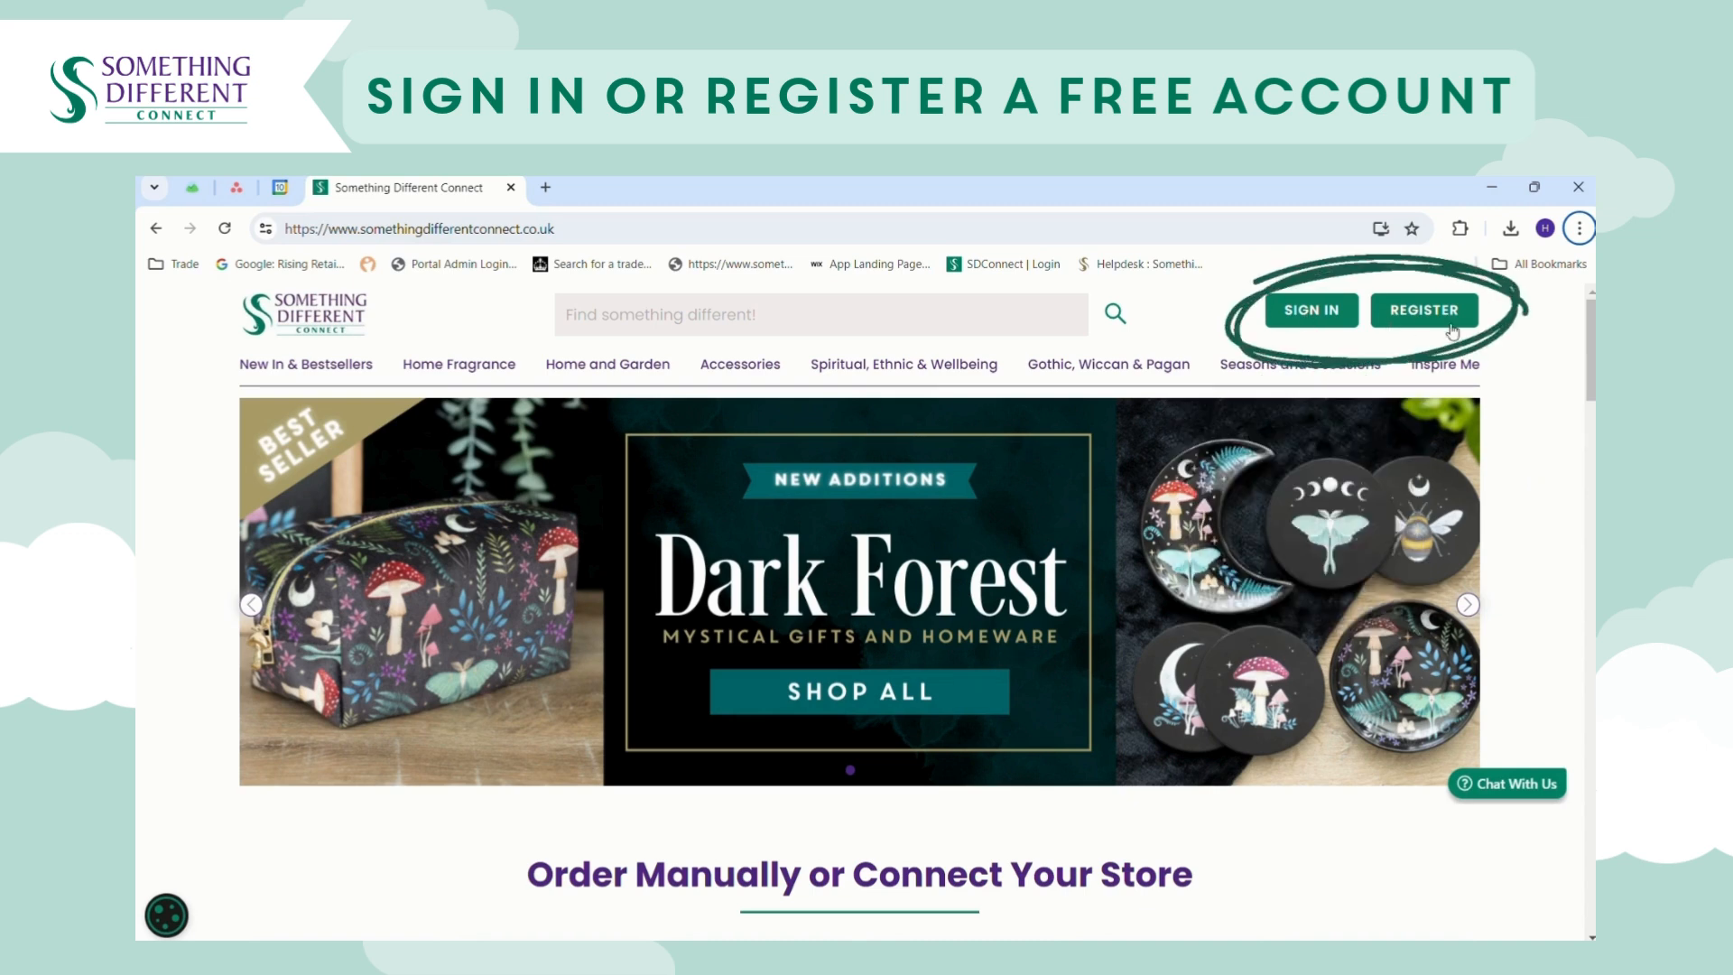
- Sign in to the Something Different Connect account with the pre-filled credentials
click(1315, 315)
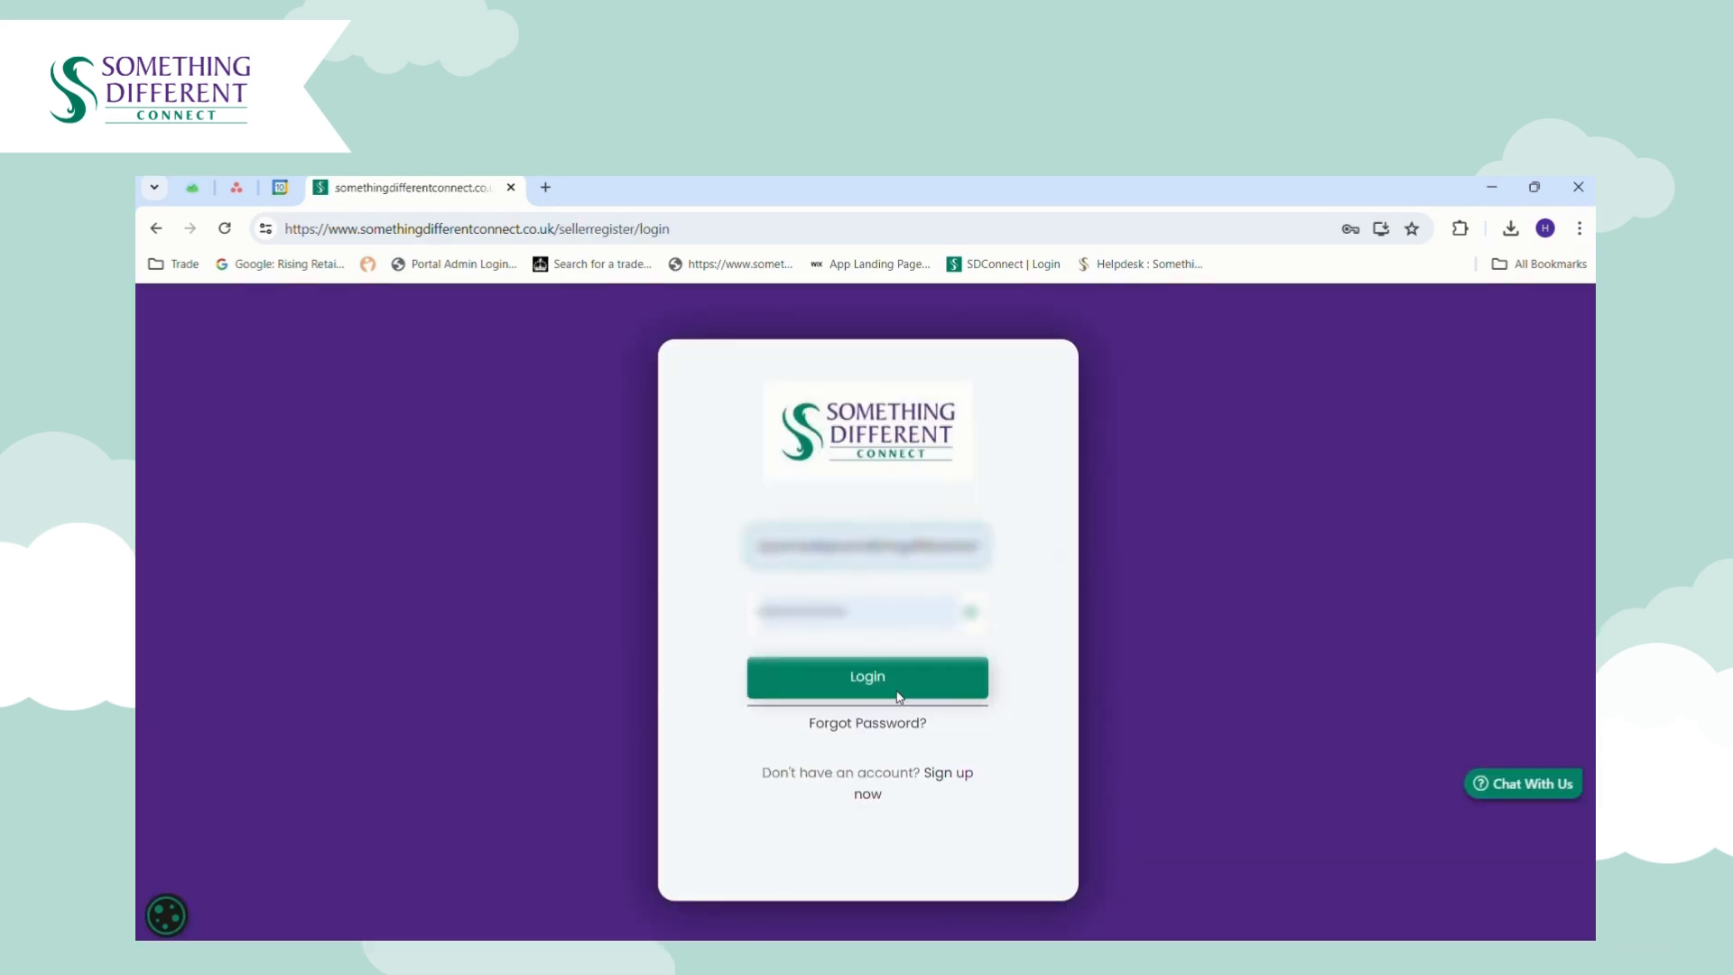
click(848, 678)
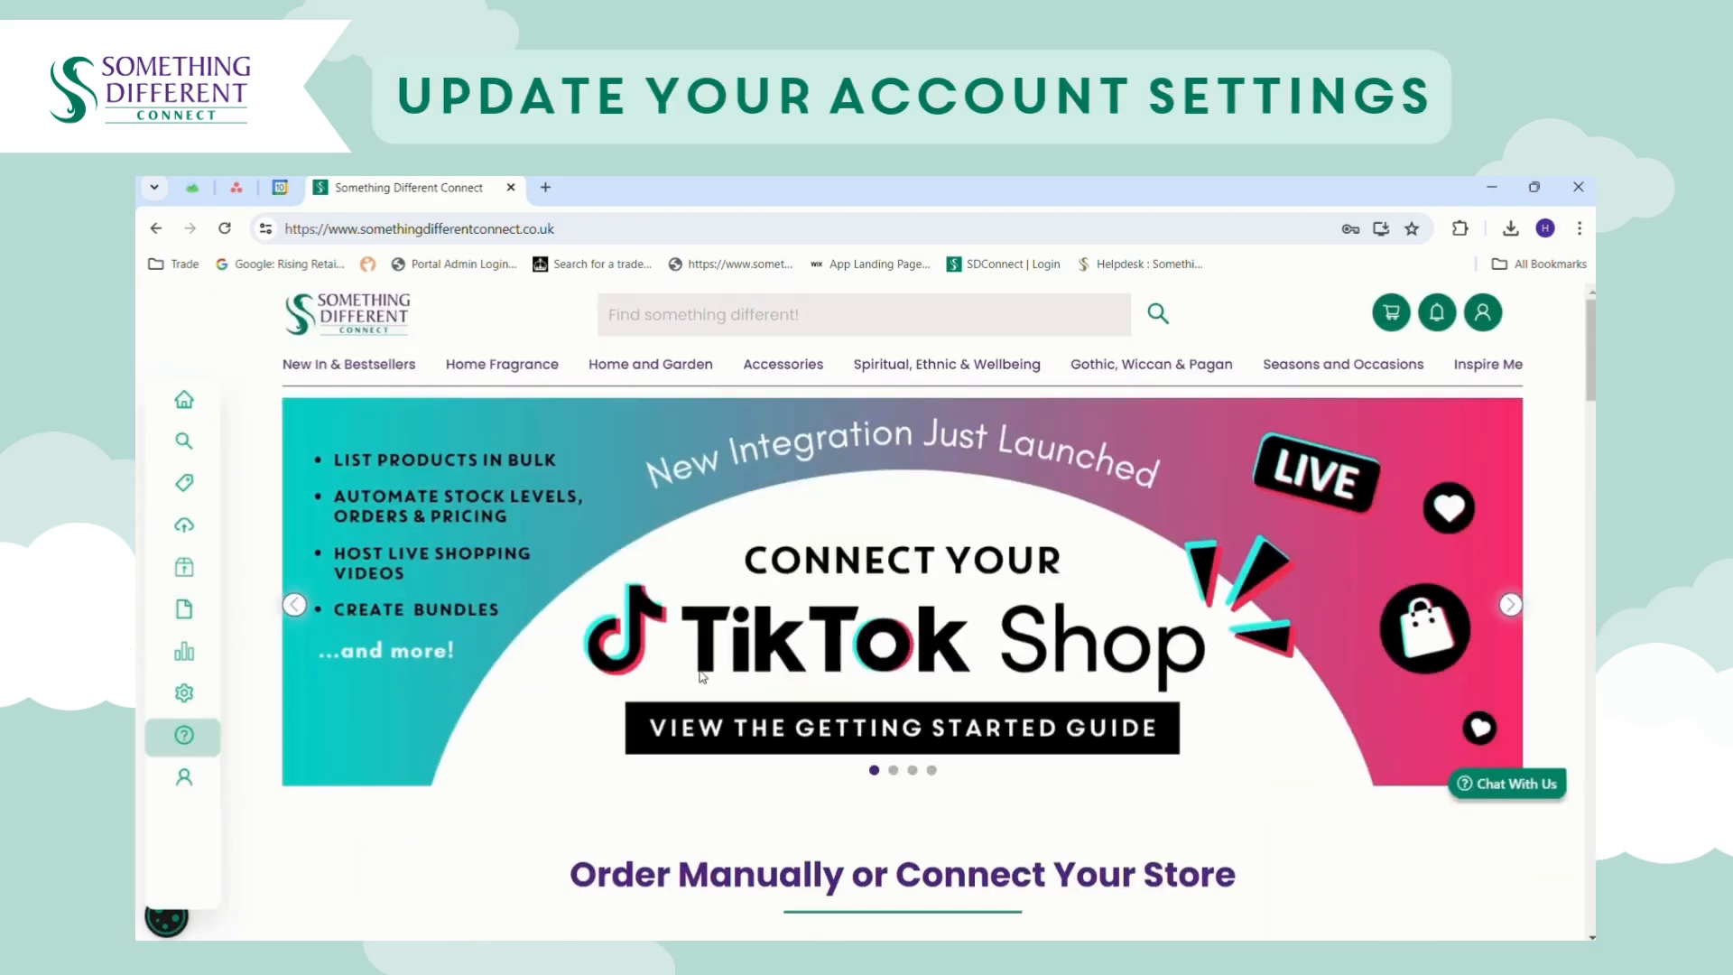
- Open the account settings and review the contact information and address details
mouse_move(203, 753)
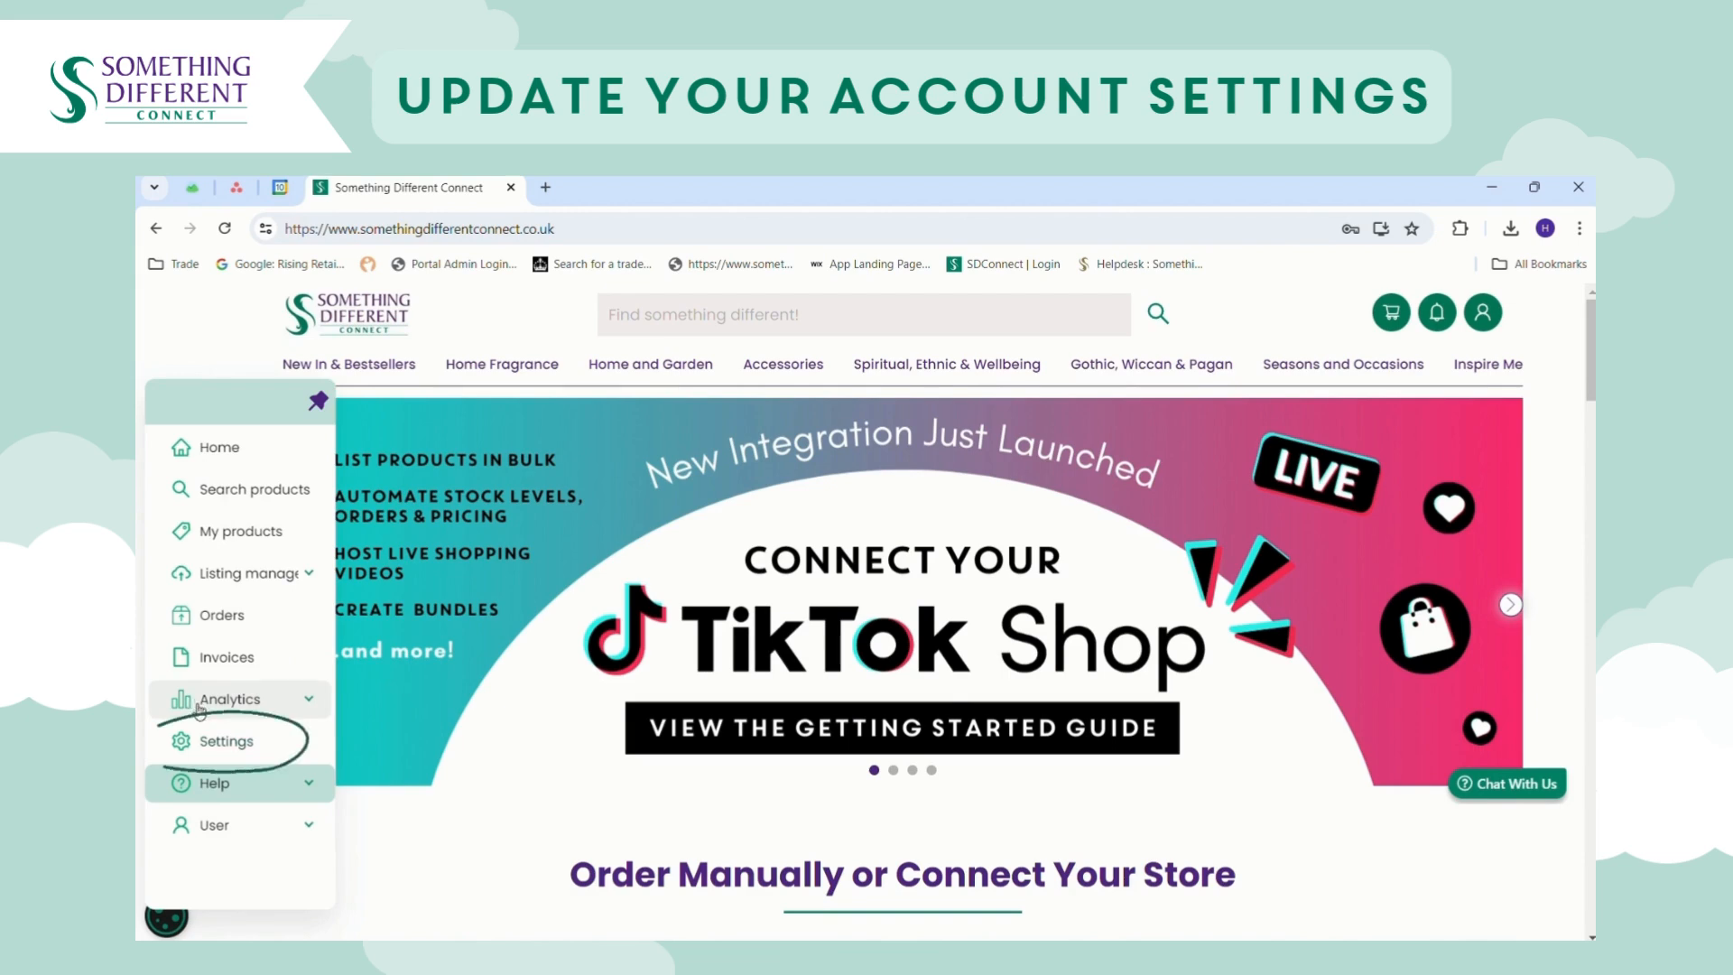
click(202, 752)
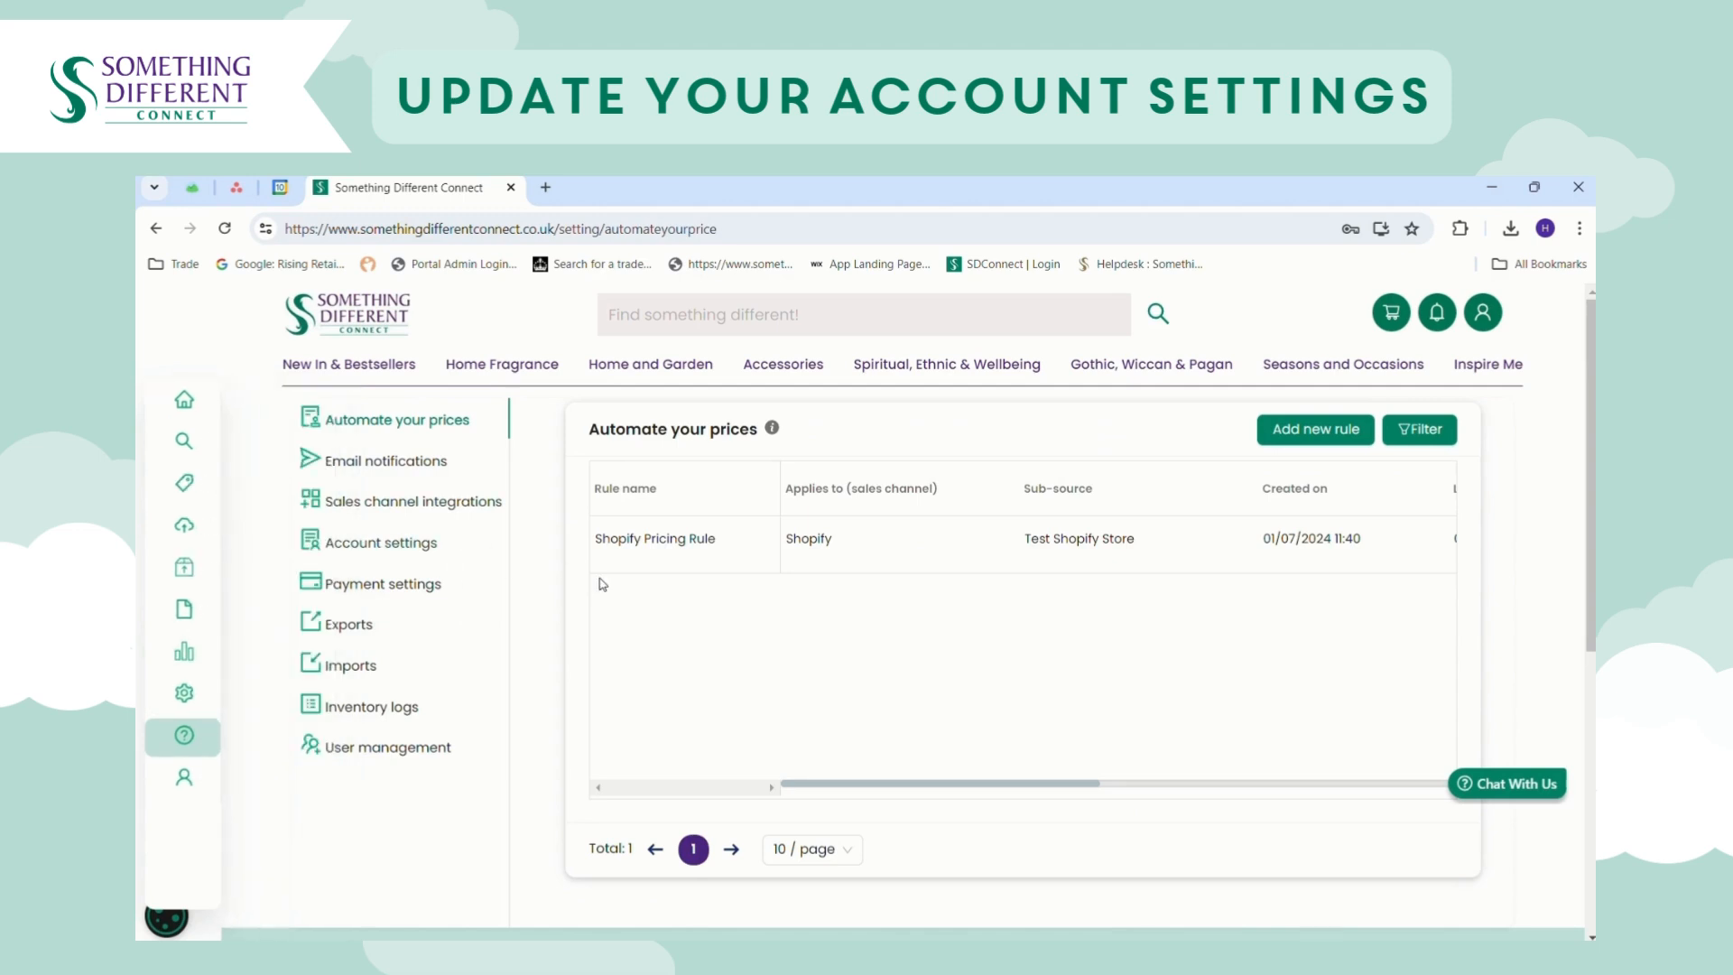
click(456, 541)
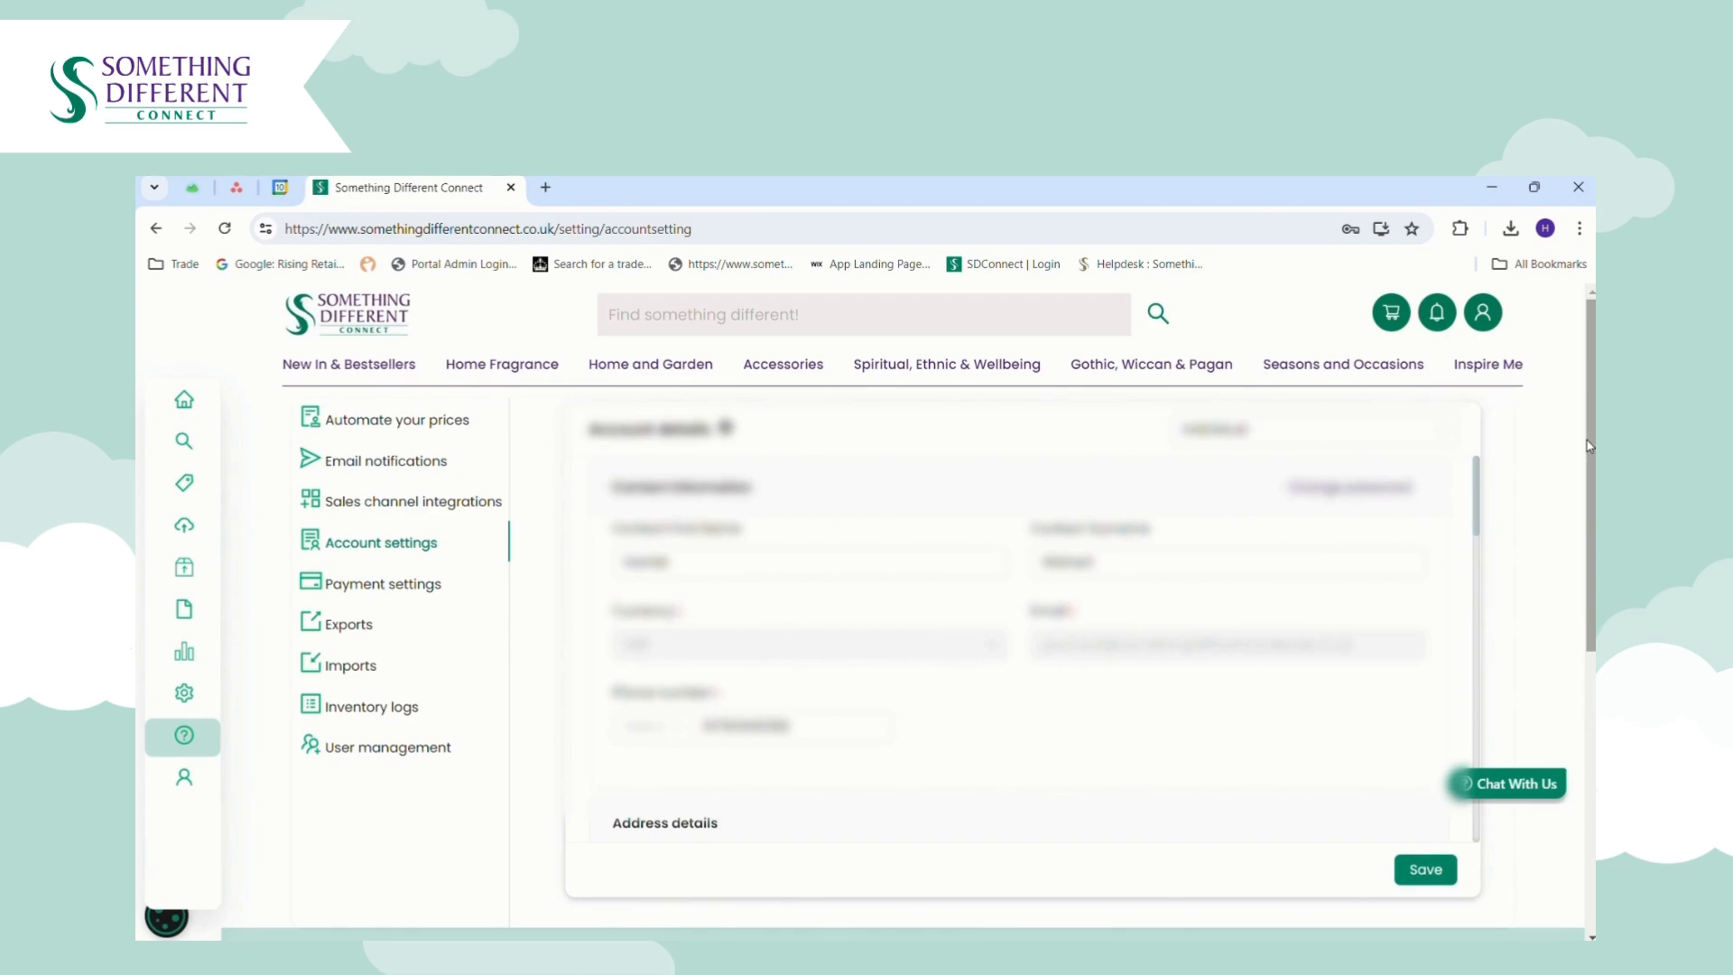
mouse_move(1477, 487)
mouse_down()
mouse_move(1471, 747)
mouse_move(1491, 669)
mouse_move(1487, 473)
mouse_up()
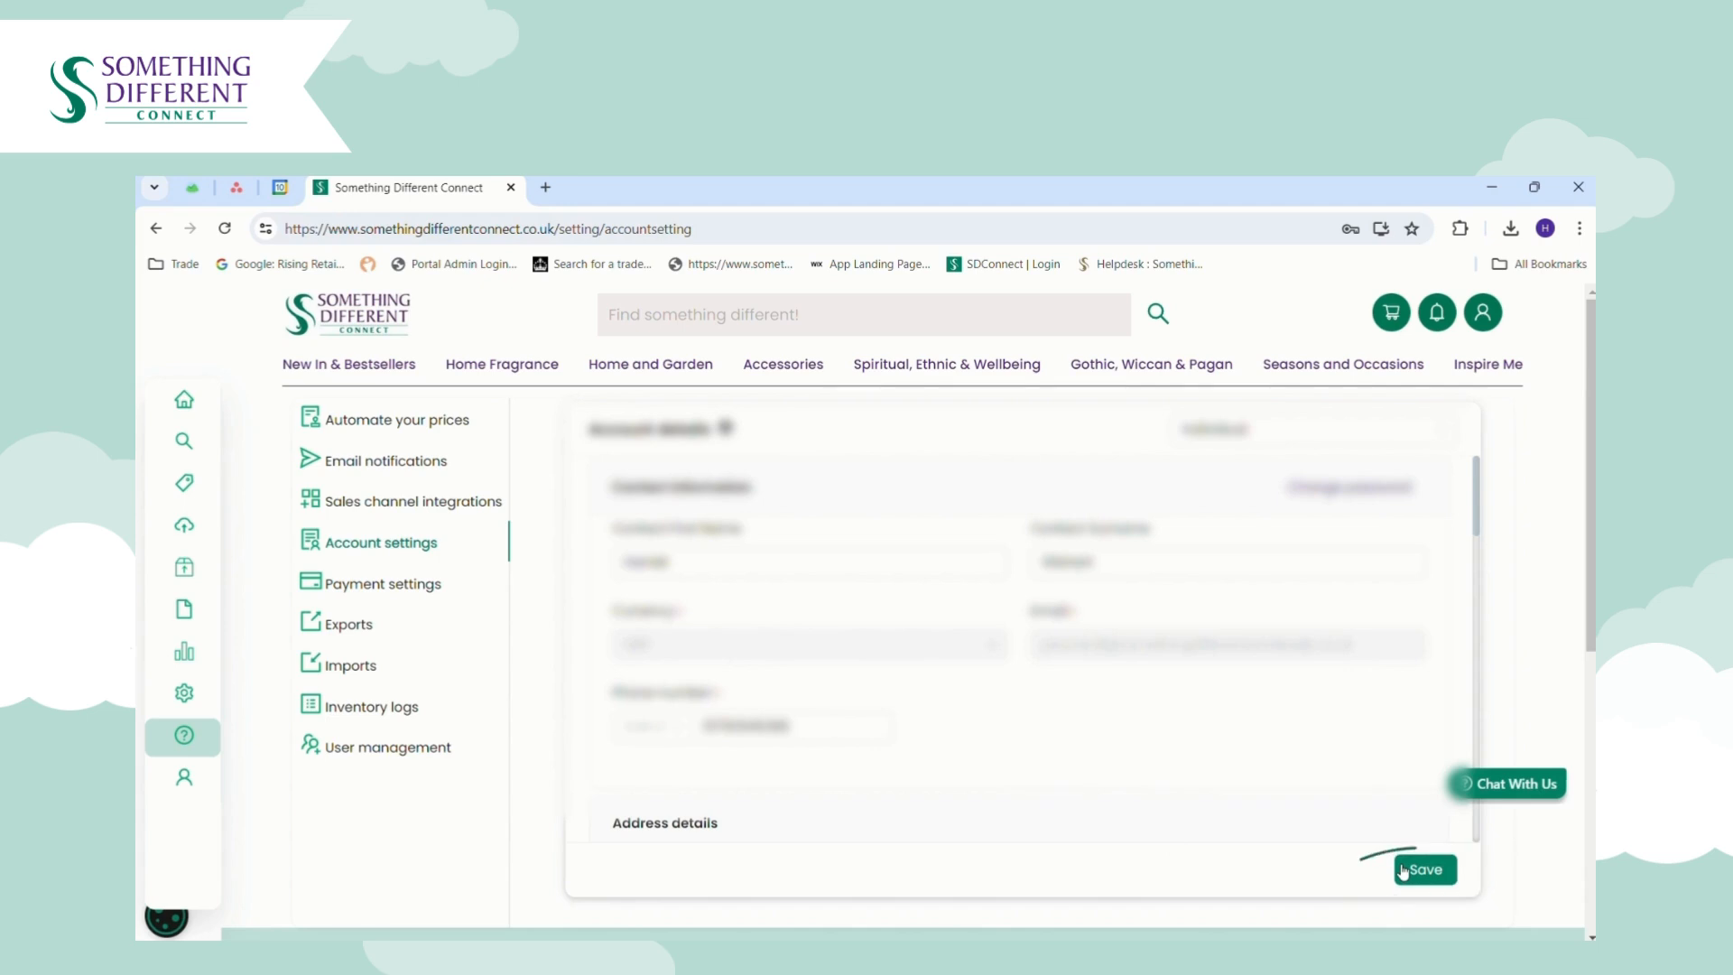
- Add a Visa Debit card as the default payment method and save the payment settings
click(418, 592)
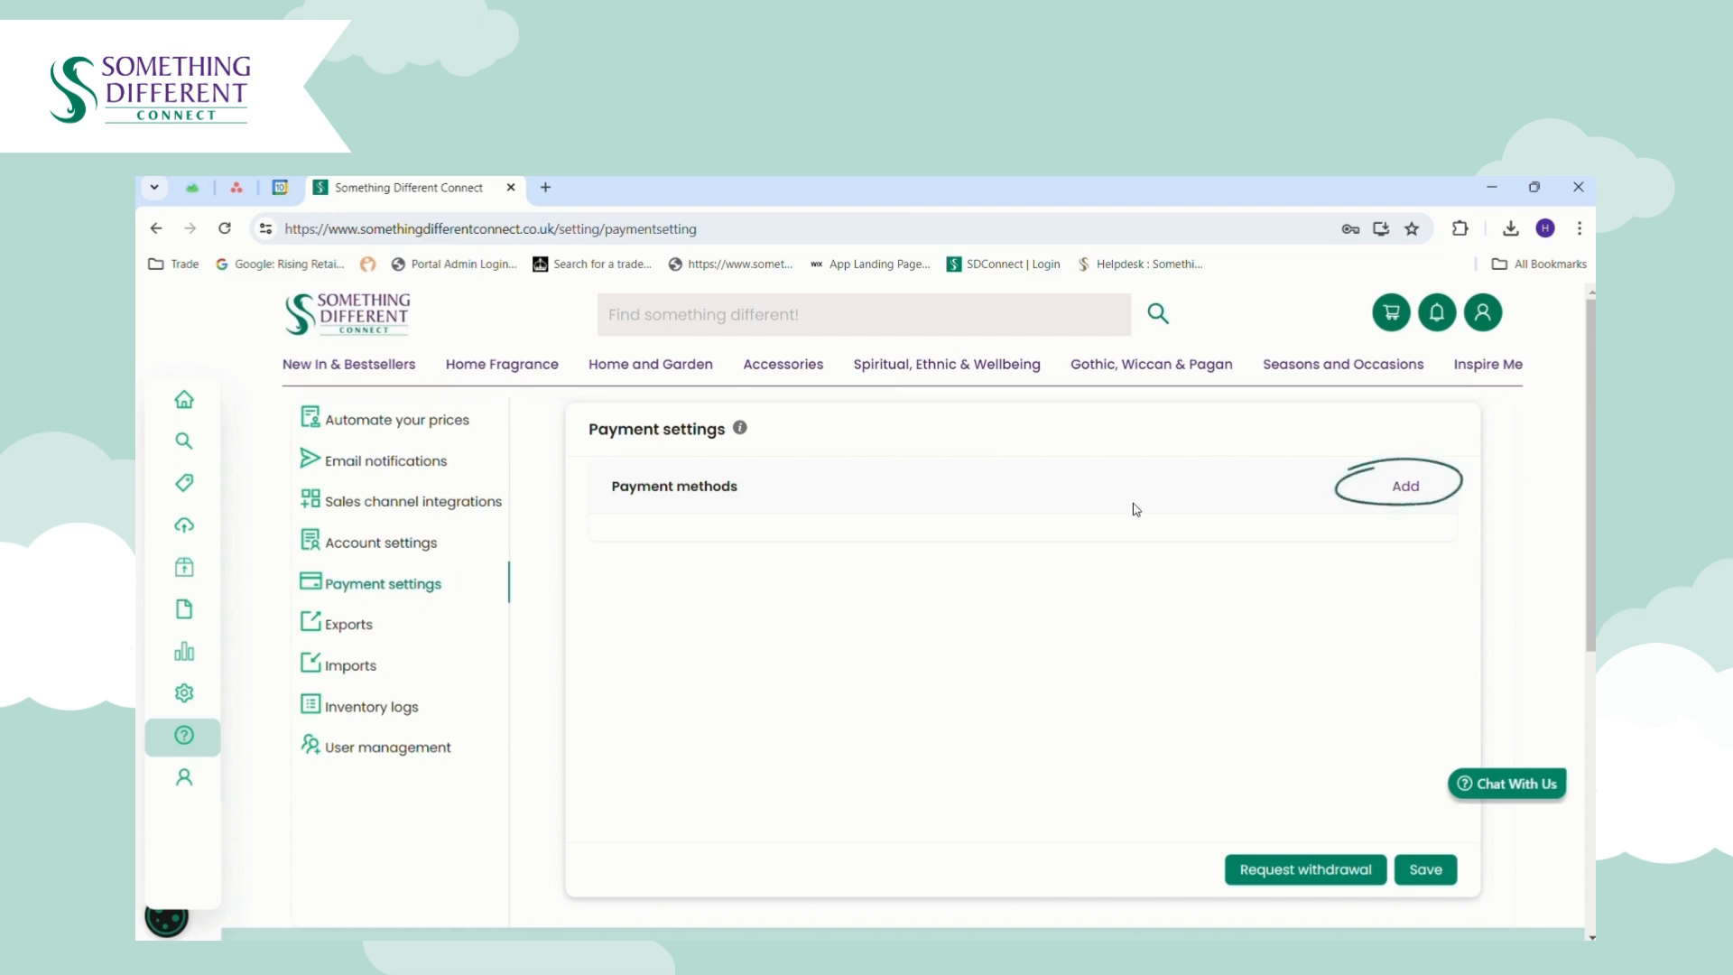
click(1411, 489)
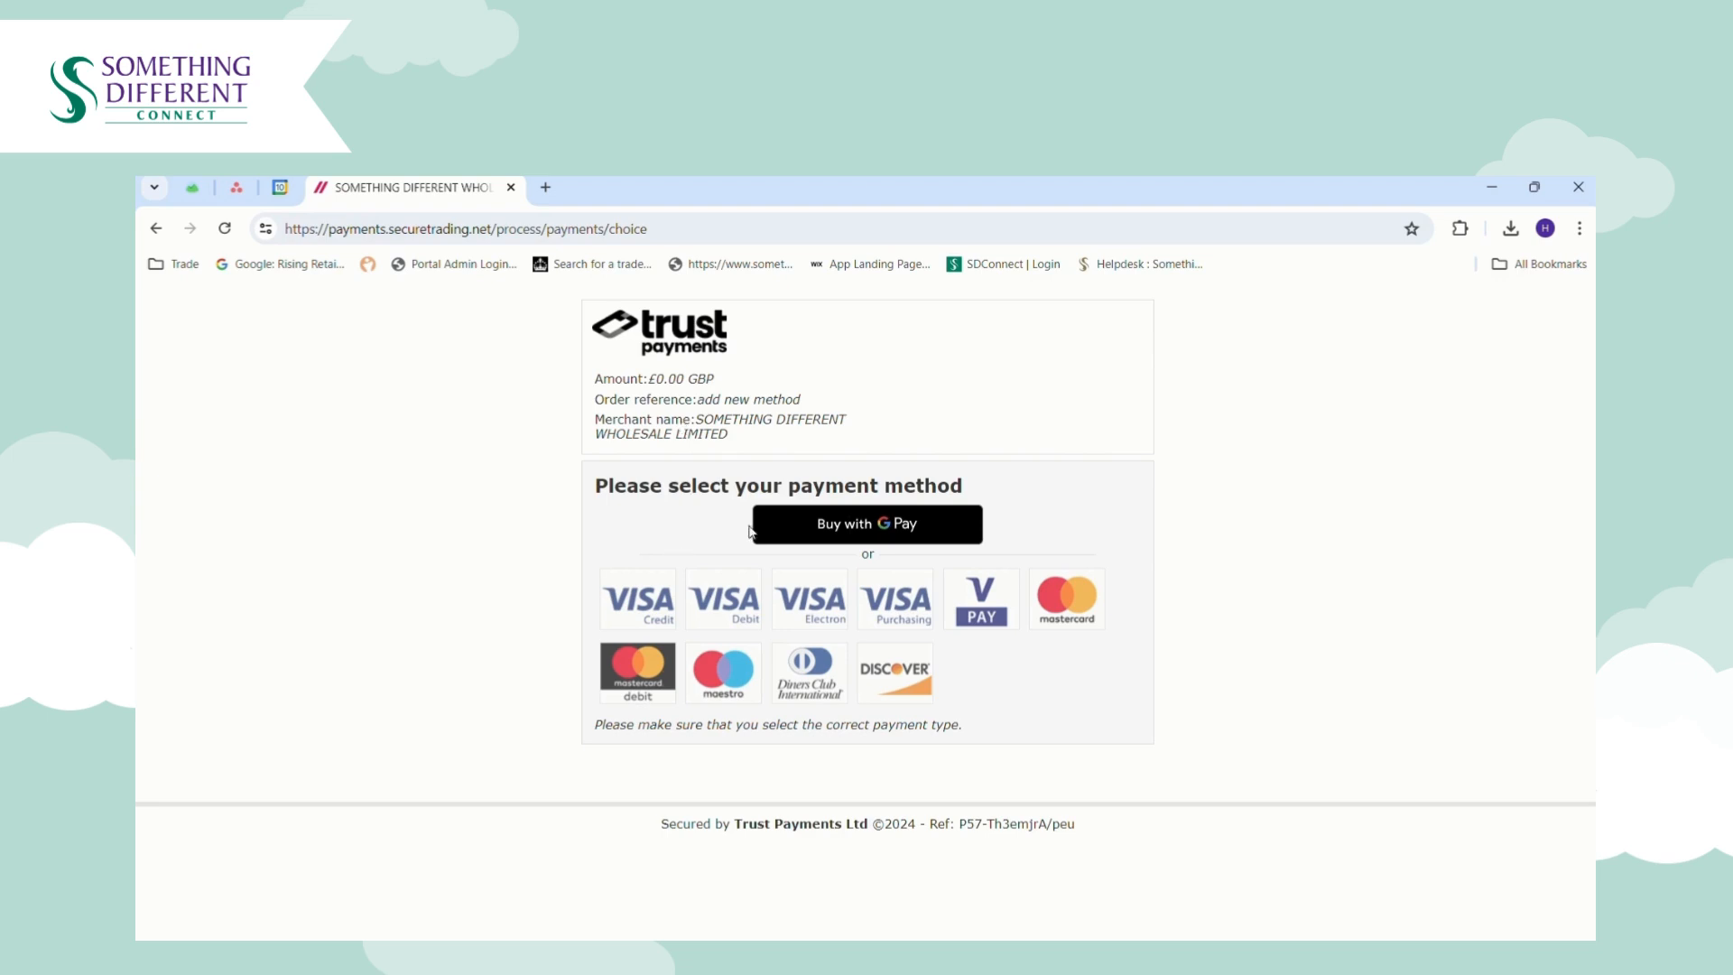
click(726, 621)
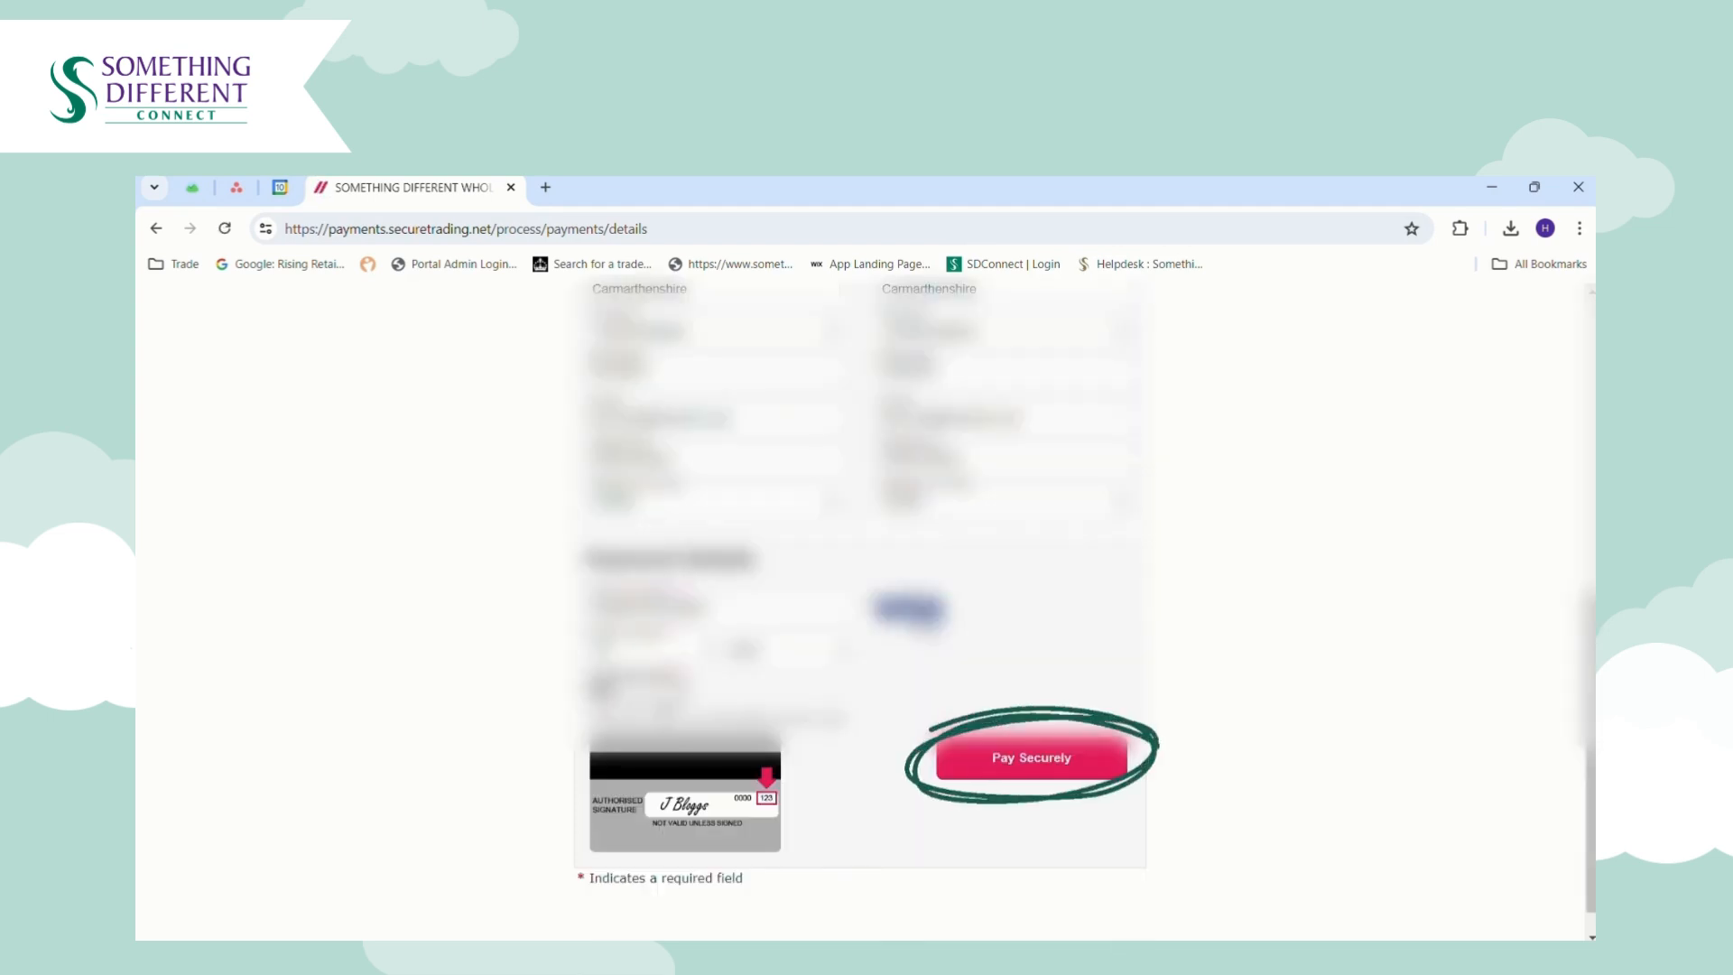
click(1078, 760)
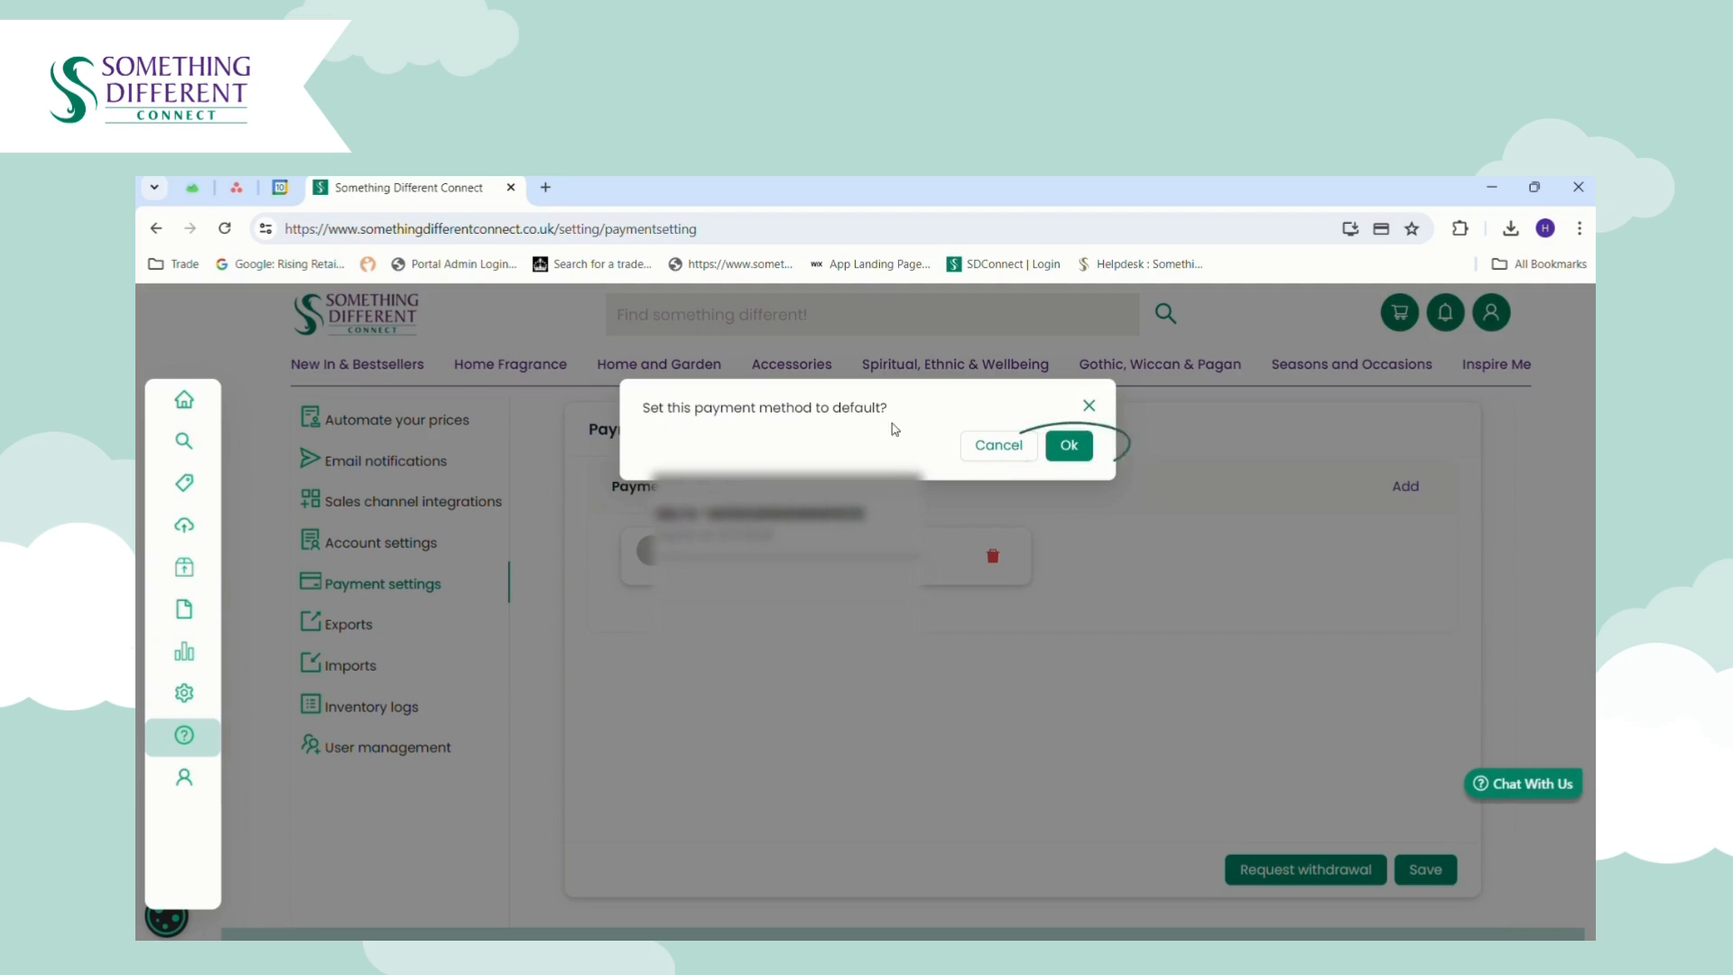
click(1067, 453)
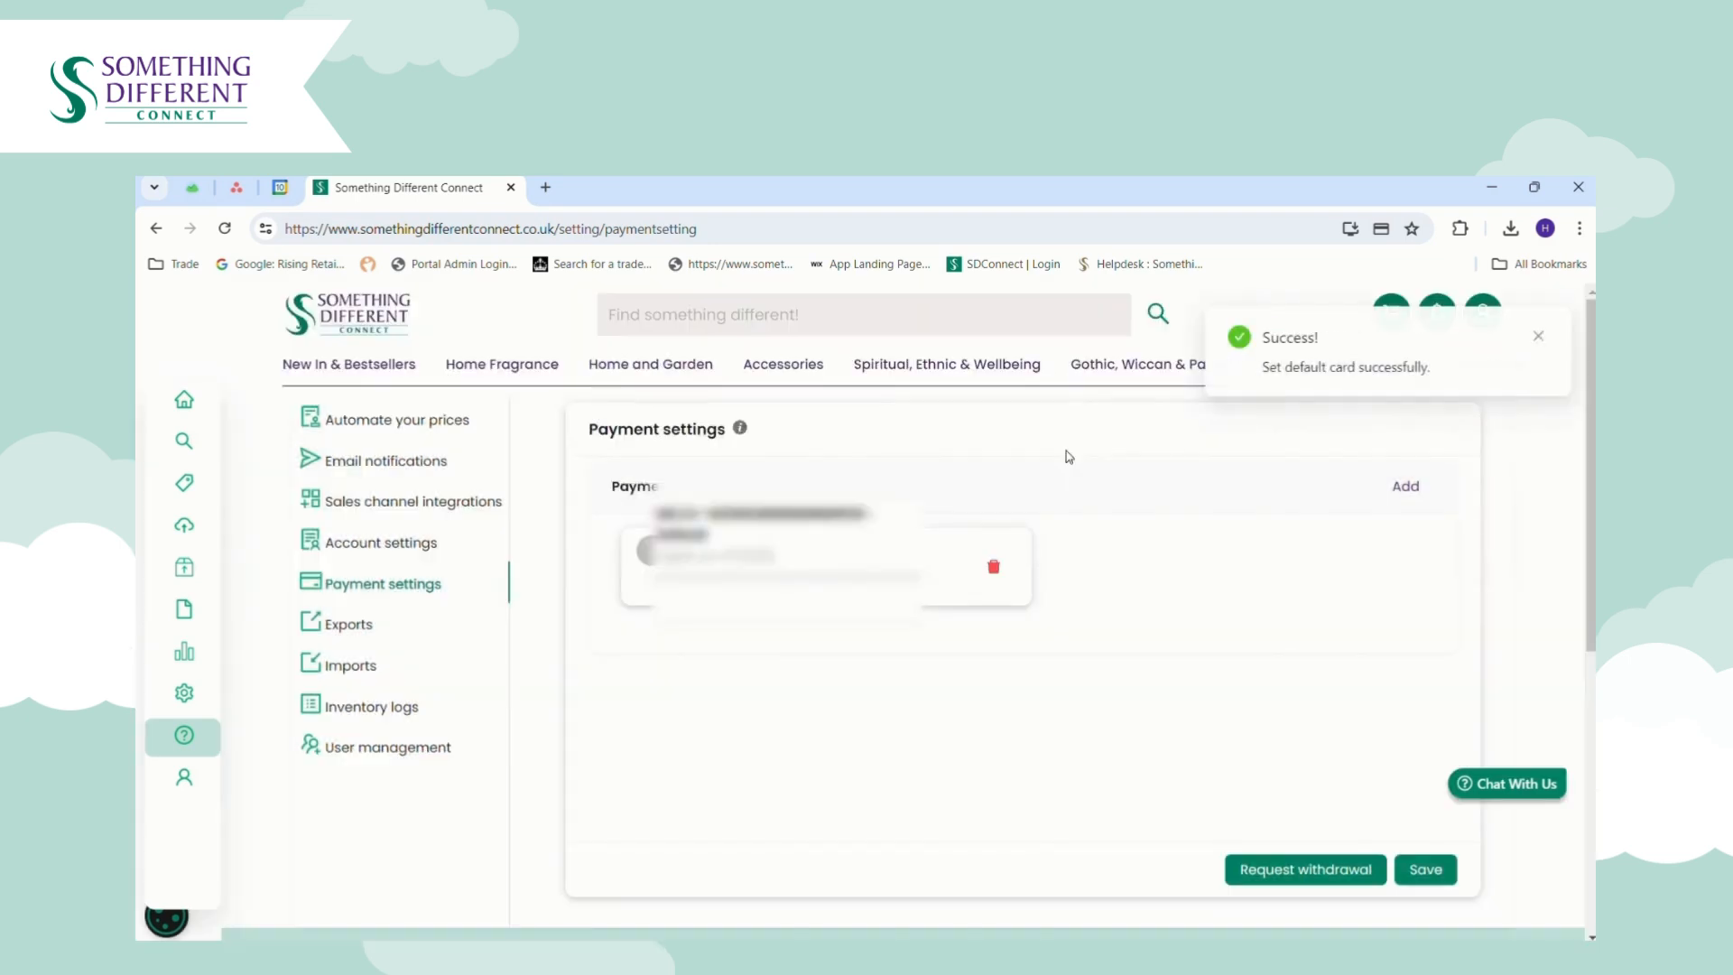
click(1426, 871)
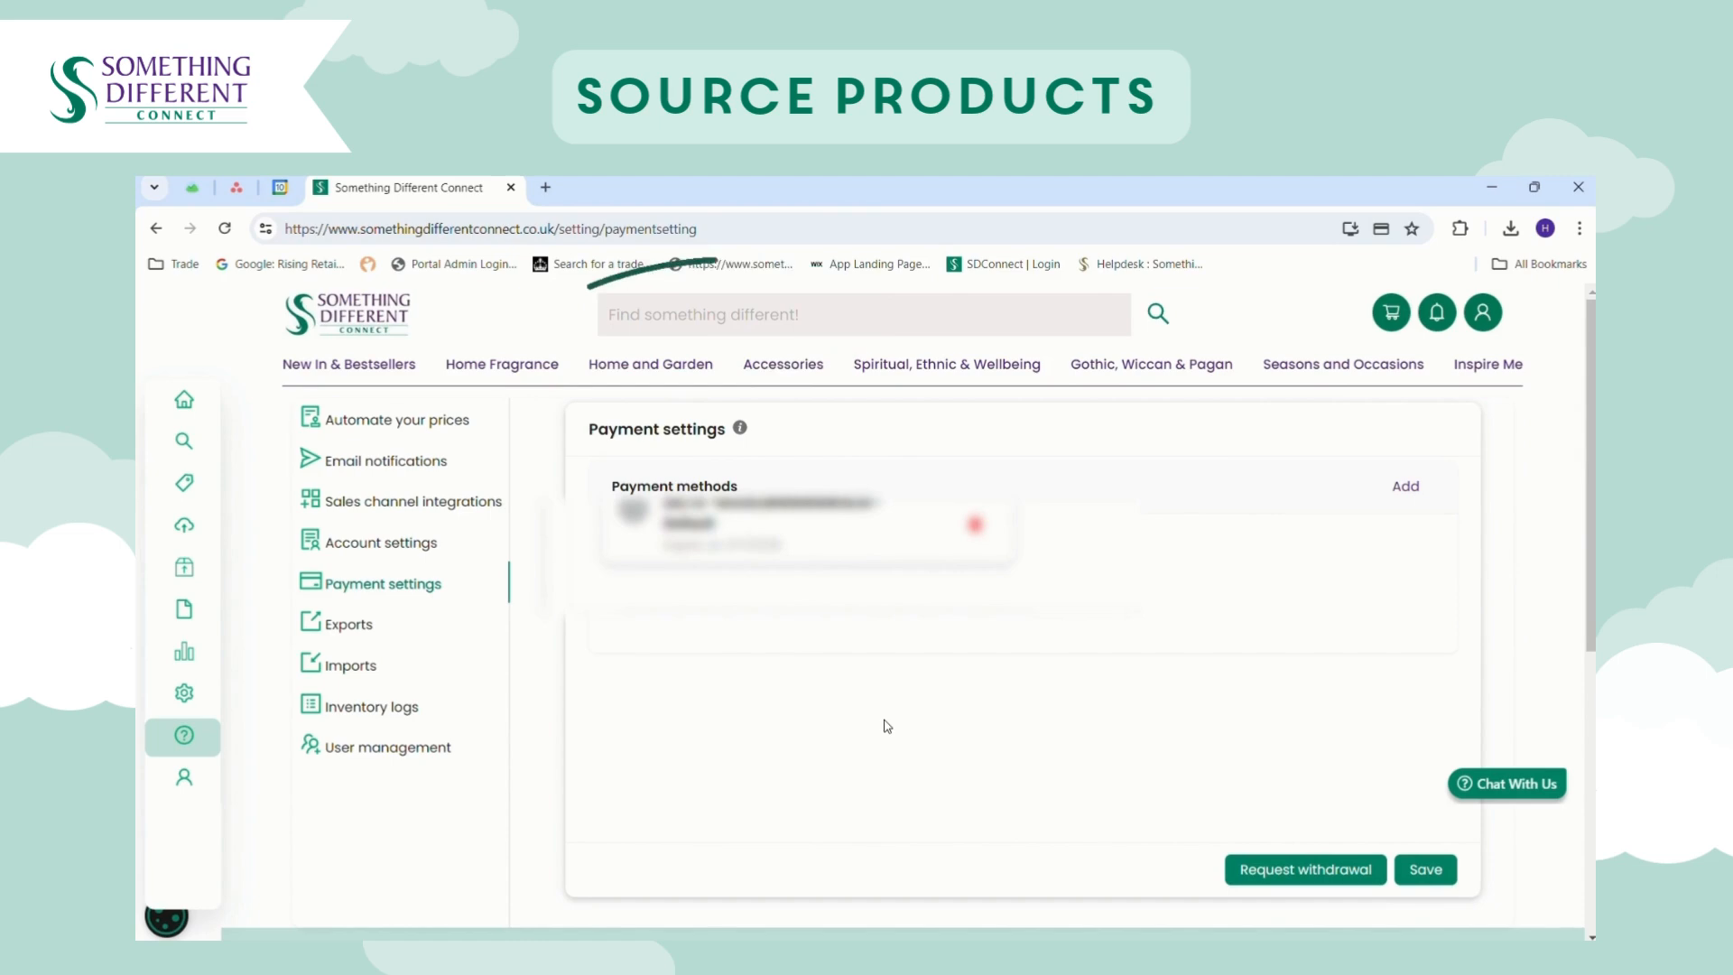
- Search the product catalogue for "house" and look through the matching products
click(680, 315)
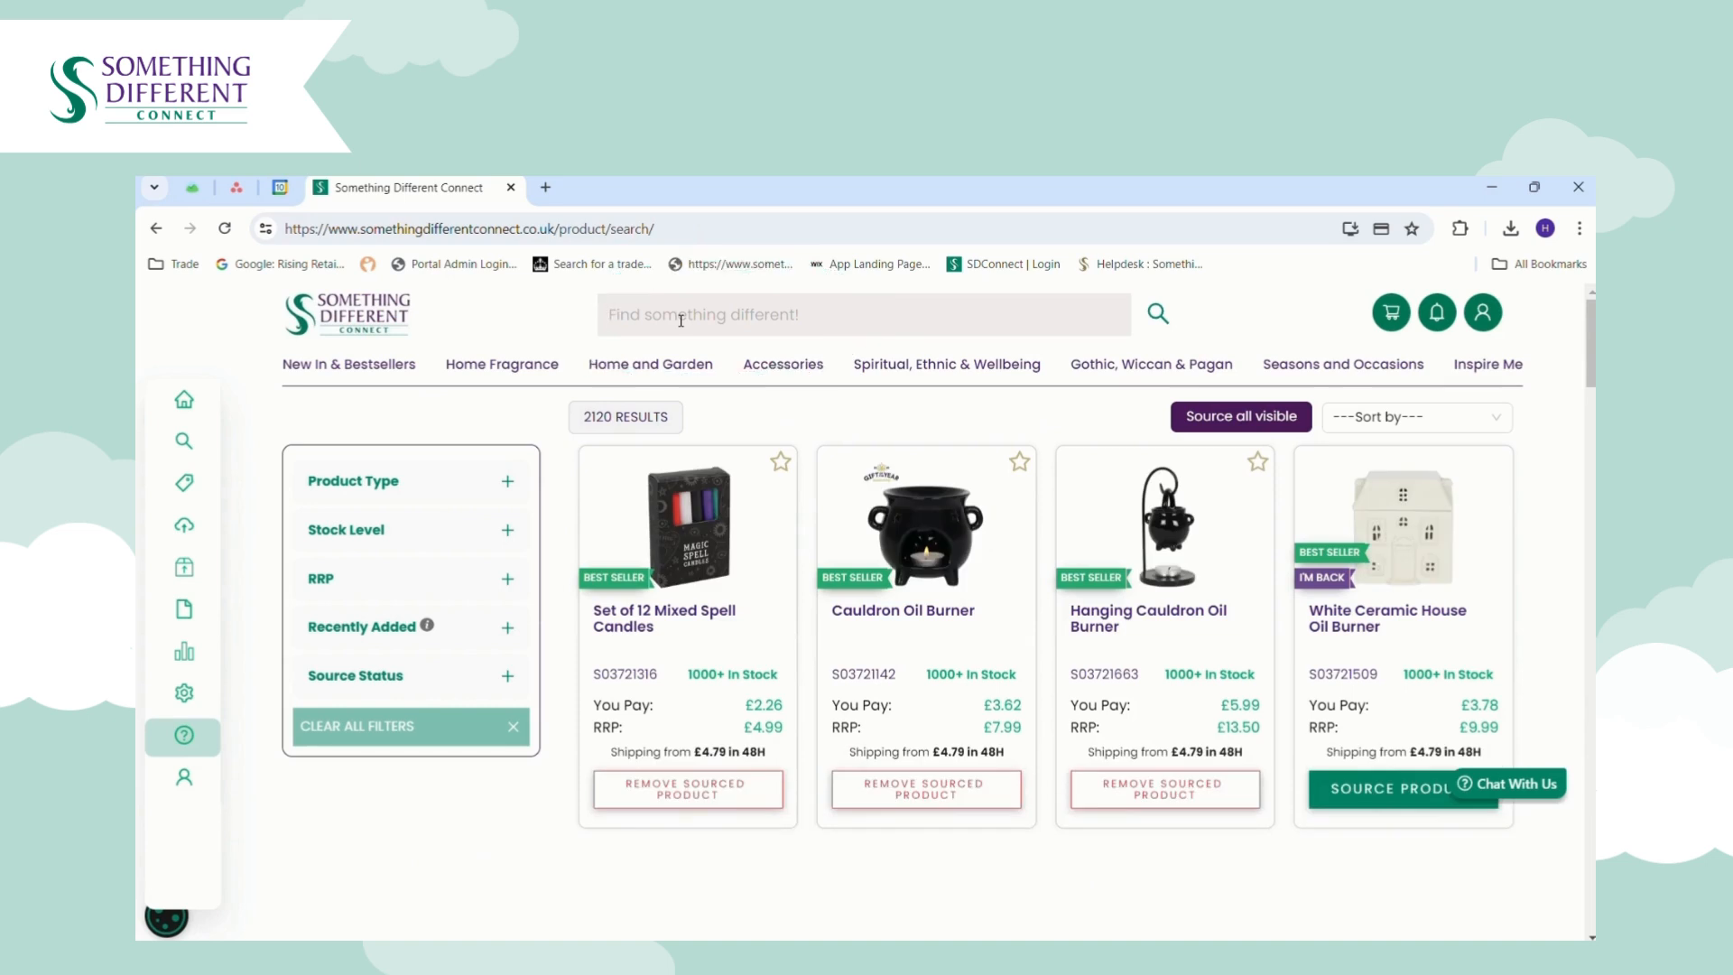
text(house)
key(Return)
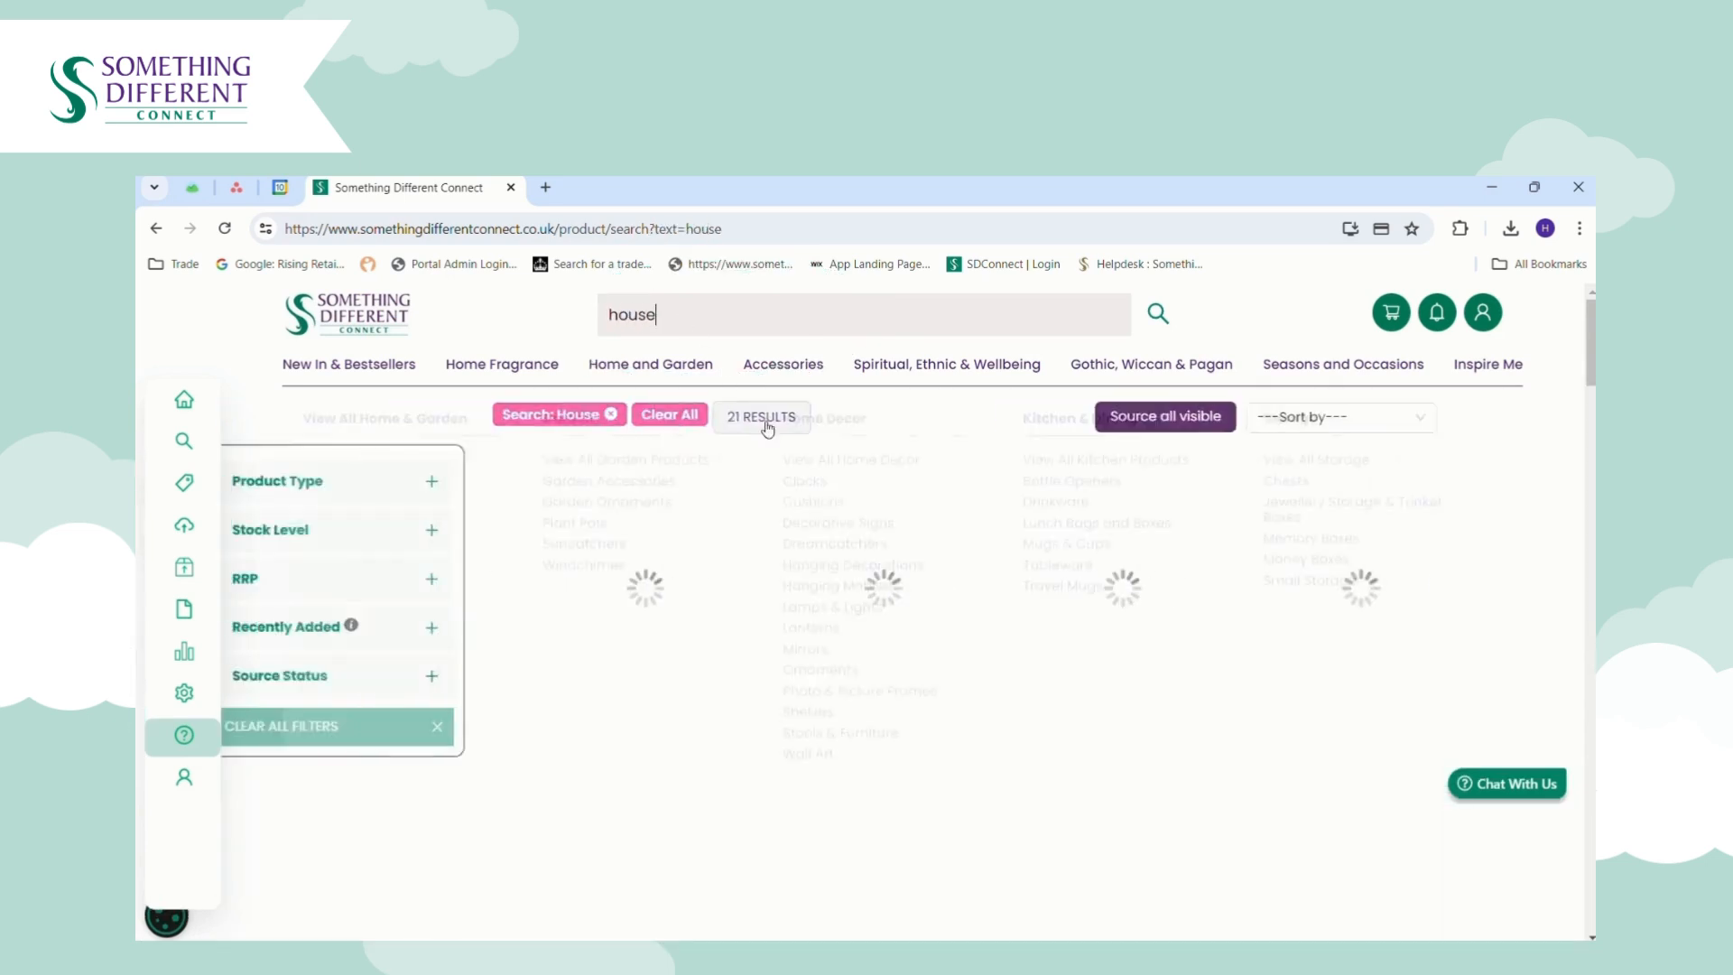
mouse_move(650, 364)
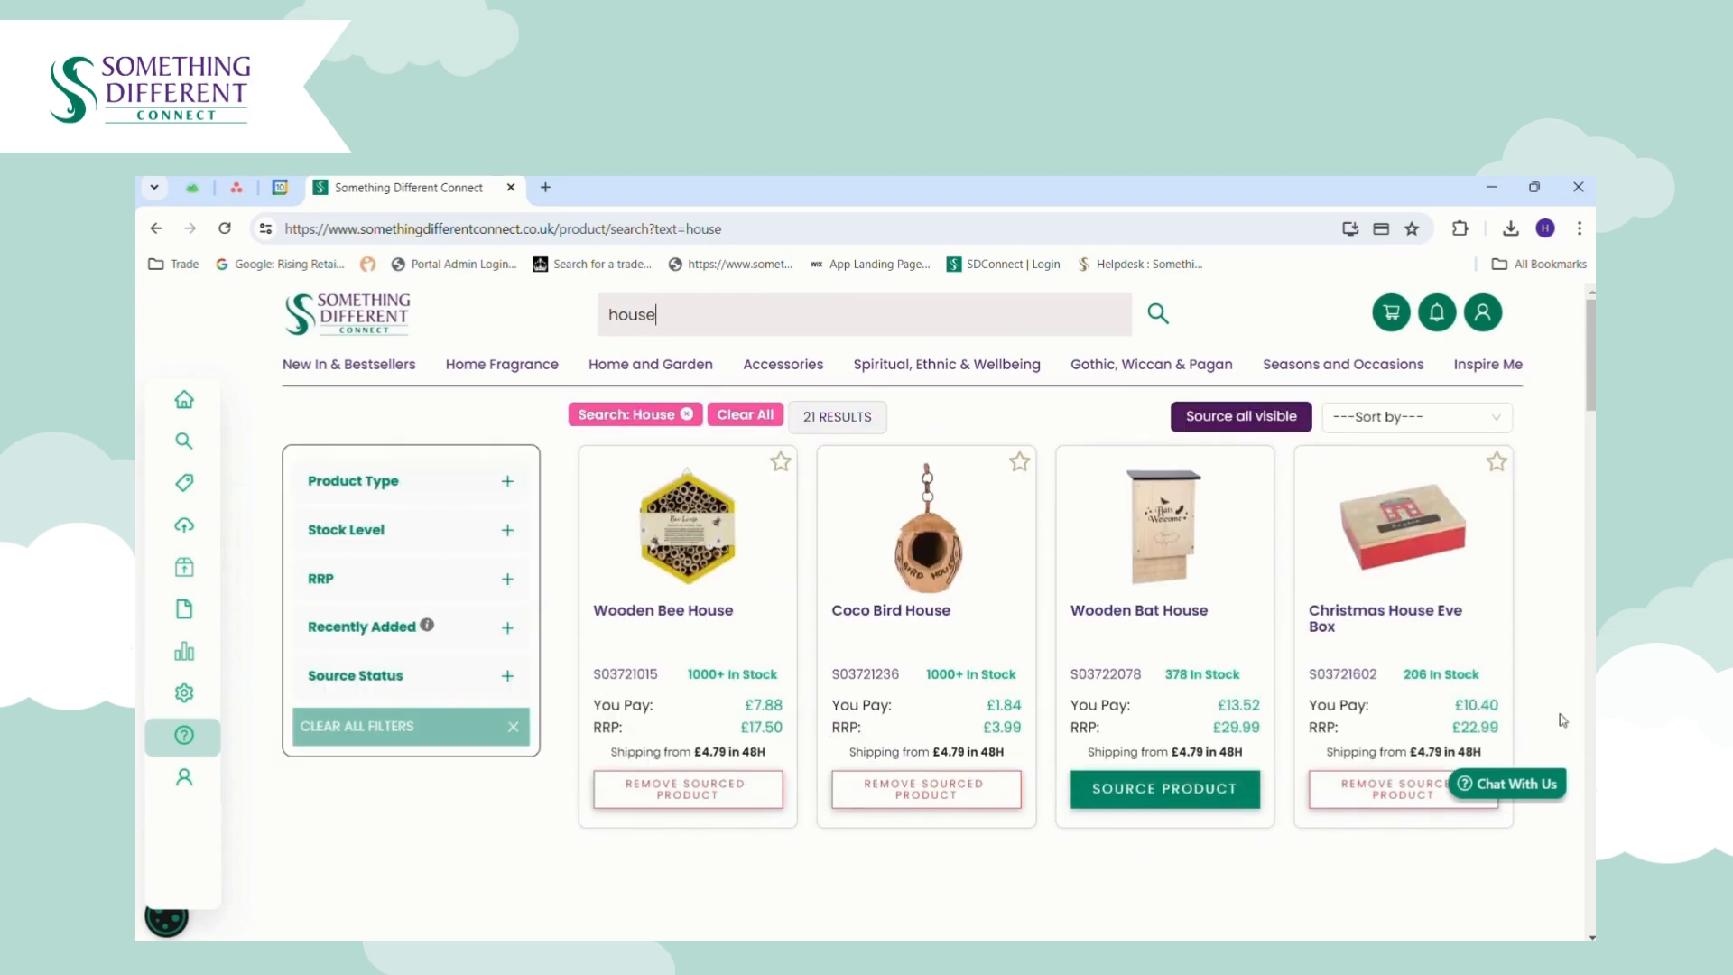
scroll(1534, 631, down, 5)
scroll(1485, 355, up, 5)
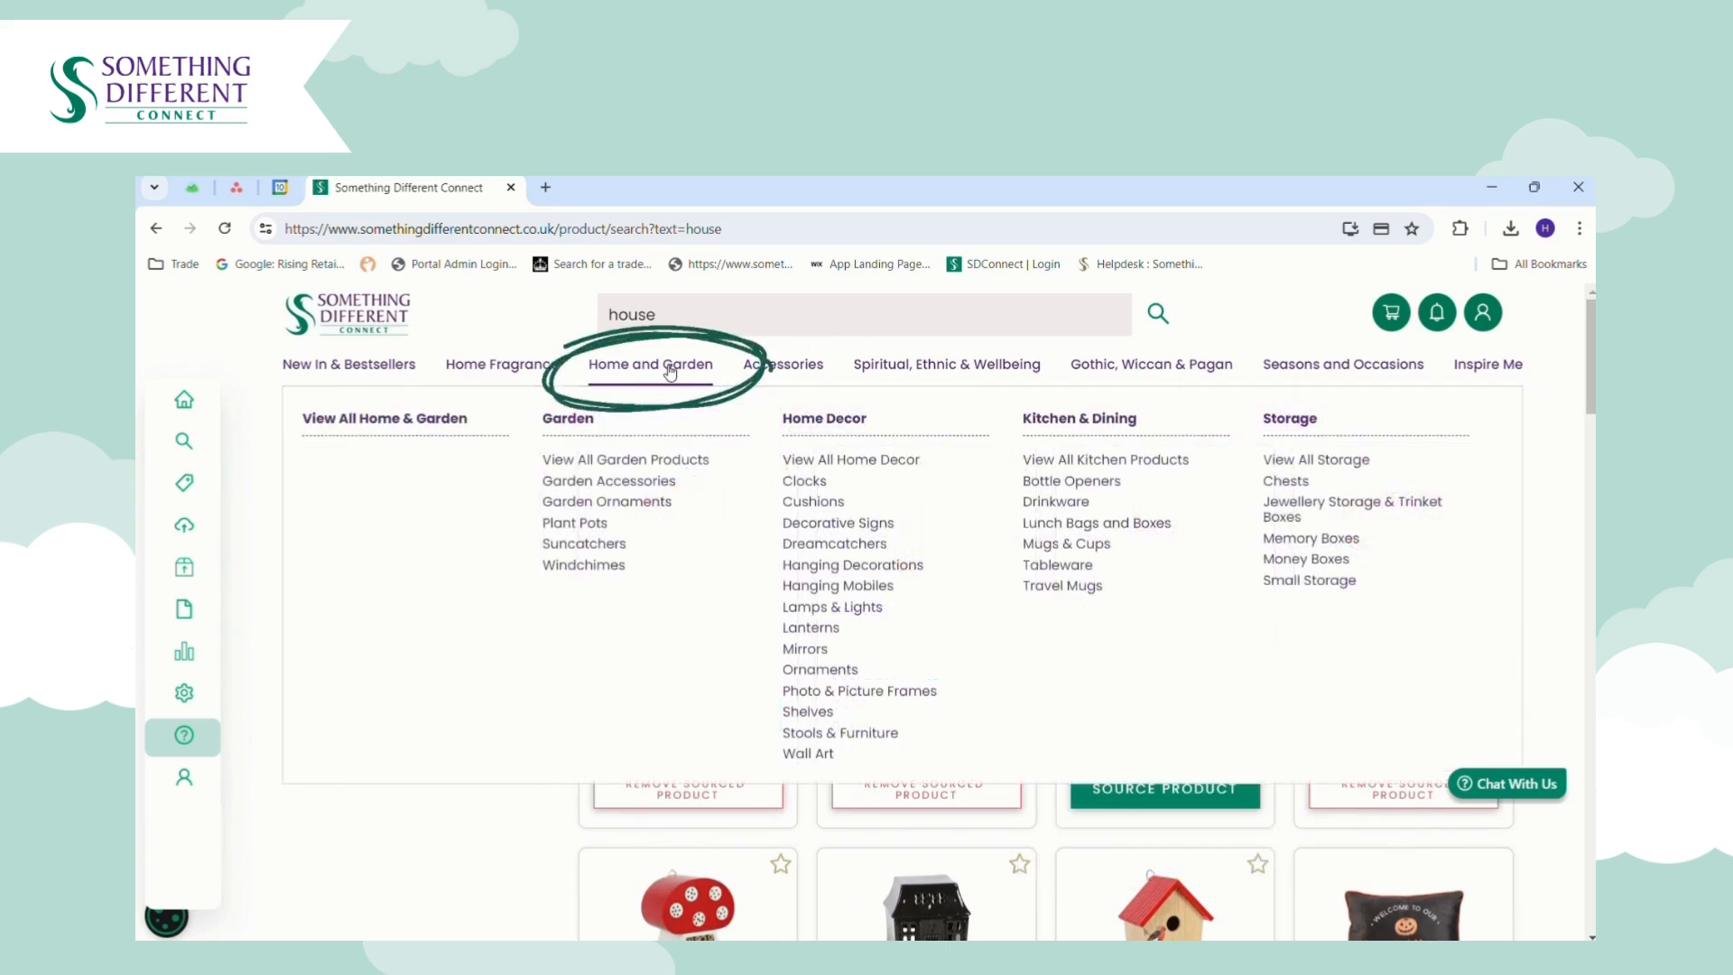
- Look through the product categories and browse the exclusive collections on the Our Ranges page
mouse_move(1156, 364)
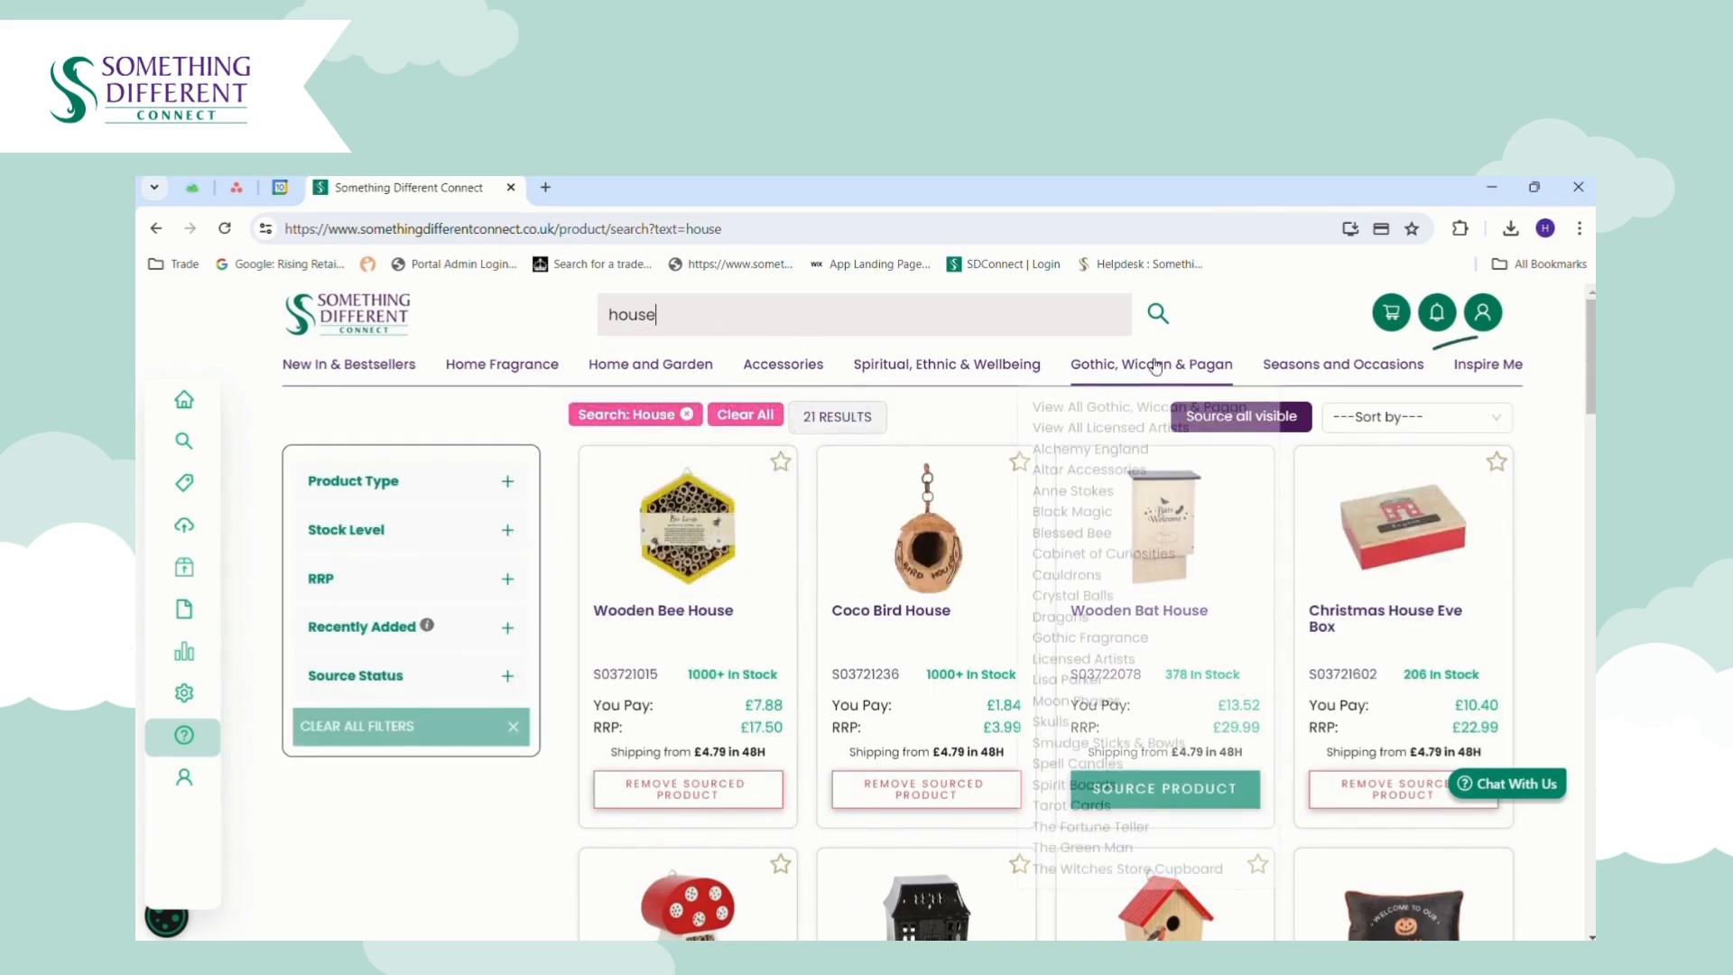
mouse_move(1487, 366)
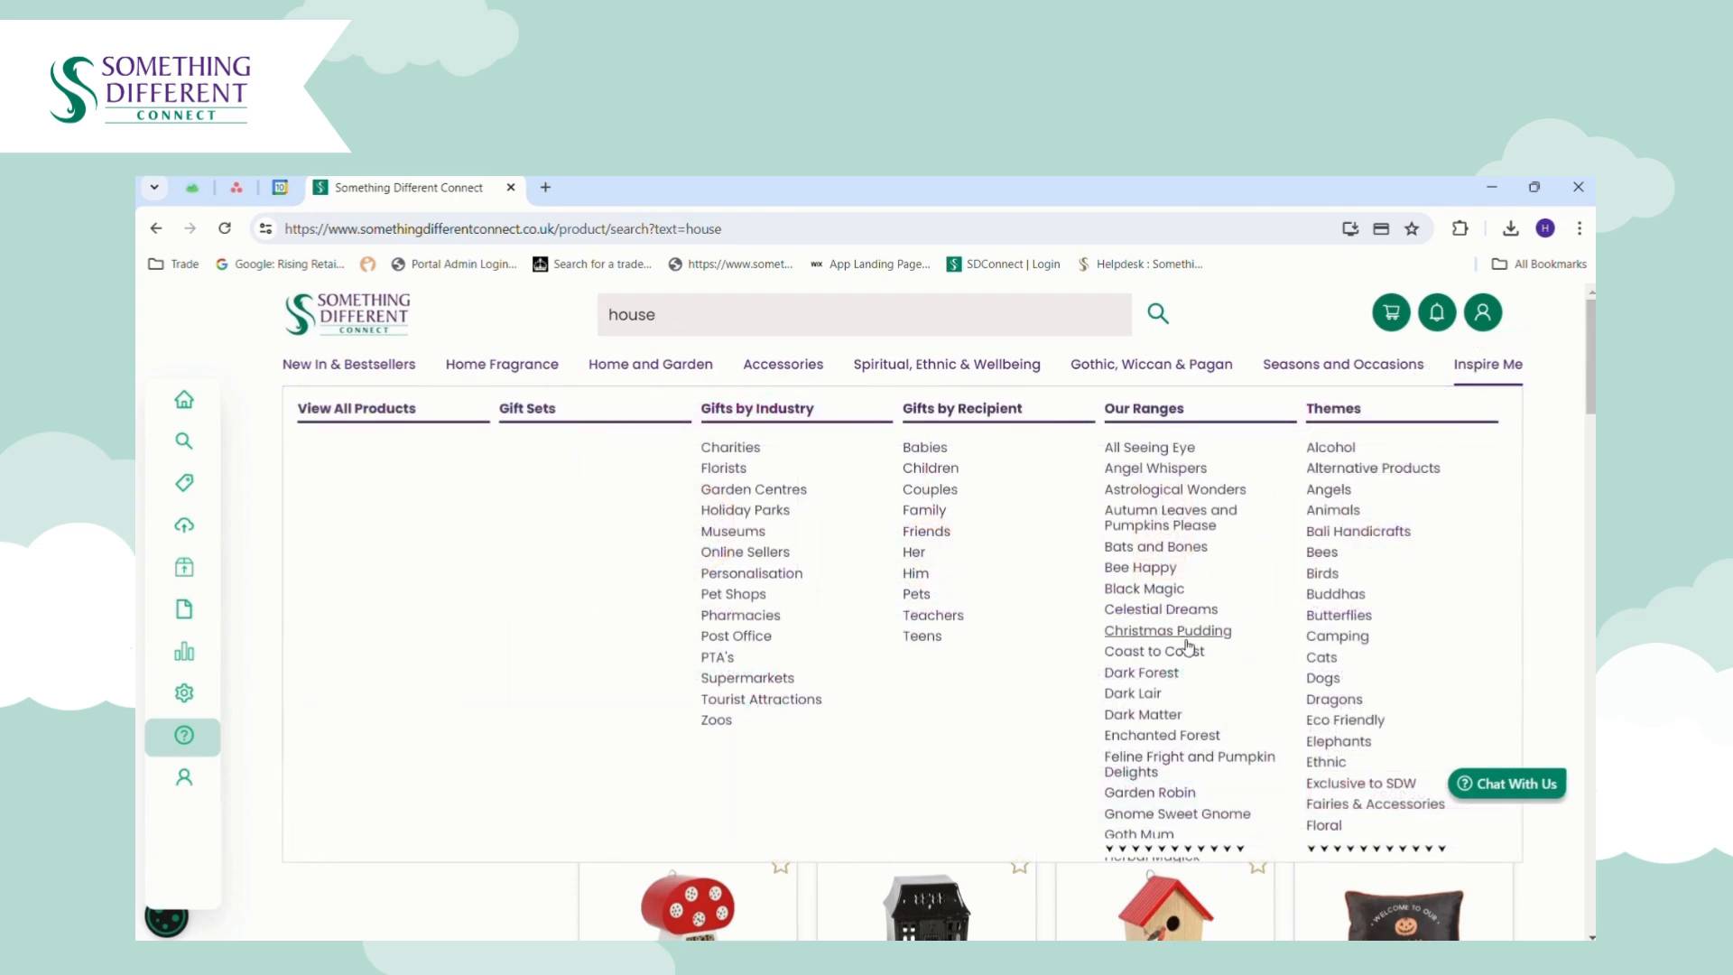
click(1147, 412)
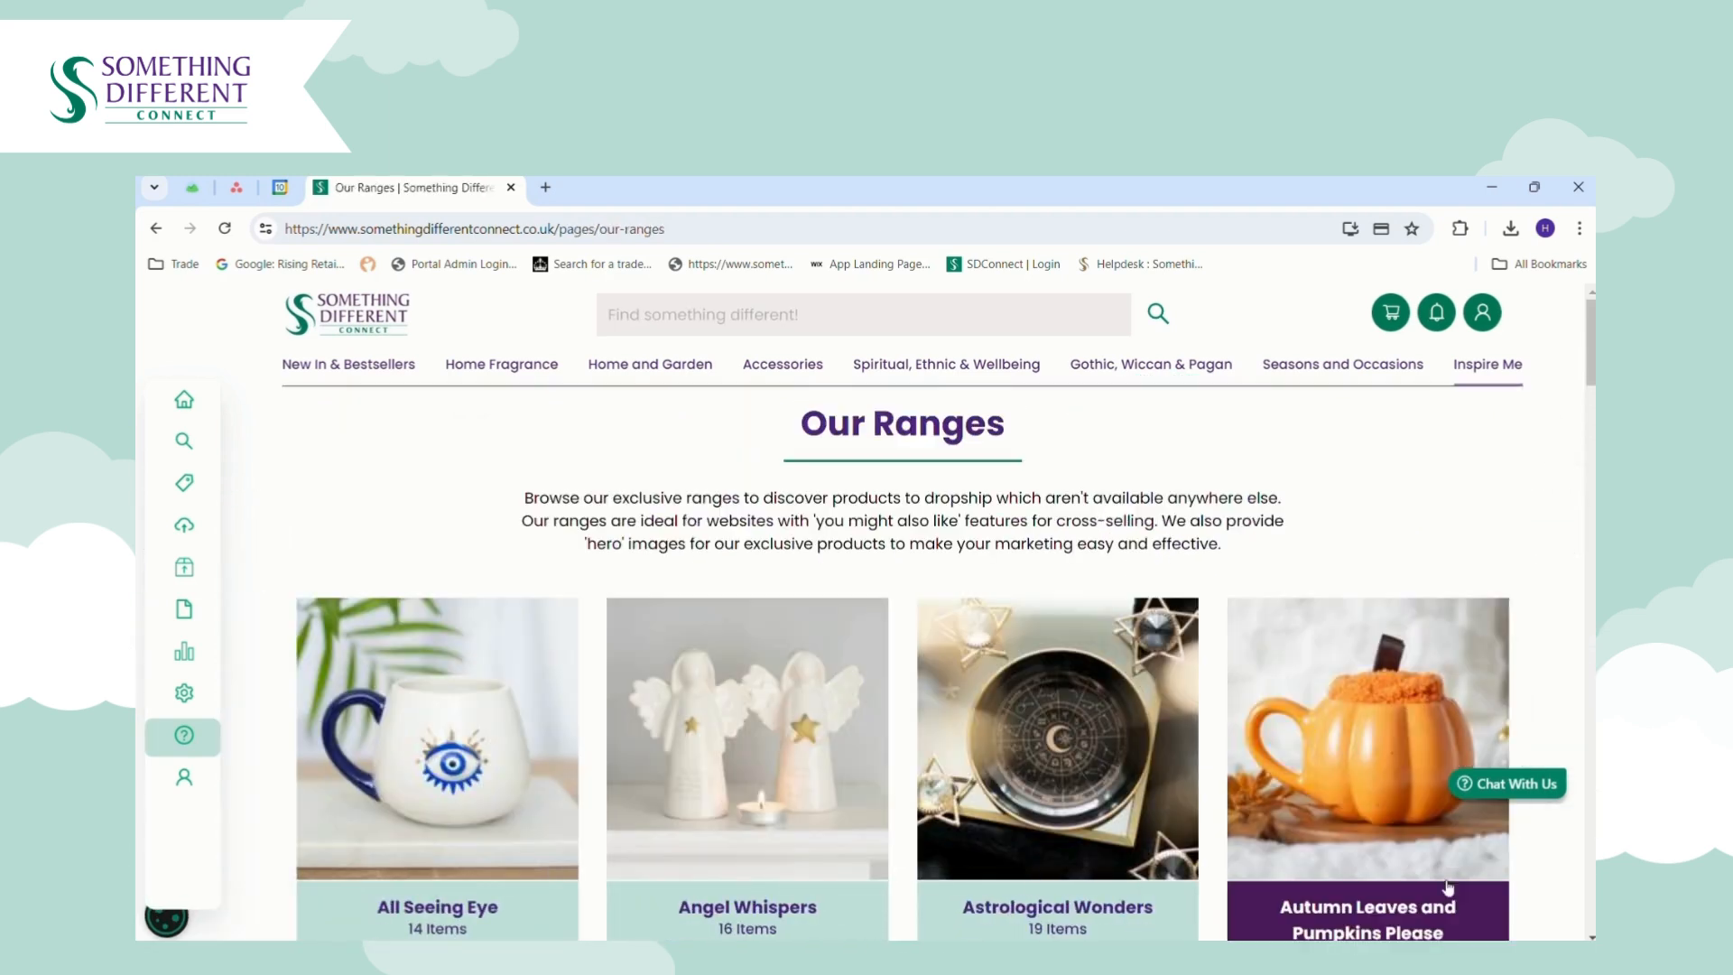
scroll(902, 658, down, 8)
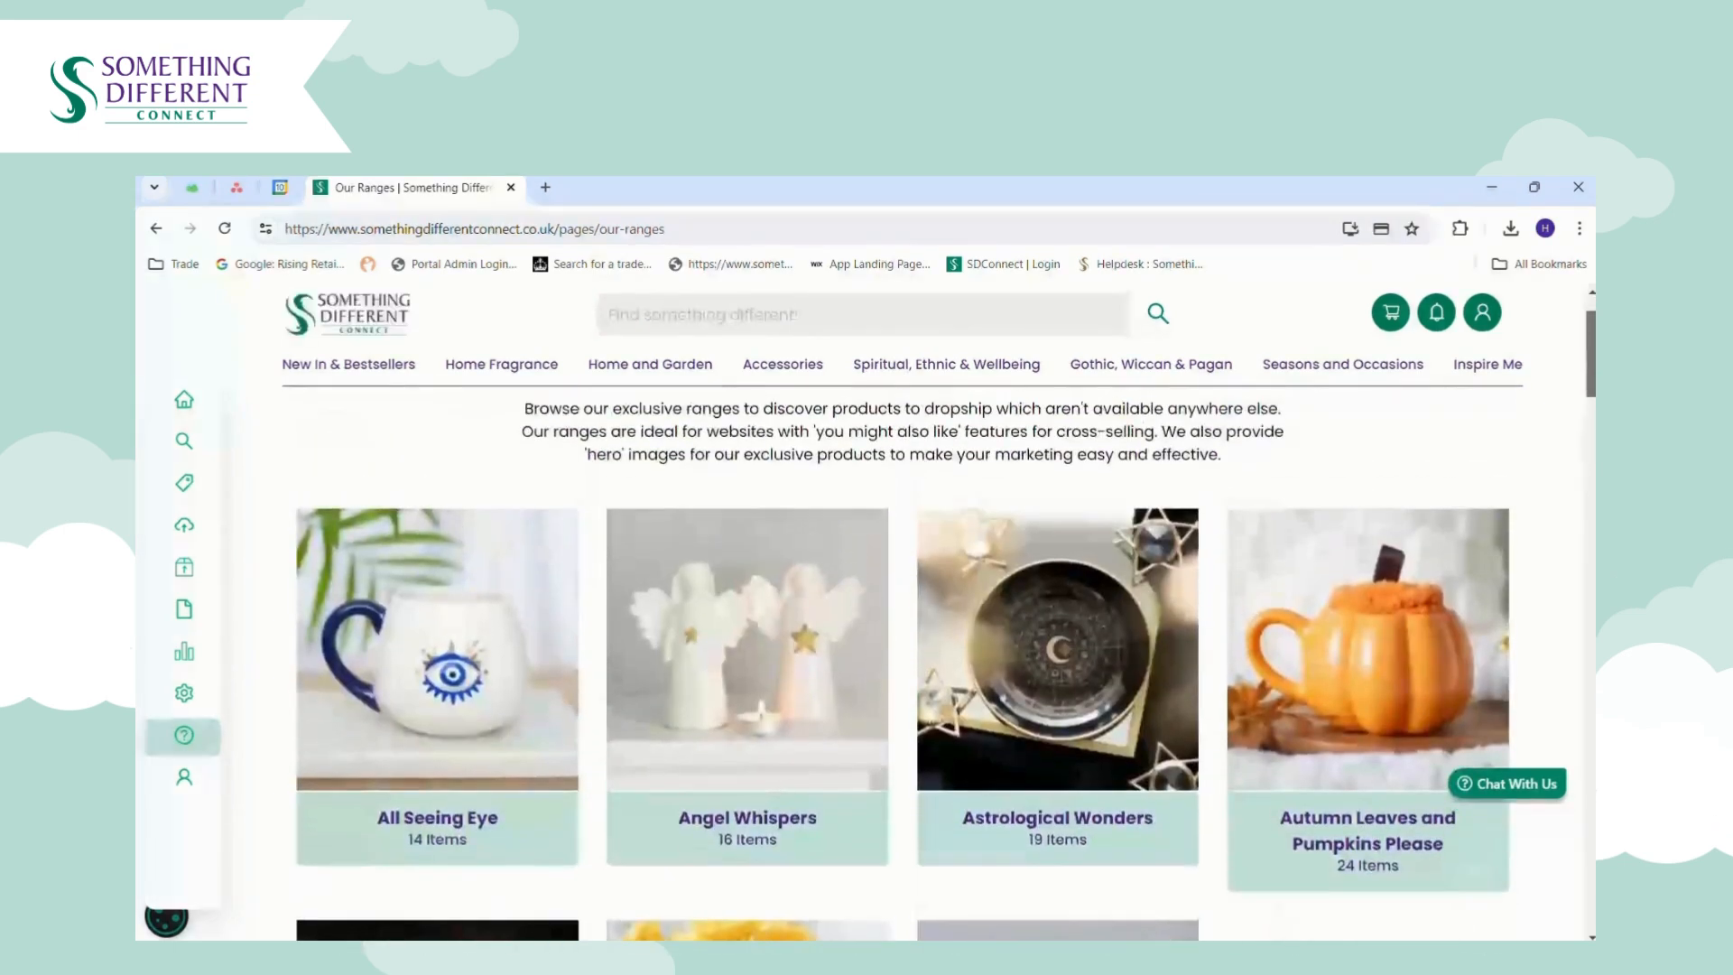
drag(1591, 366, 1590, 359)
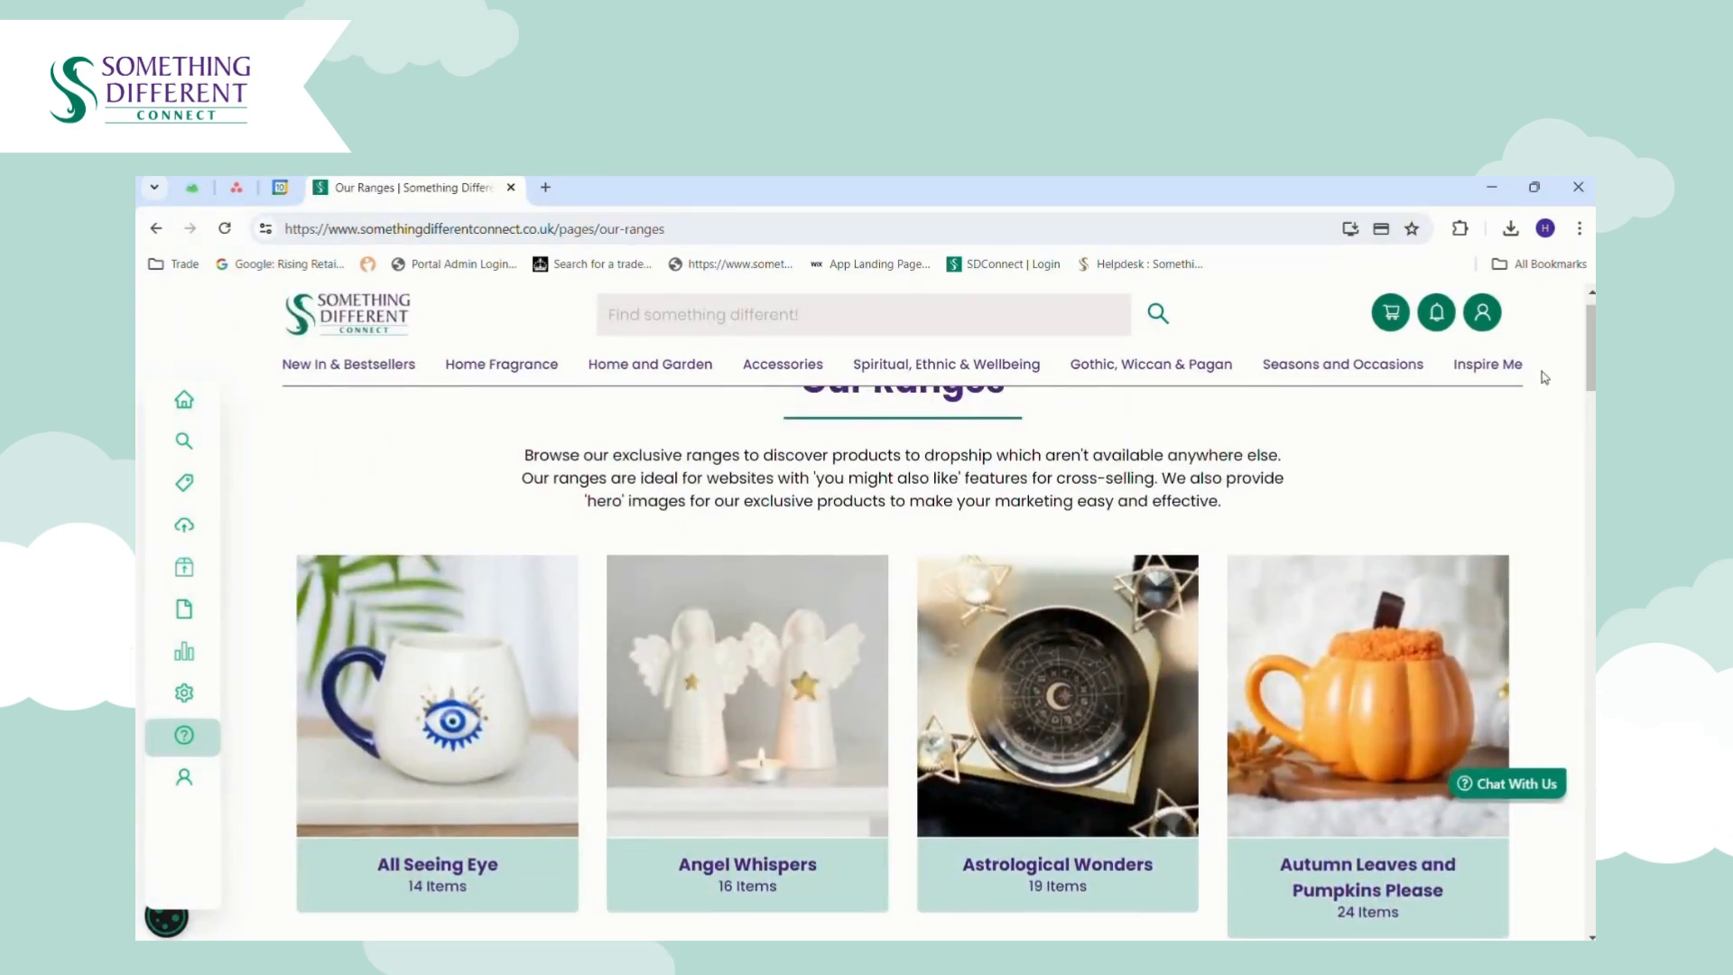
- Source the Snuggle Season Oil Burner and the Pink Gingerbread House Oil Burner from the New In collection
mouse_move(366, 373)
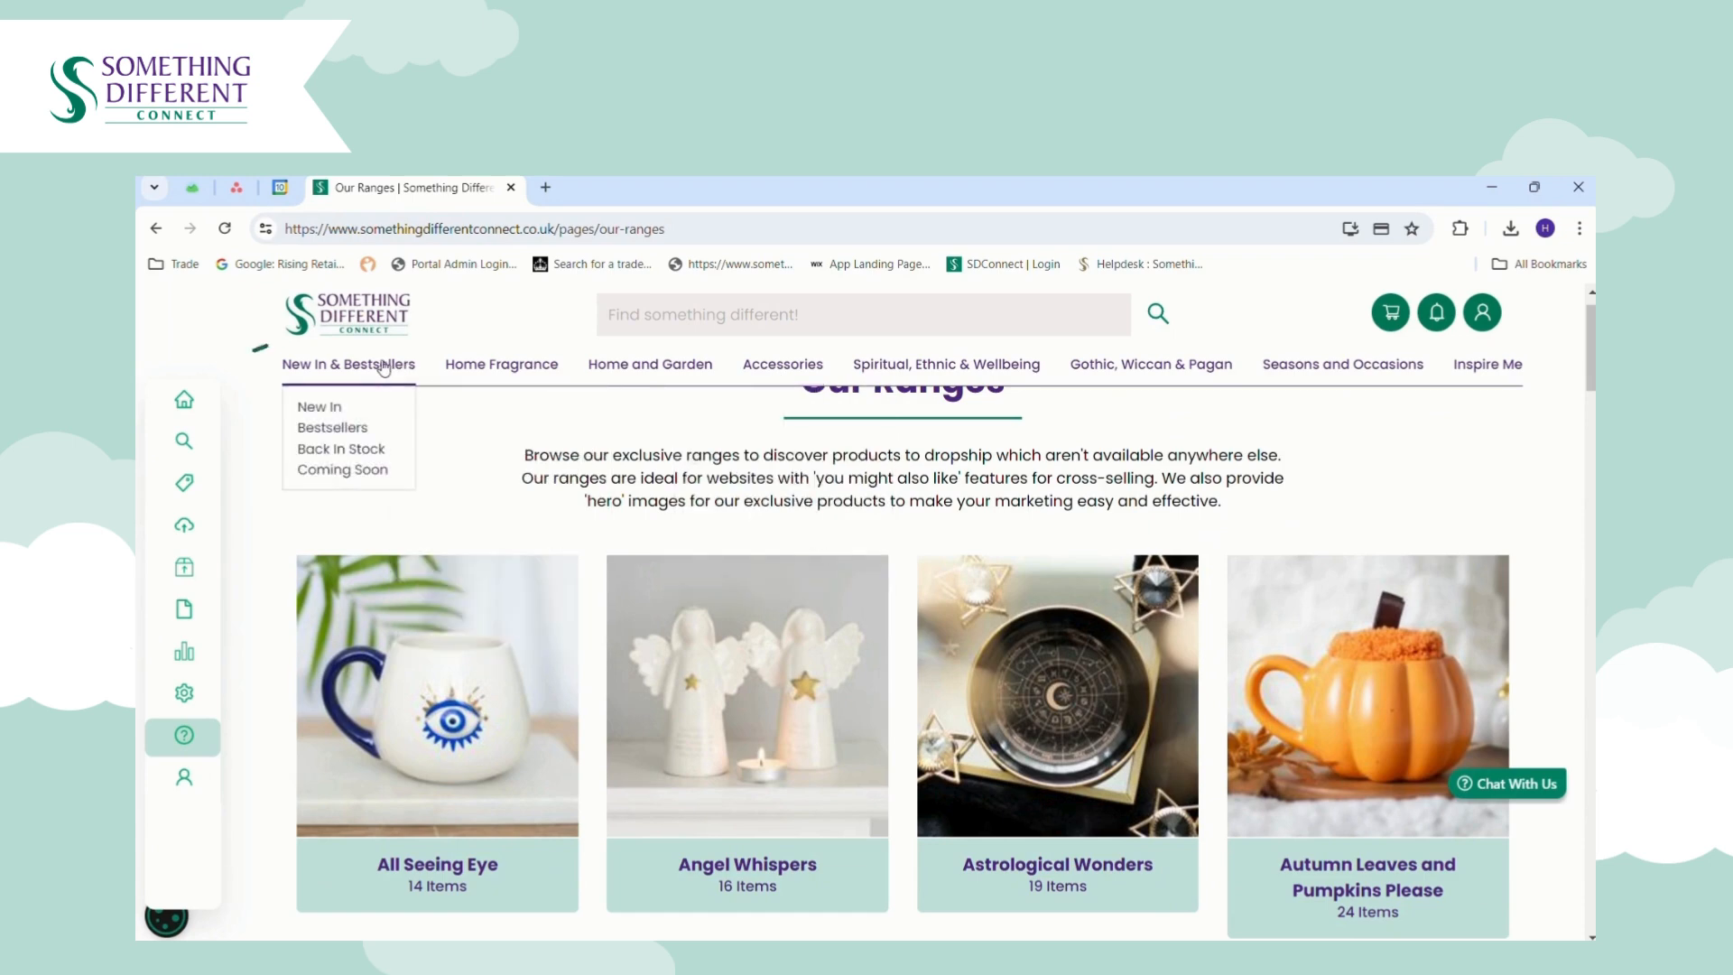
click(323, 407)
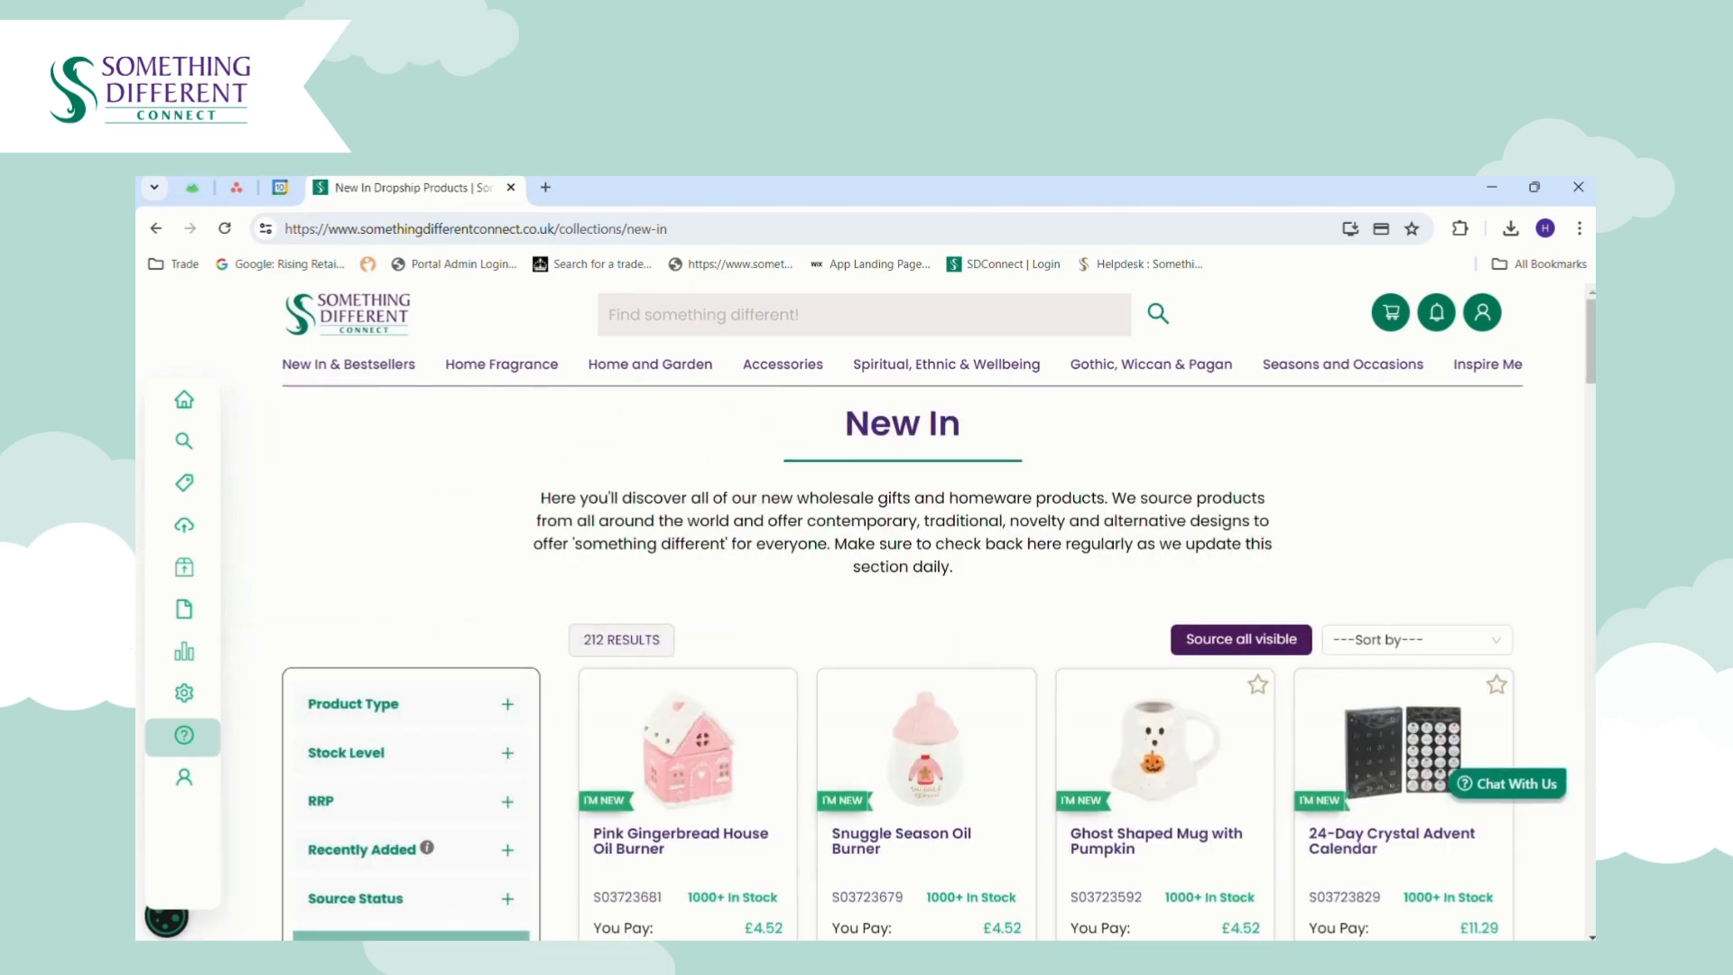
scroll(939, 622, down, 5)
scroll(938, 623, up, 2)
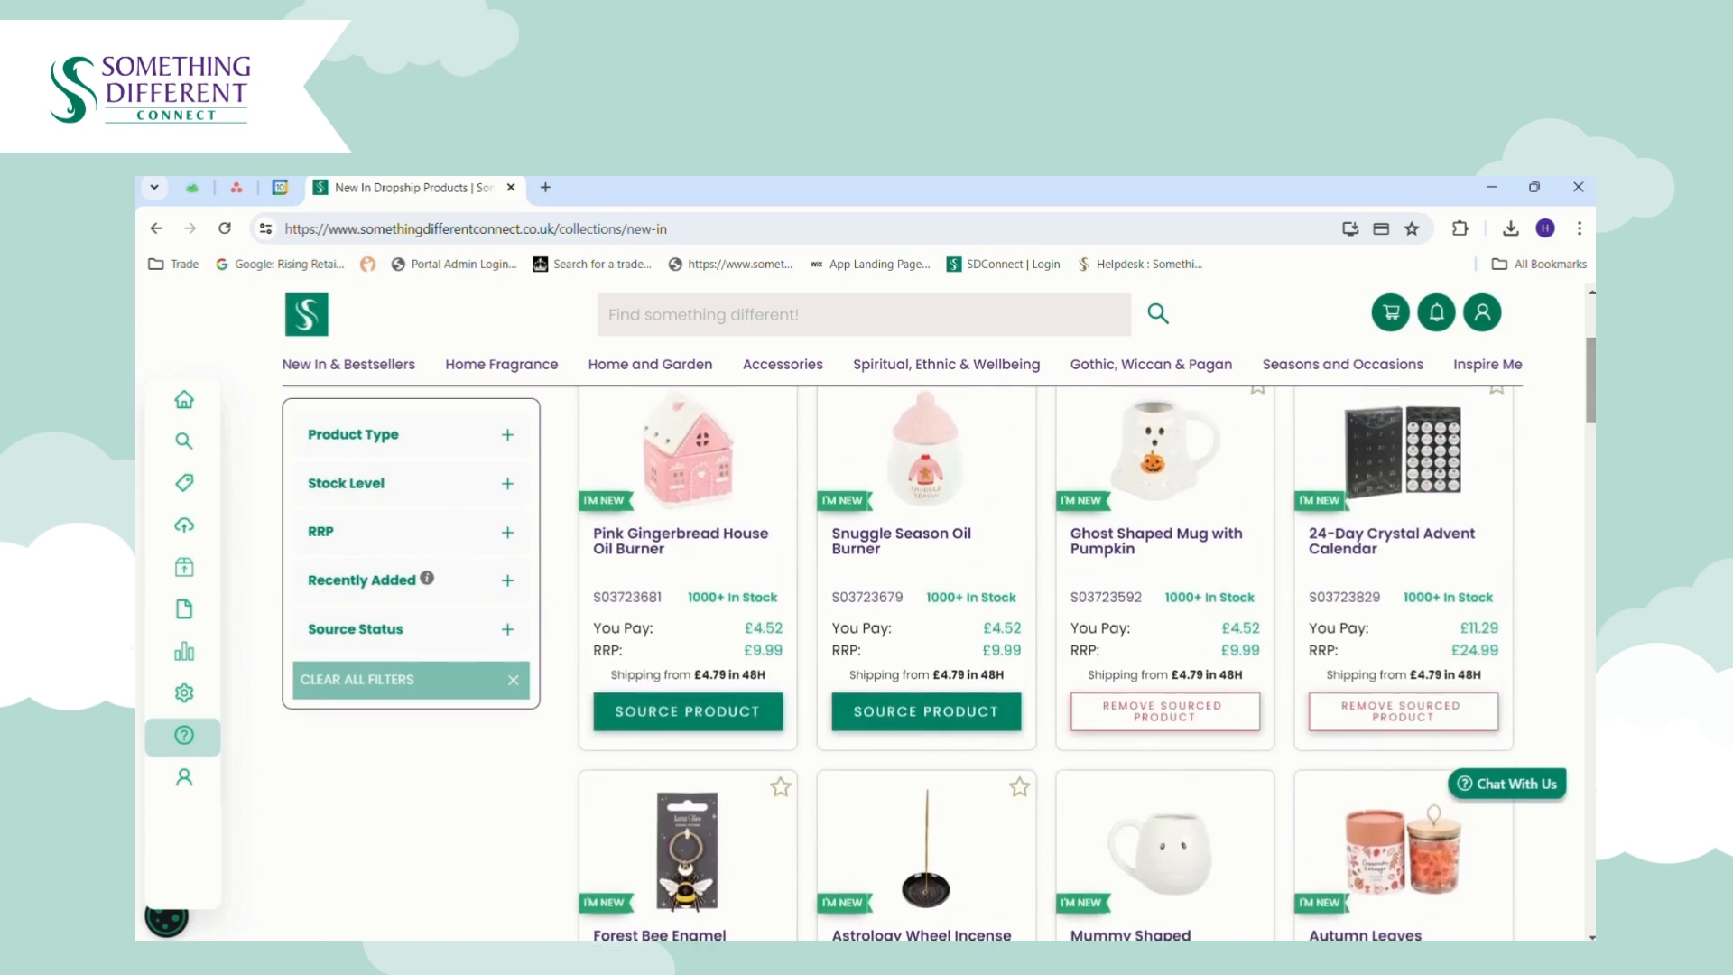
click(948, 711)
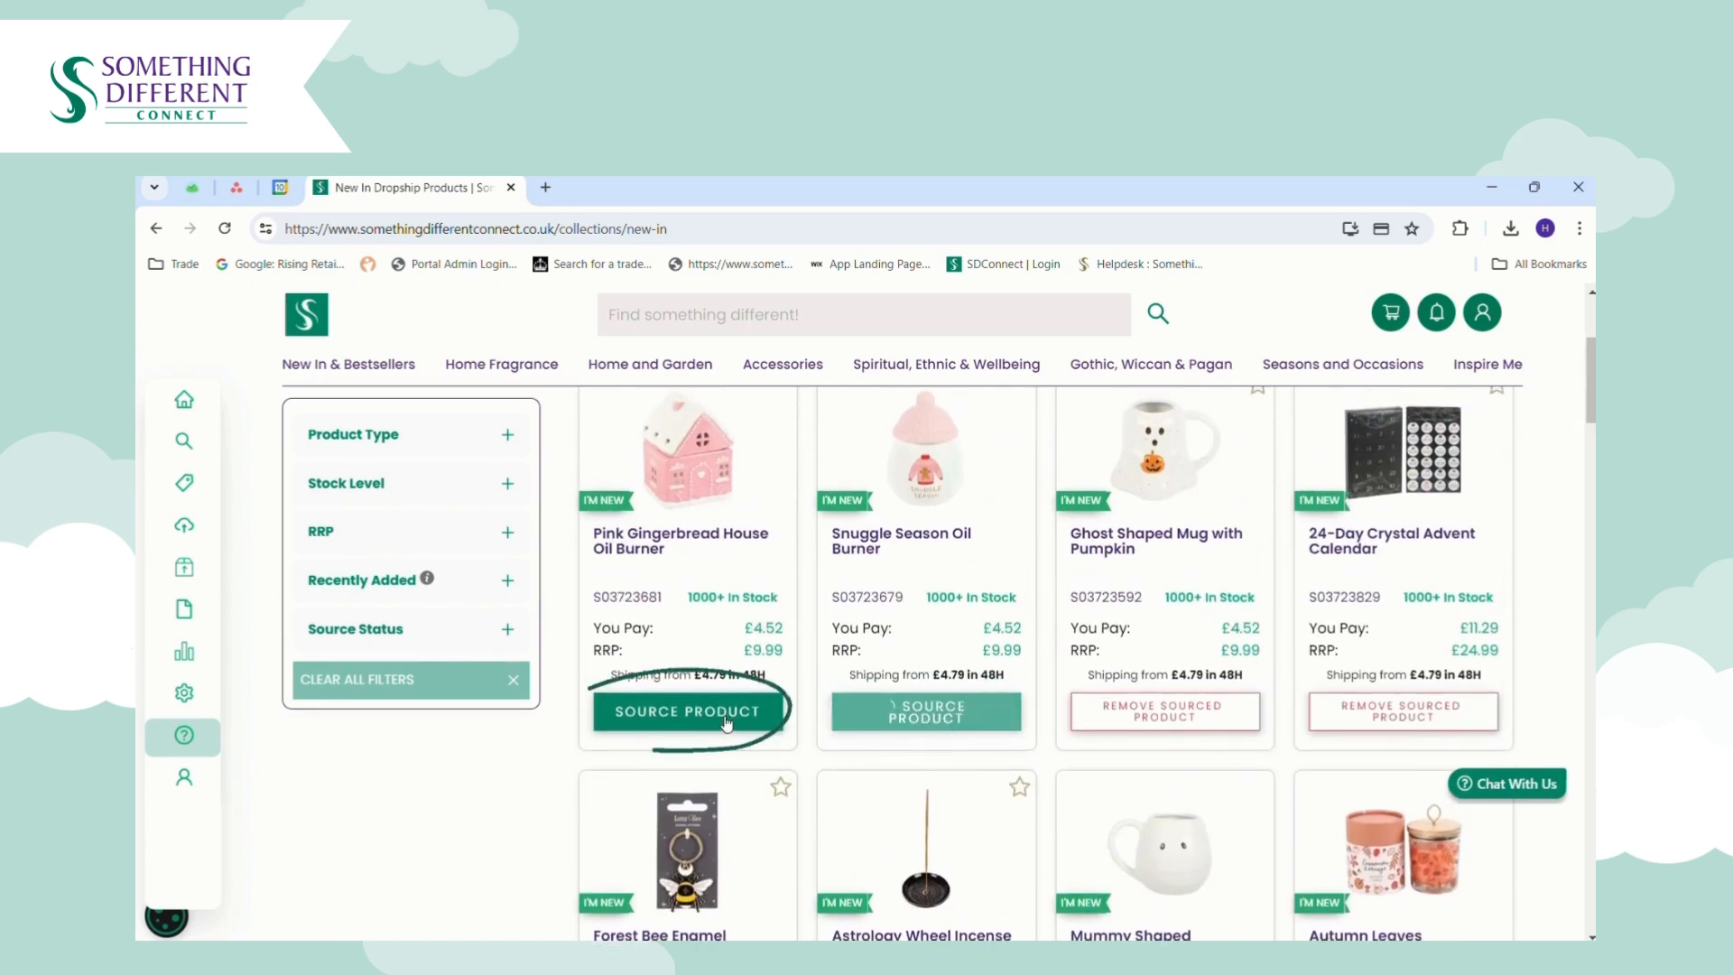
click(724, 718)
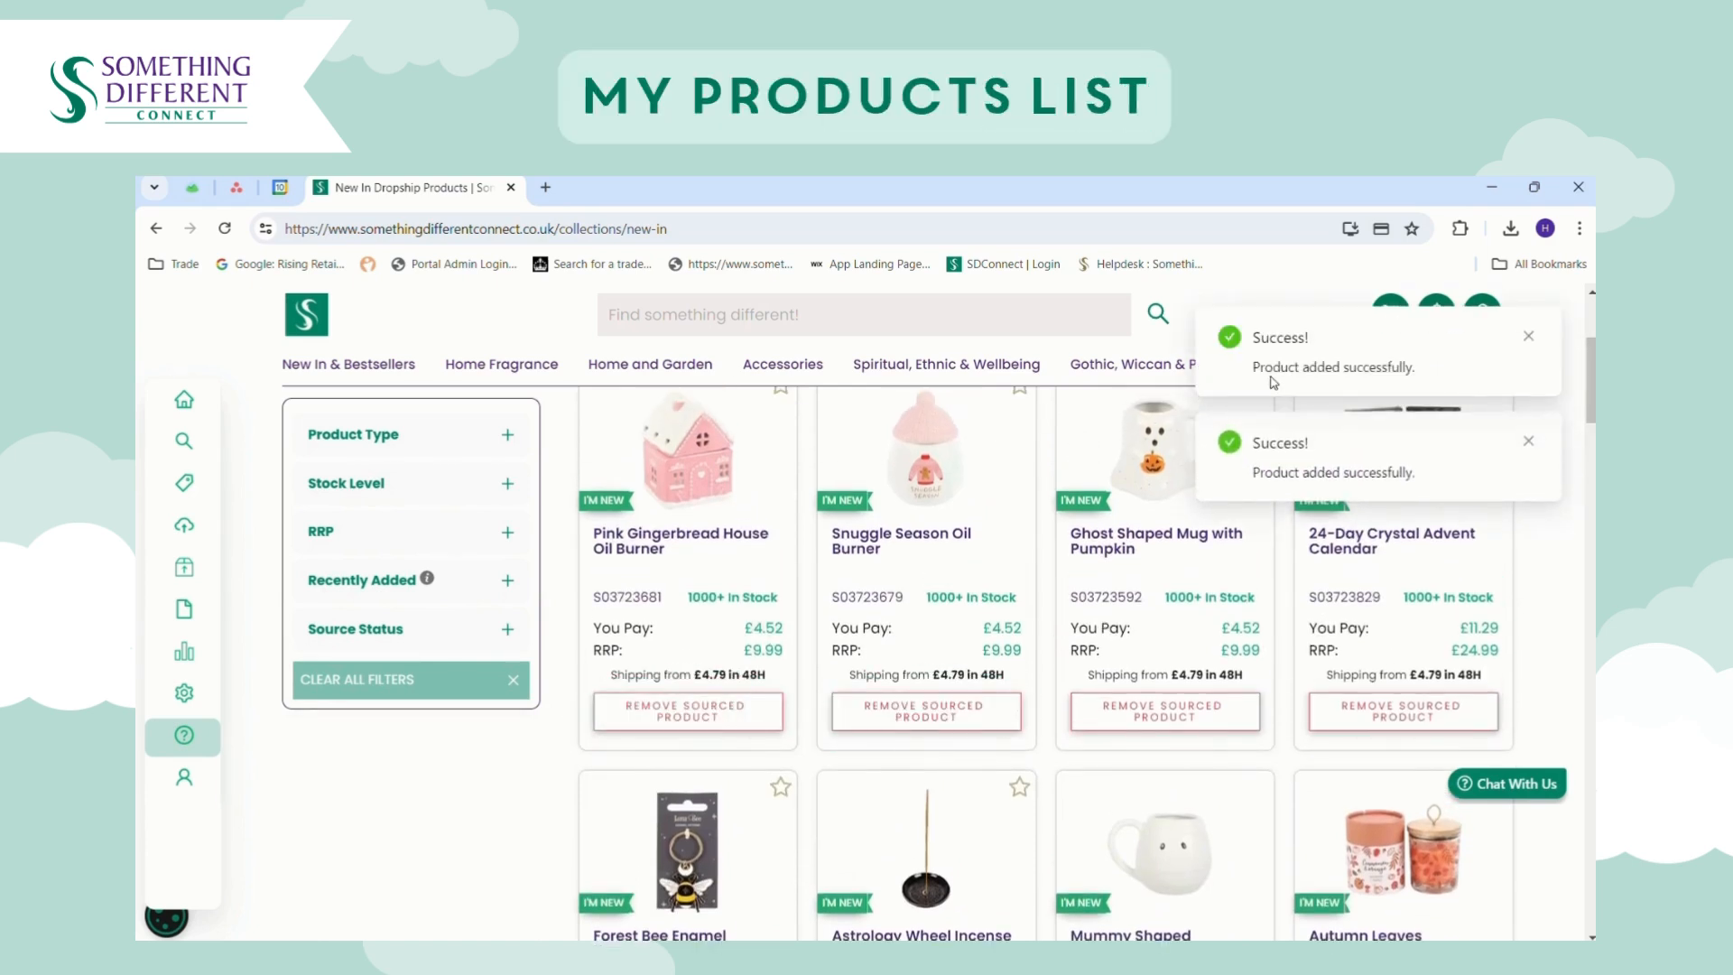
- Open the list of sourced products and examine all its columns, from image and SKU to multi discount
mouse_move(190, 487)
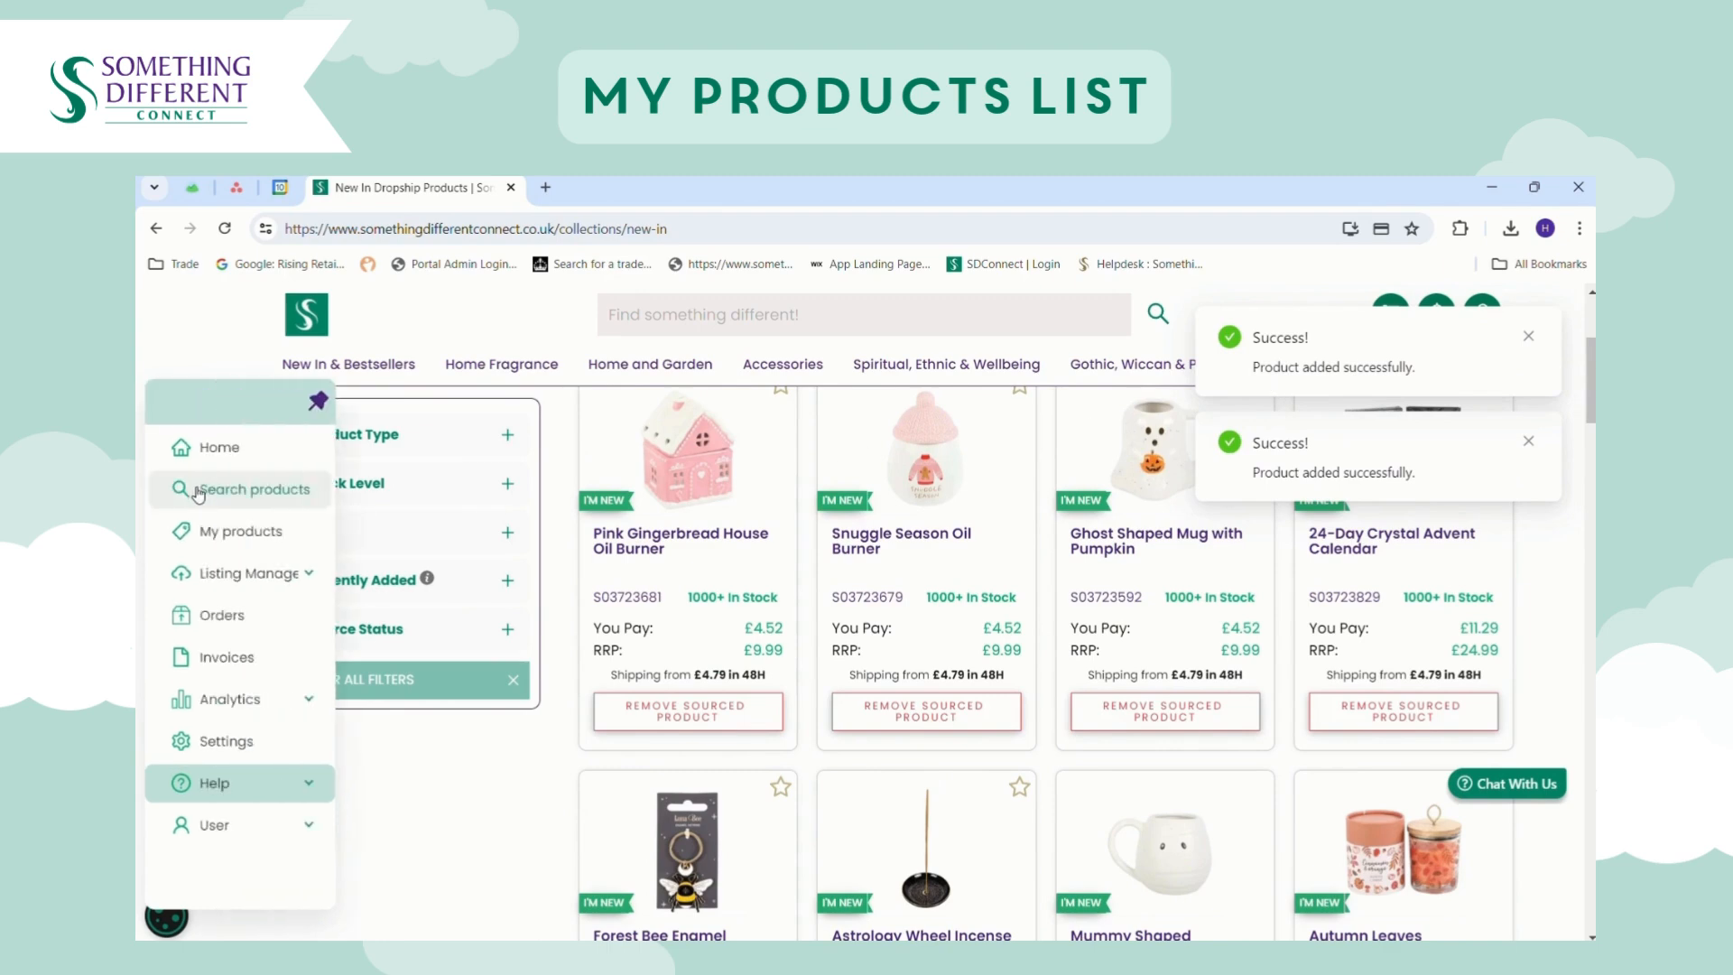
click(197, 532)
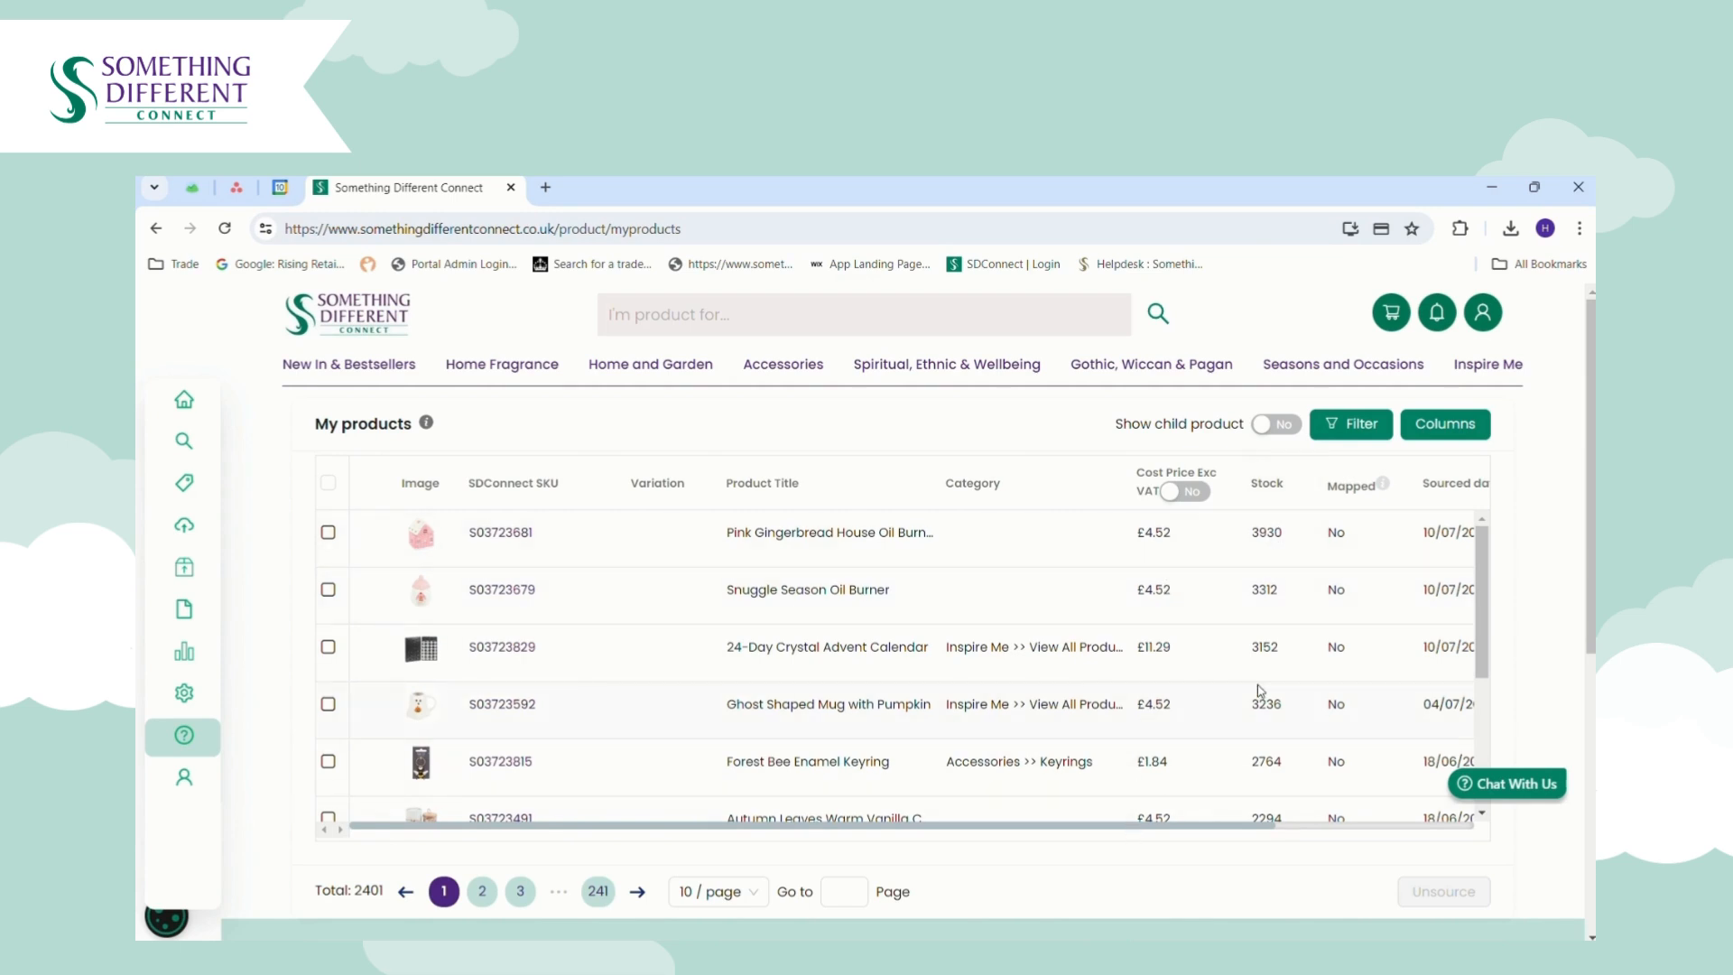
drag(1211, 830, 1392, 813)
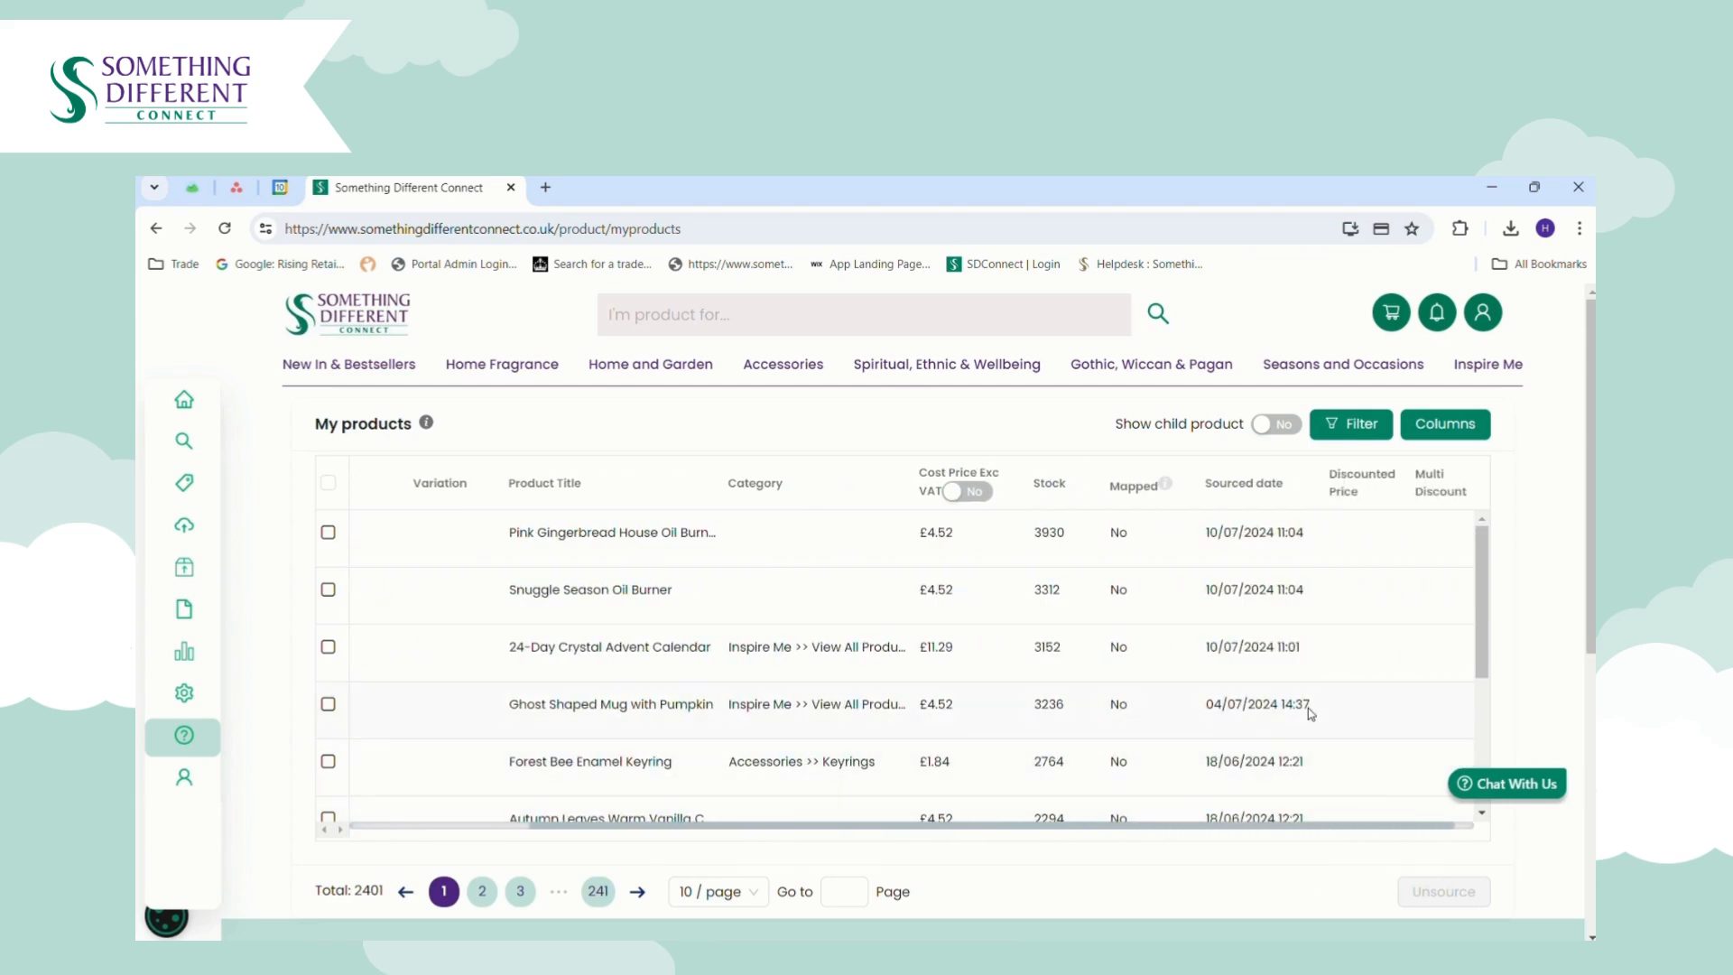
drag(1378, 825, 1398, 825)
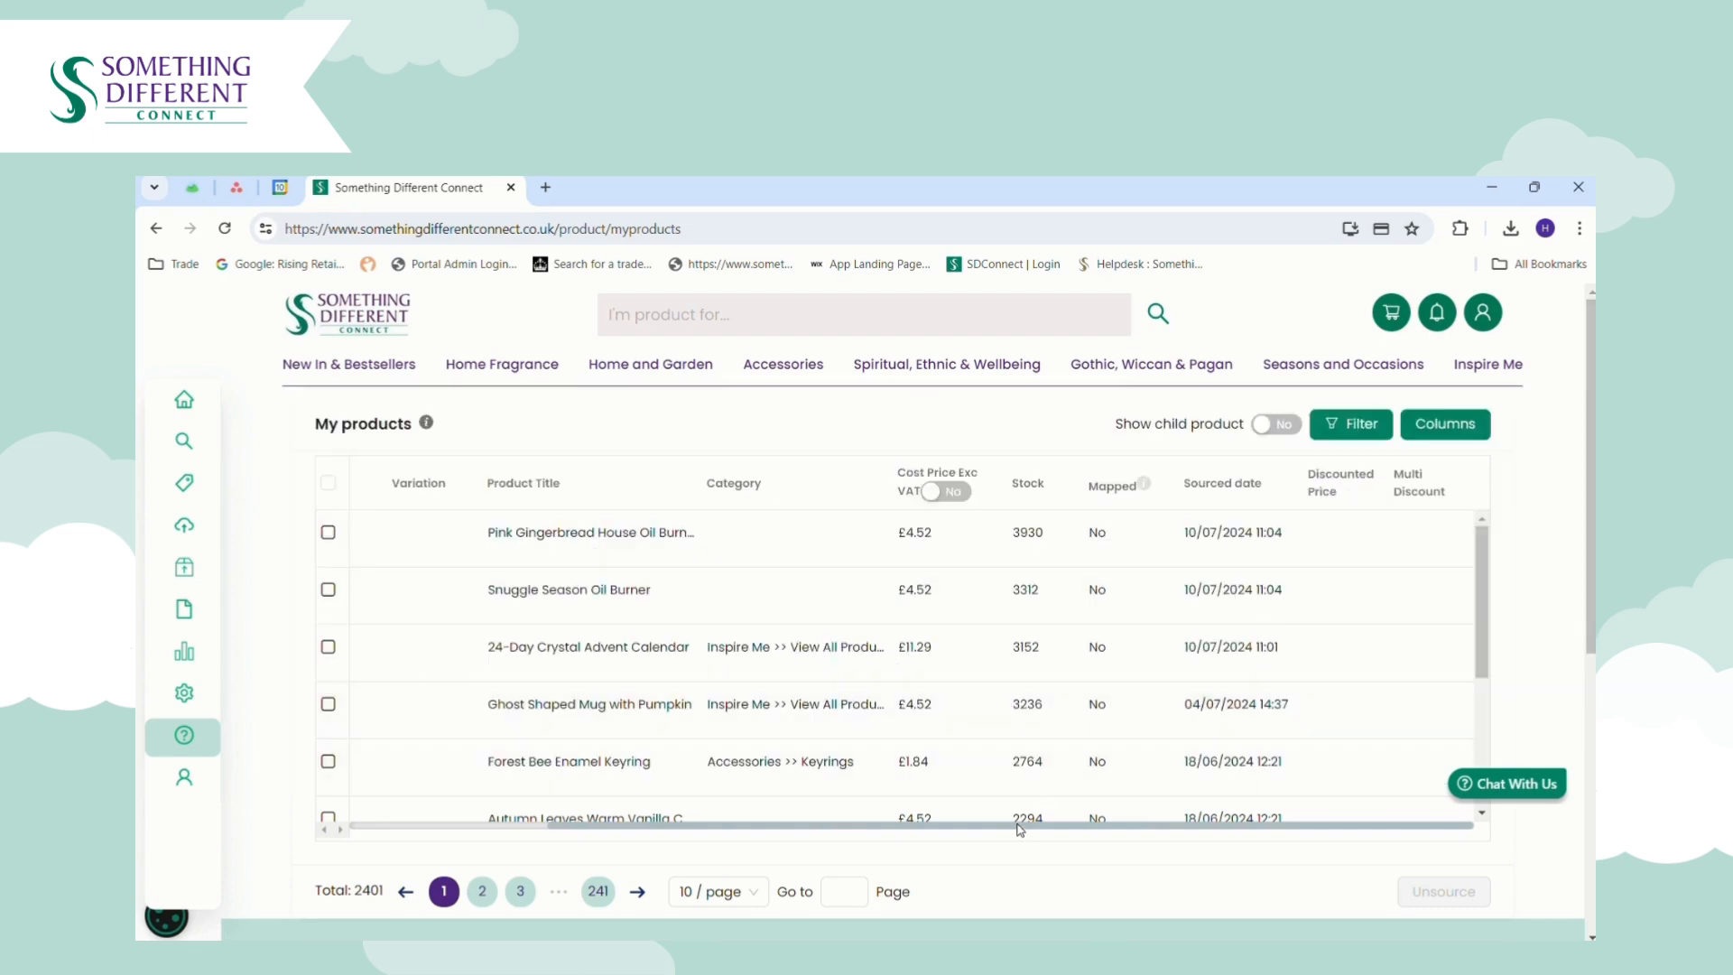
drag(1019, 828, 787, 825)
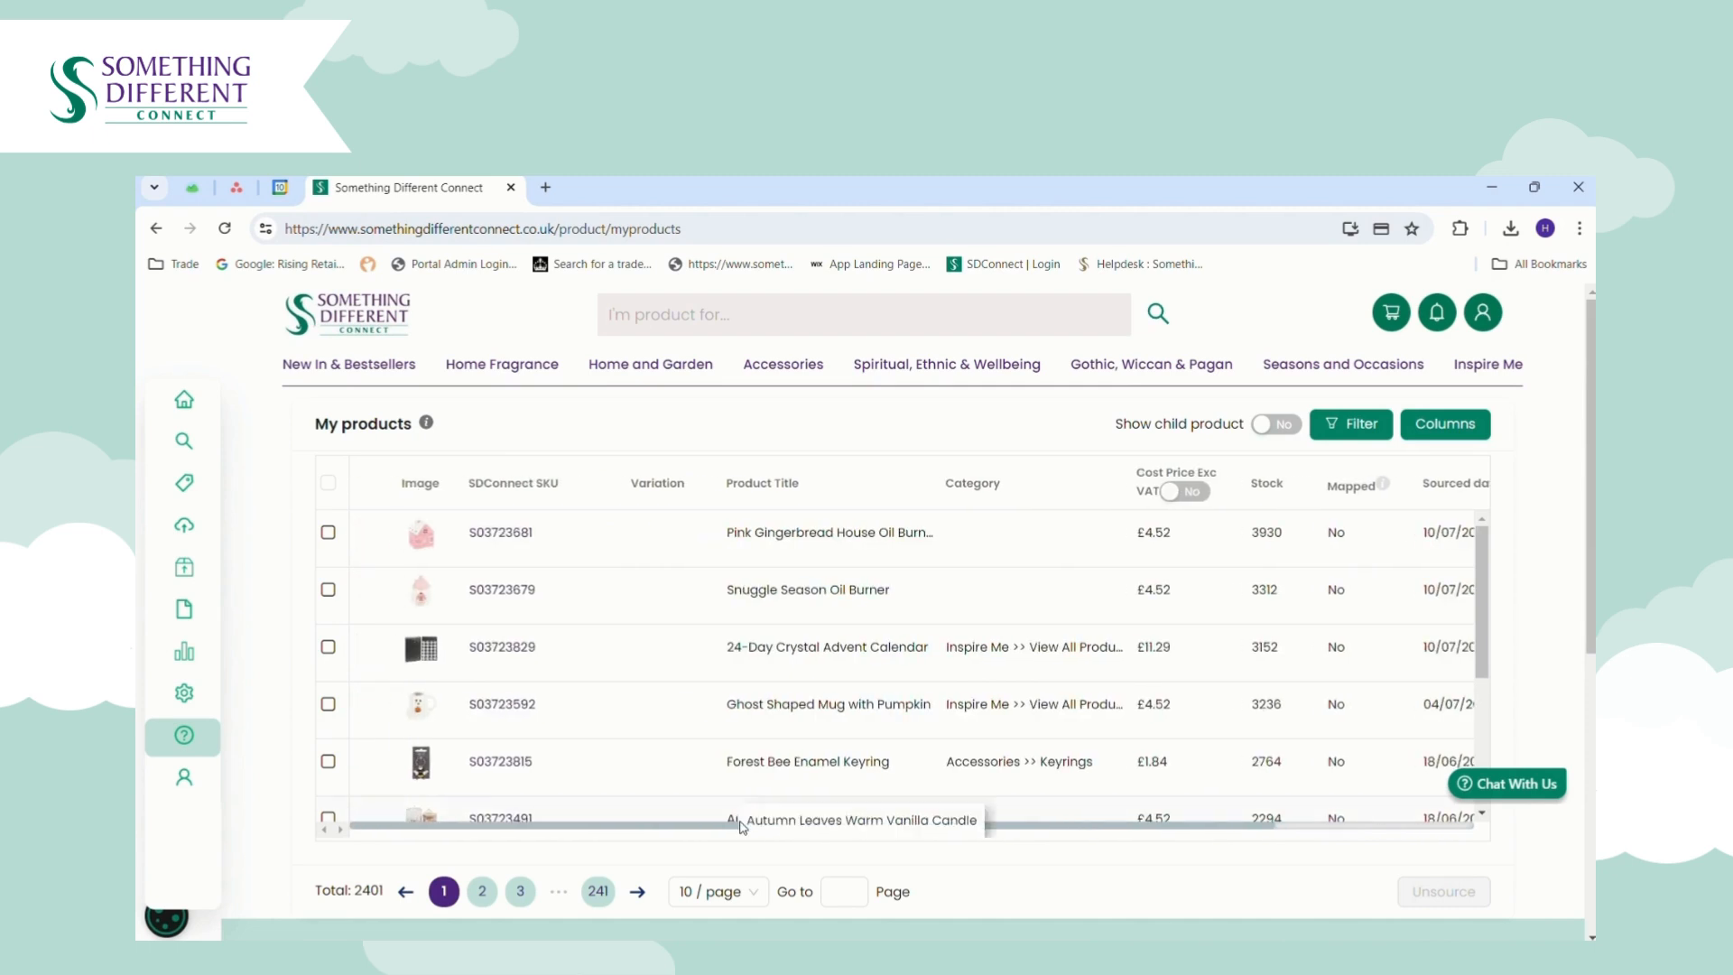
- Unsource the Pink Gingerbread House Oil Burner from the sourced products list and confirm the change
click(328, 533)
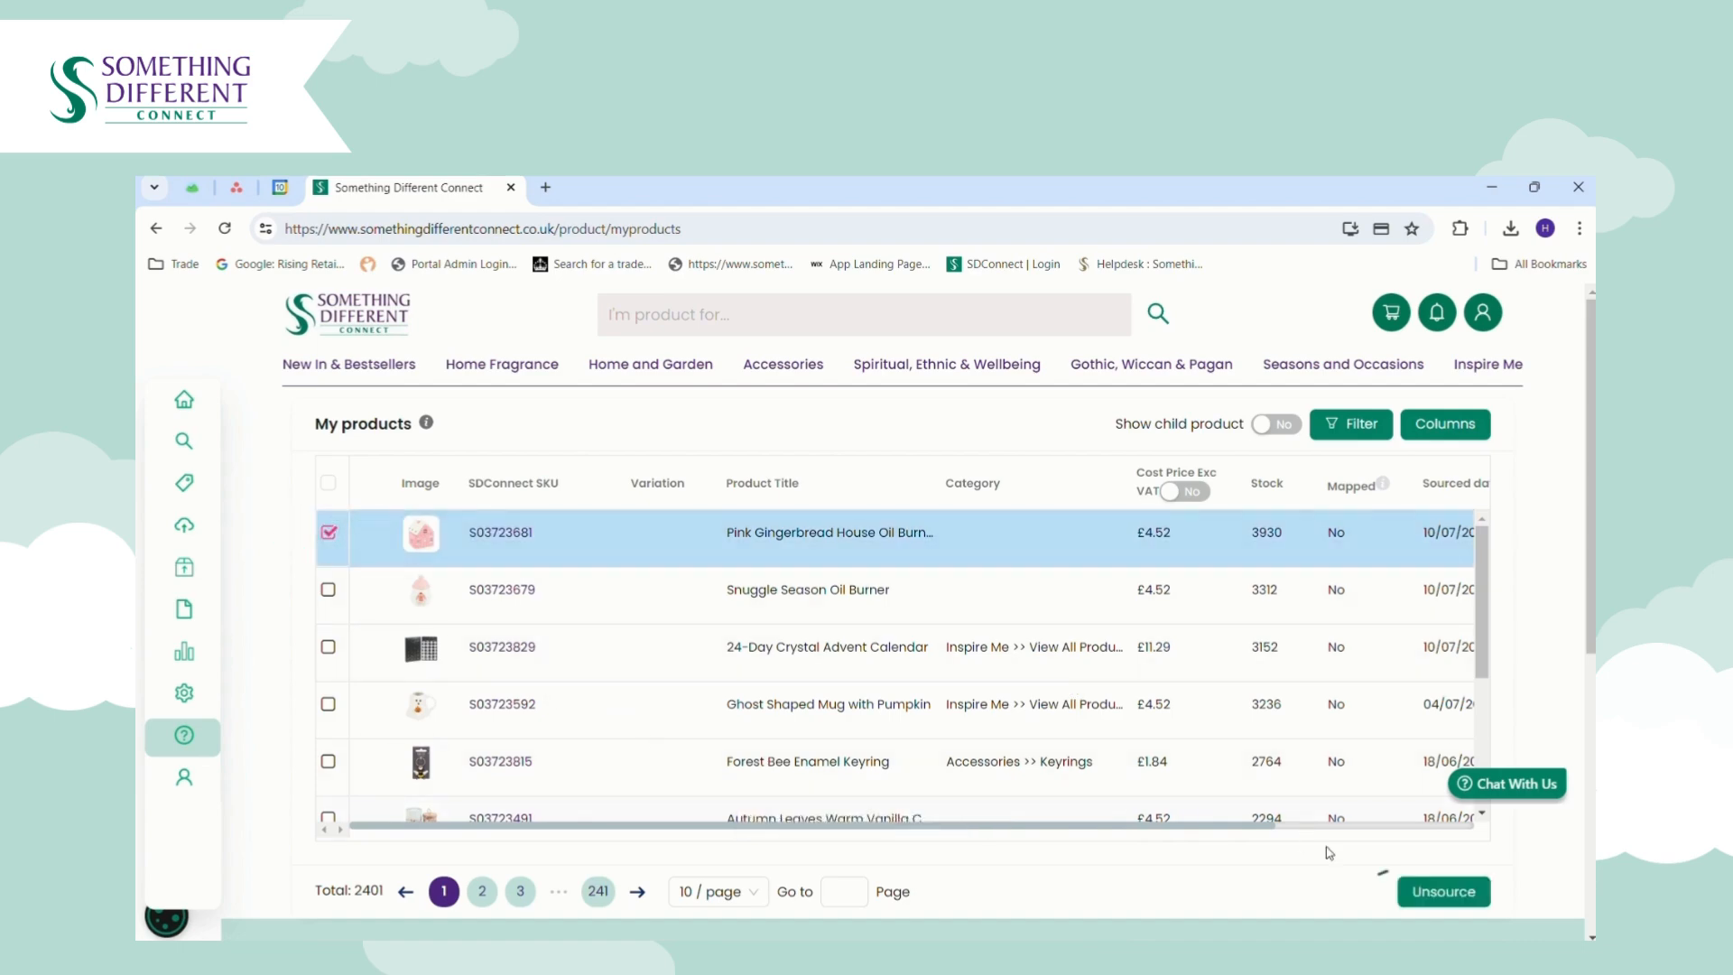
click(1423, 895)
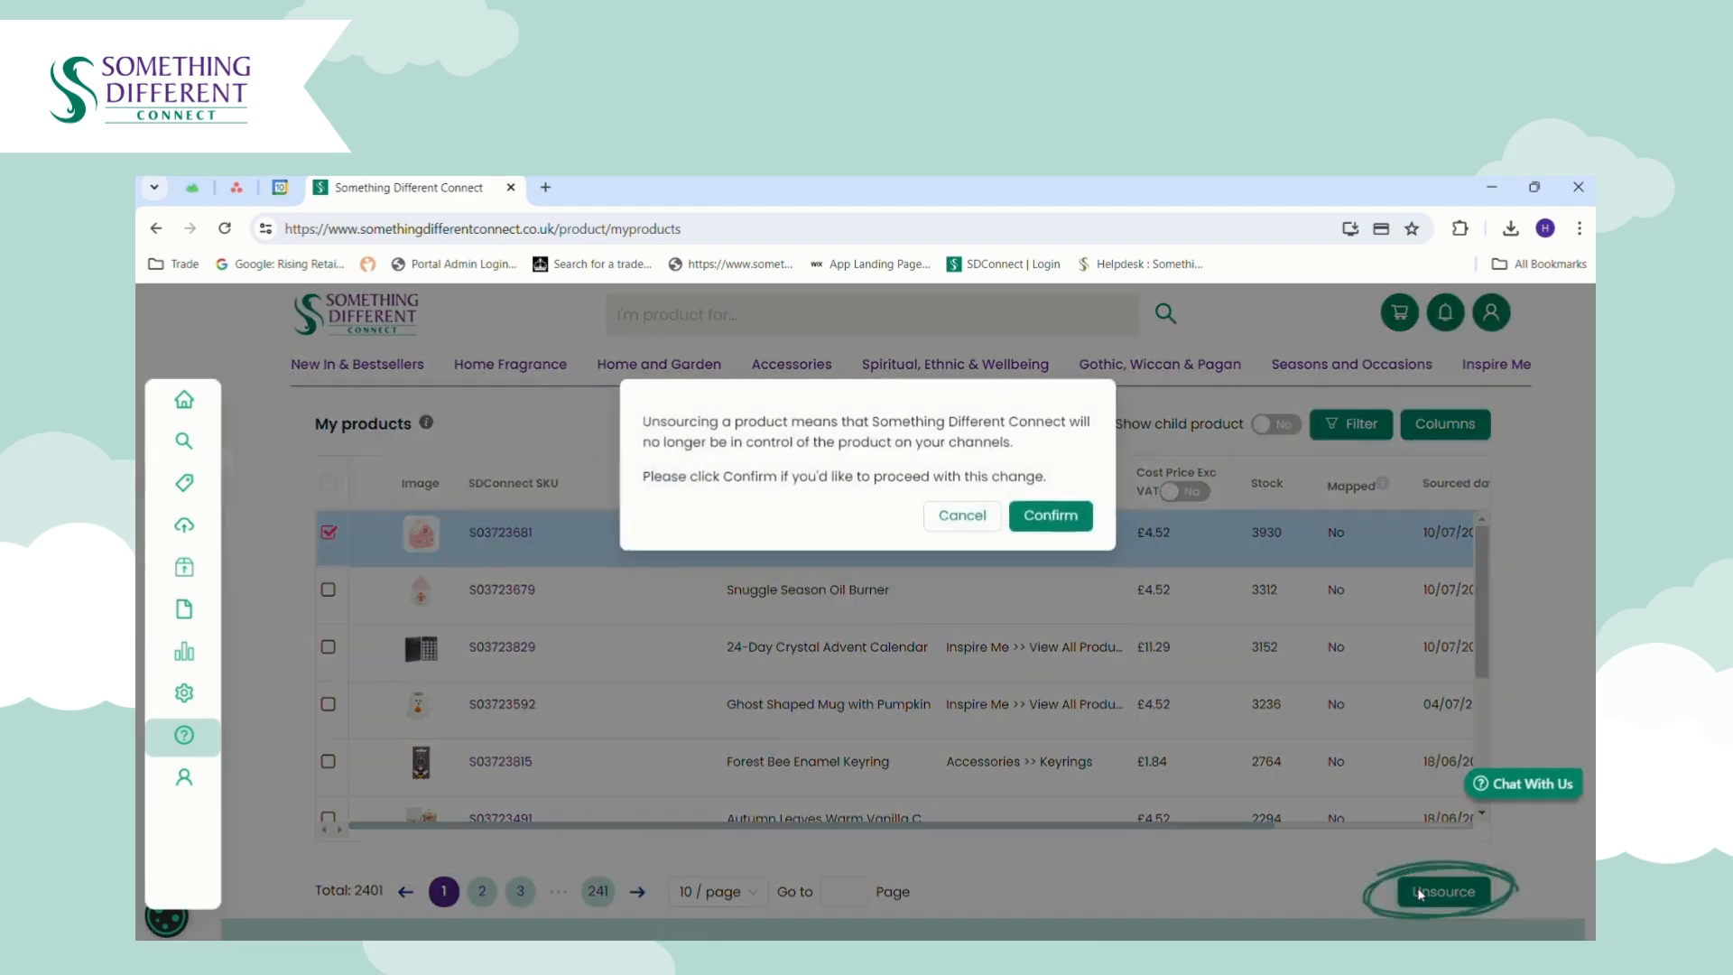
click(1053, 516)
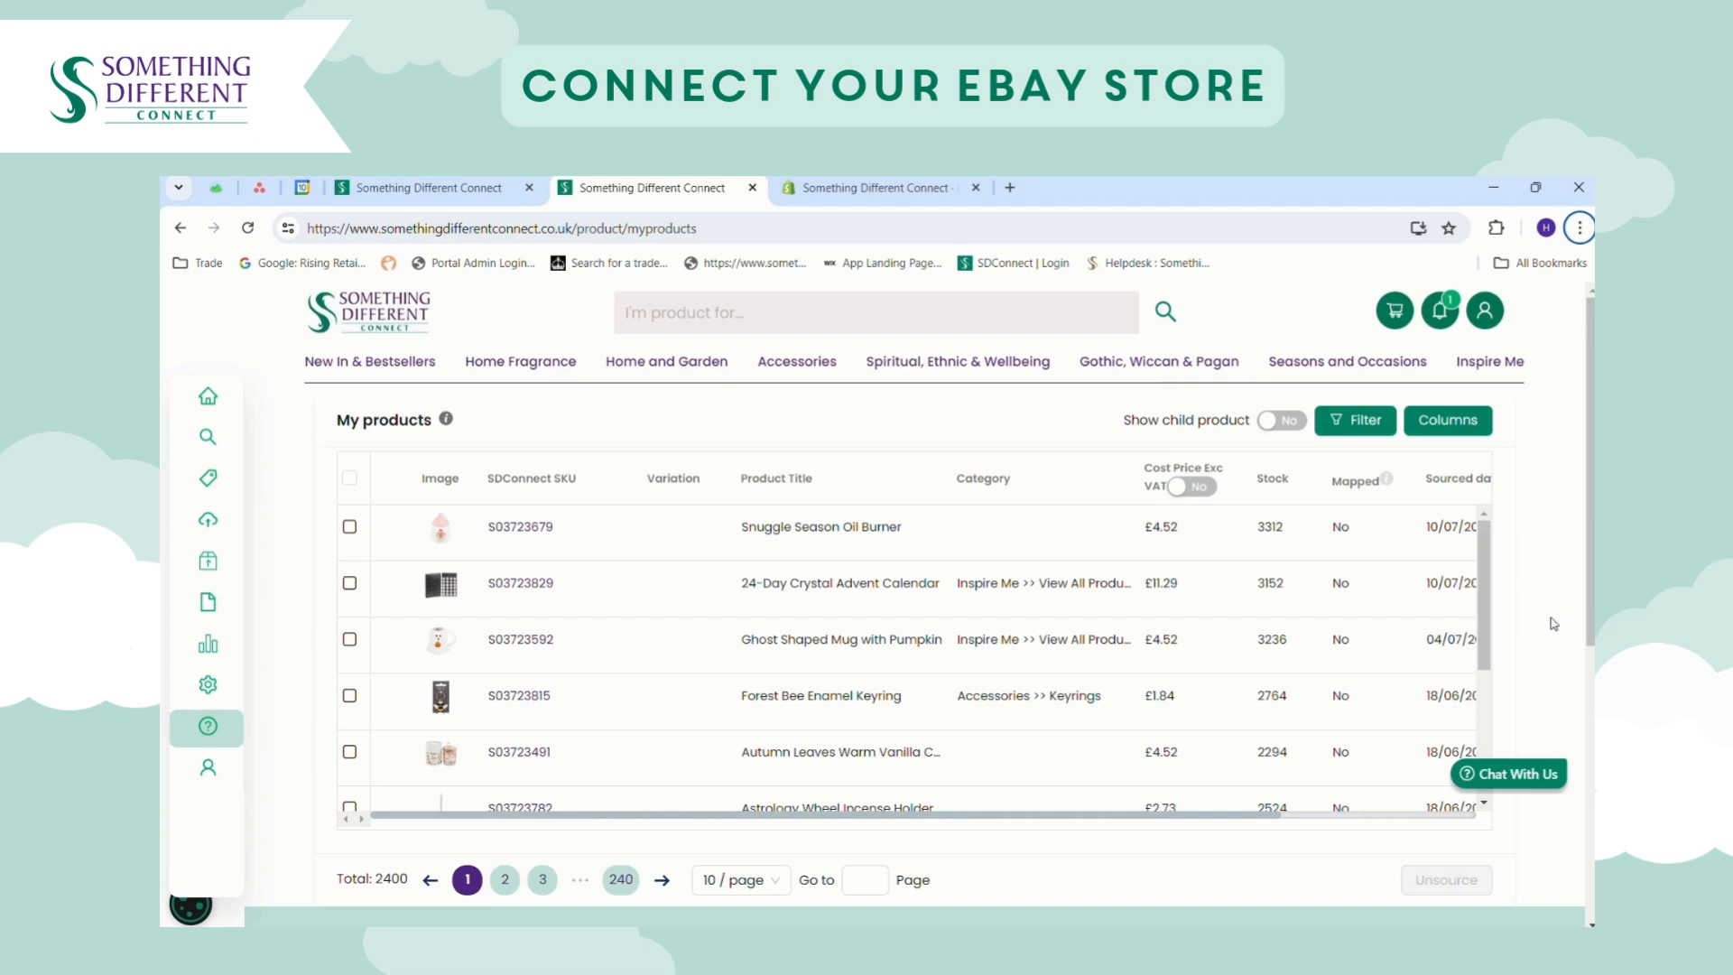
- Start adding eBay as a new sales channel from the sales channel integrations settings
mouse_move(224, 700)
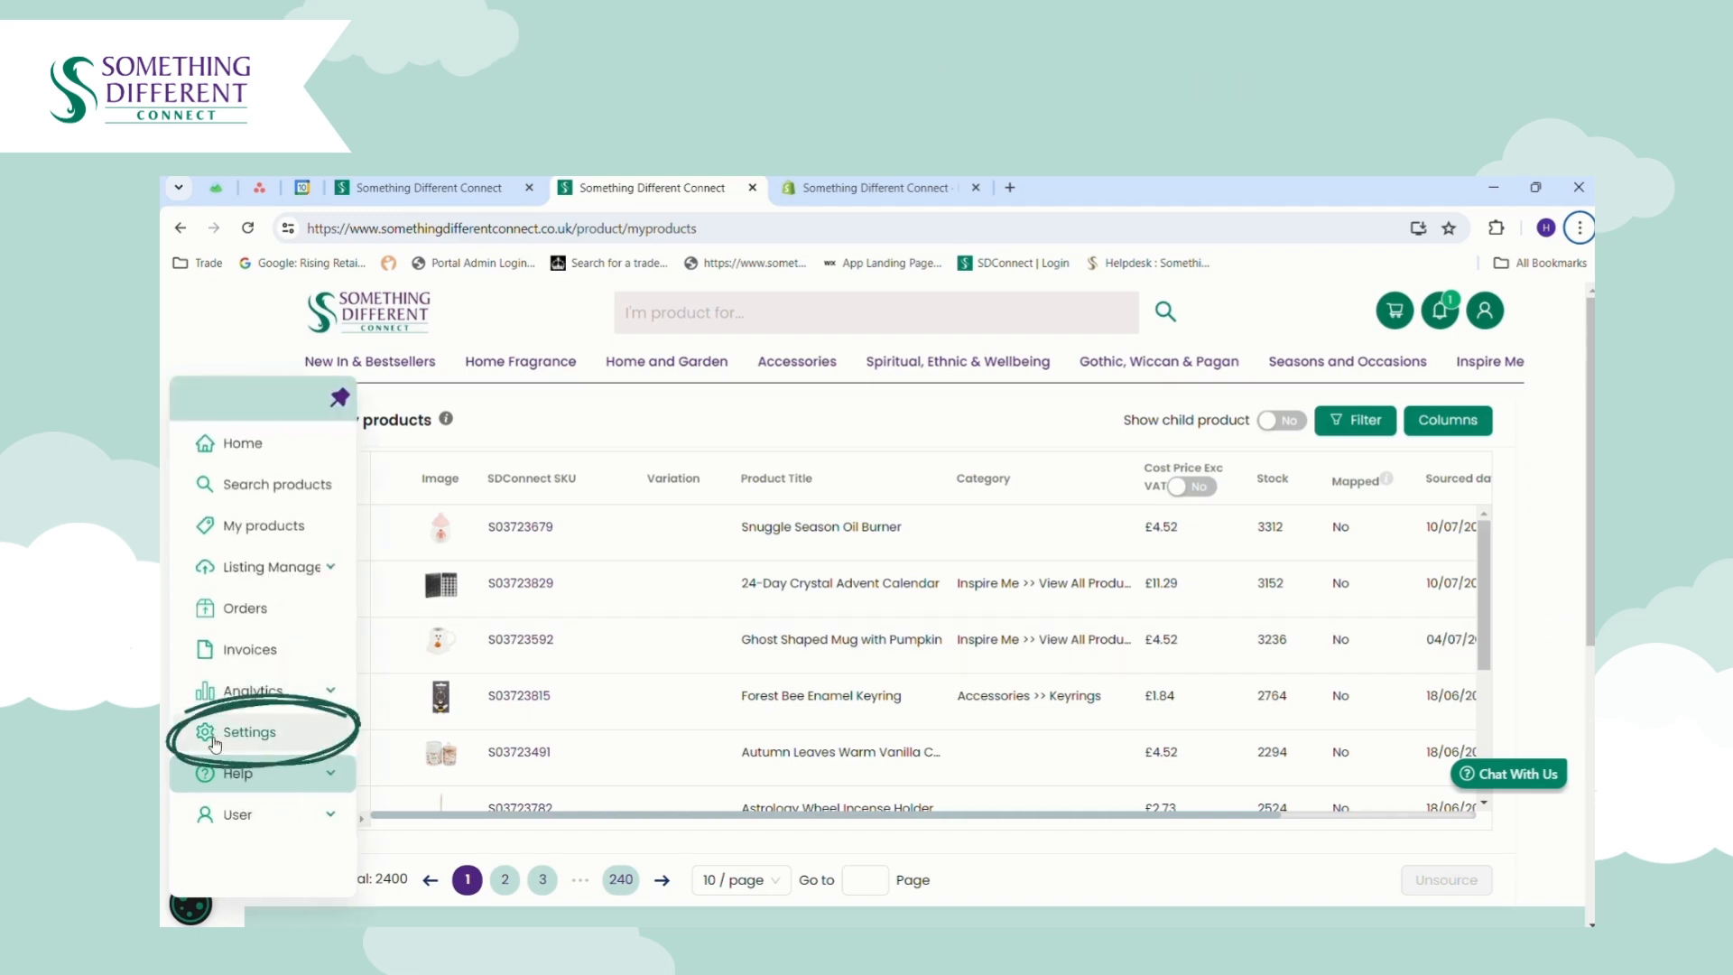
click(214, 736)
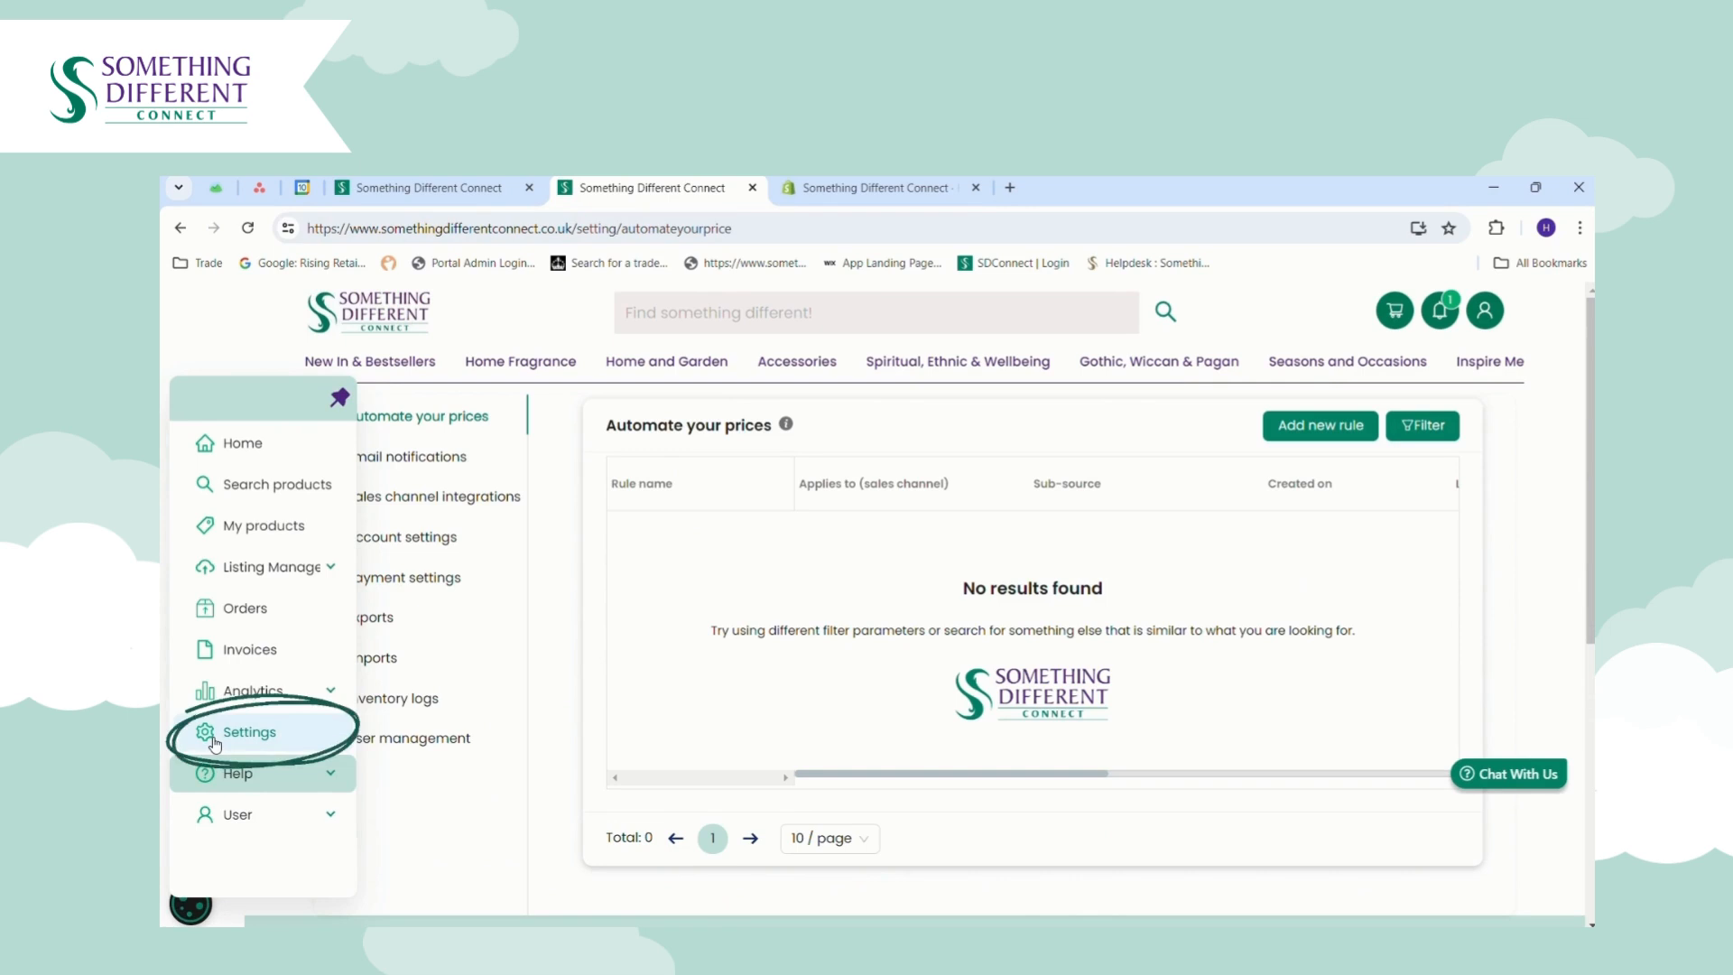
click(470, 504)
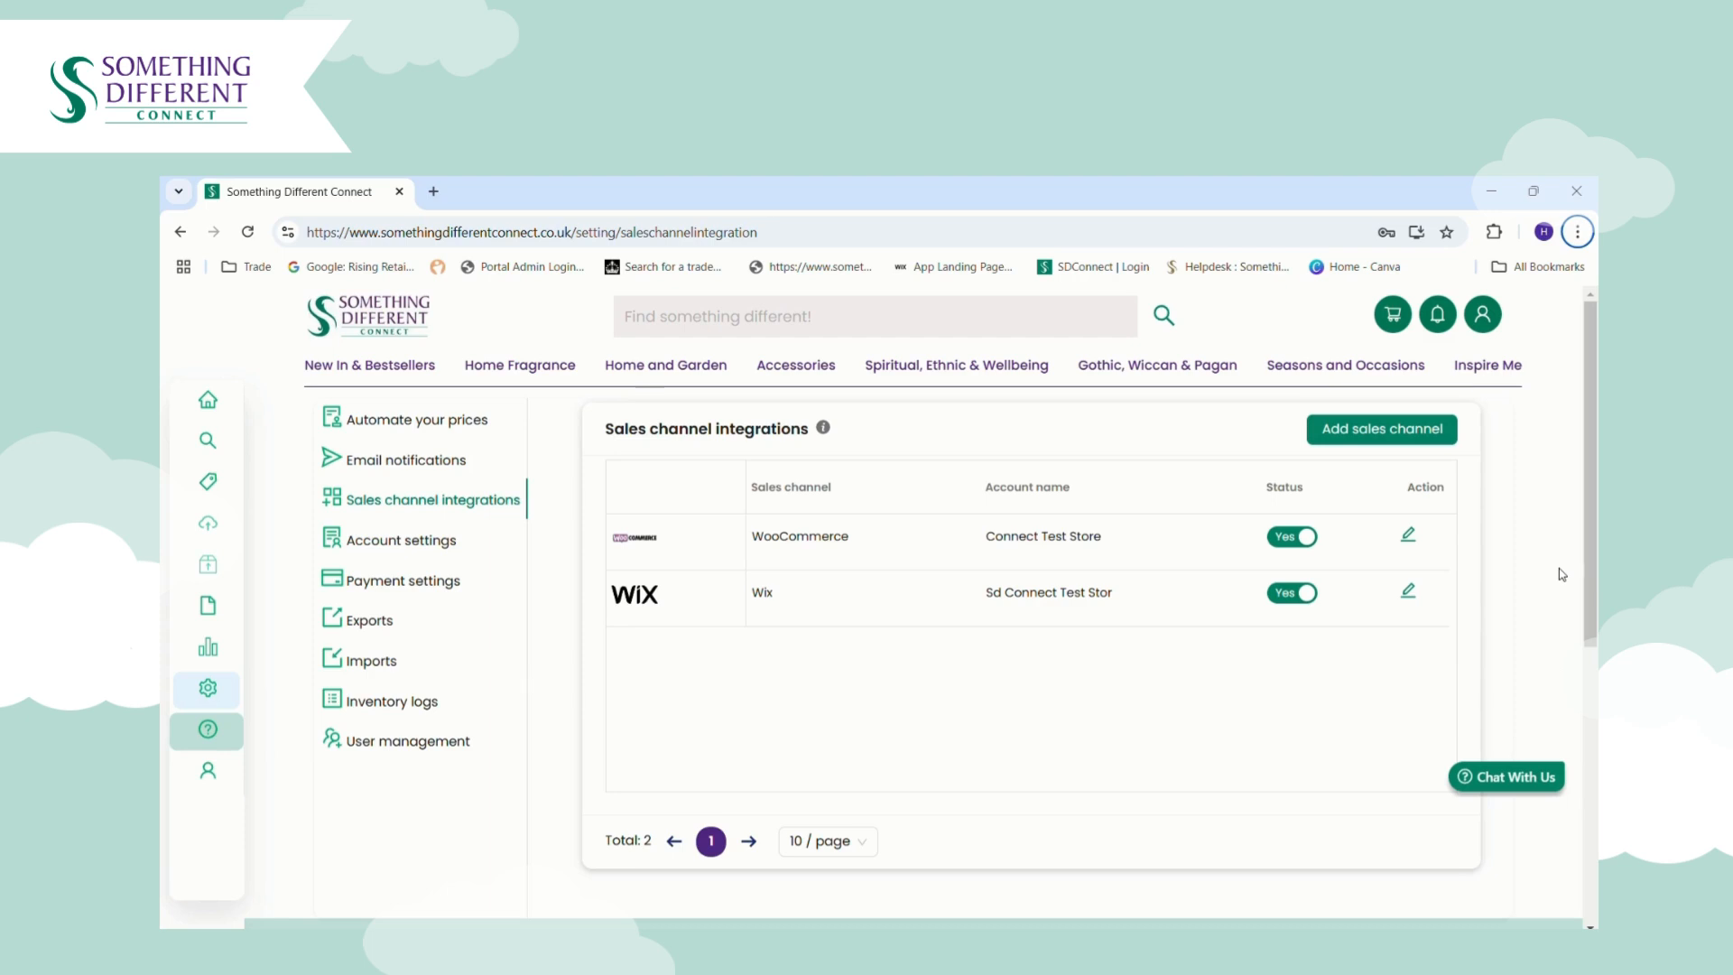
click(1385, 437)
click(1433, 790)
- Read the eBay selling disclaimer through to the end, accept it and proceed to the integration setup
scroll(1139, 526, down, 2)
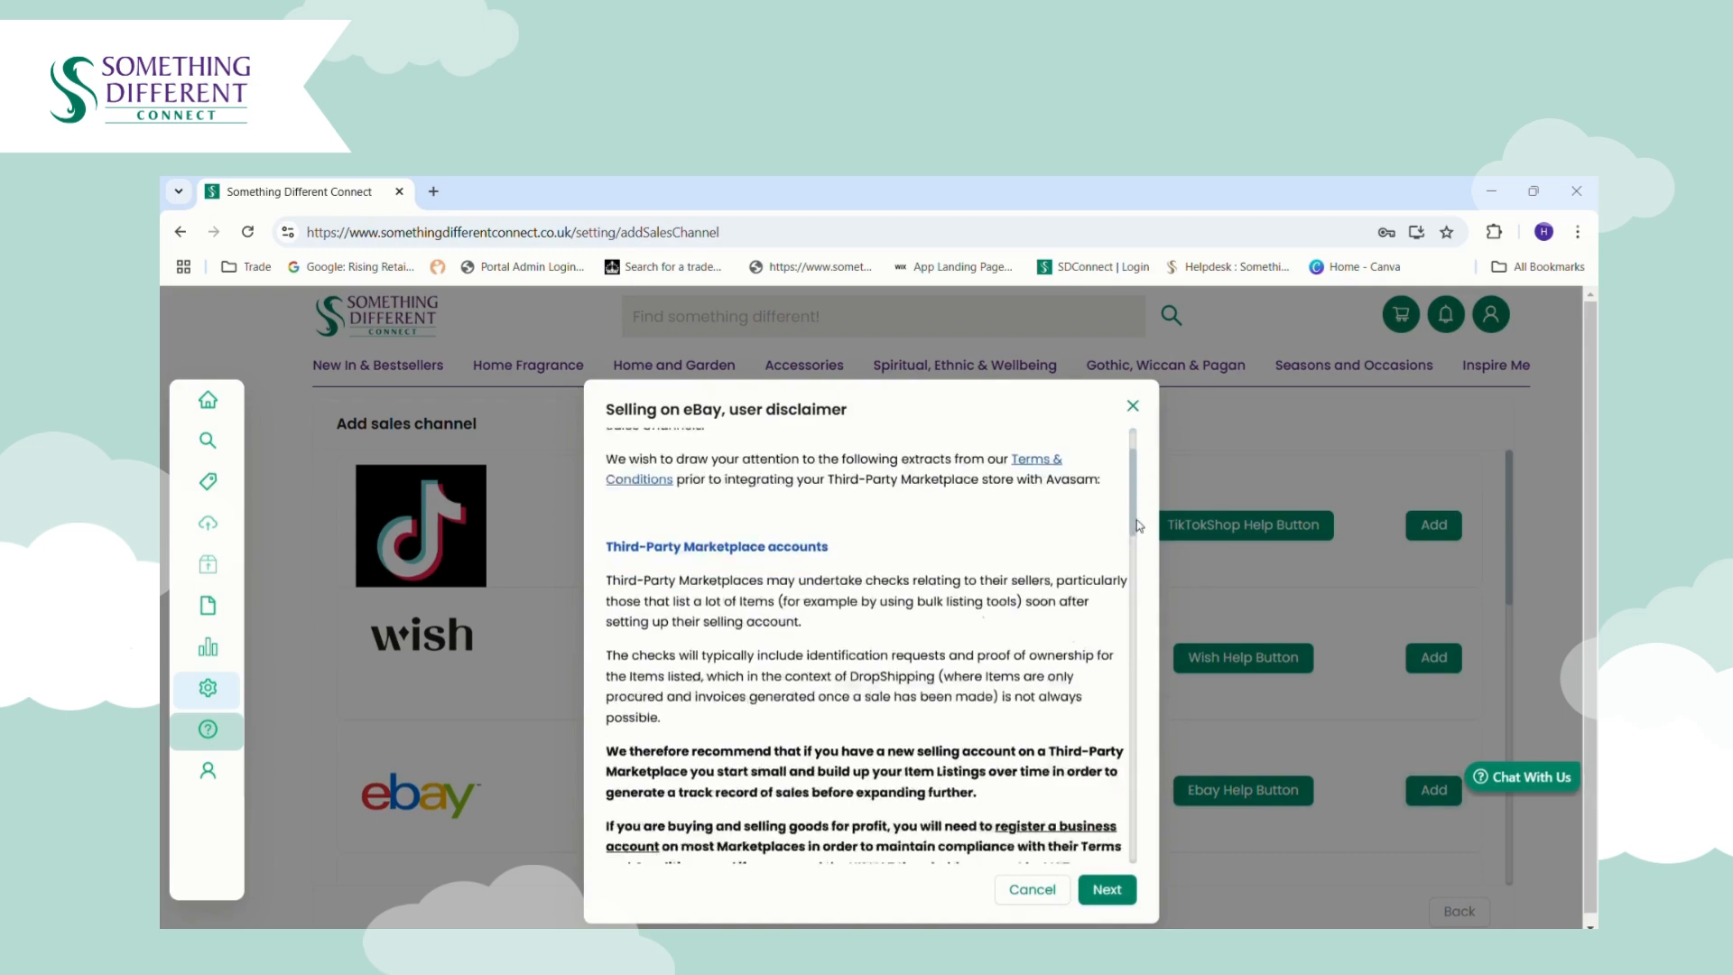
scroll(1139, 525, down, 15)
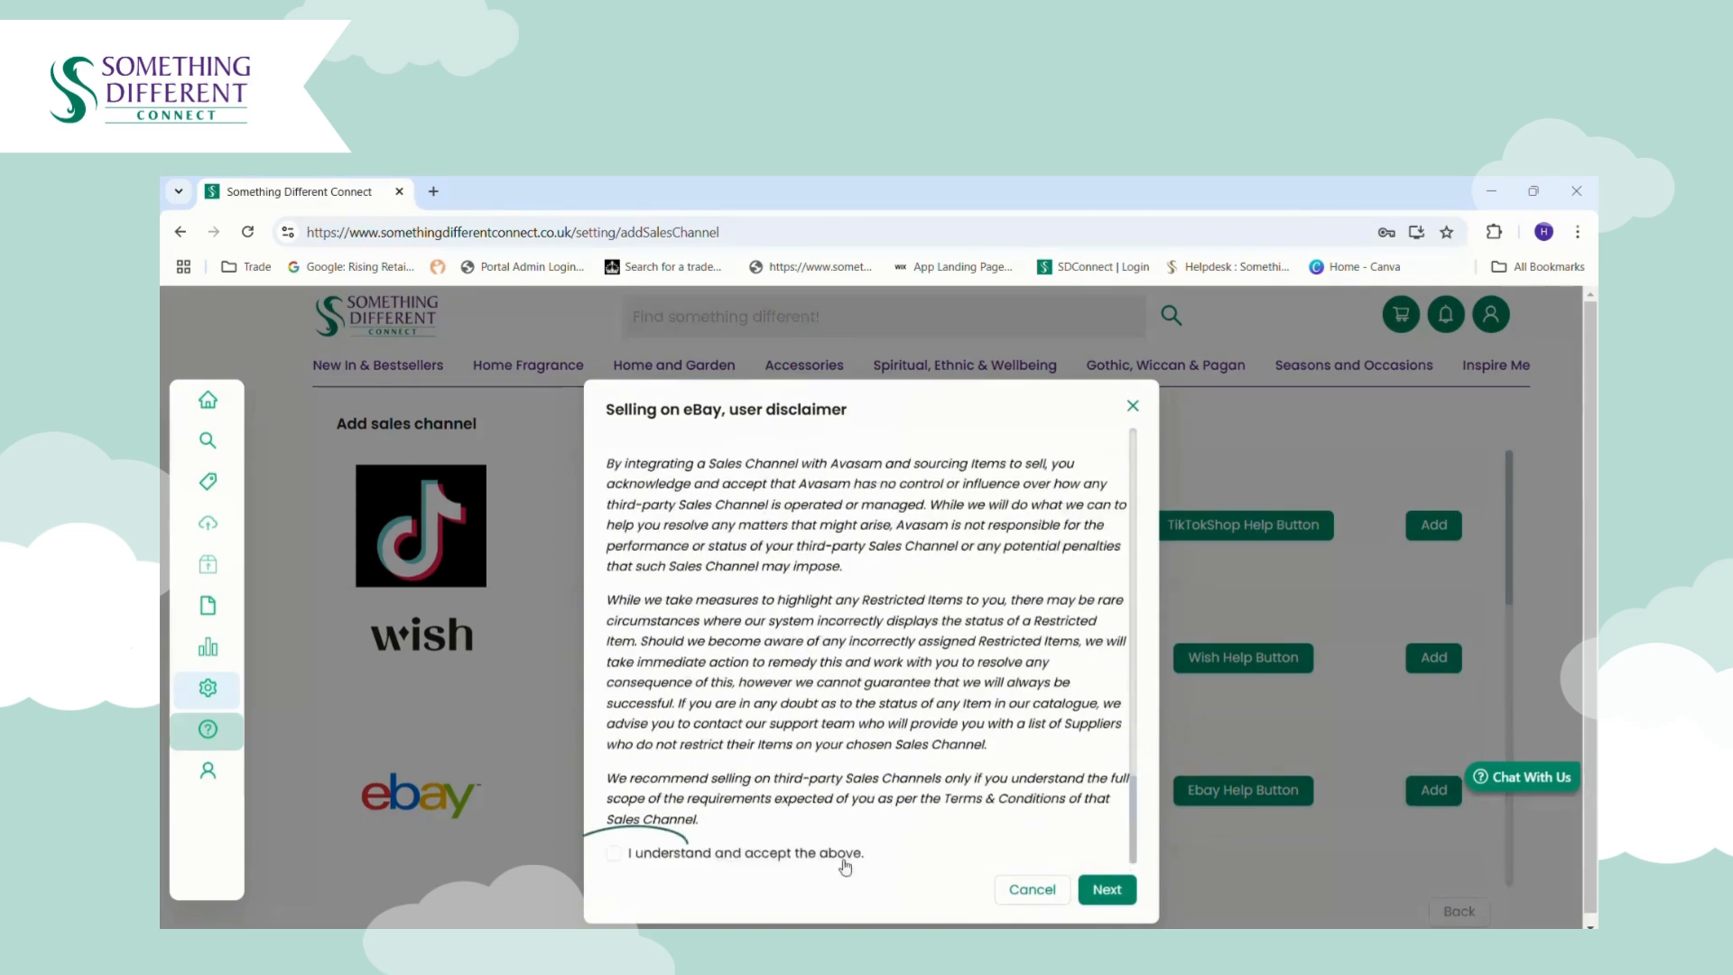
click(613, 852)
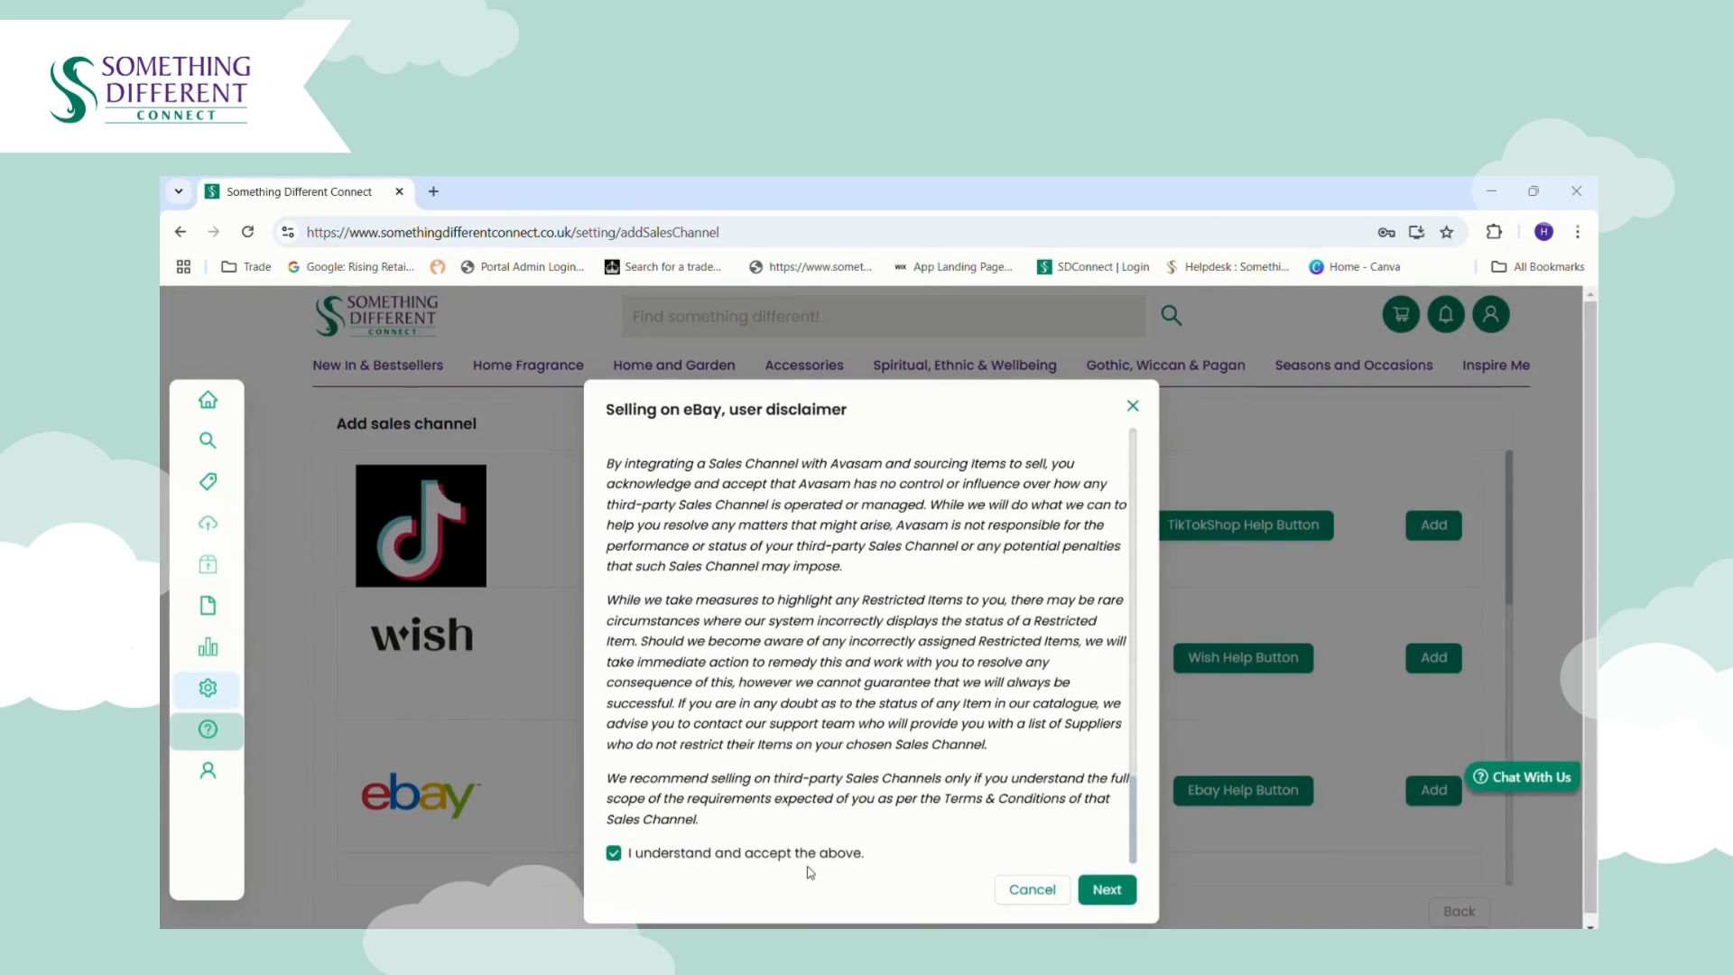
click(1092, 898)
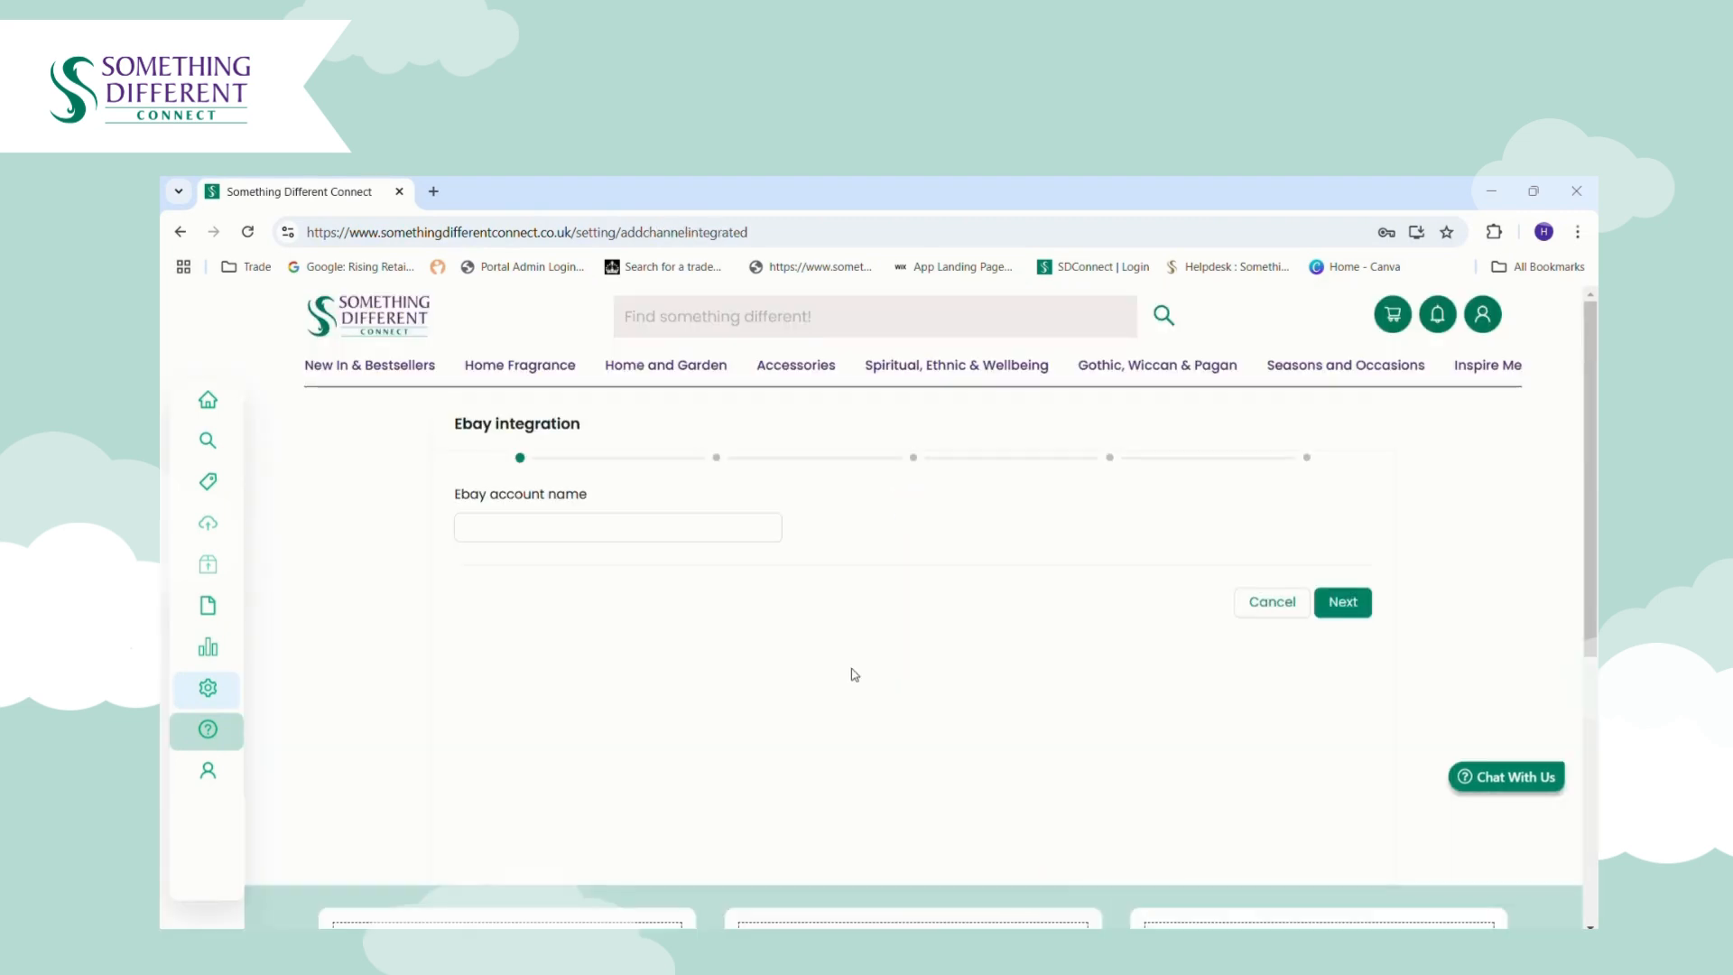
- Name the eBay account "Test Connect Store" and set the eBay site to United Kingdom
click(689, 540)
text(Tes)
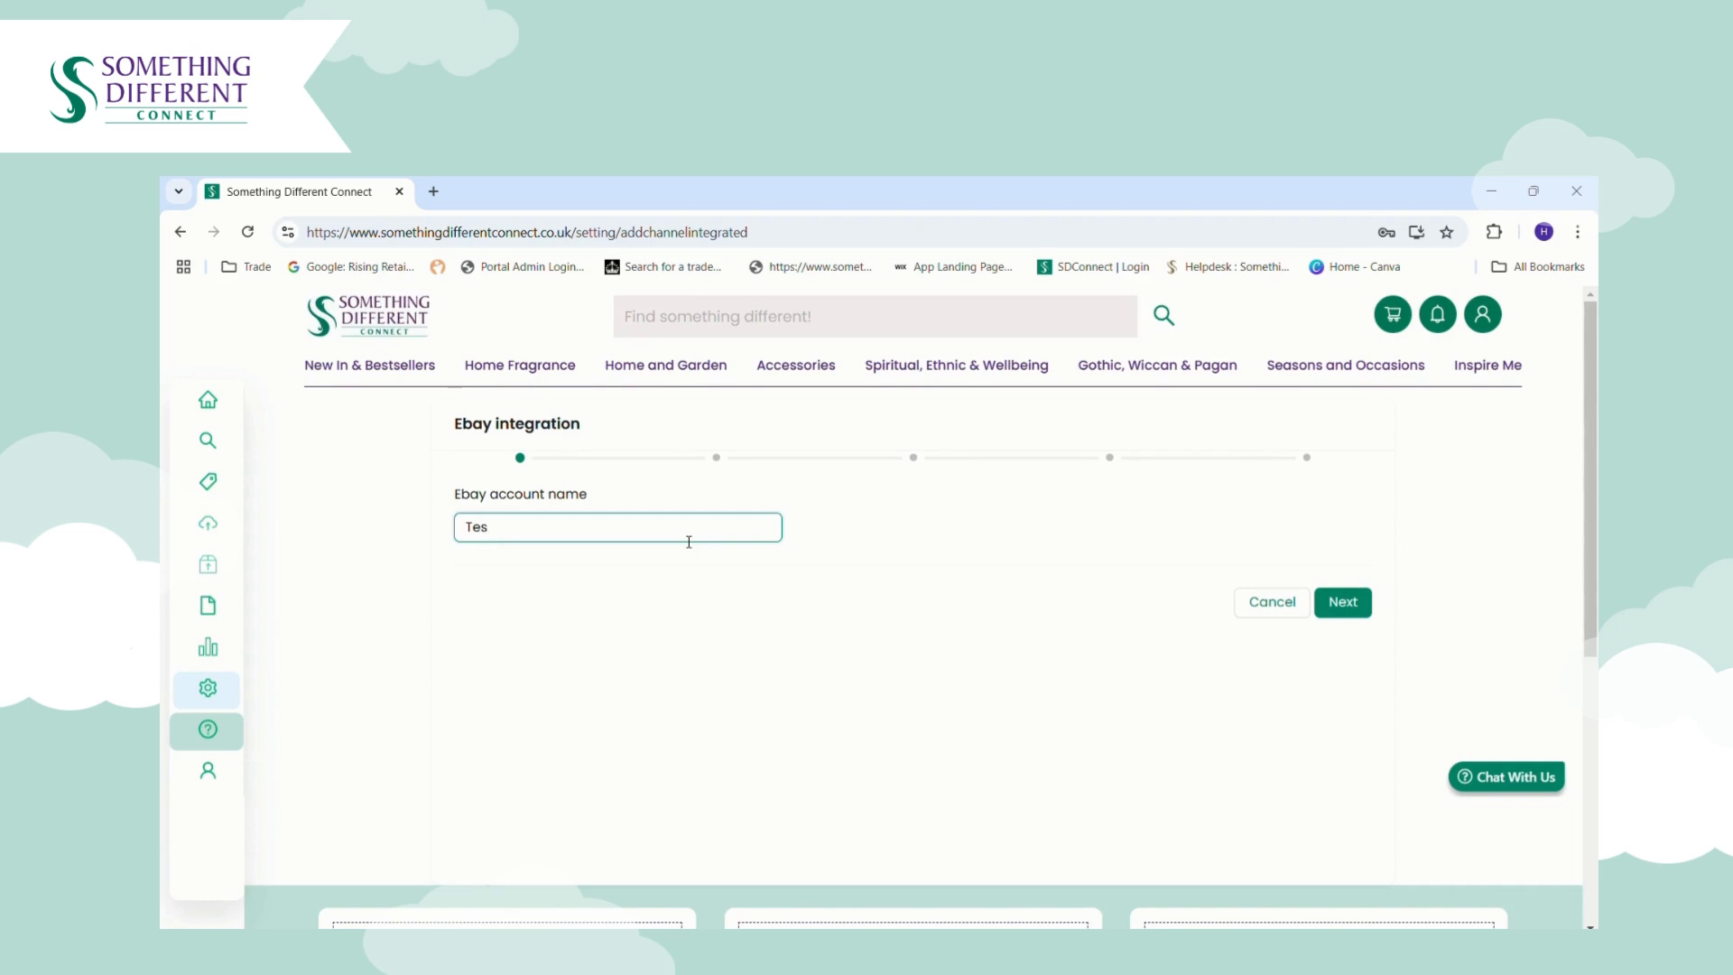
text(t Connect Store)
click(1343, 601)
click(570, 596)
click(597, 635)
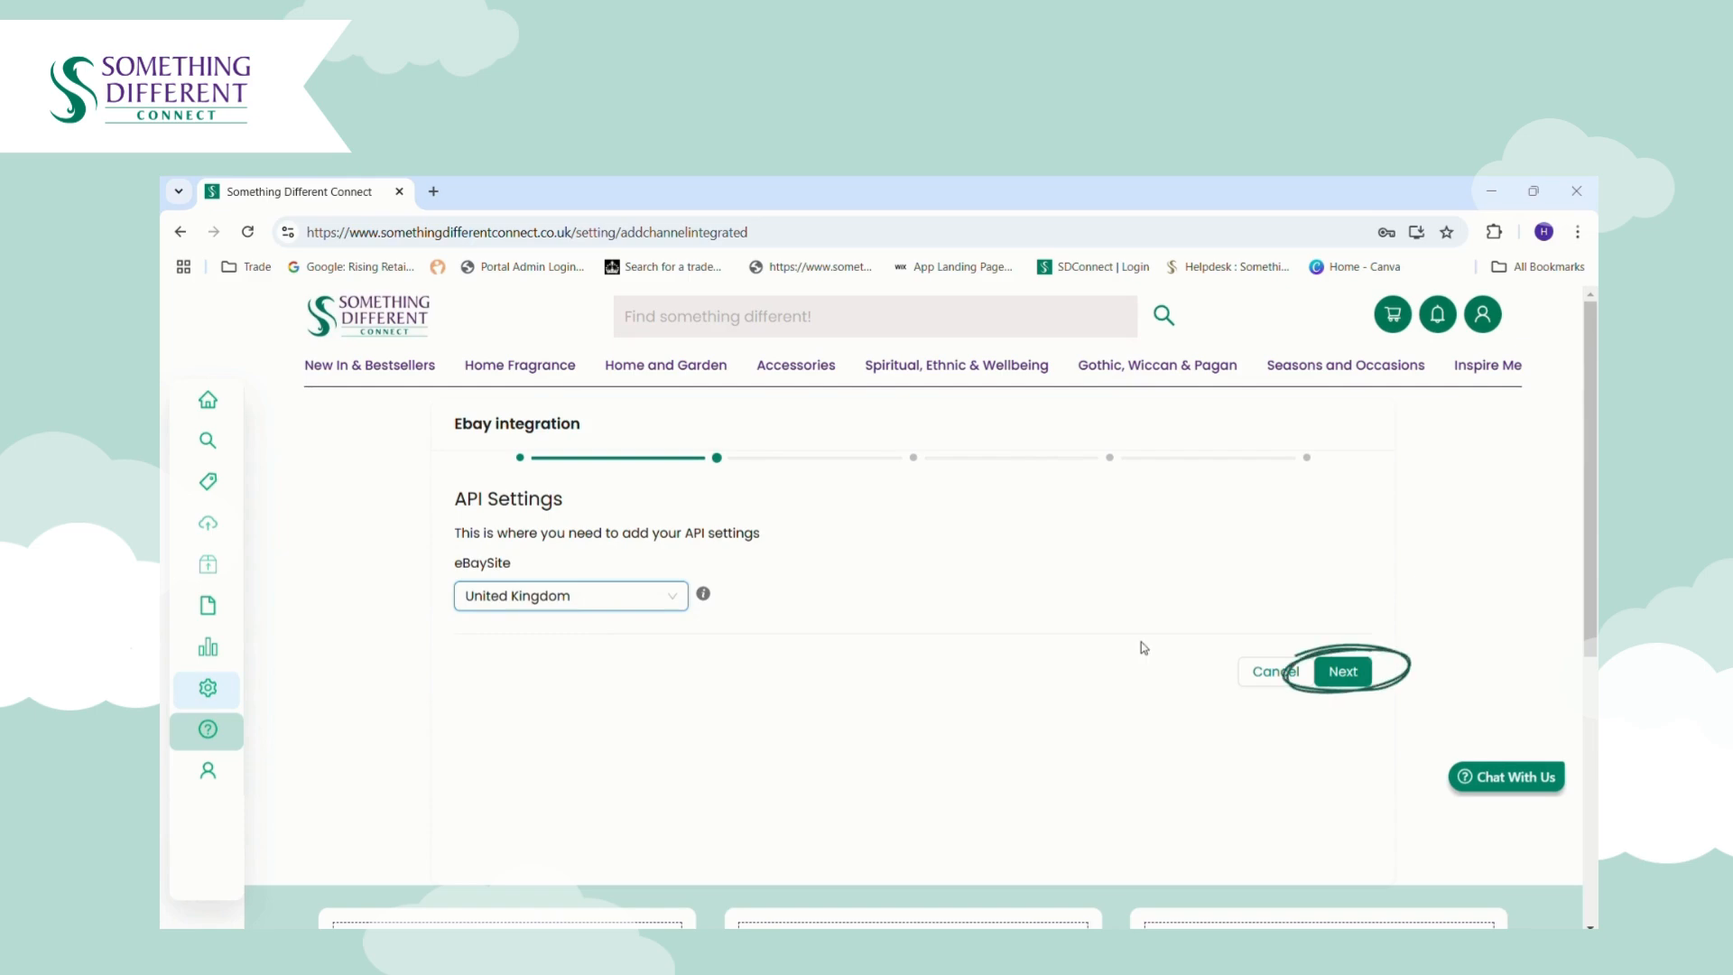
click(1357, 673)
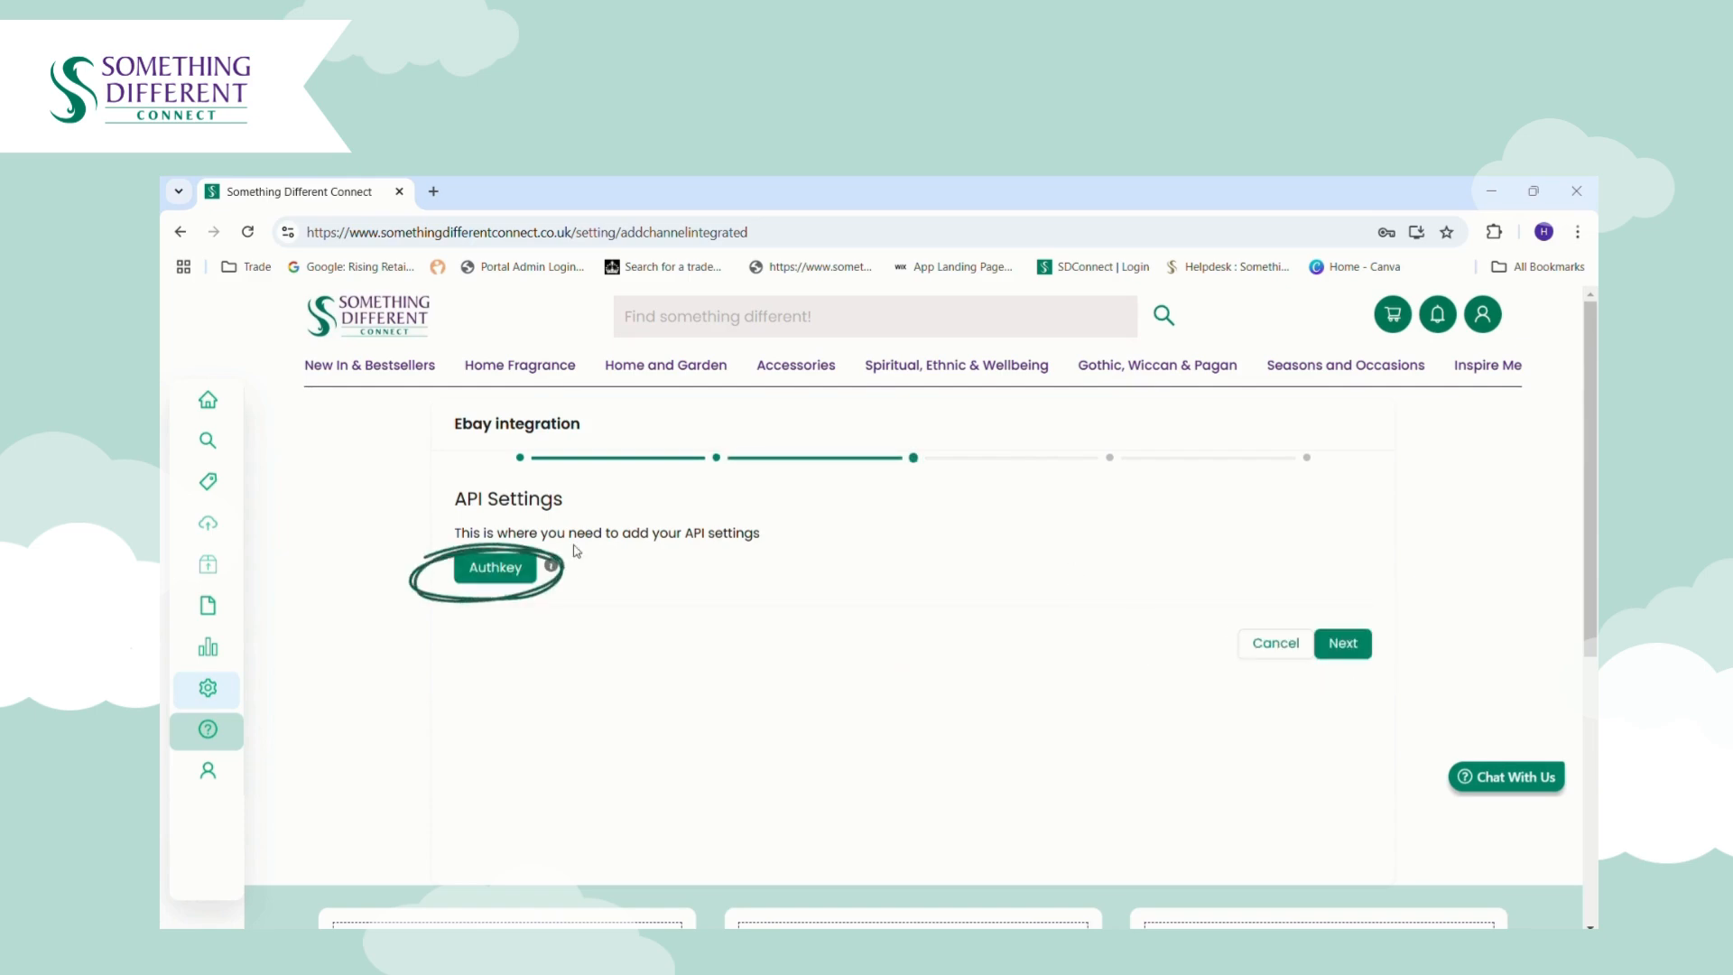
- Authorise Something Different Dropship to access the eBay account, close the authorisation page and complete the API settings stage
click(495, 566)
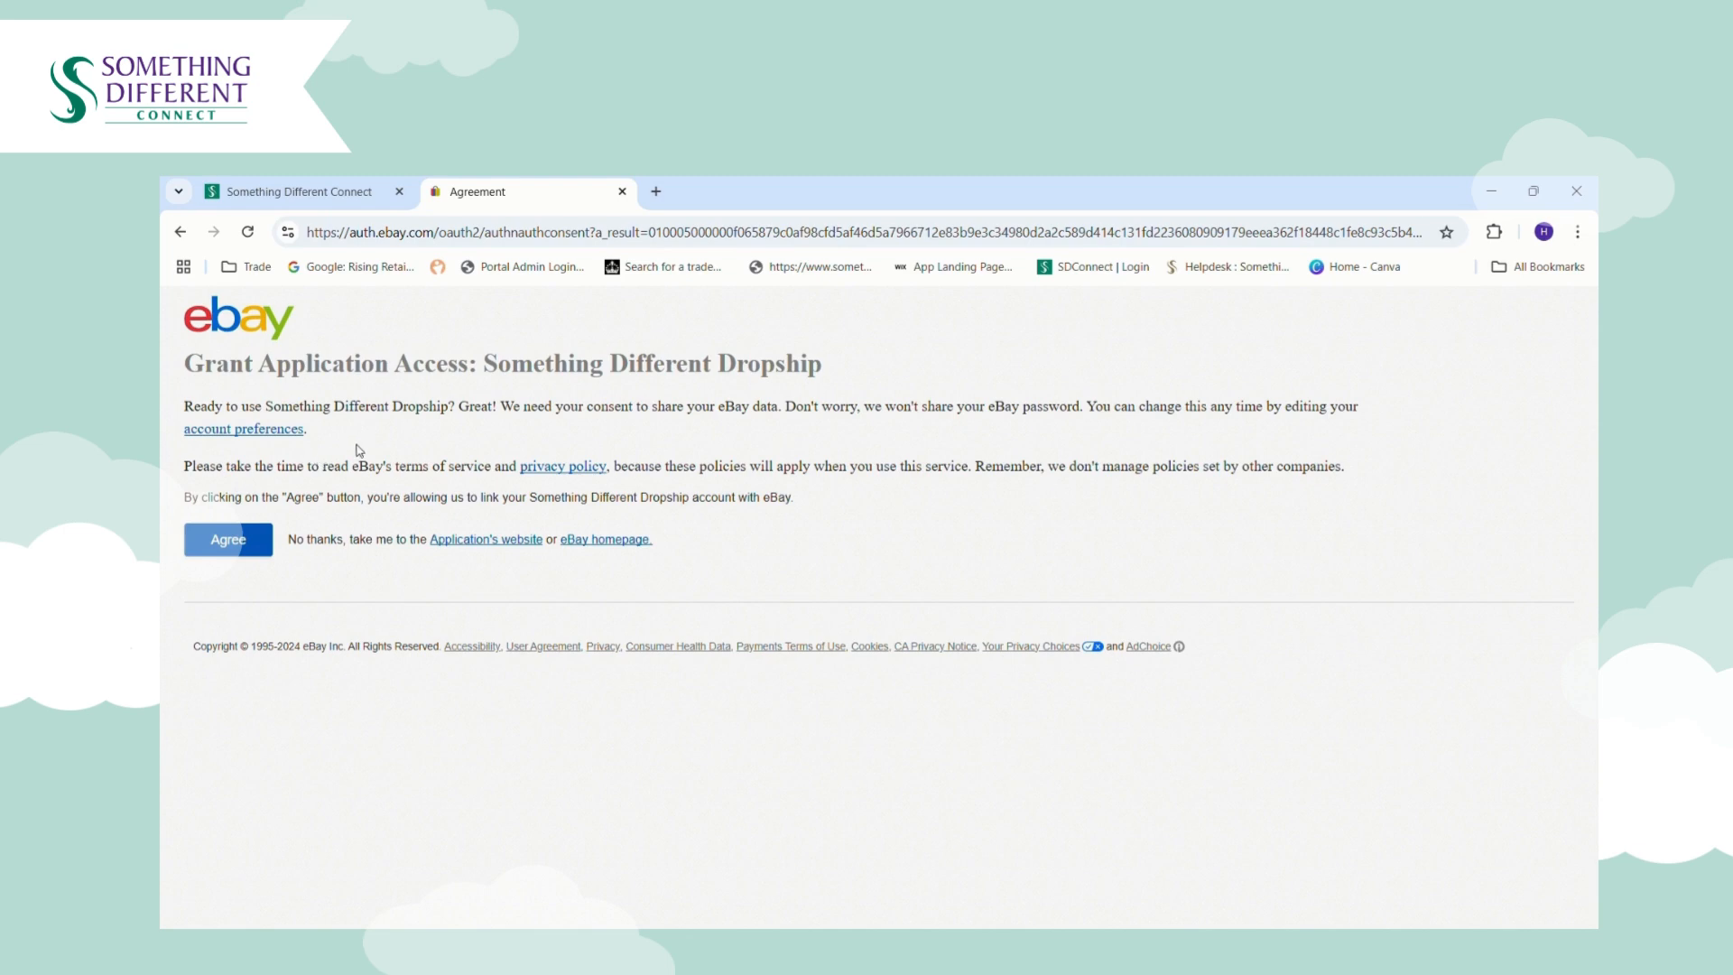
click(254, 545)
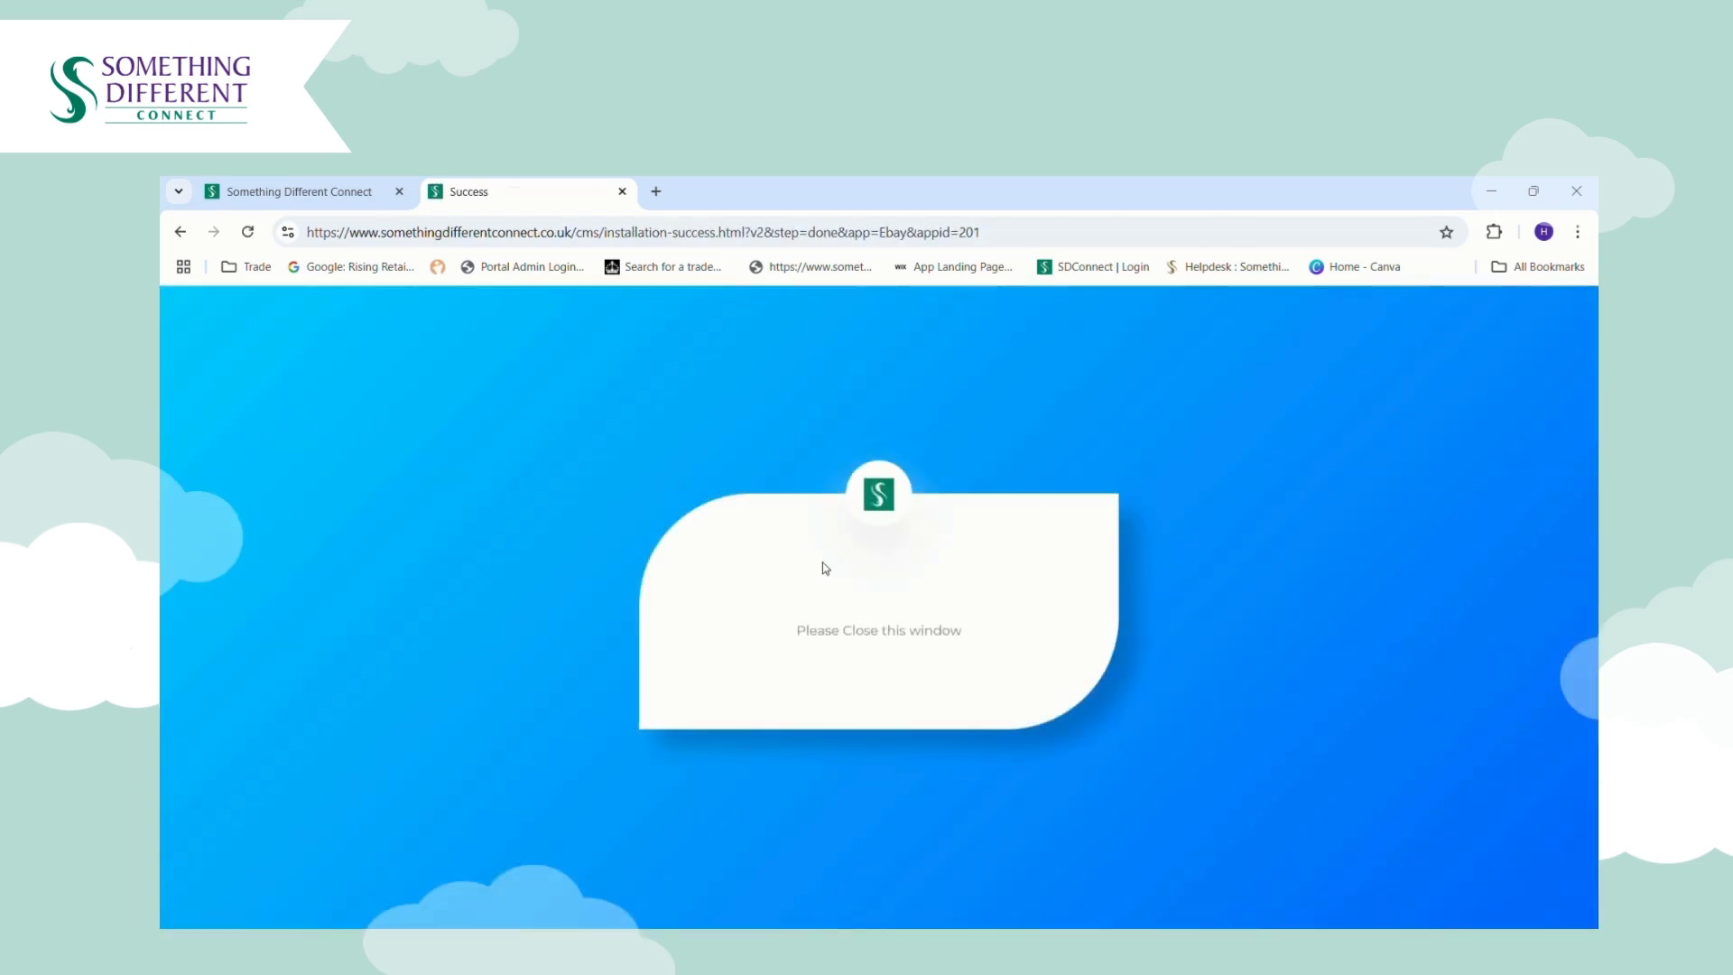
click(621, 191)
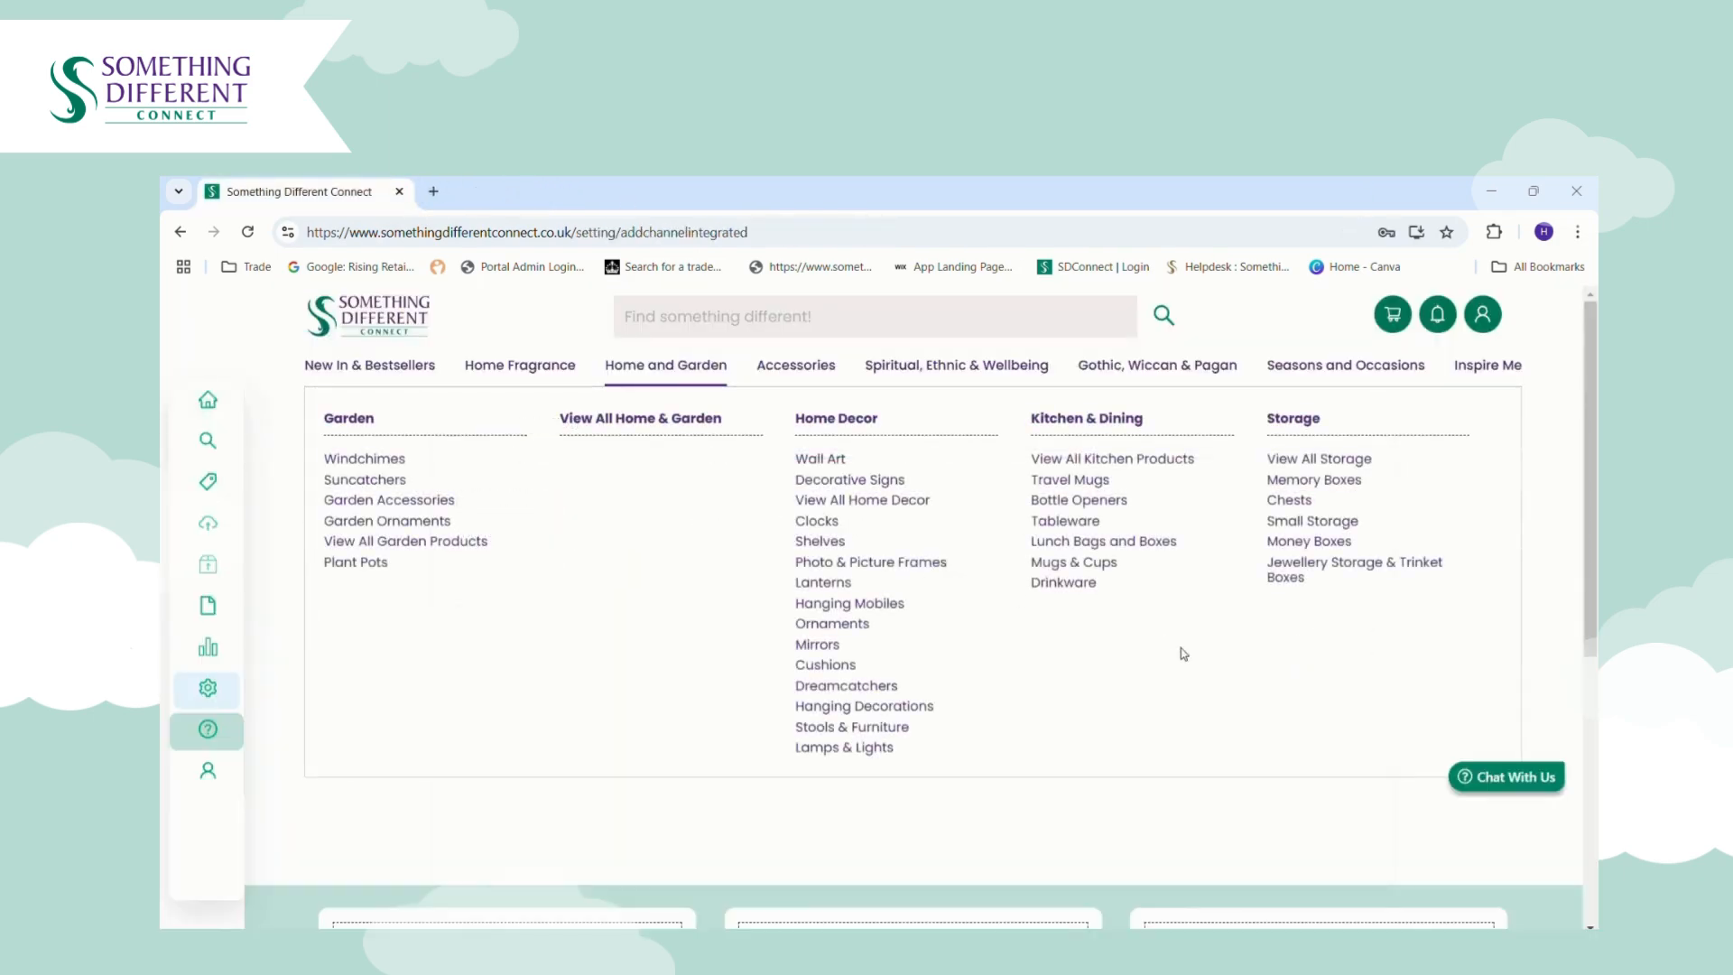
click(1365, 651)
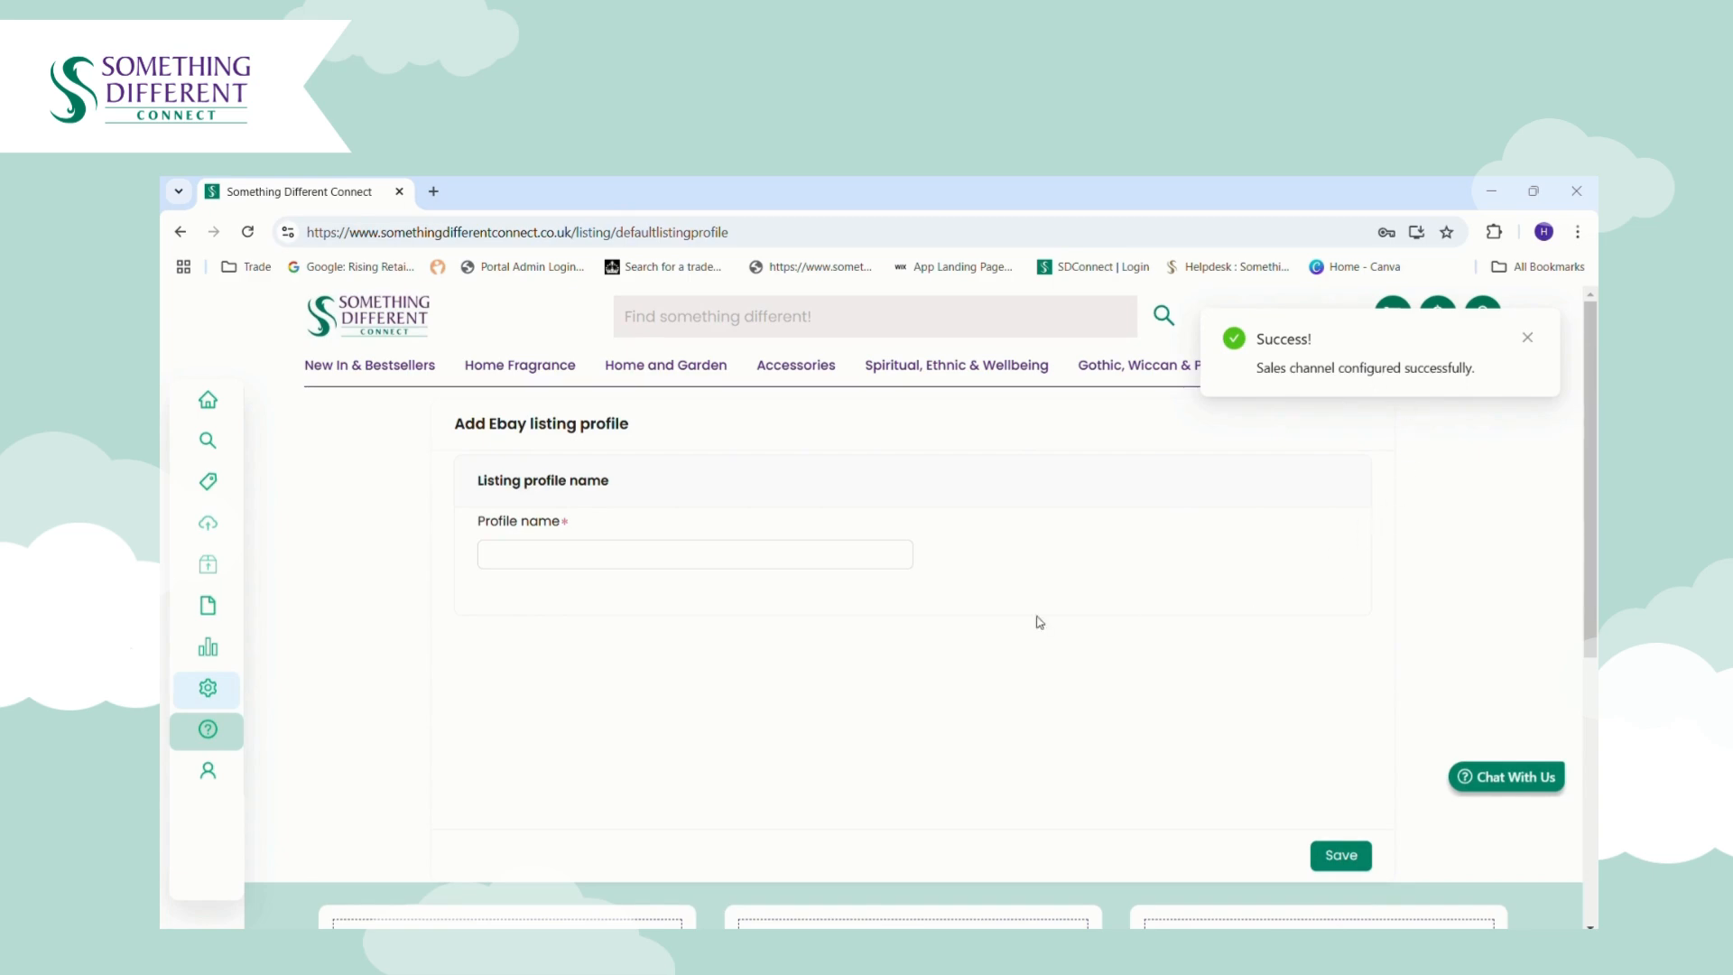
- Name the new eBay listing profile "Test Connect Store" and save the name
click(738, 560)
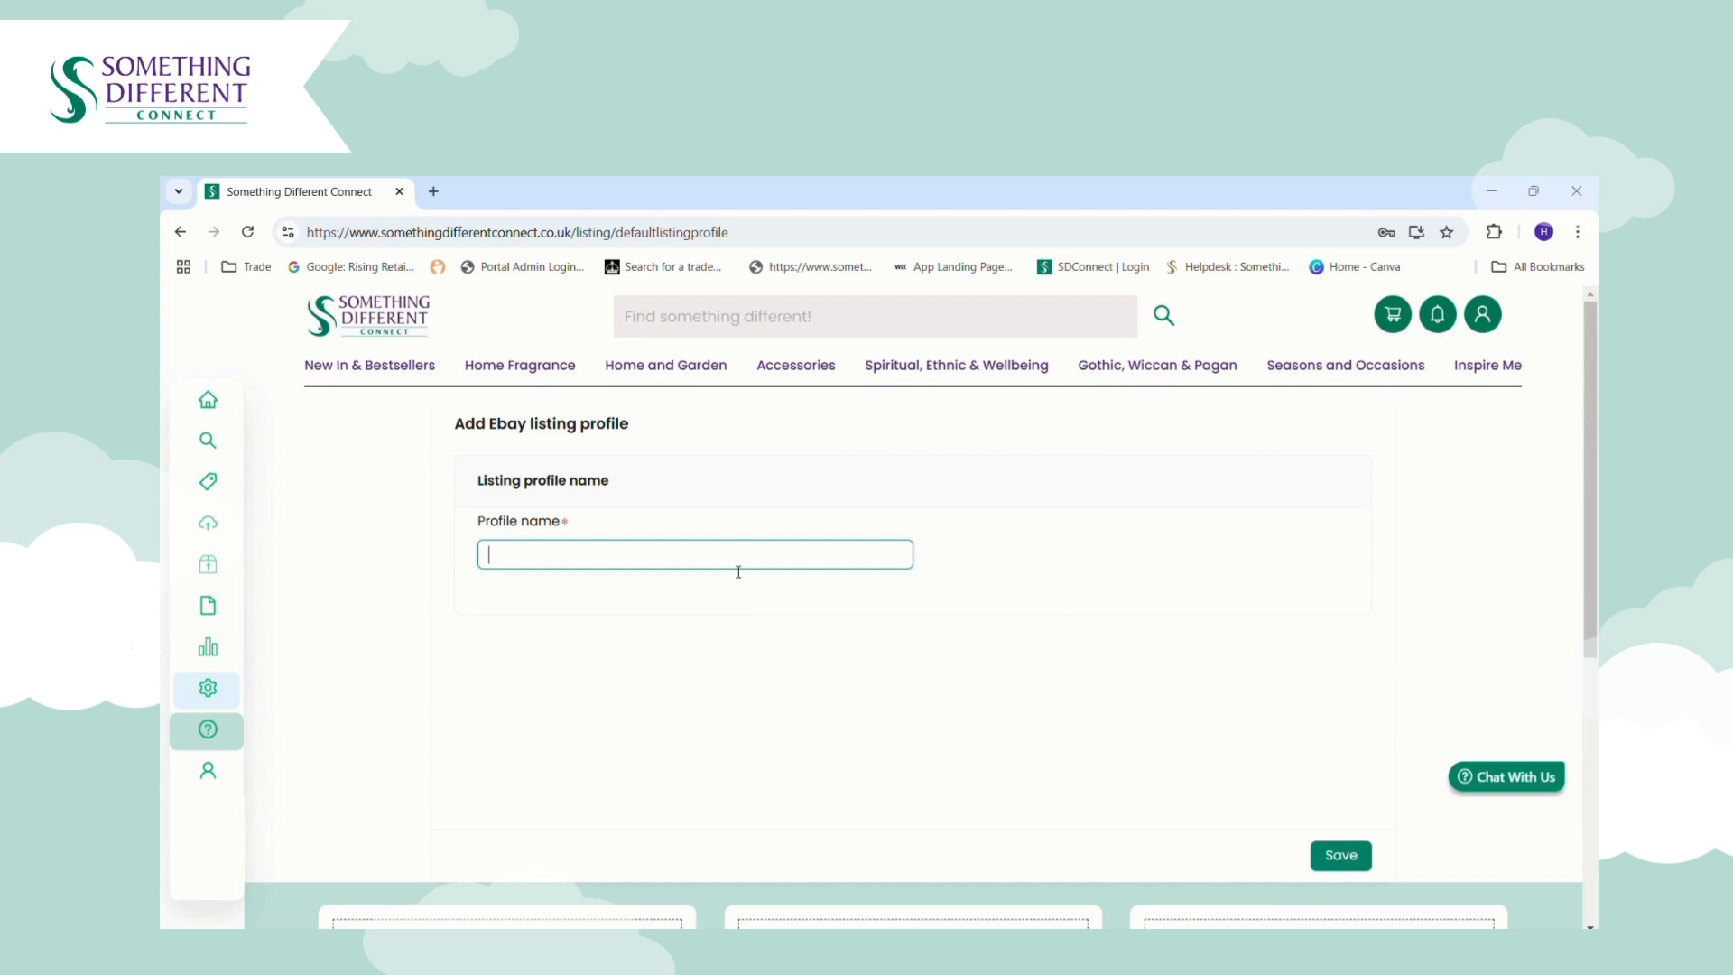
text(Test Connect Store)
click(1349, 853)
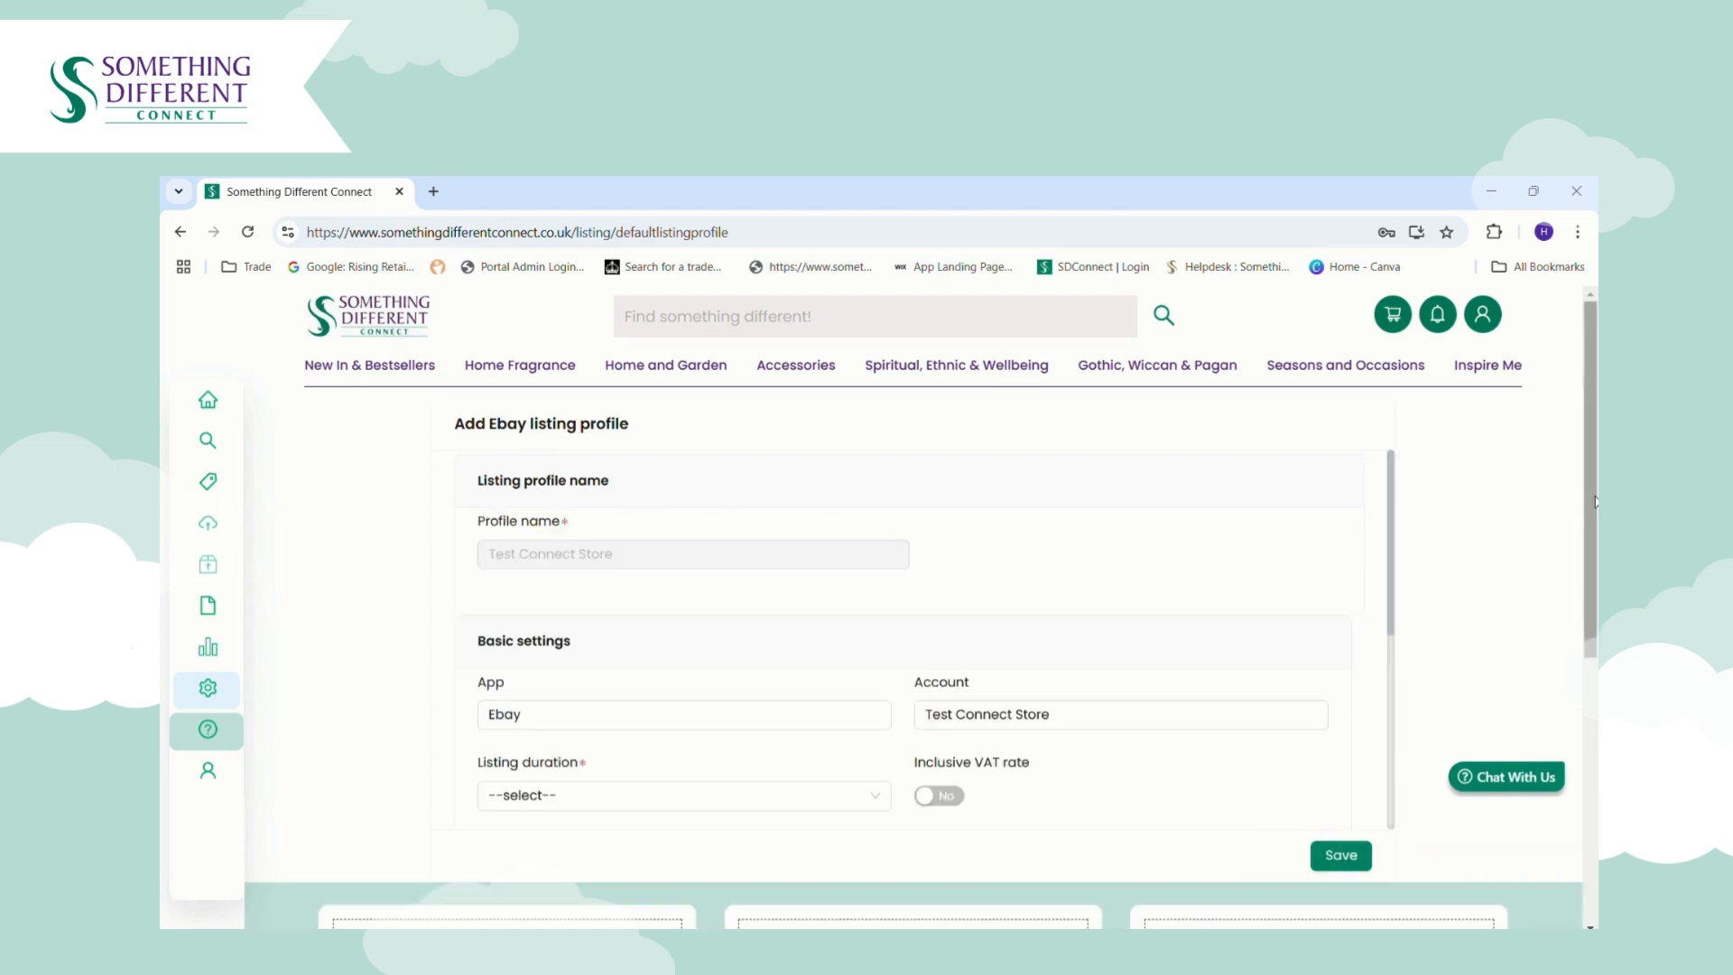
- Set the listing duration to GTC in the listing profile's basic settings
scroll(1594, 517, down, 1)
scroll(1594, 516, down, 2)
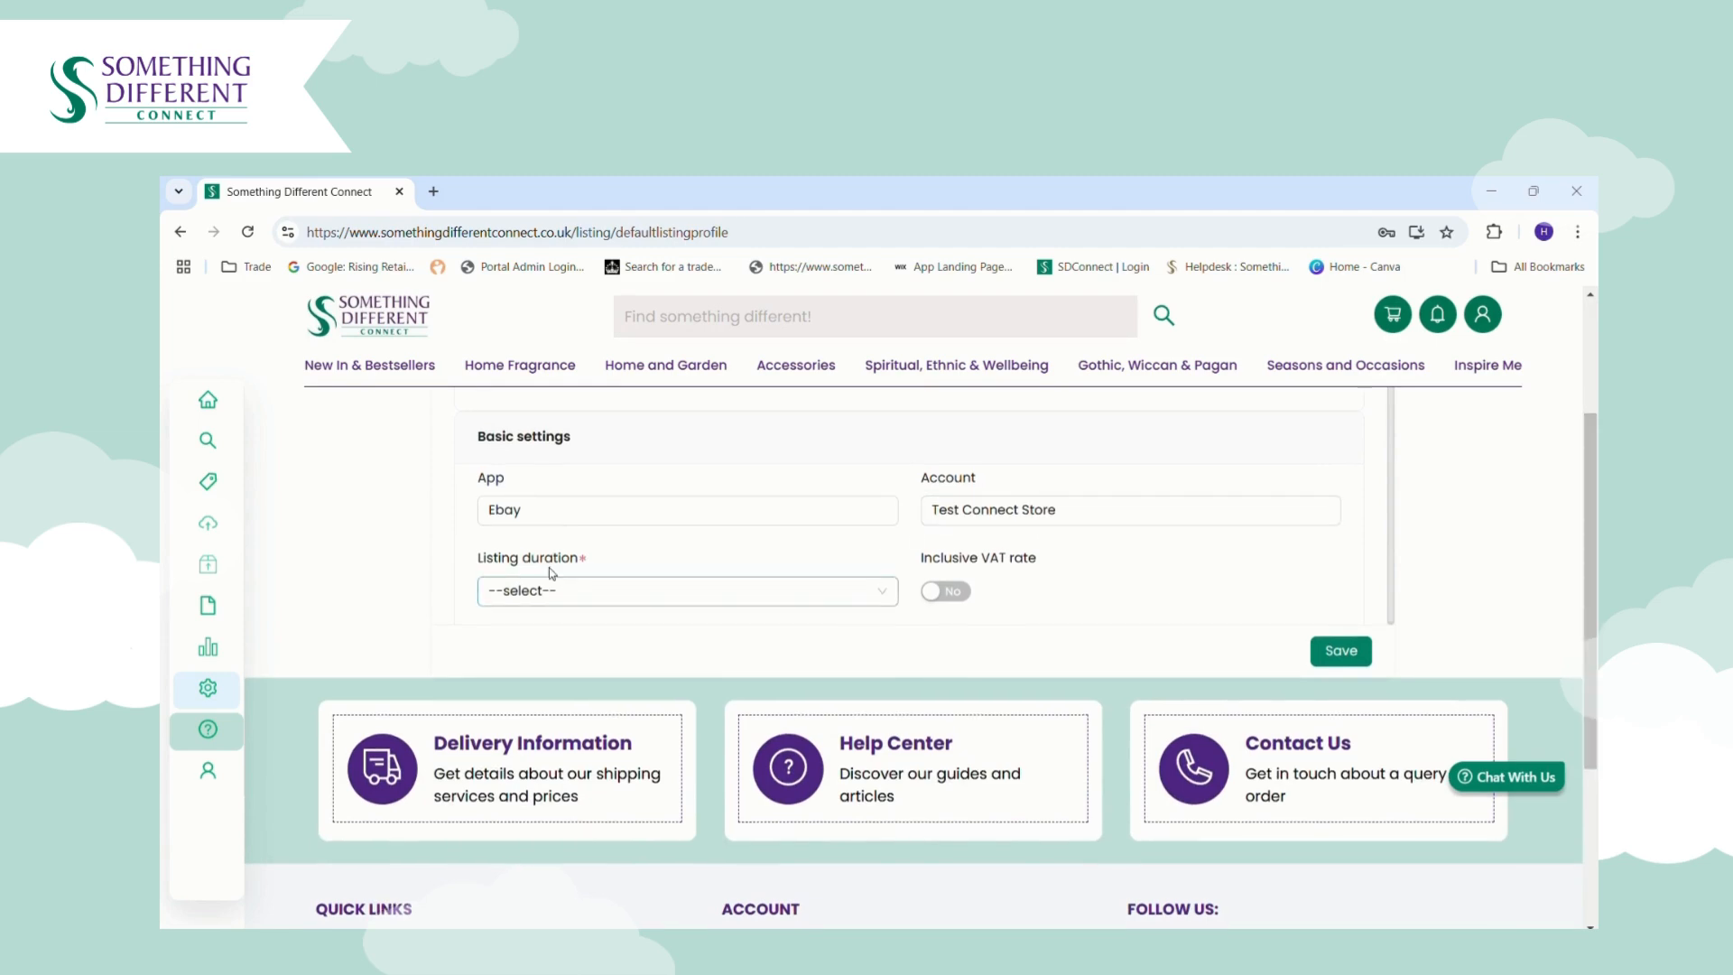
click(581, 600)
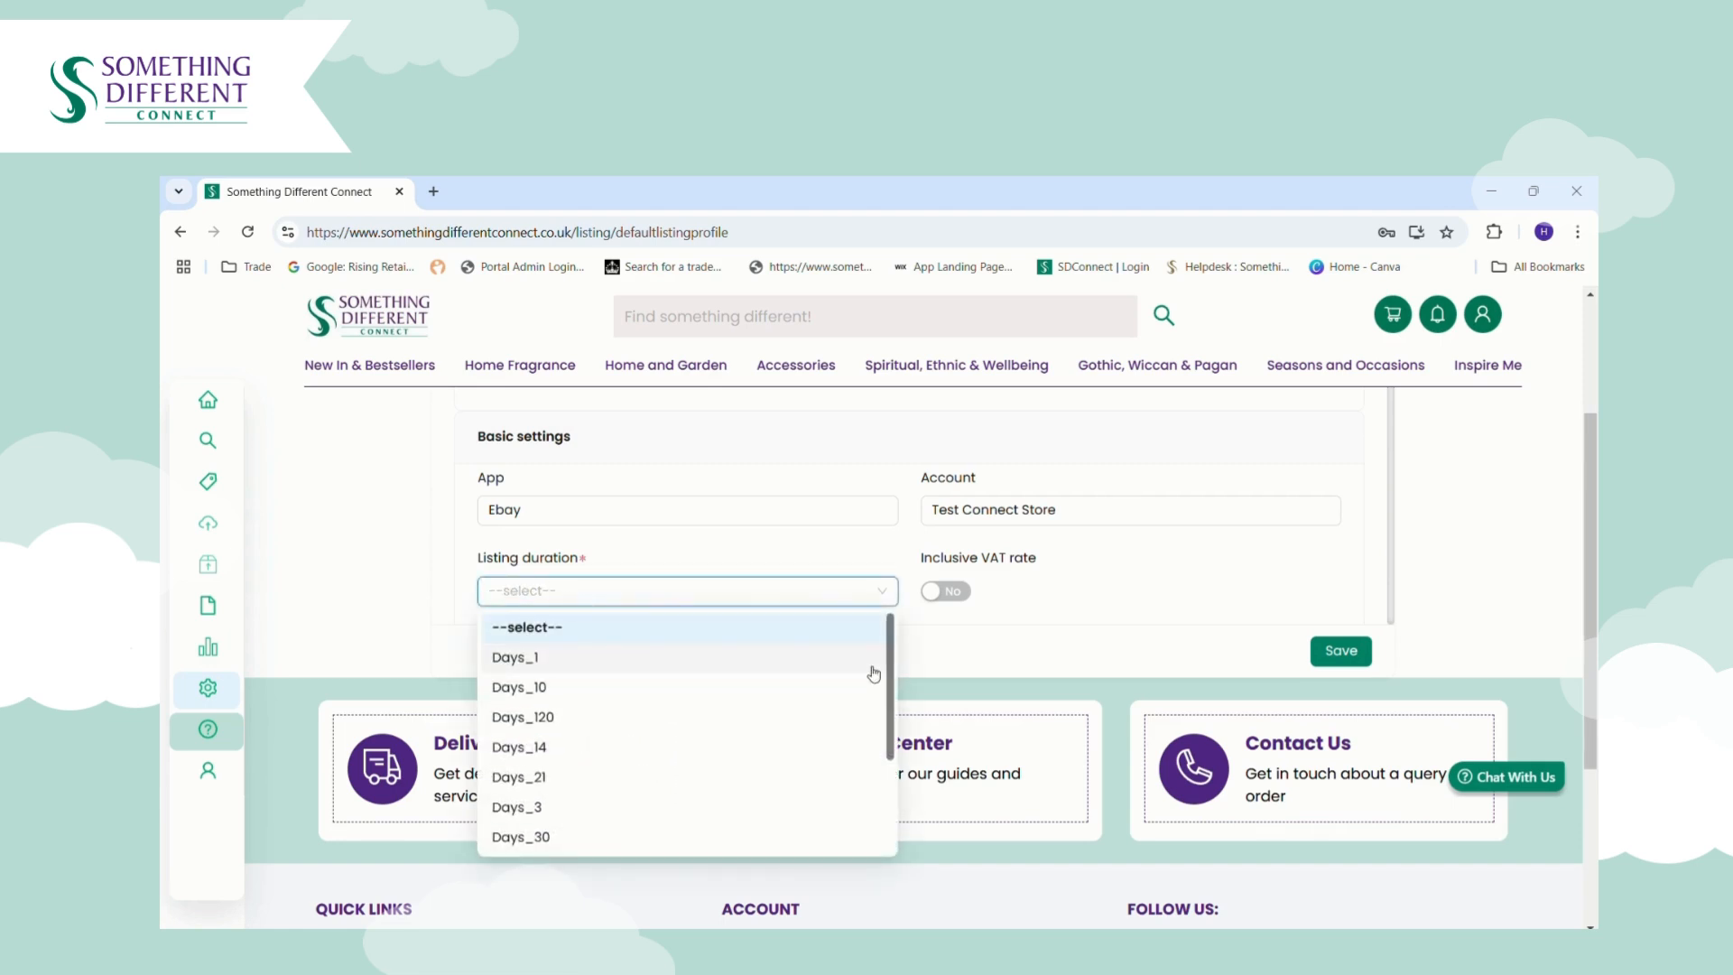
drag(892, 751, 893, 839)
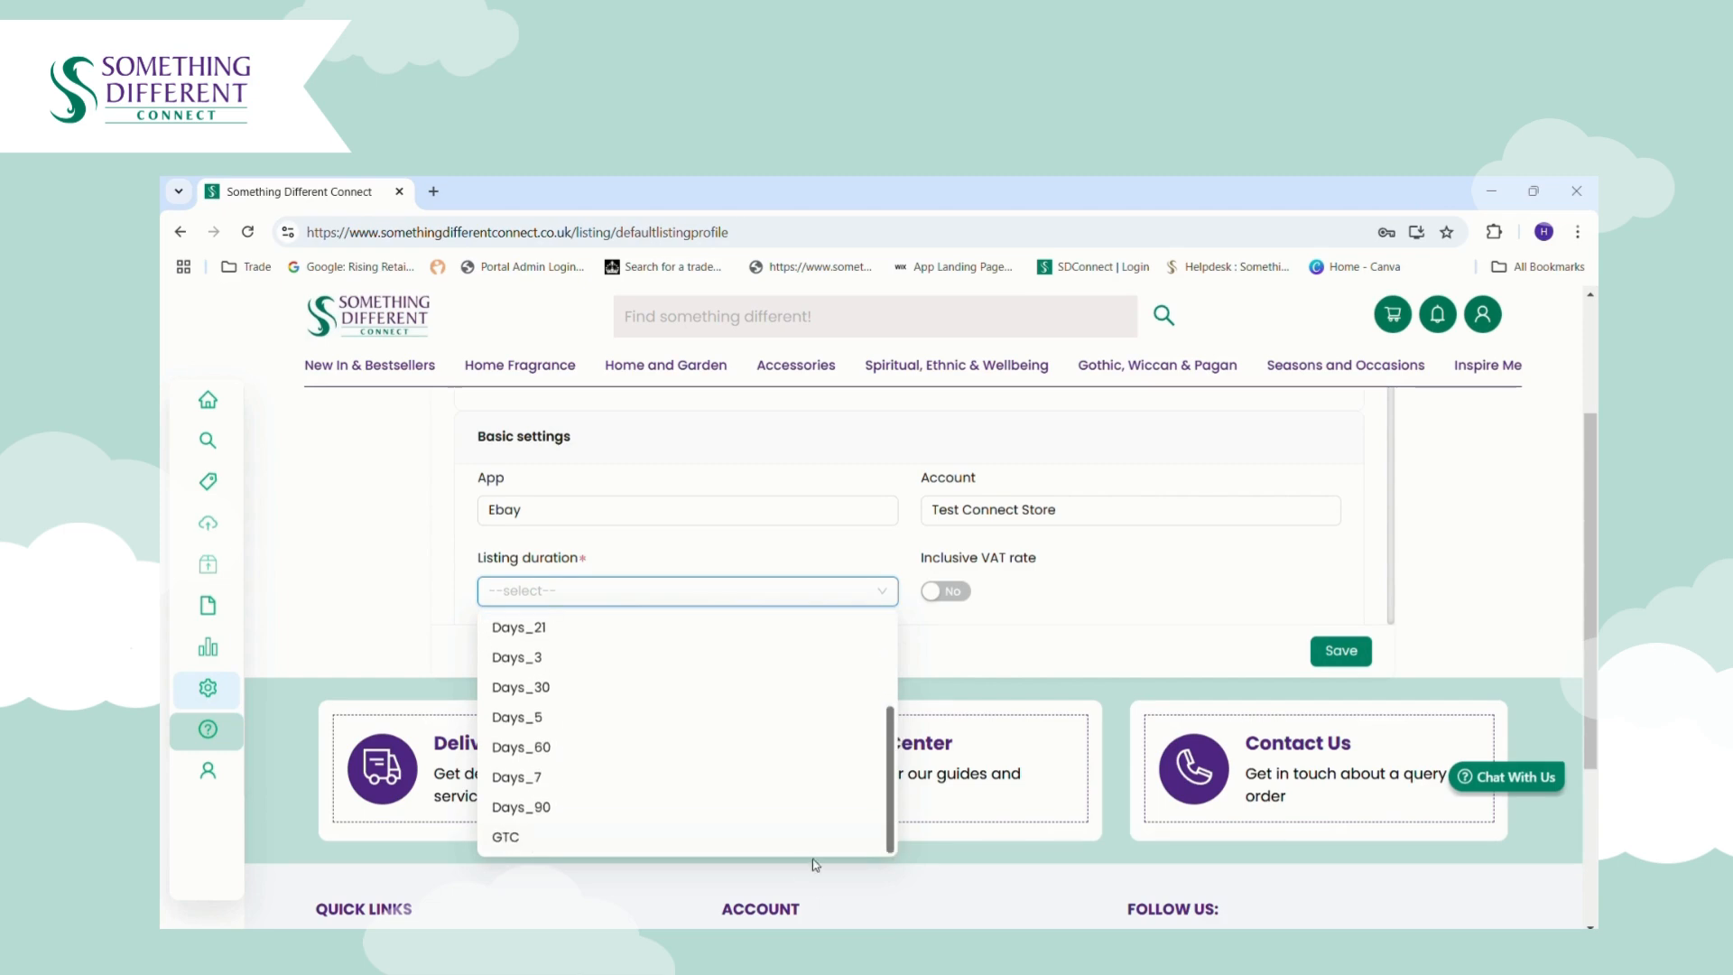
click(788, 844)
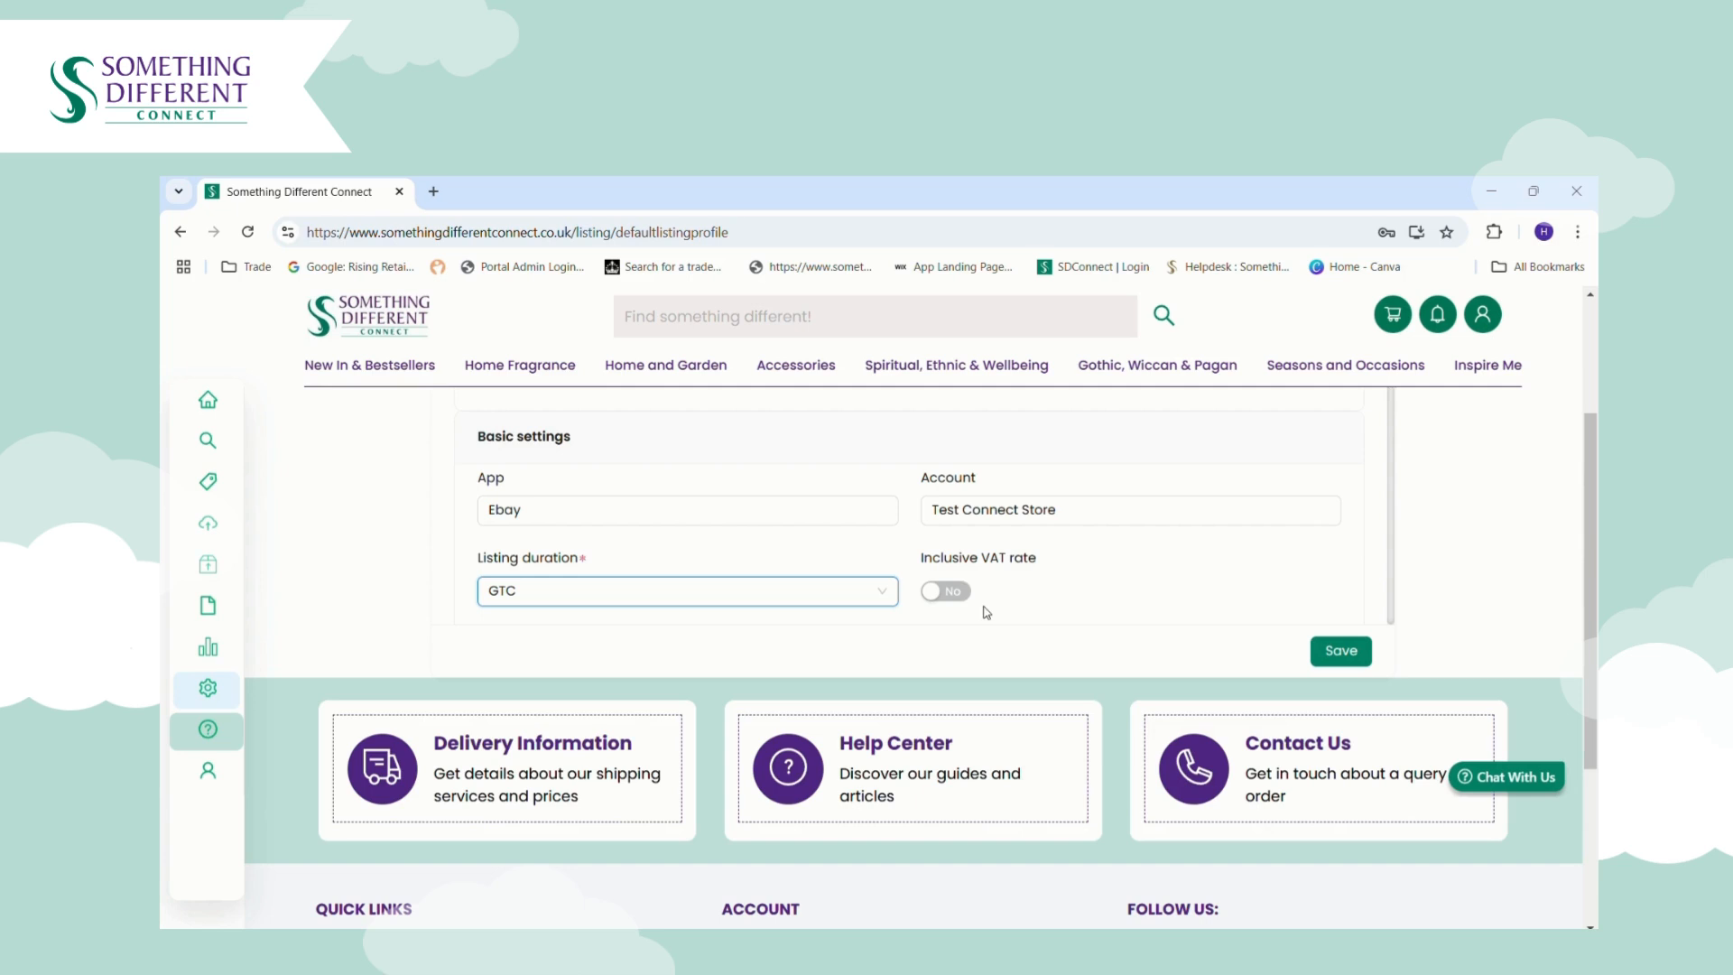
- Select the 30 days profile as the return business policy
scroll(1397, 504, down, 3)
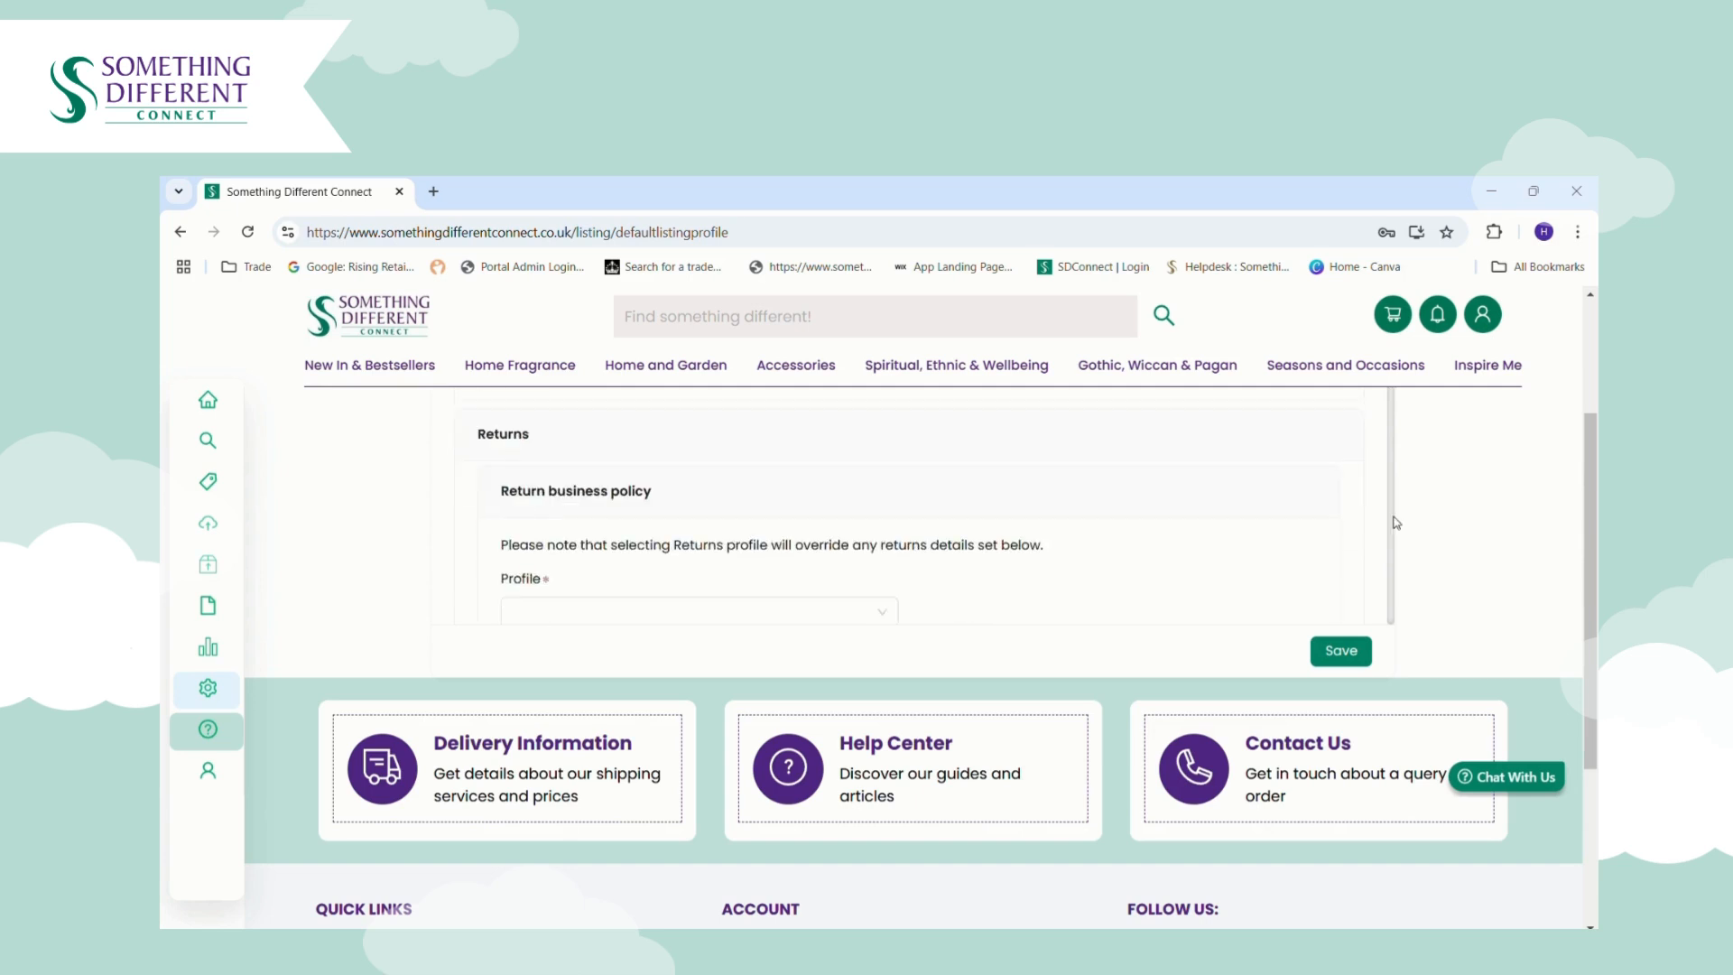
drag(1587, 580, 1594, 473)
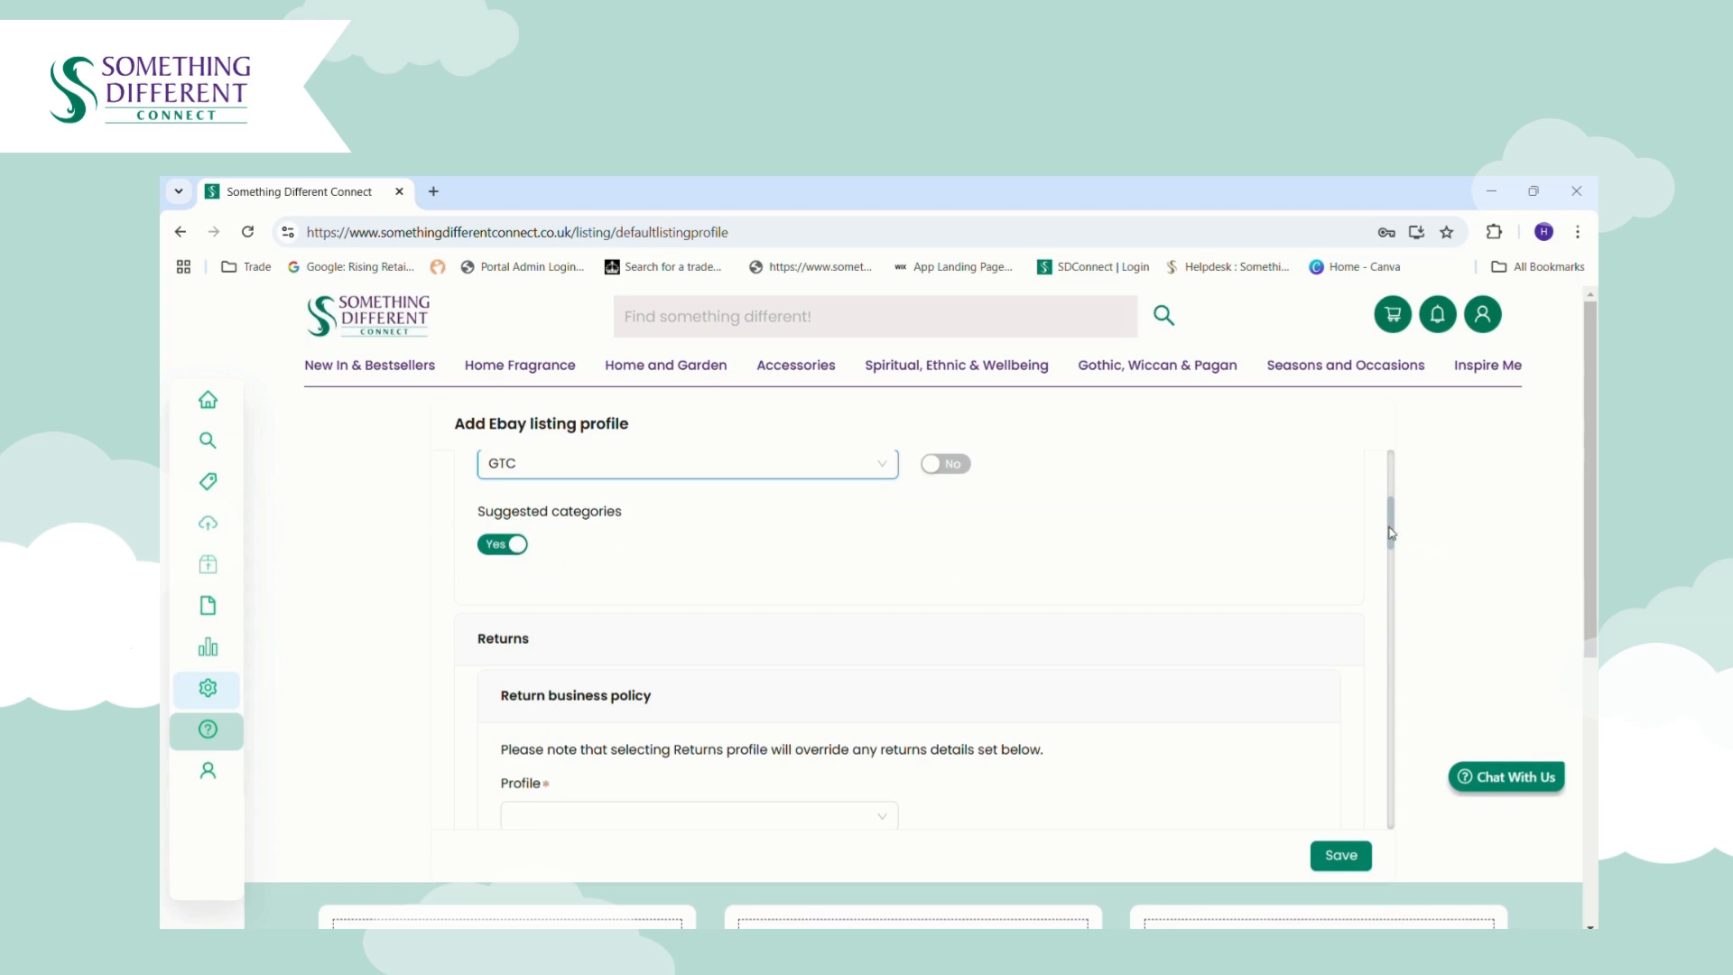
drag(1391, 531, 1404, 564)
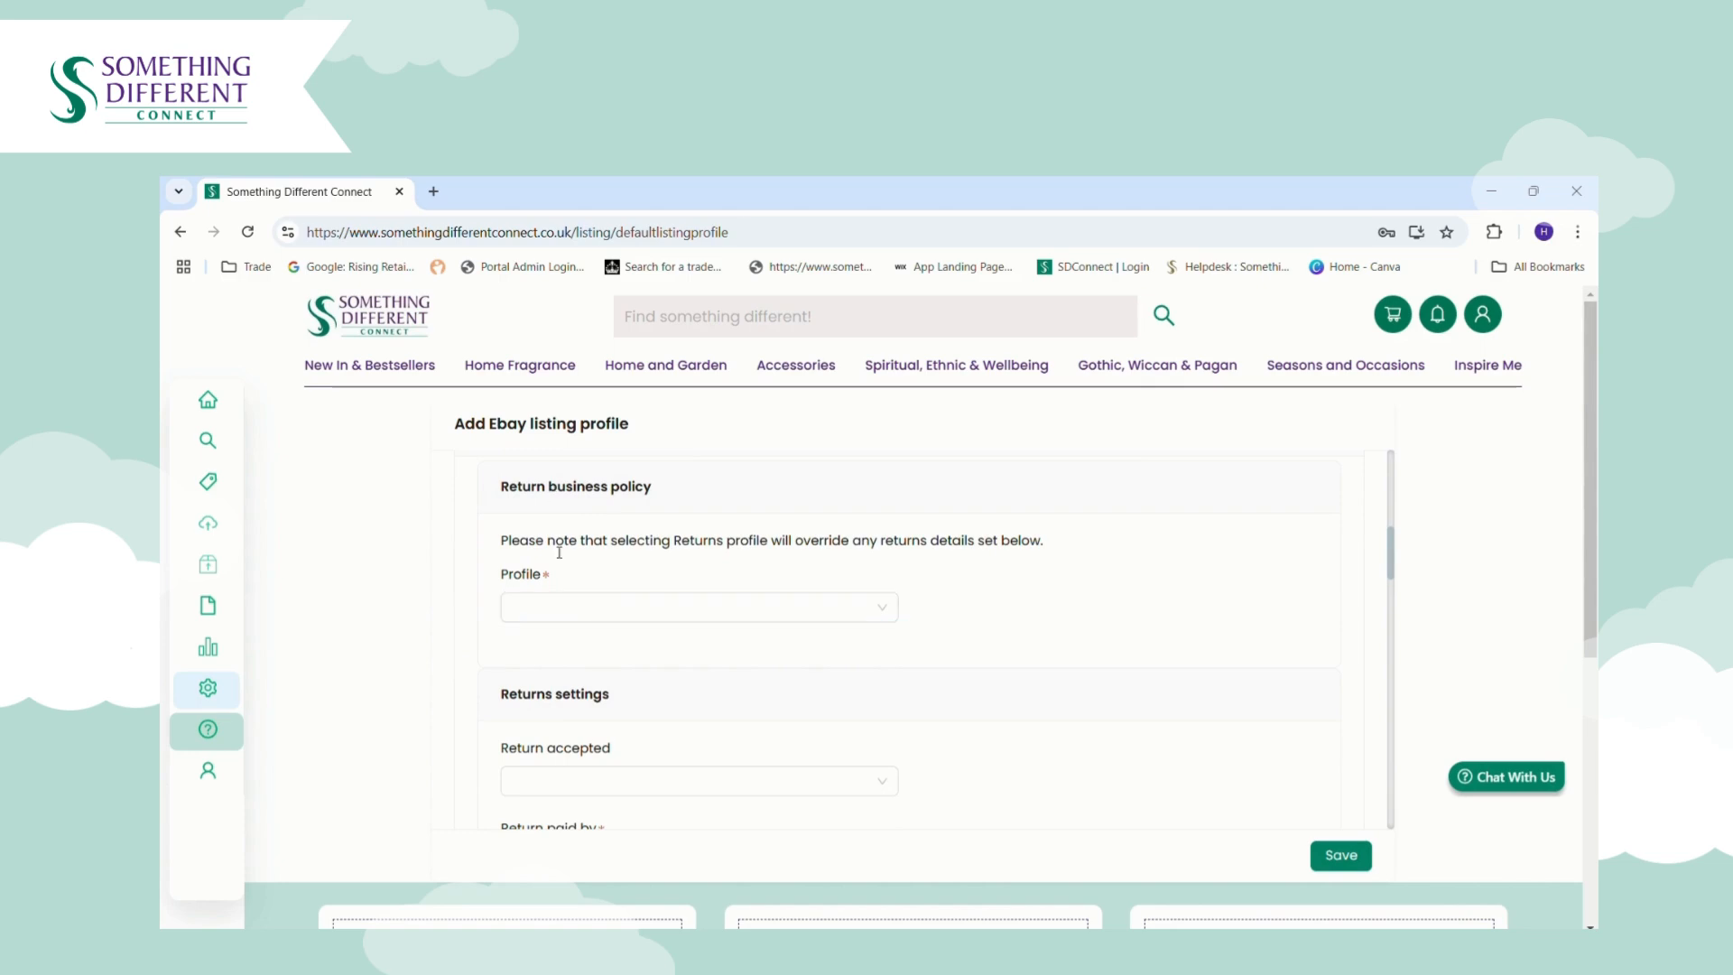
click(621, 613)
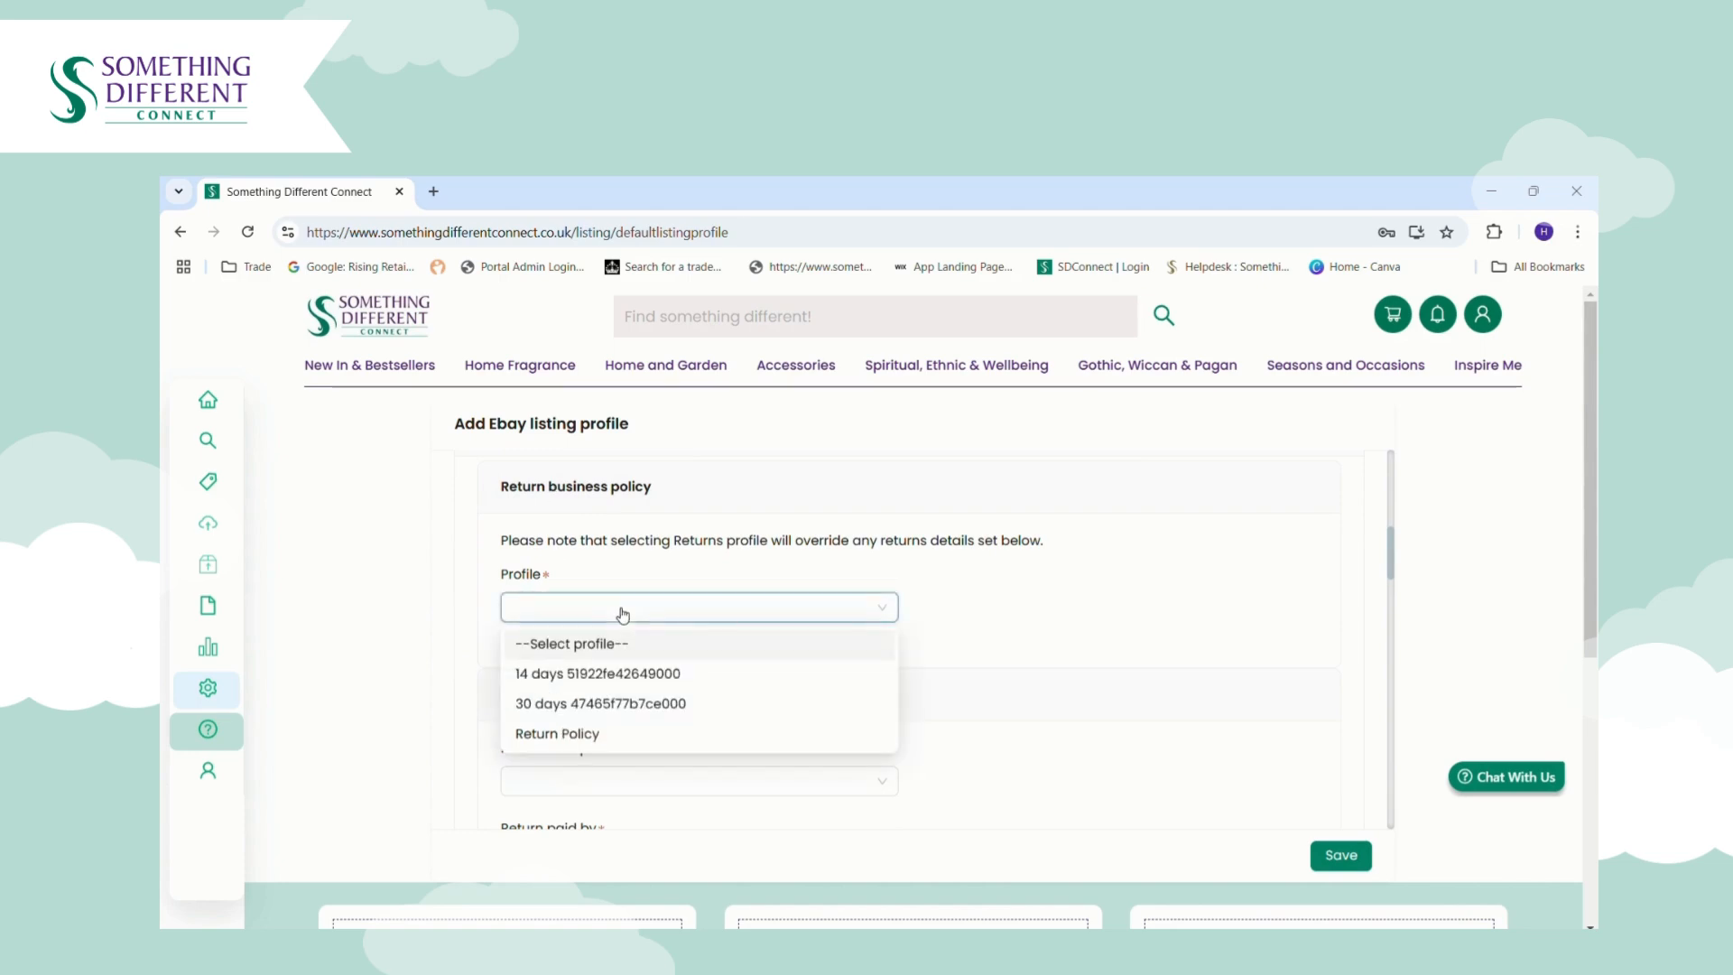
click(607, 704)
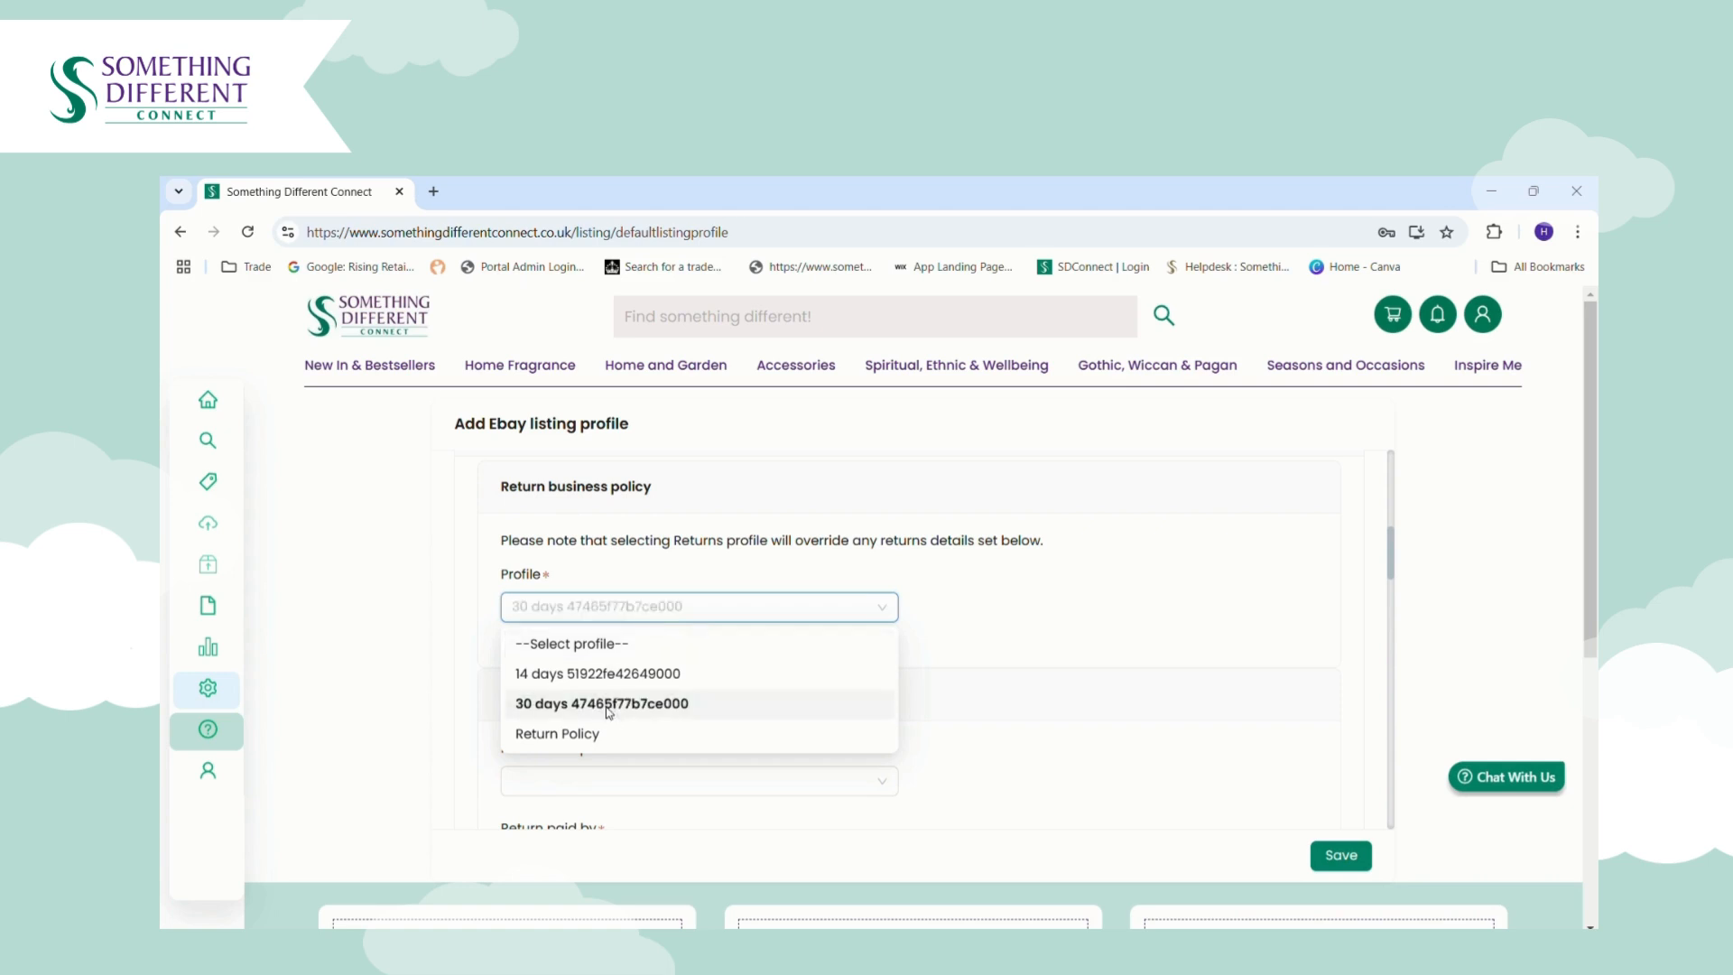
- Fill in the returns settings with ReturnsAccepted, return paid by Buyer and return within Days_30
drag(1390, 552, 1398, 573)
click(758, 634)
click(568, 665)
click(603, 713)
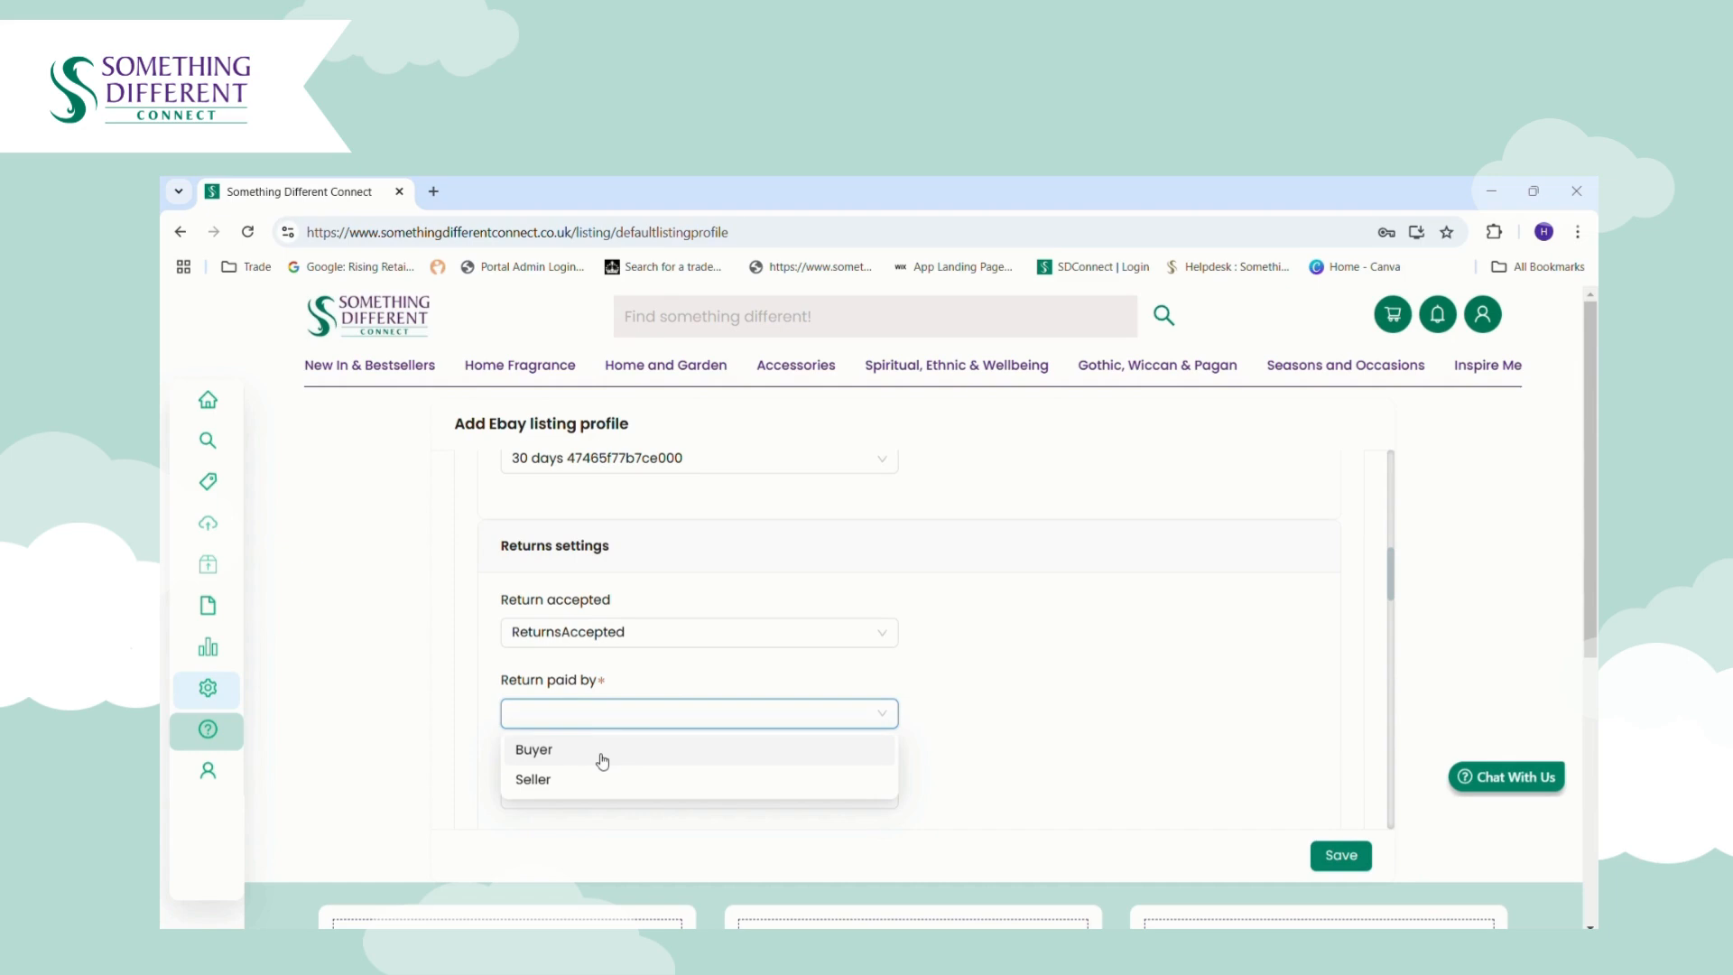
click(564, 753)
drag(1393, 574, 1397, 601)
click(837, 614)
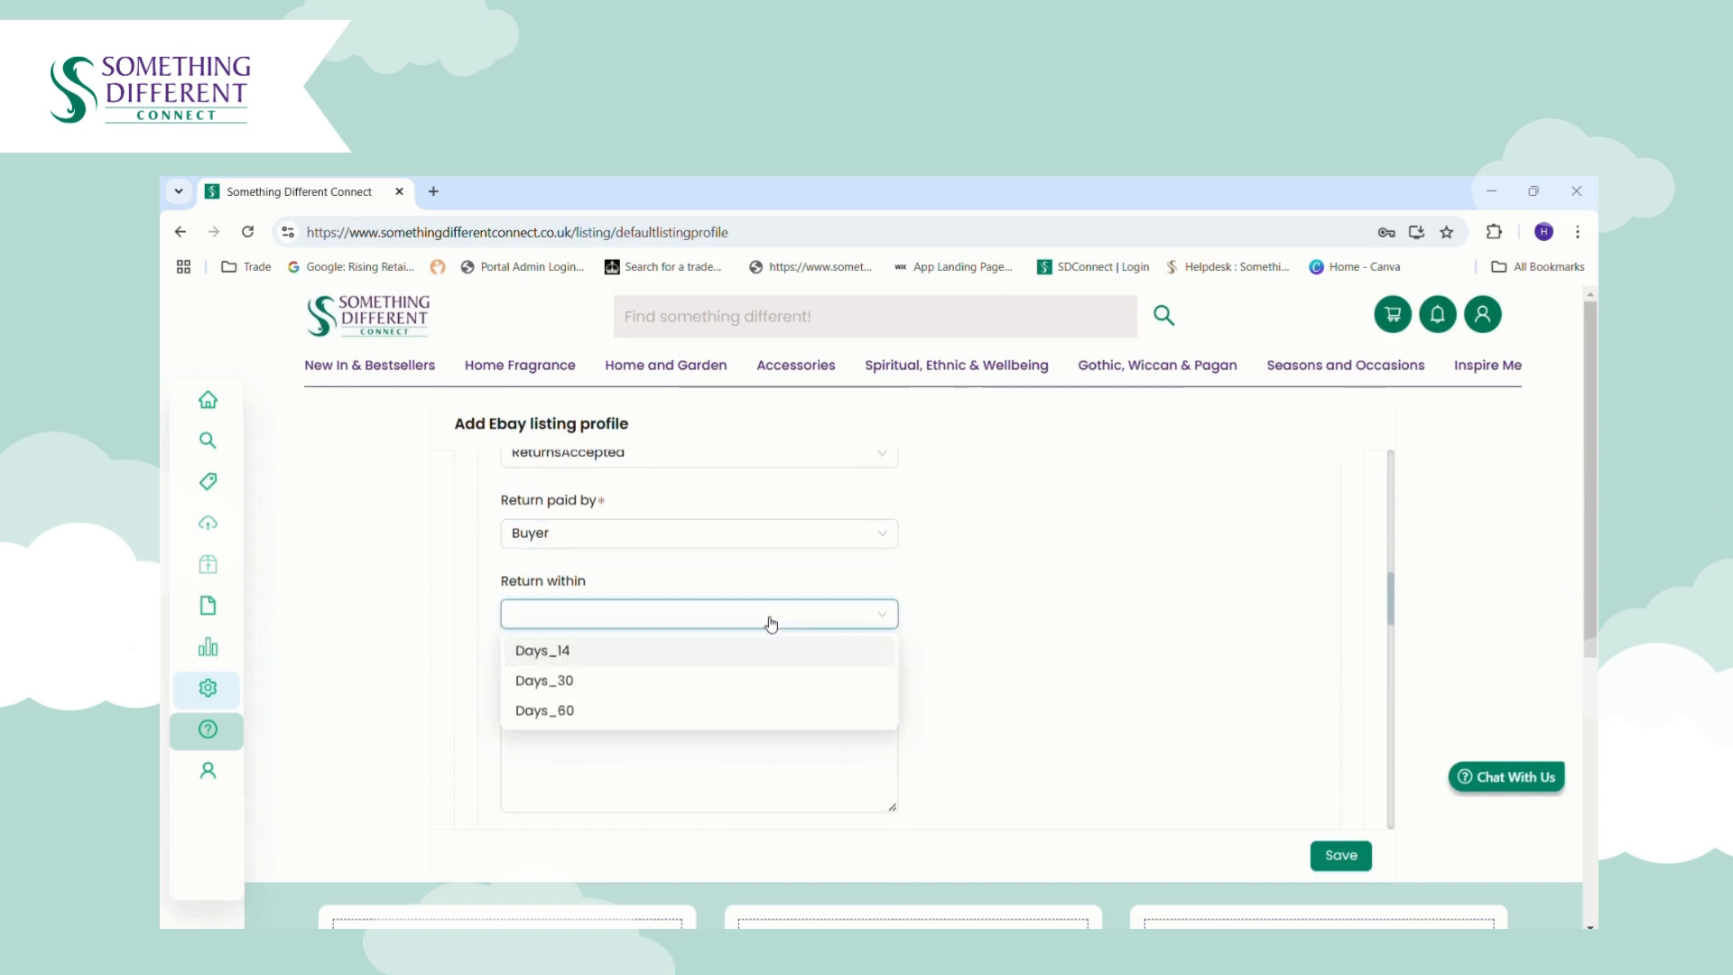
click(679, 680)
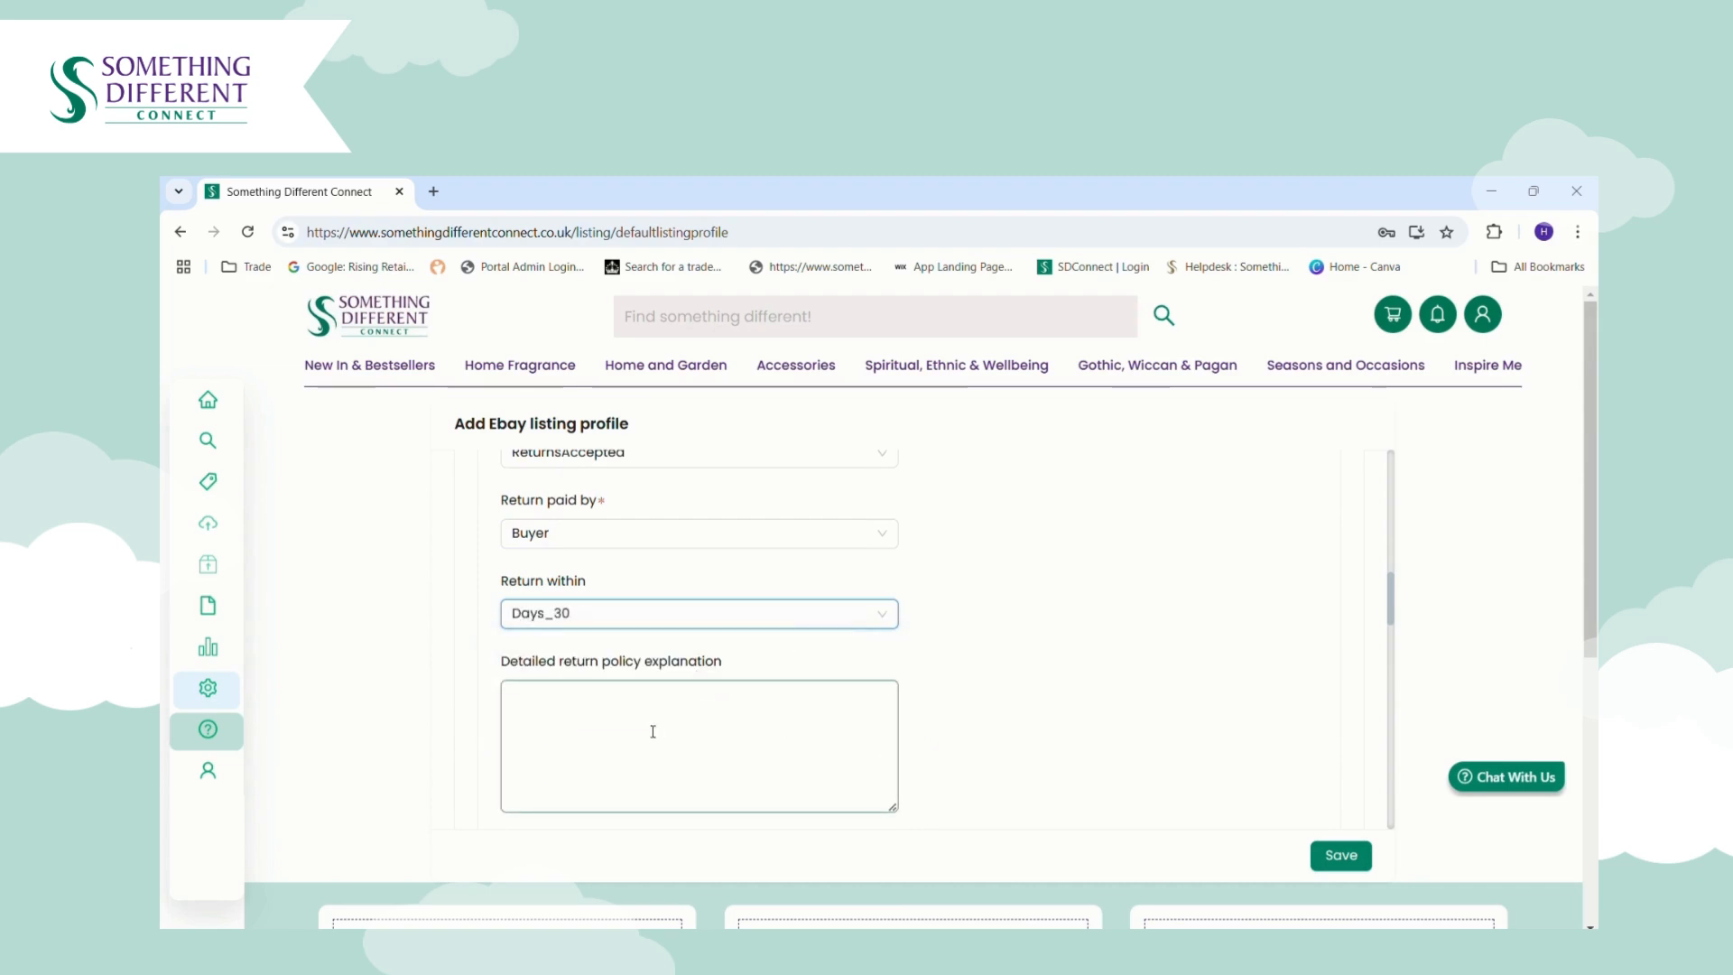
click(716, 722)
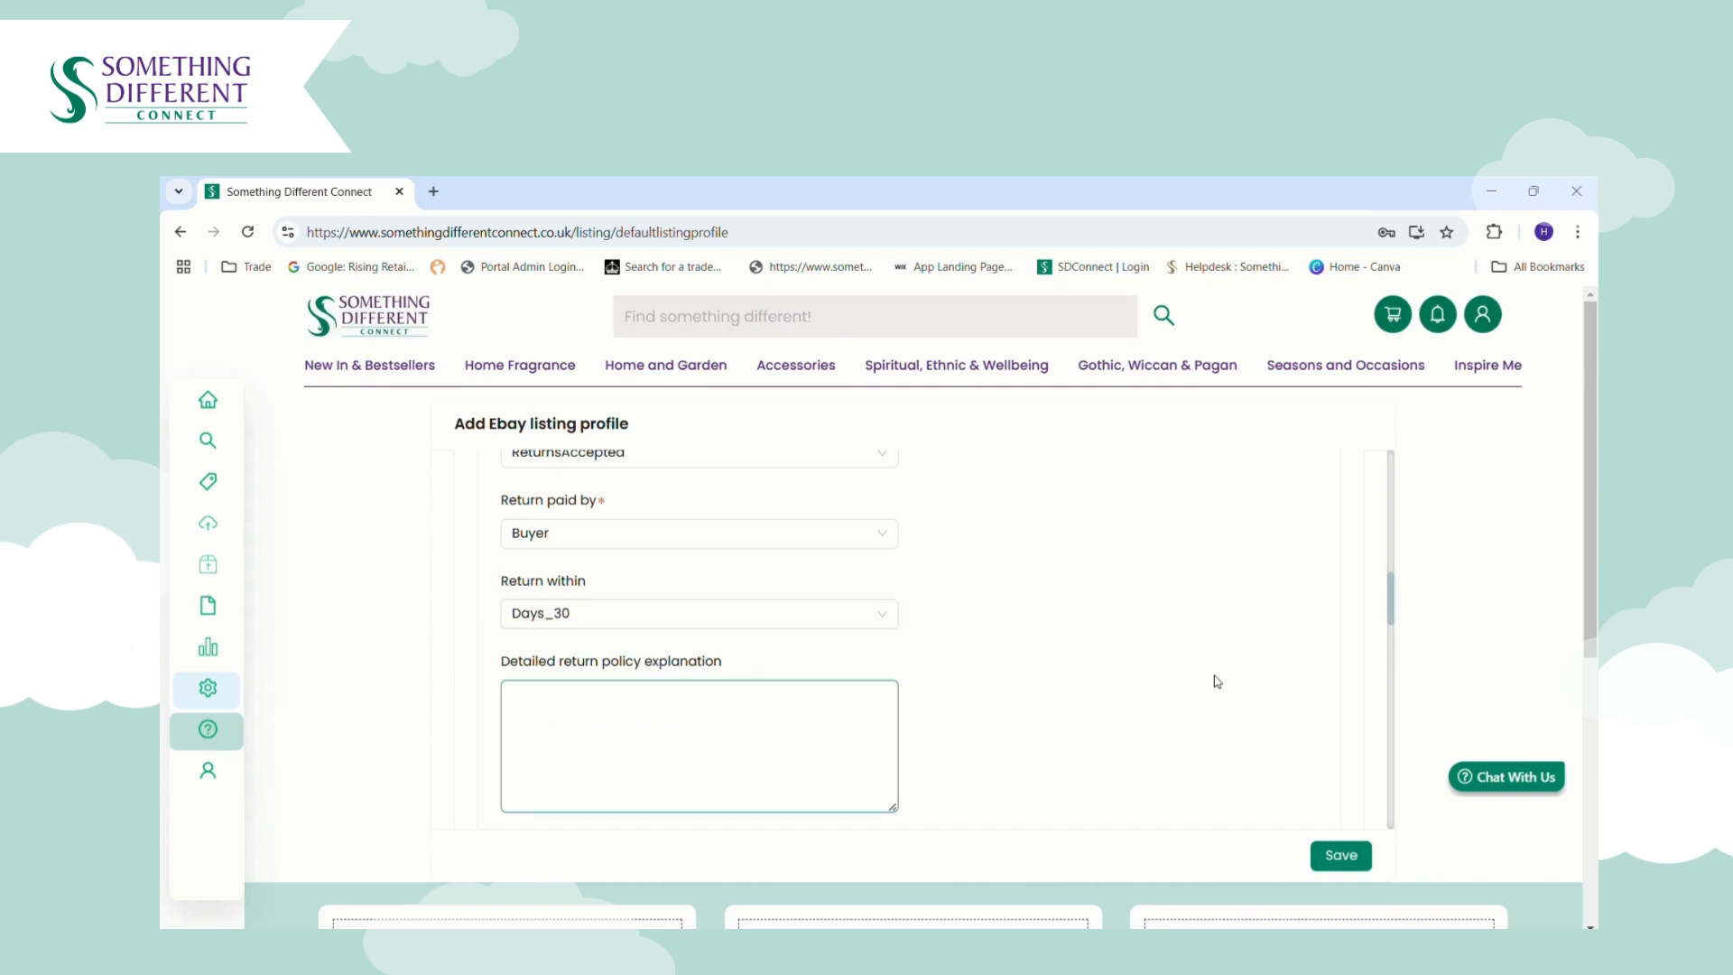
- Select the "Flat: UK_myHermesDoorToDoorService £3.99" profile as the postage business policy
drag(1391, 605, 1412, 672)
click(801, 636)
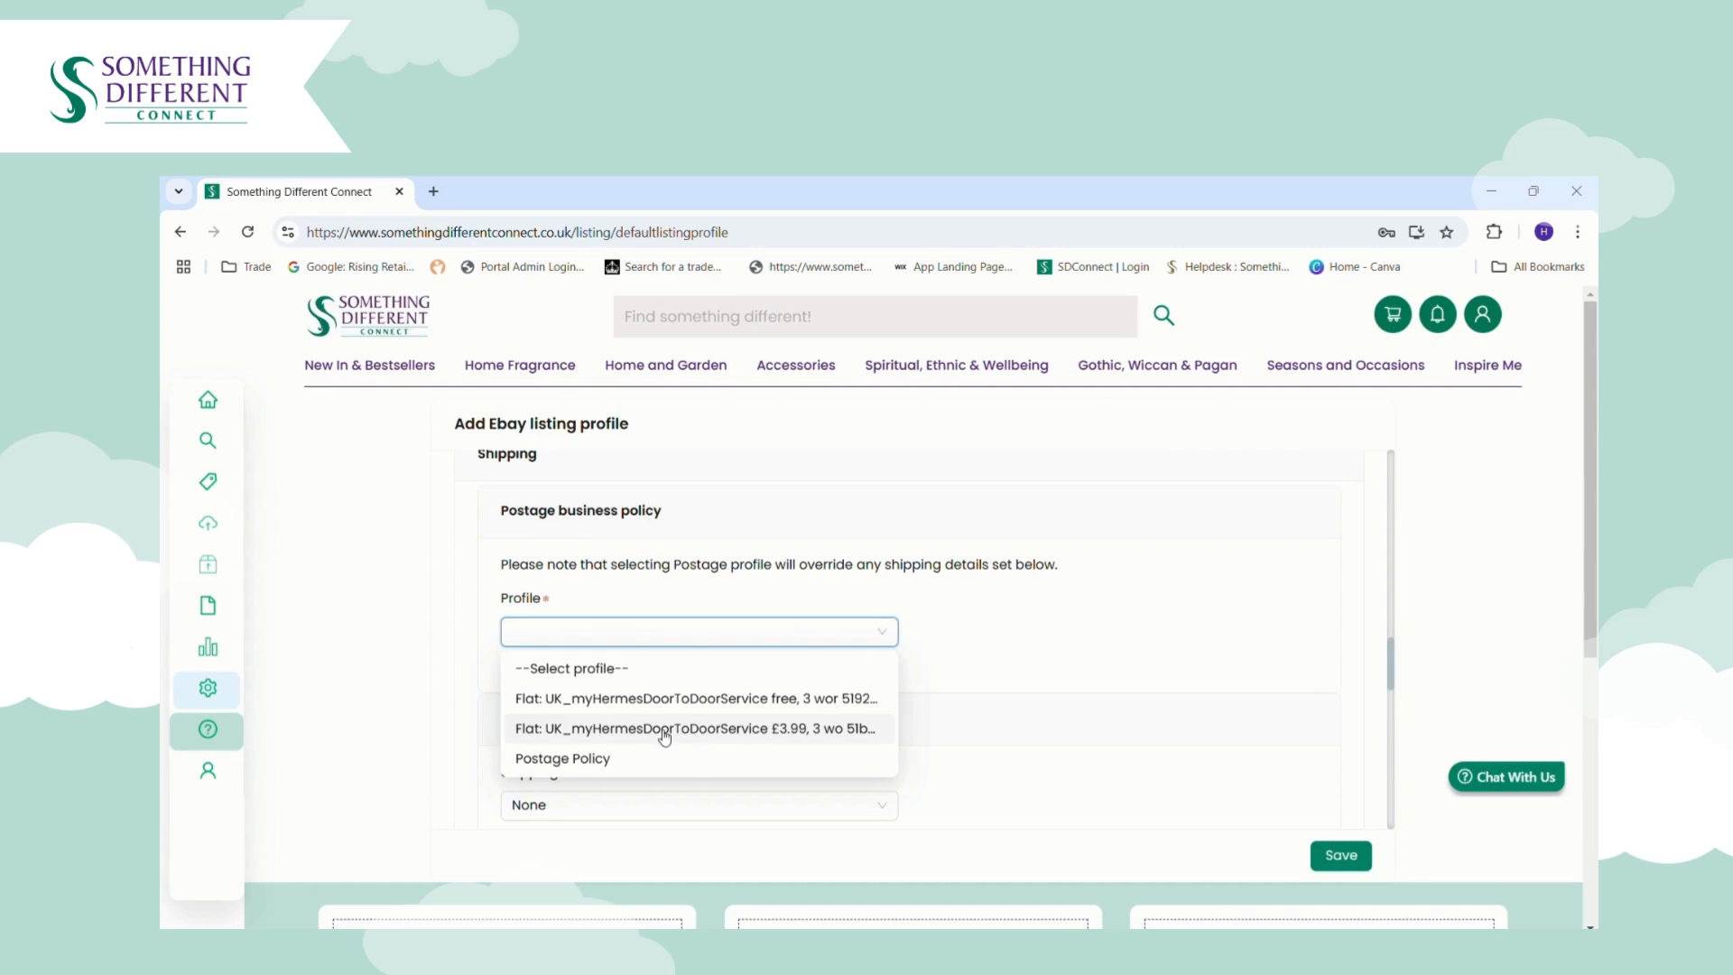
click(664, 736)
- Set the shipping service to Evri Tracked with a shipping price of 3.99
scroll(1391, 661, down, 1)
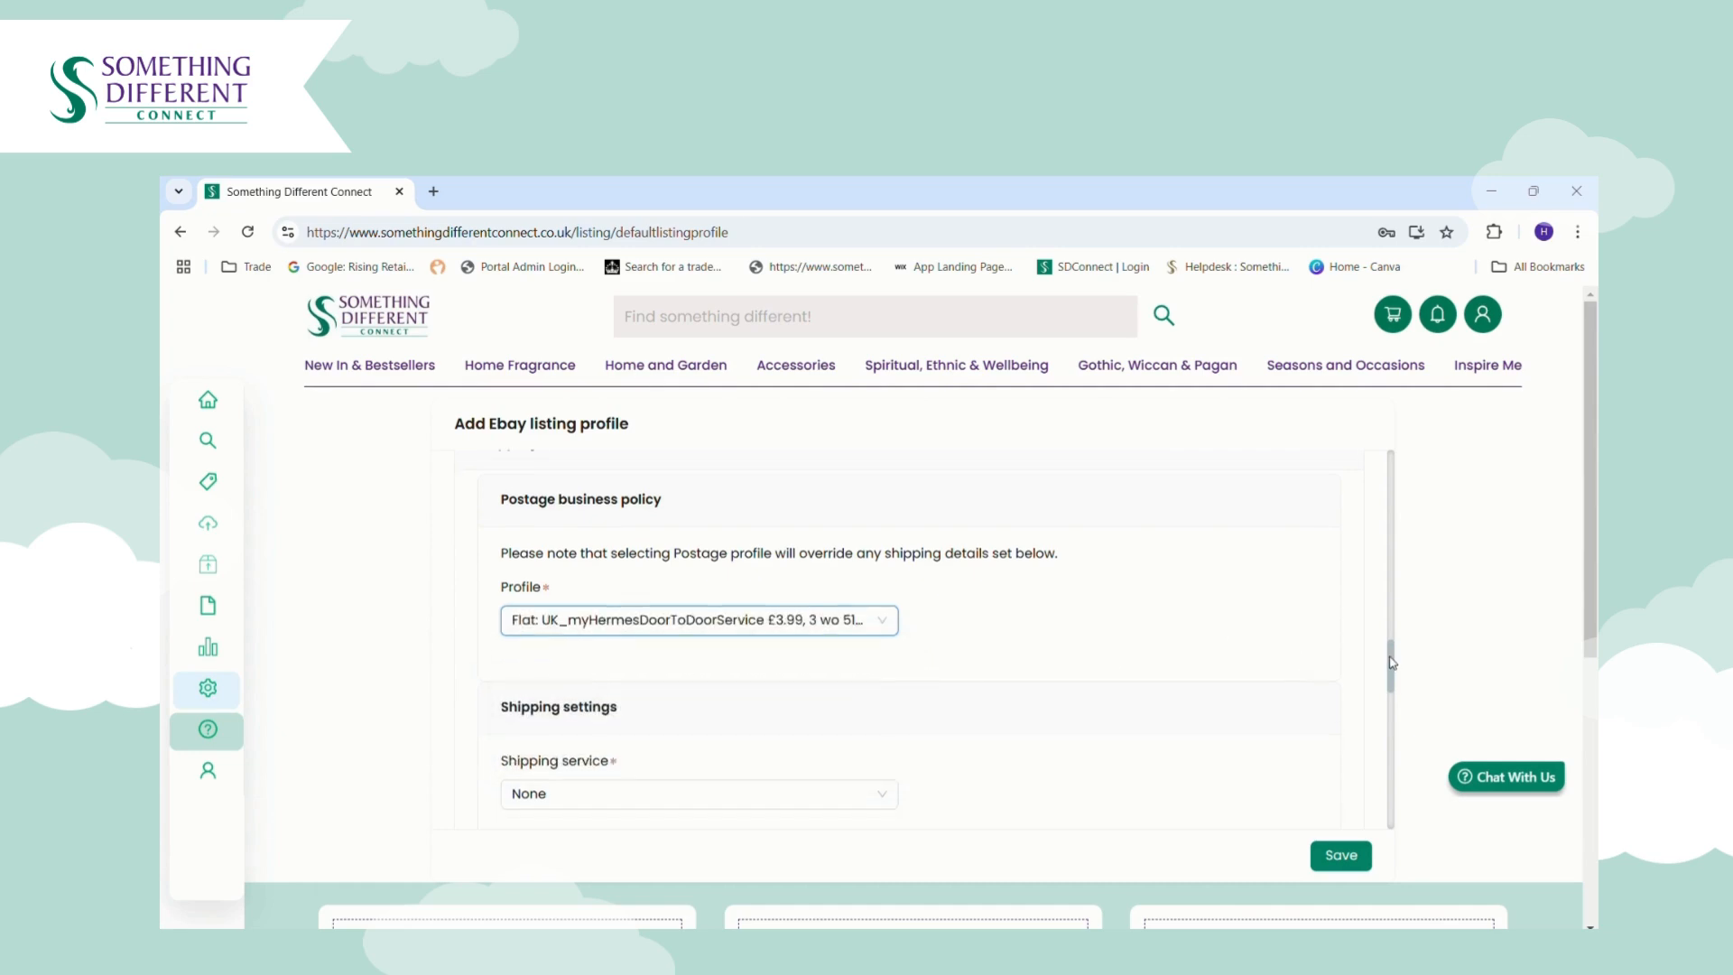
drag(1391, 661, 1392, 688)
click(822, 636)
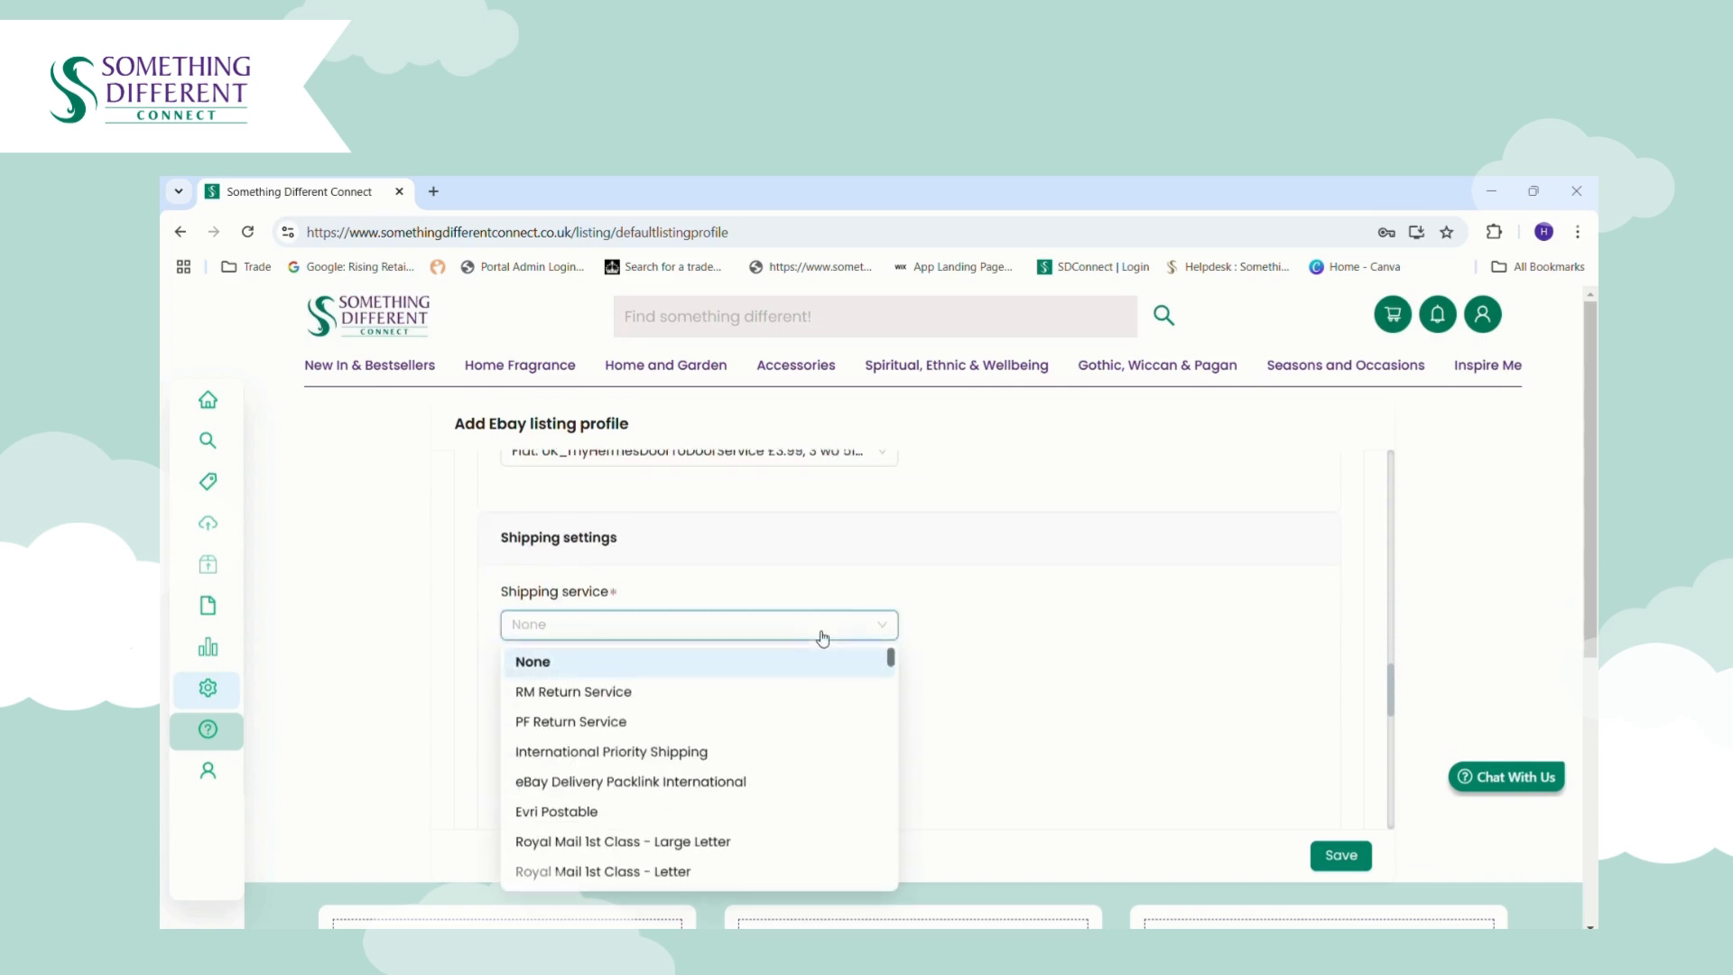
drag(889, 659, 896, 721)
click(593, 798)
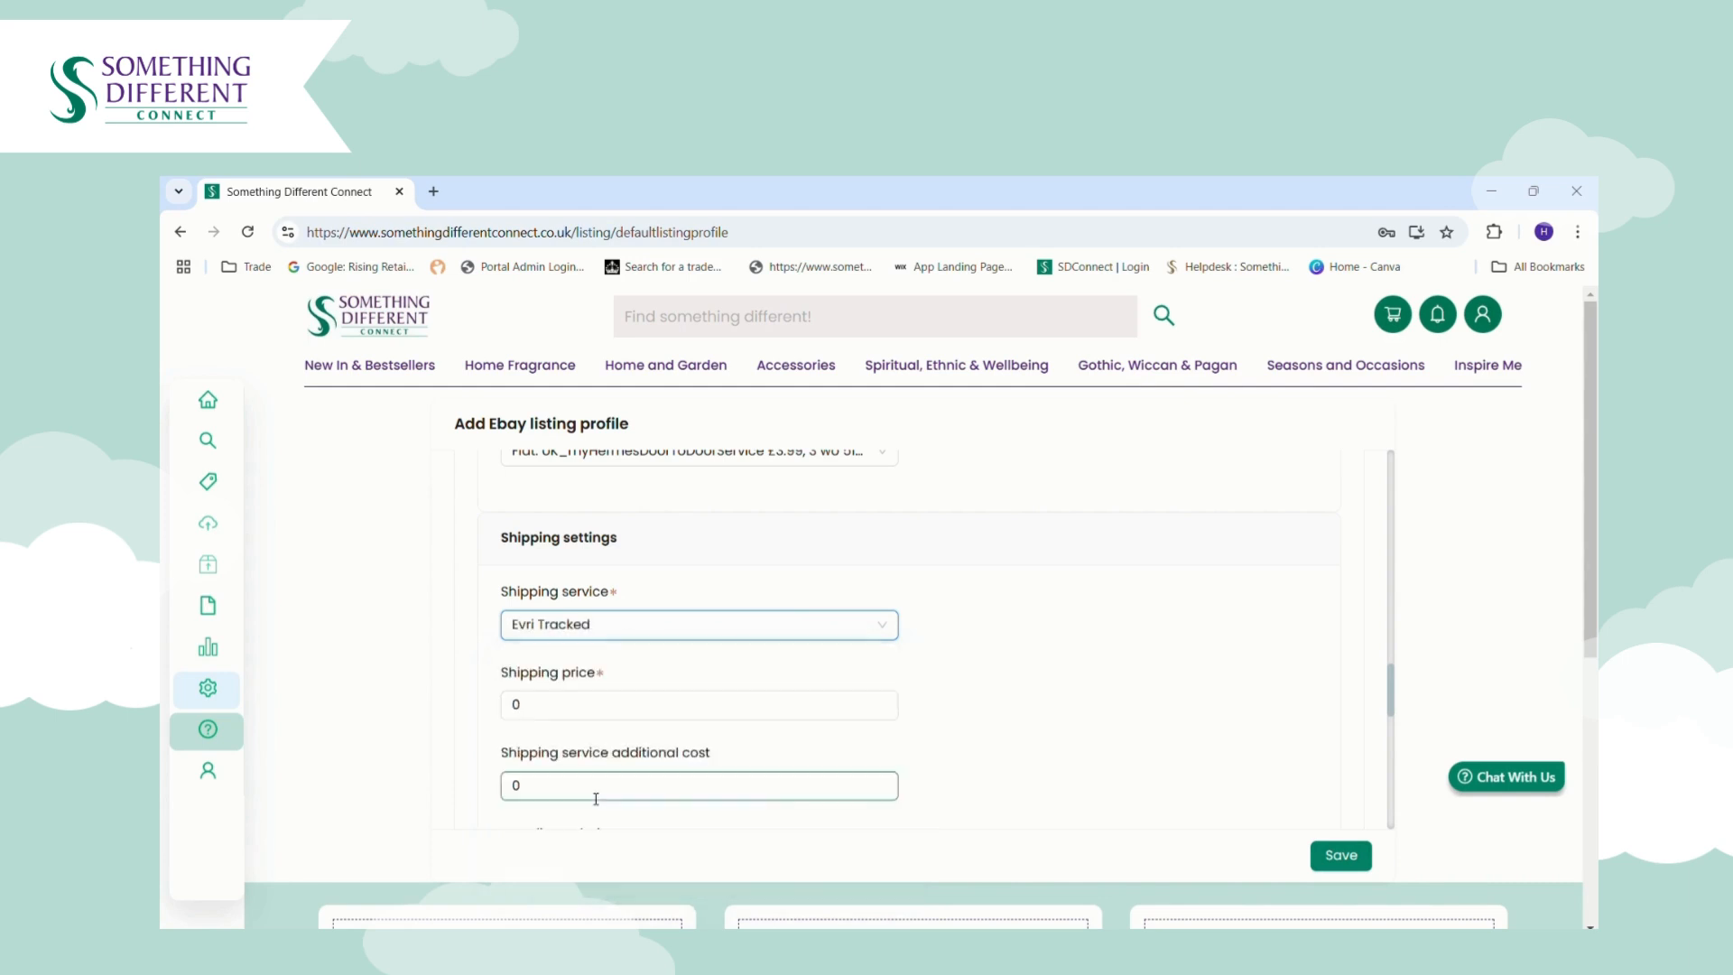
click(717, 718)
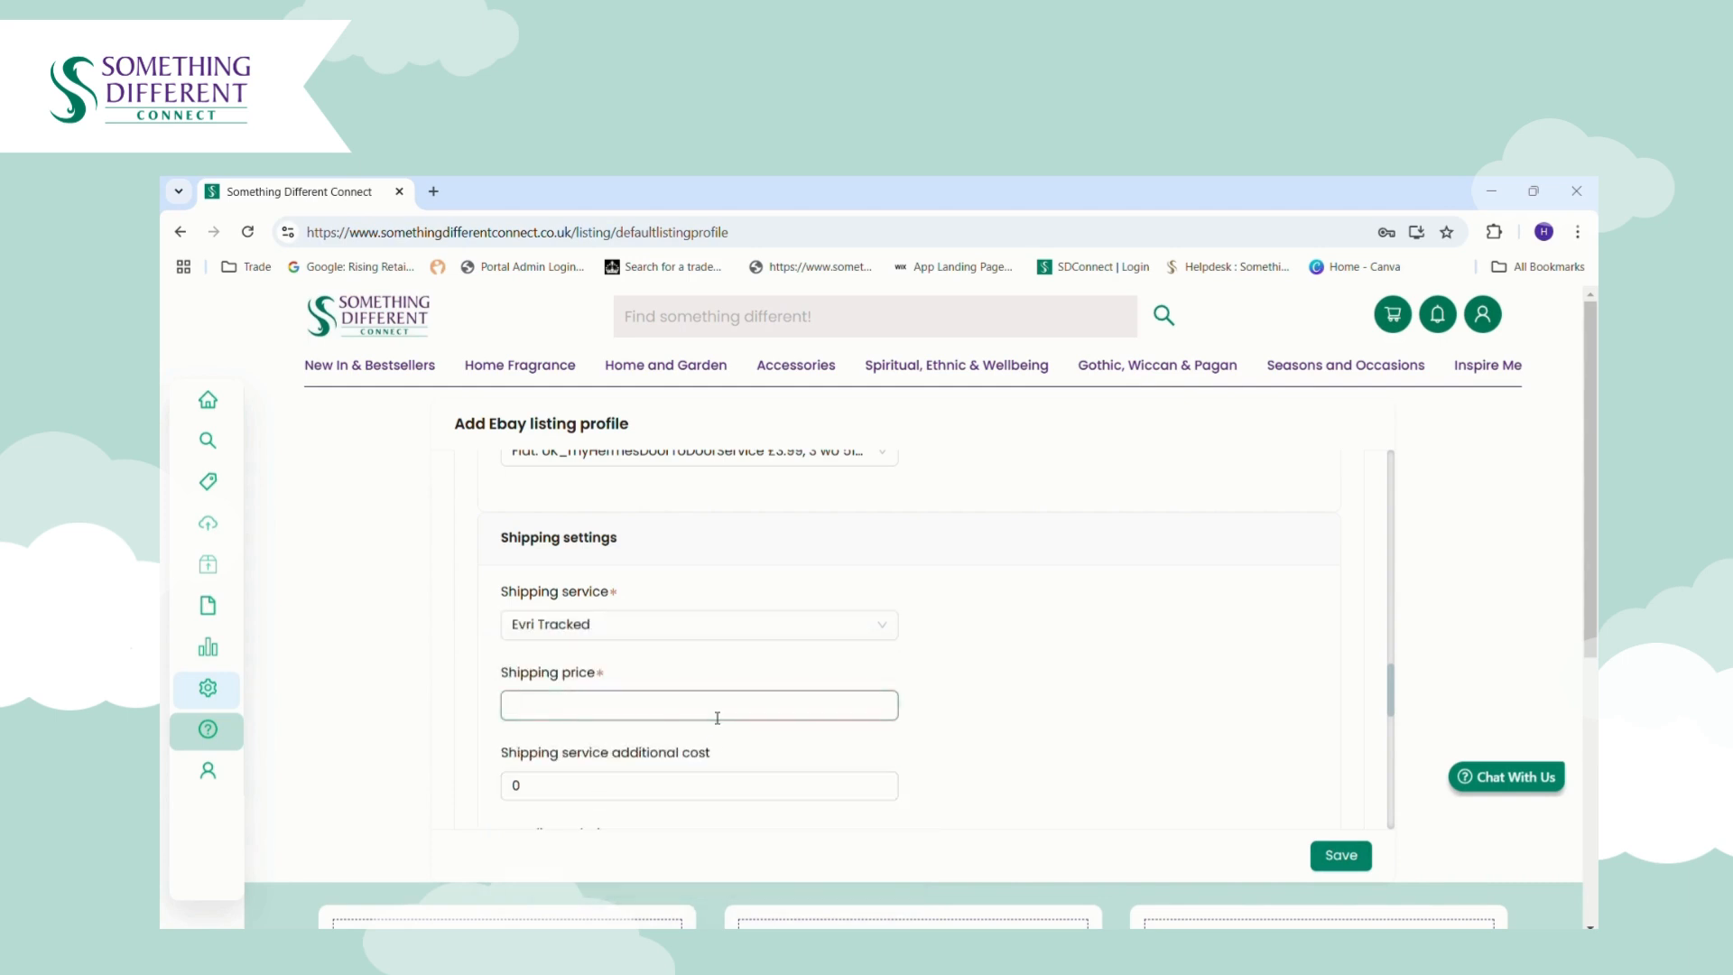
text(3.99)
drag(1394, 695, 1398, 714)
scroll(1397, 715, down, 1)
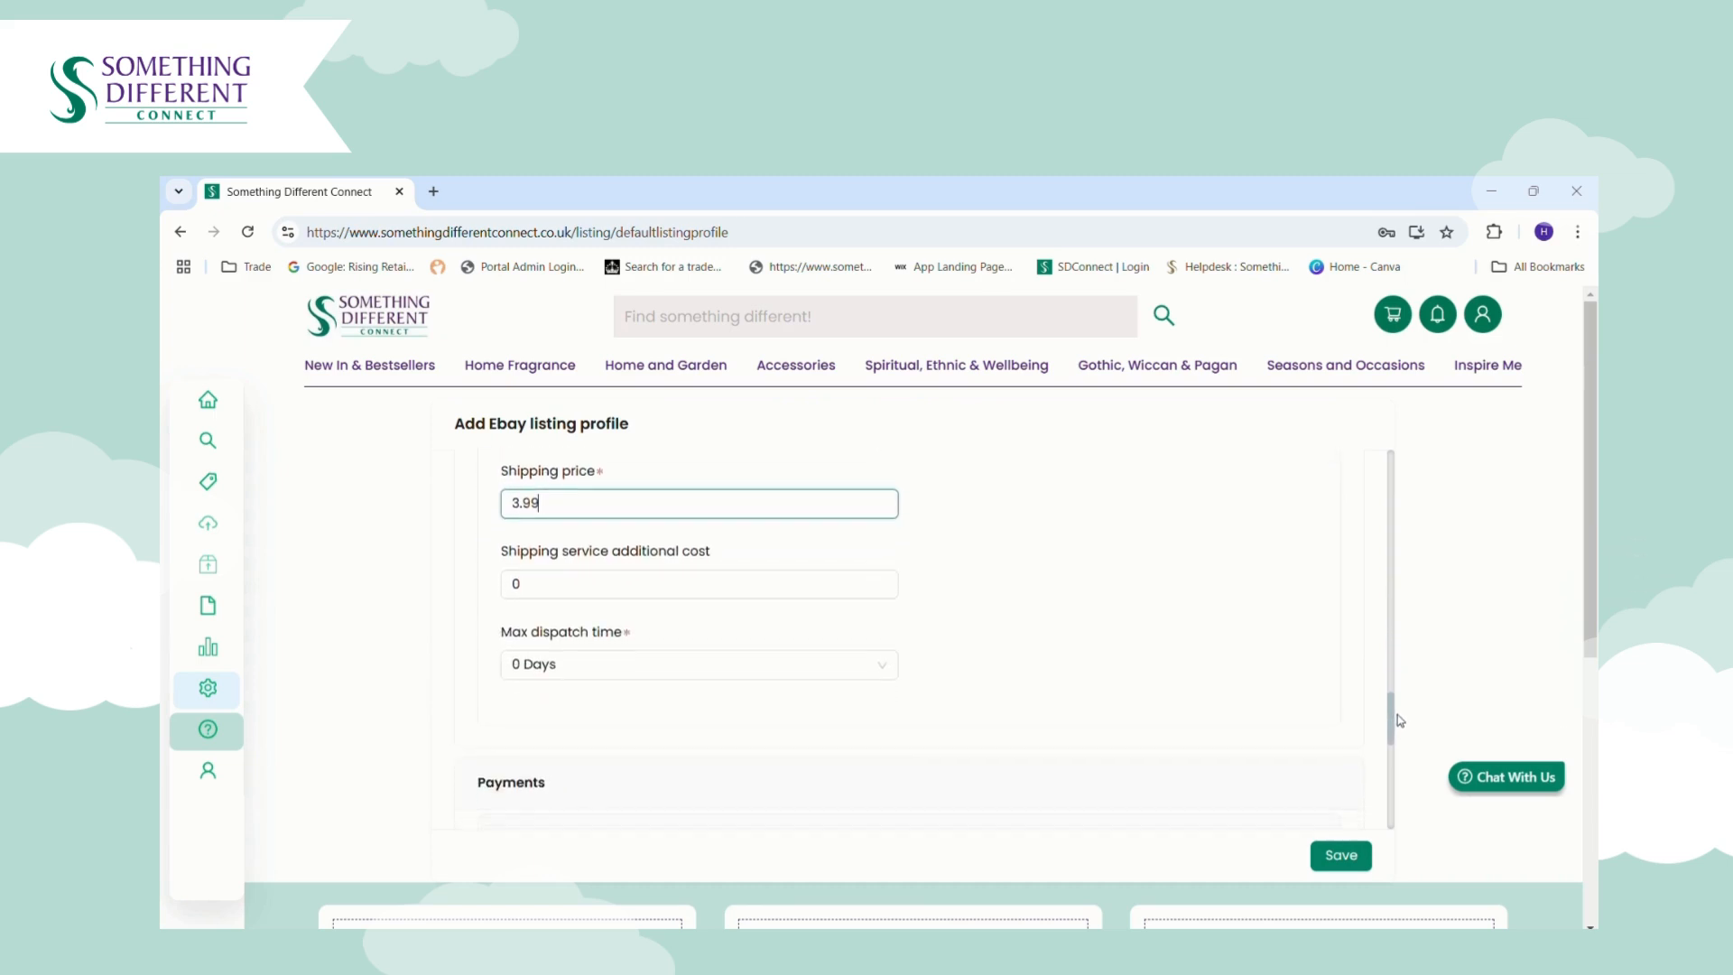
- Set the max dispatch time to 2 Days and select the eBay Managed Payments profile as the payment business policy
click(600, 673)
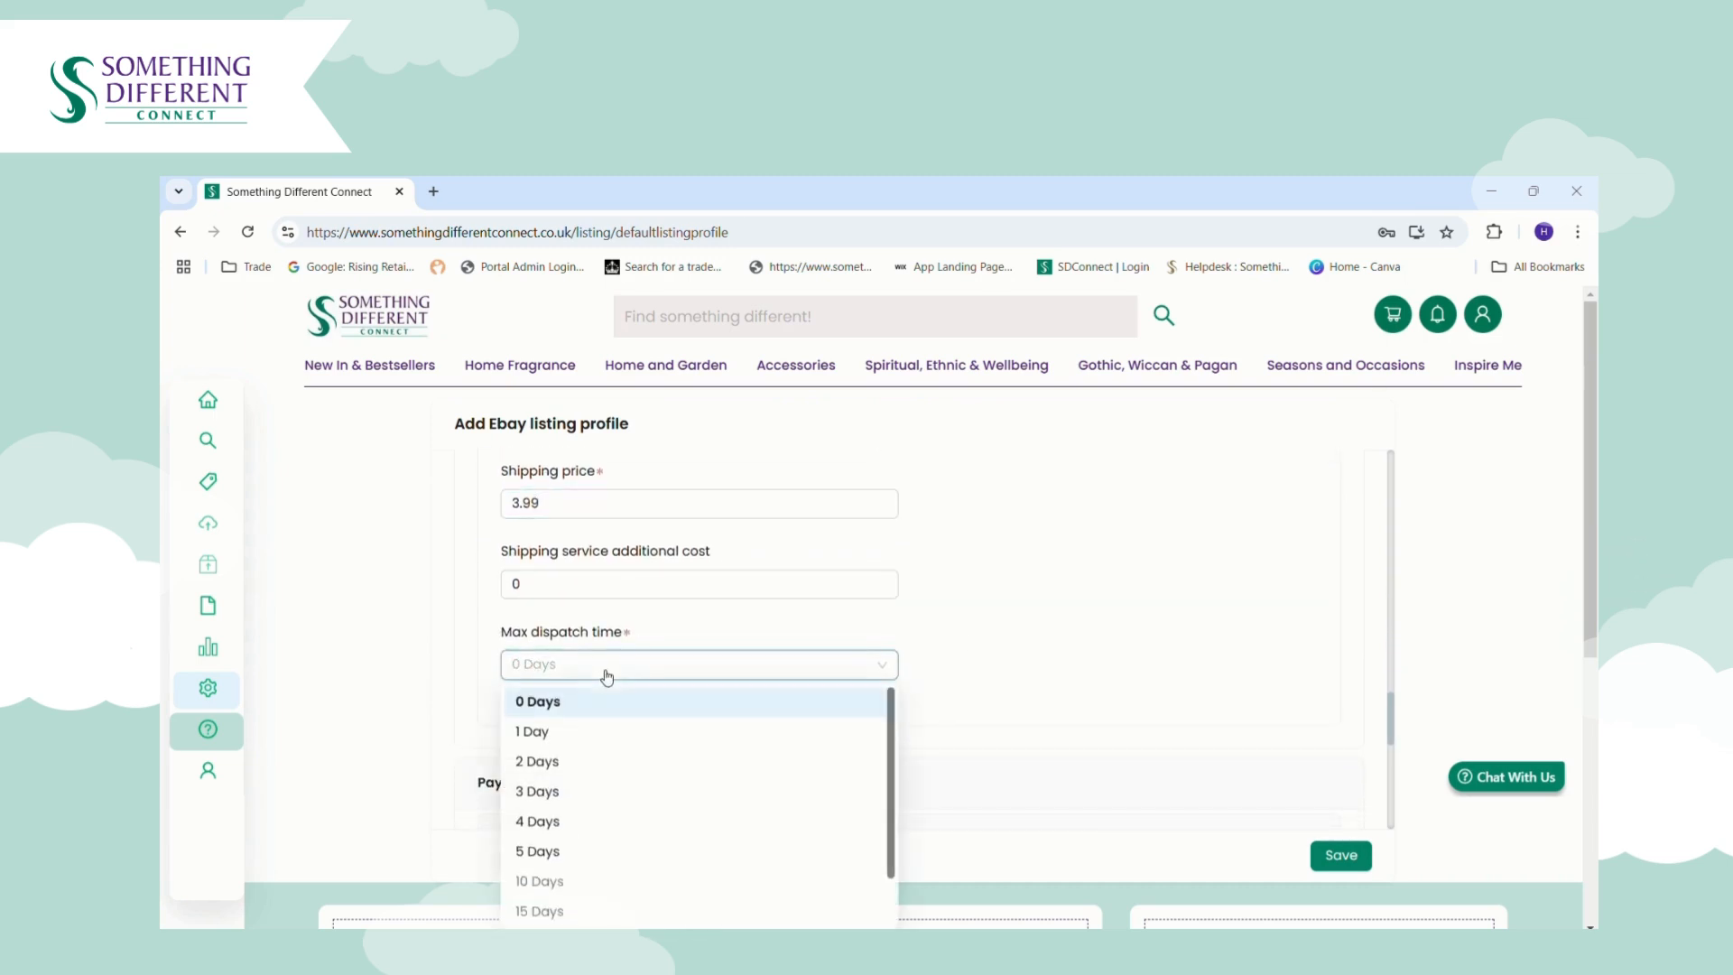
click(553, 764)
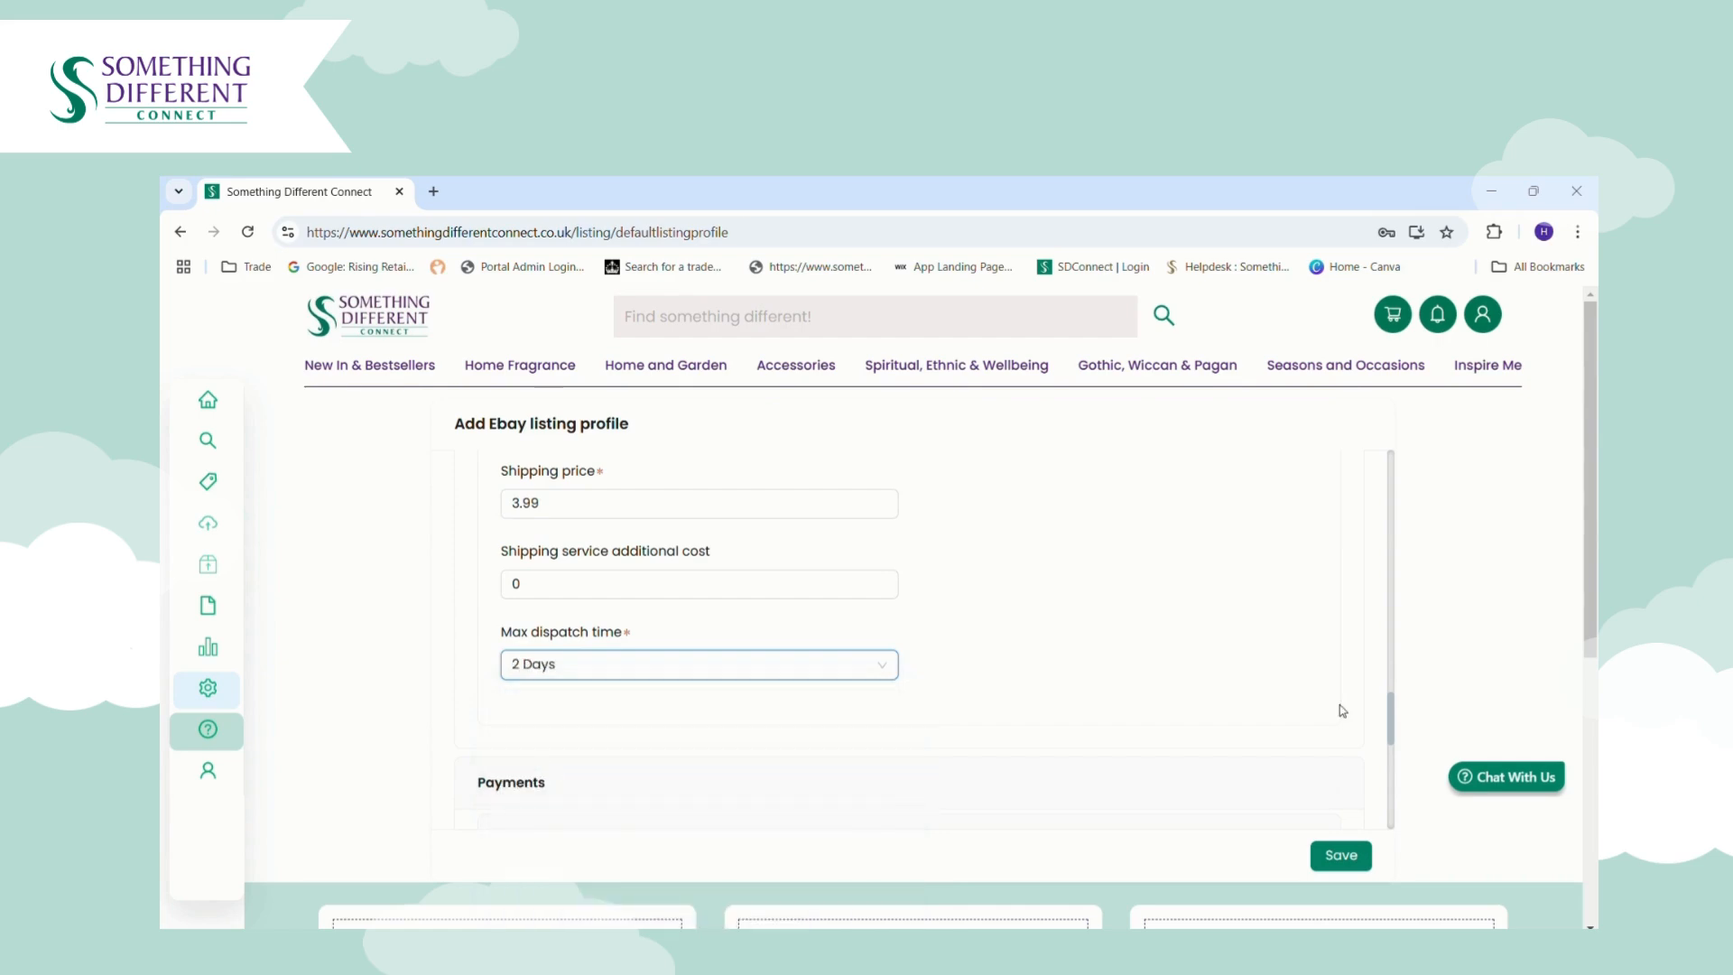
drag(1391, 713, 1394, 774)
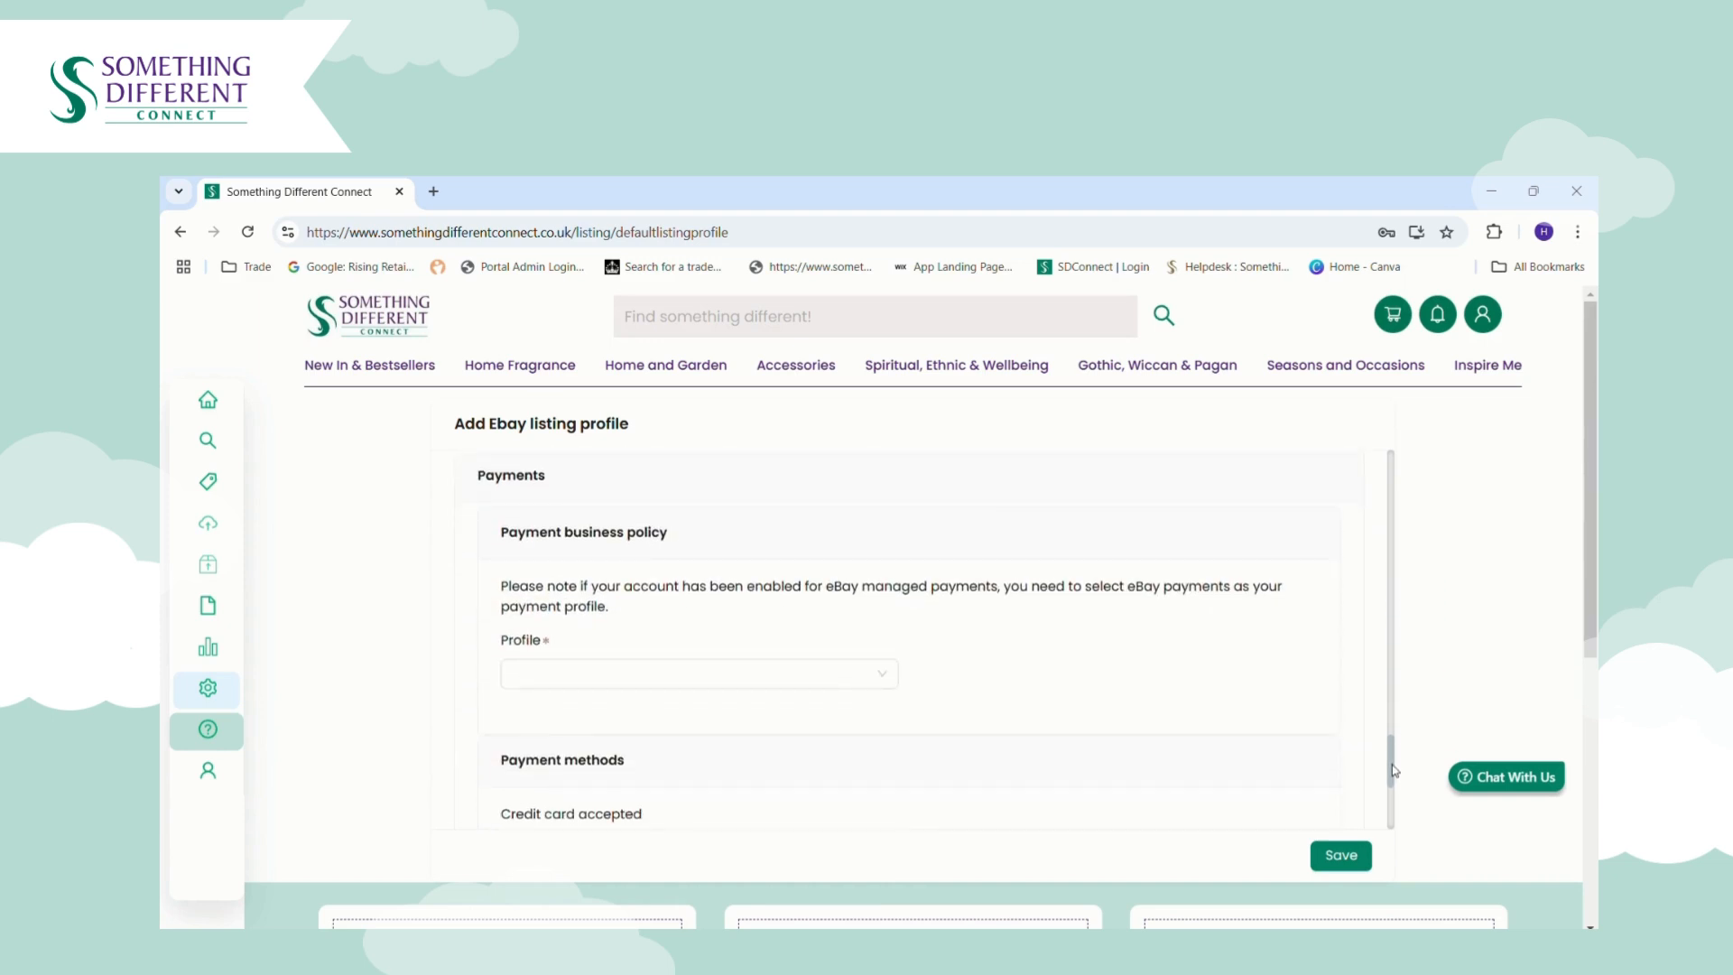
click(794, 678)
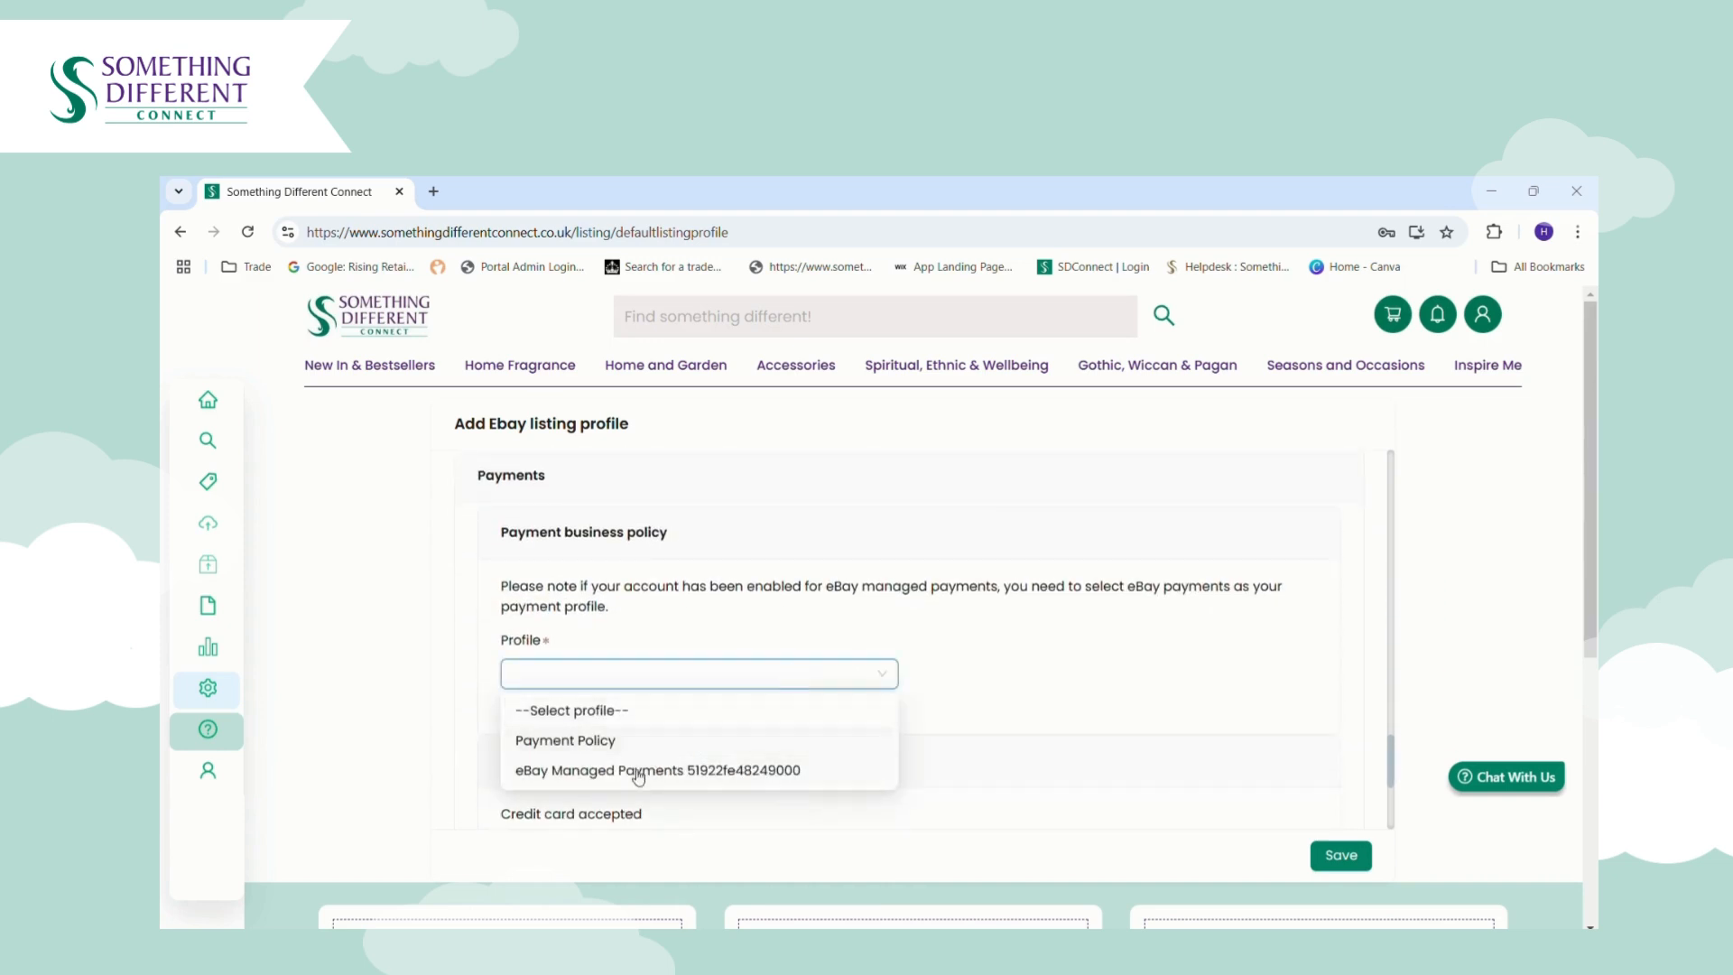
click(596, 778)
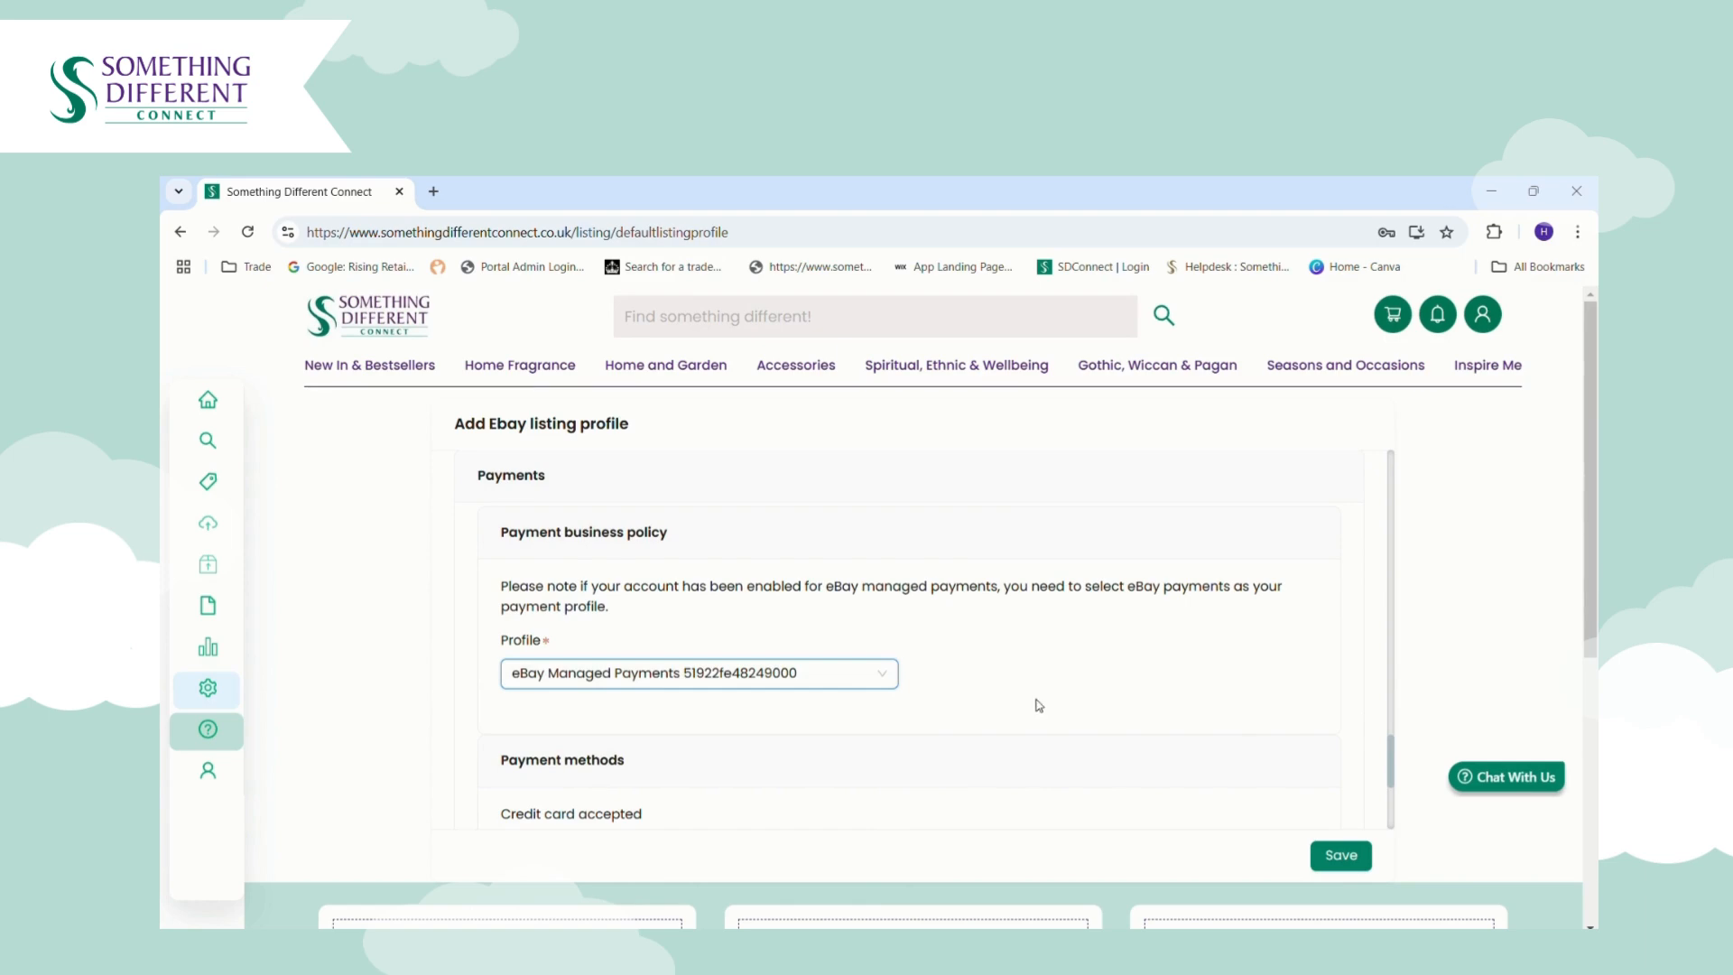
- Enable credit card and PayPal as accepted payment methods and save the eBay listing profile
scroll(1397, 740, down, 3)
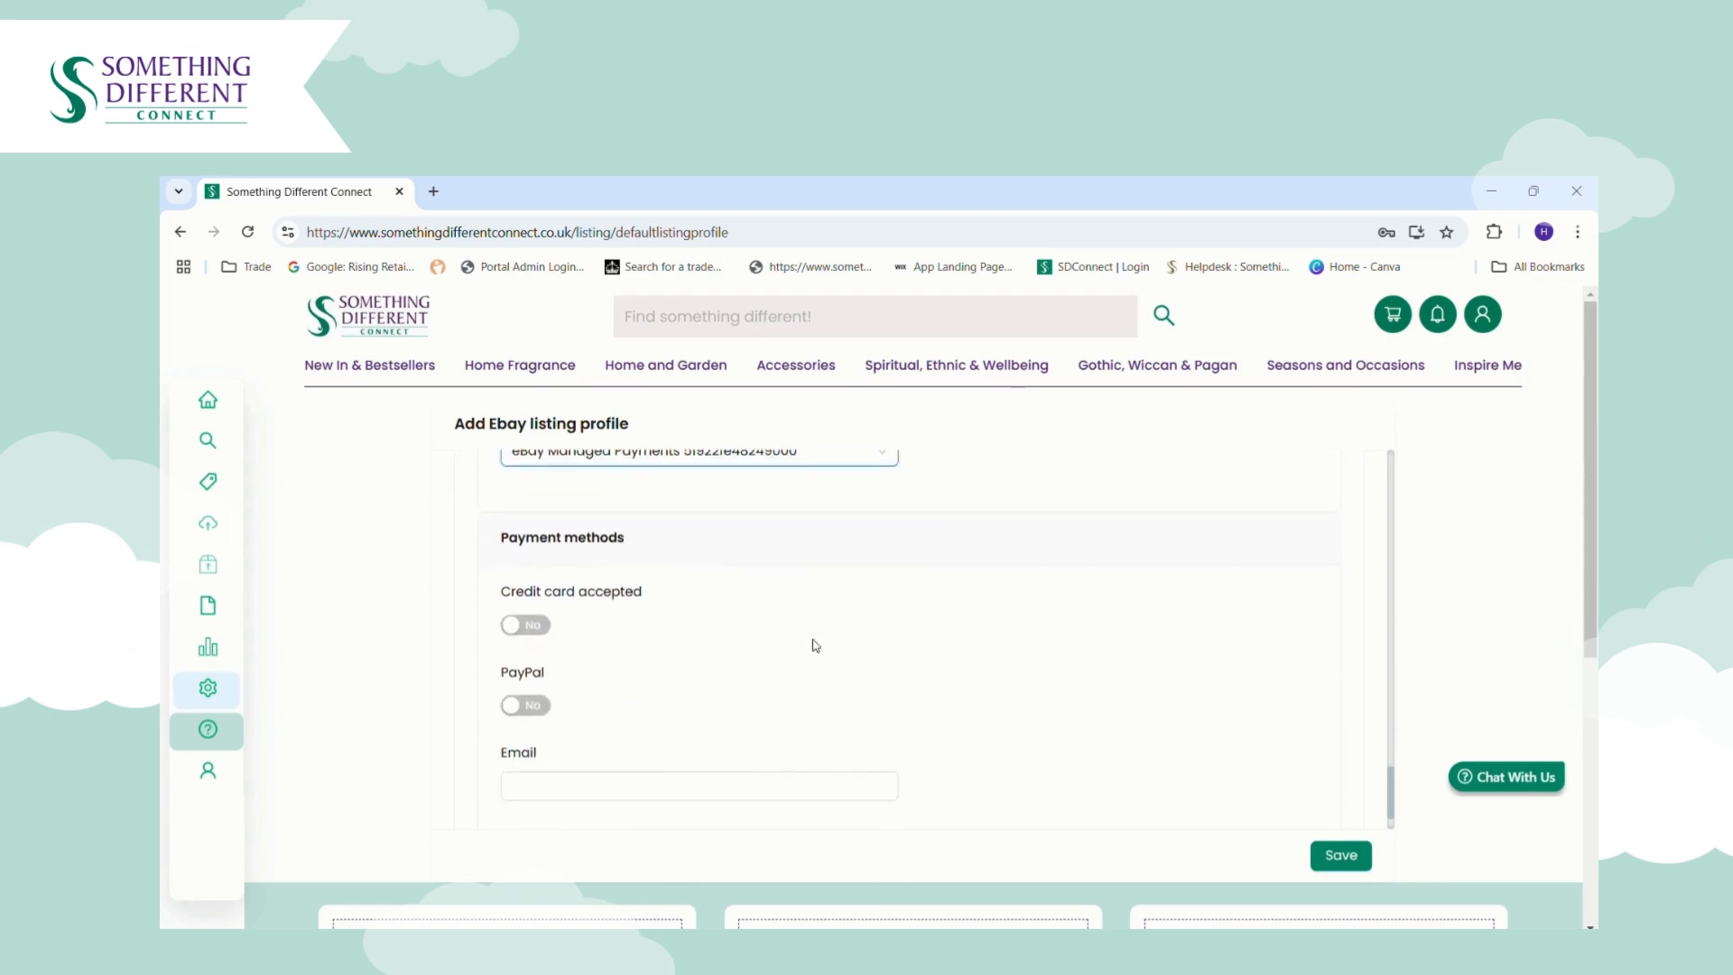
click(533, 634)
click(533, 635)
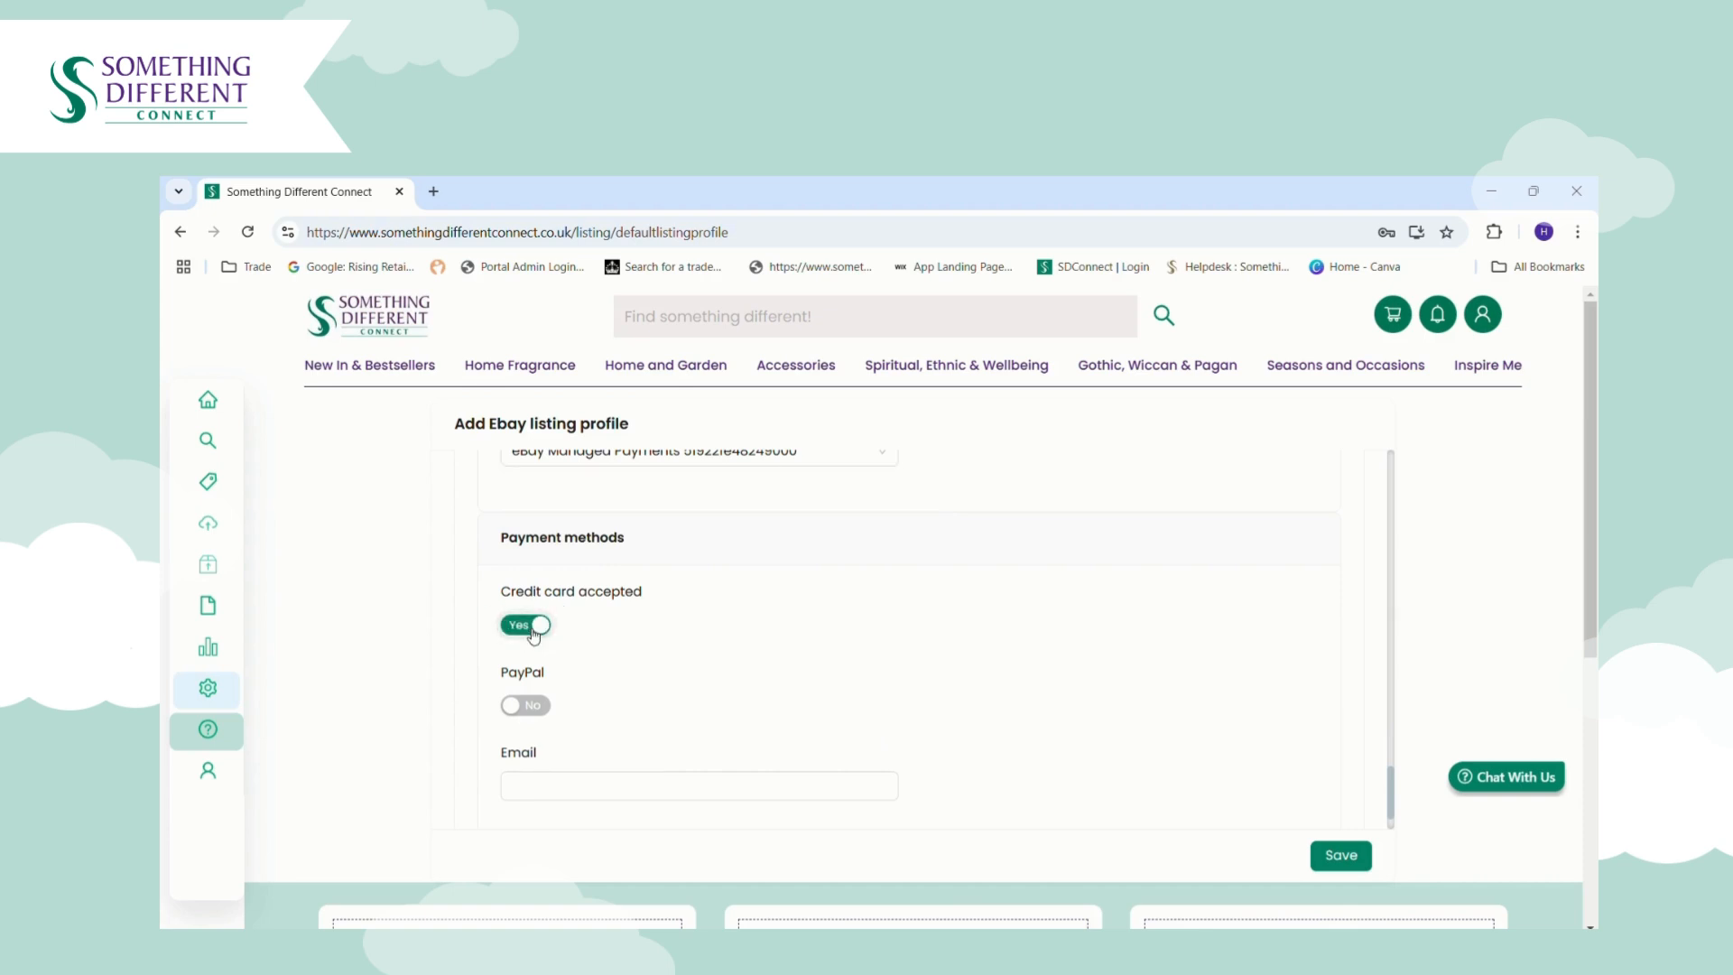
click(536, 713)
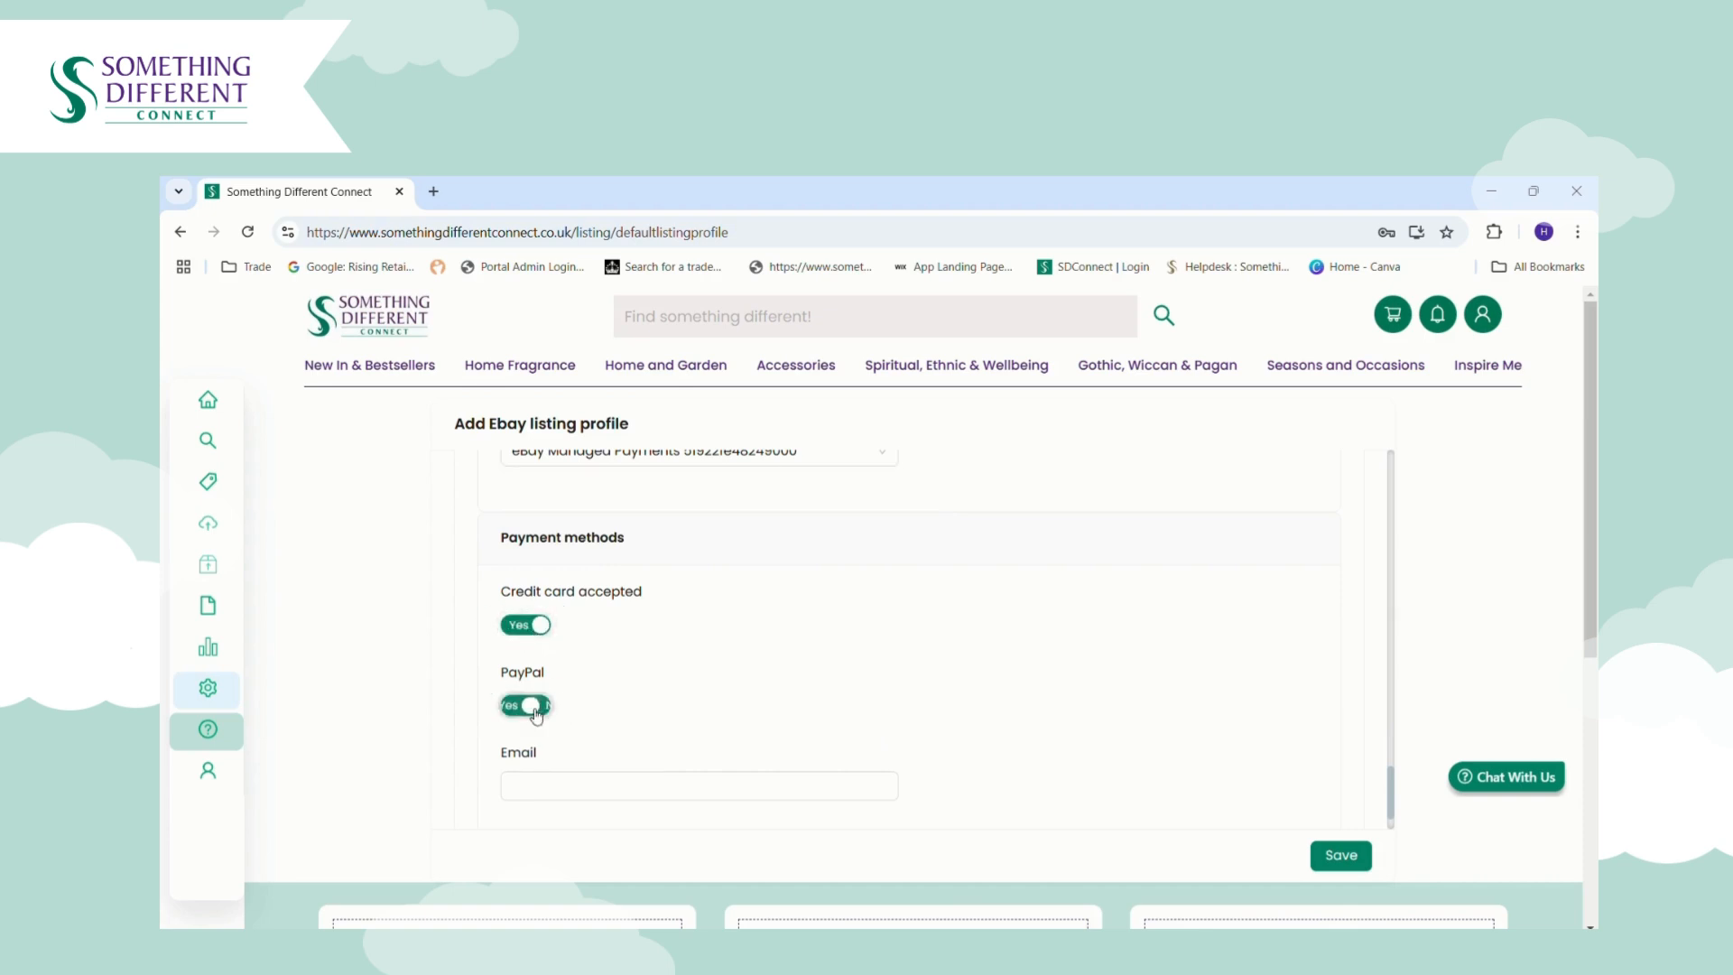
click(582, 783)
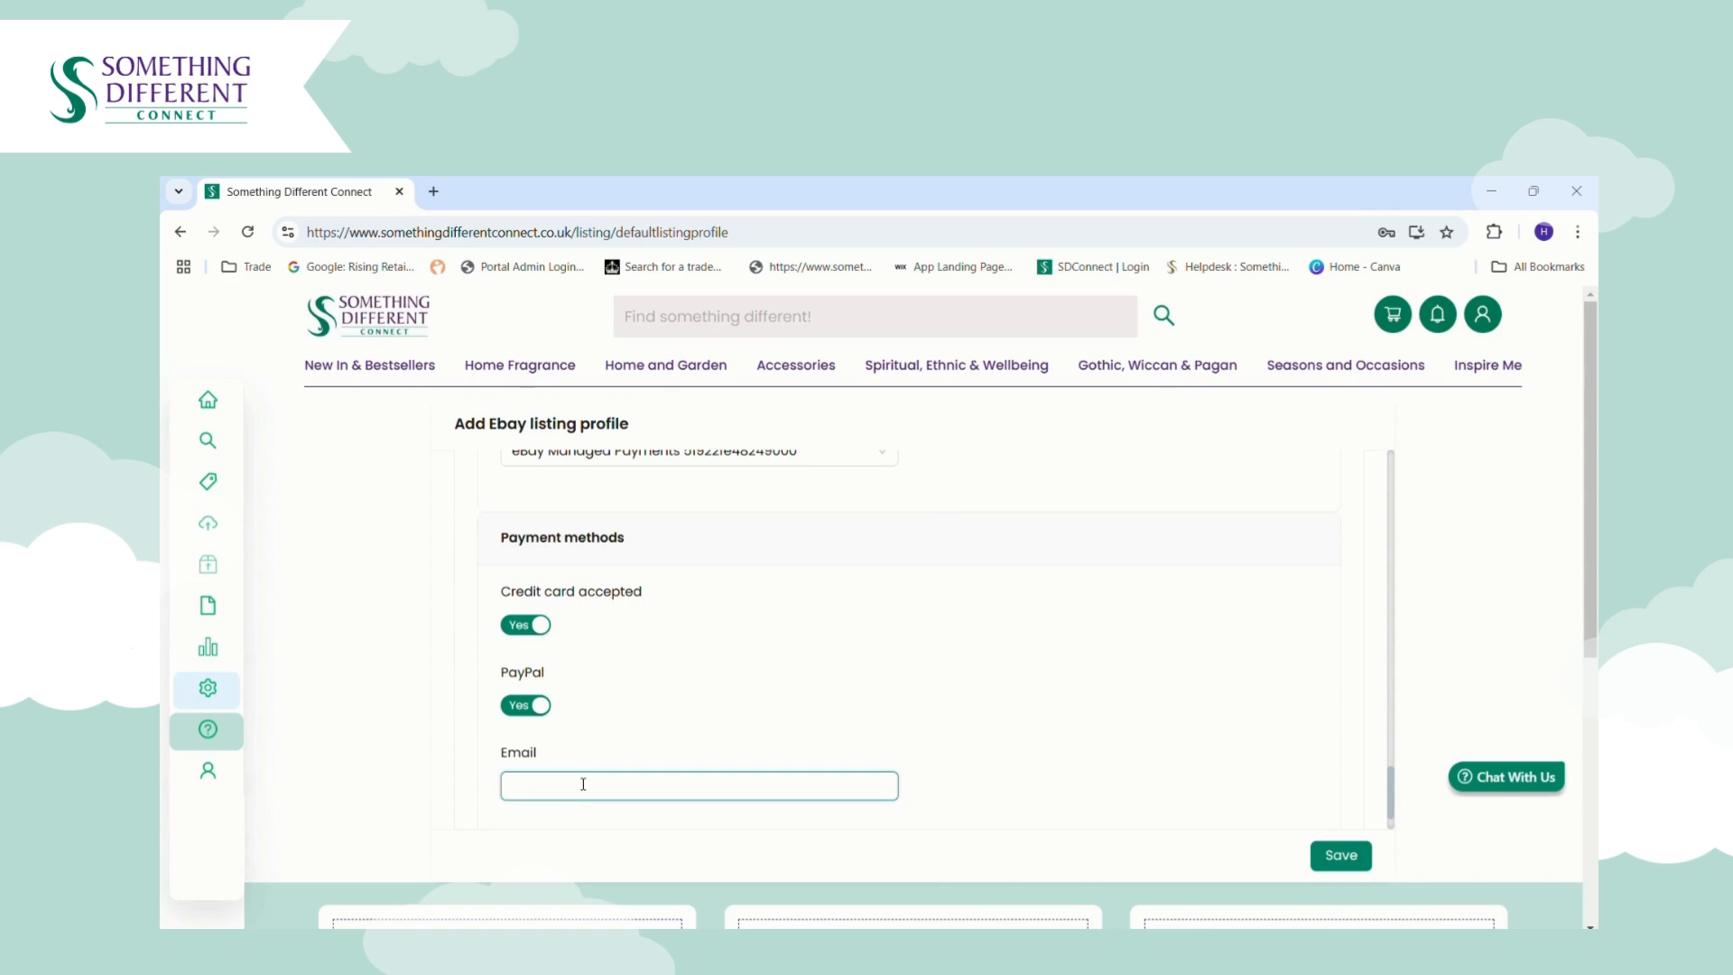
scroll(1384, 765, down, 1)
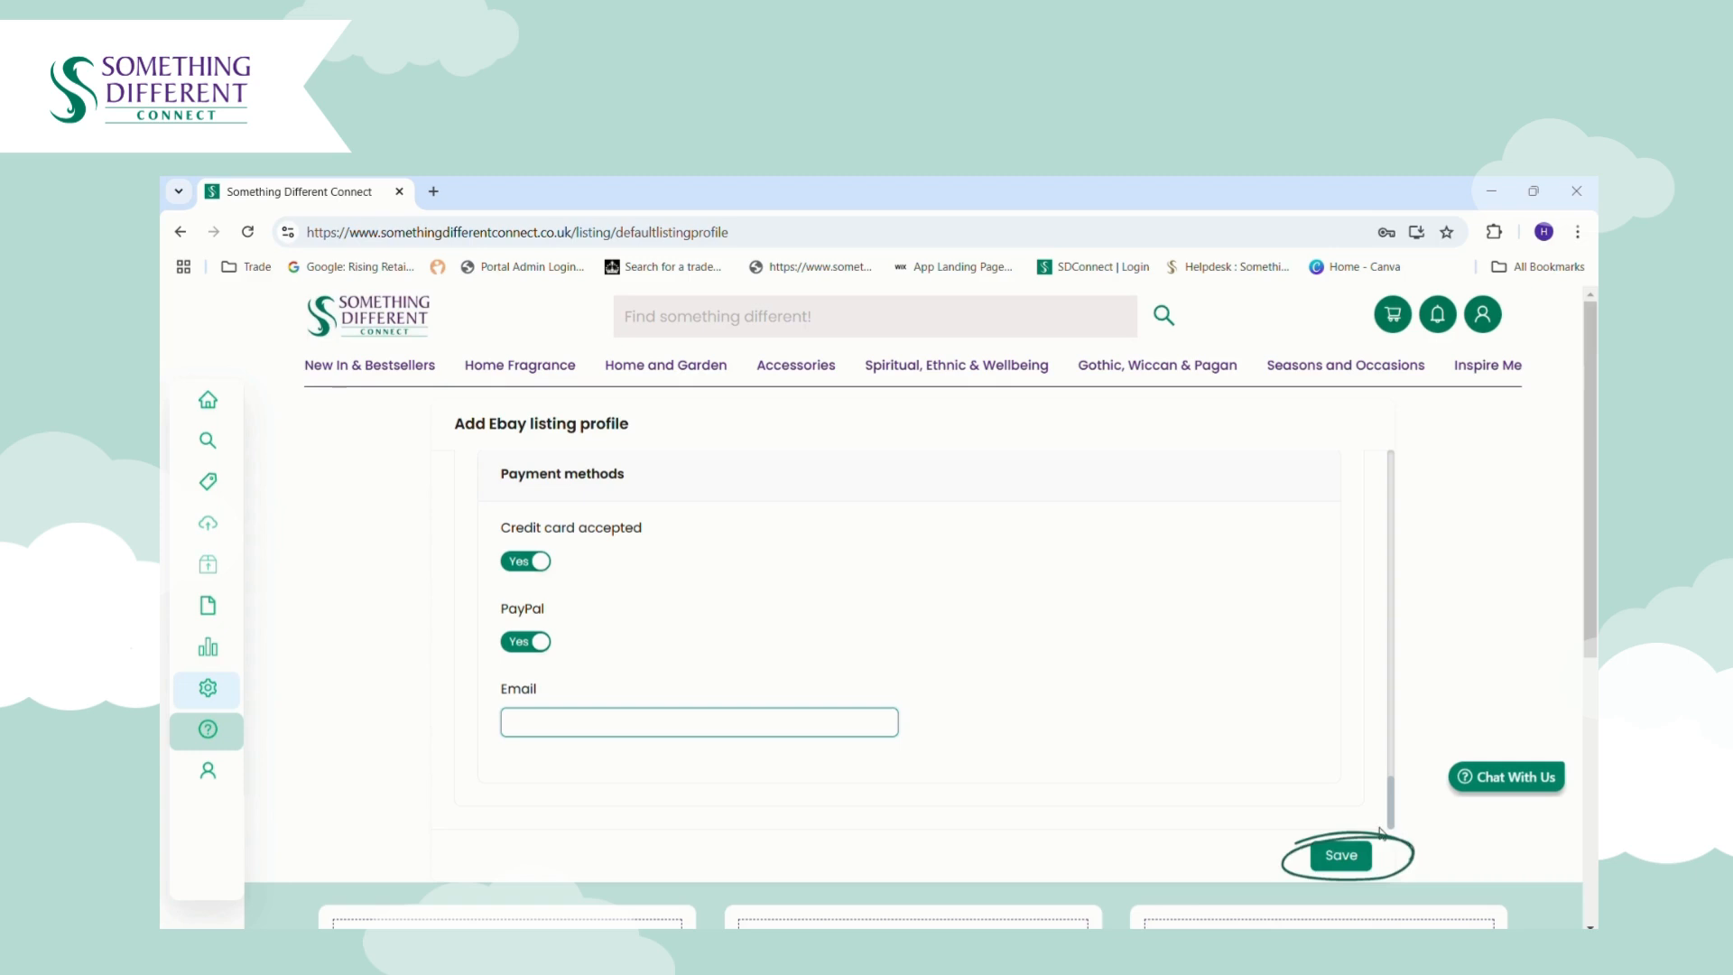
click(1341, 854)
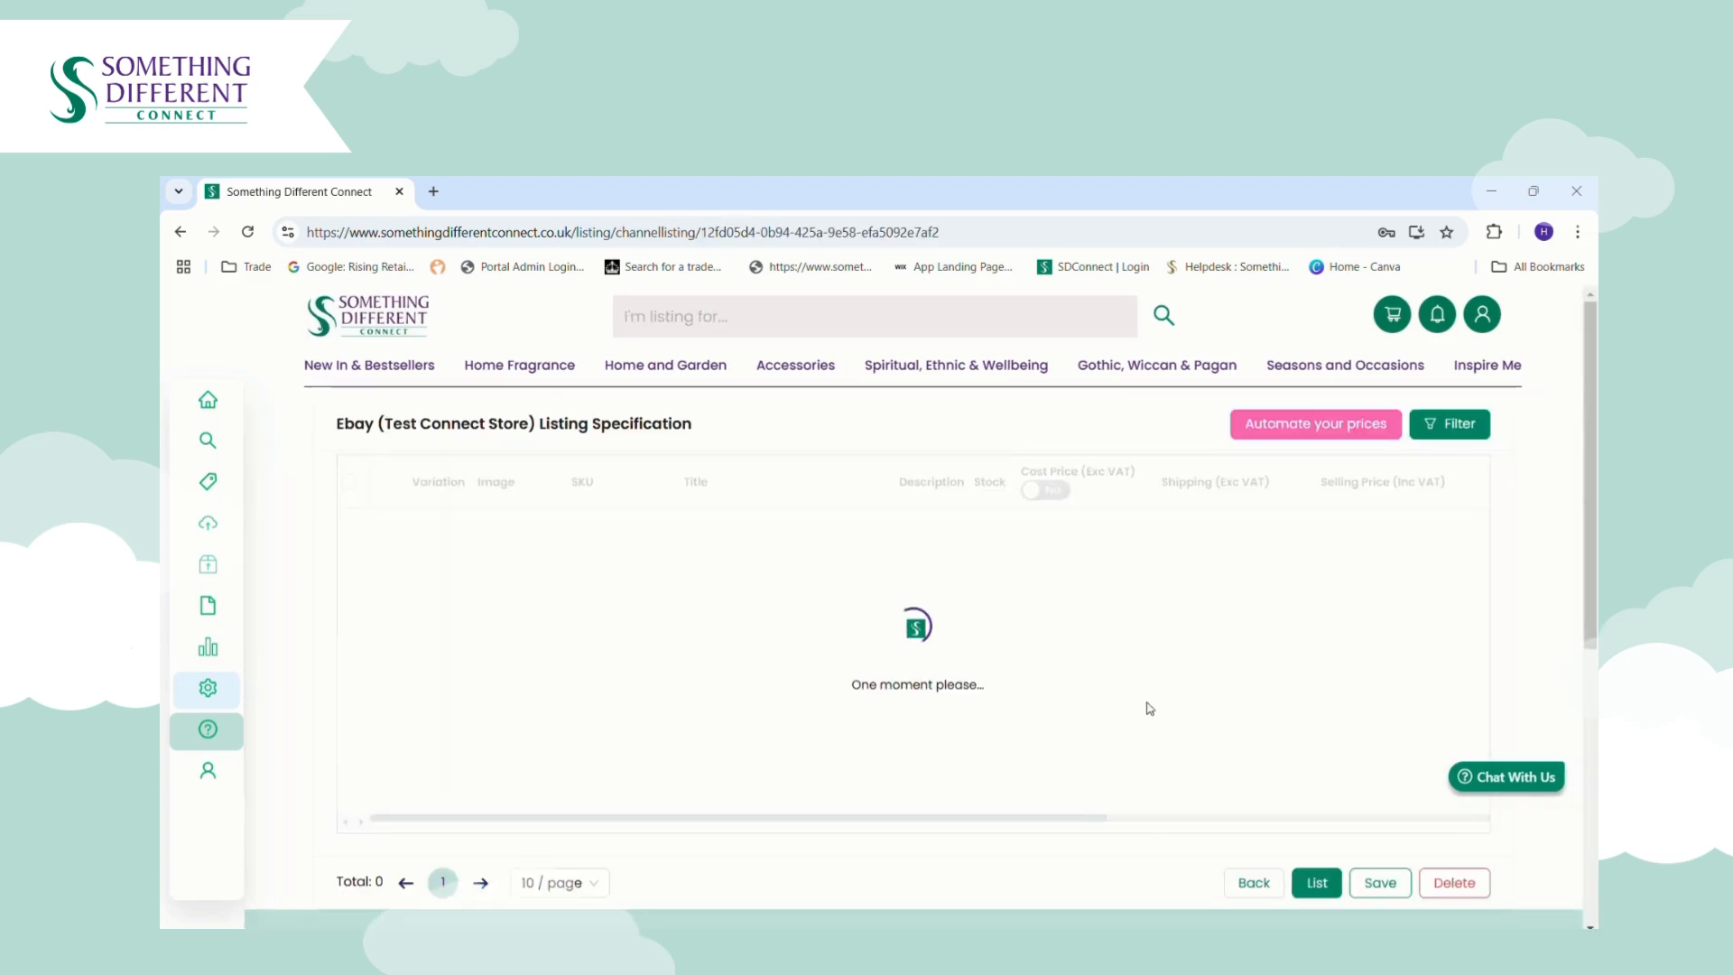
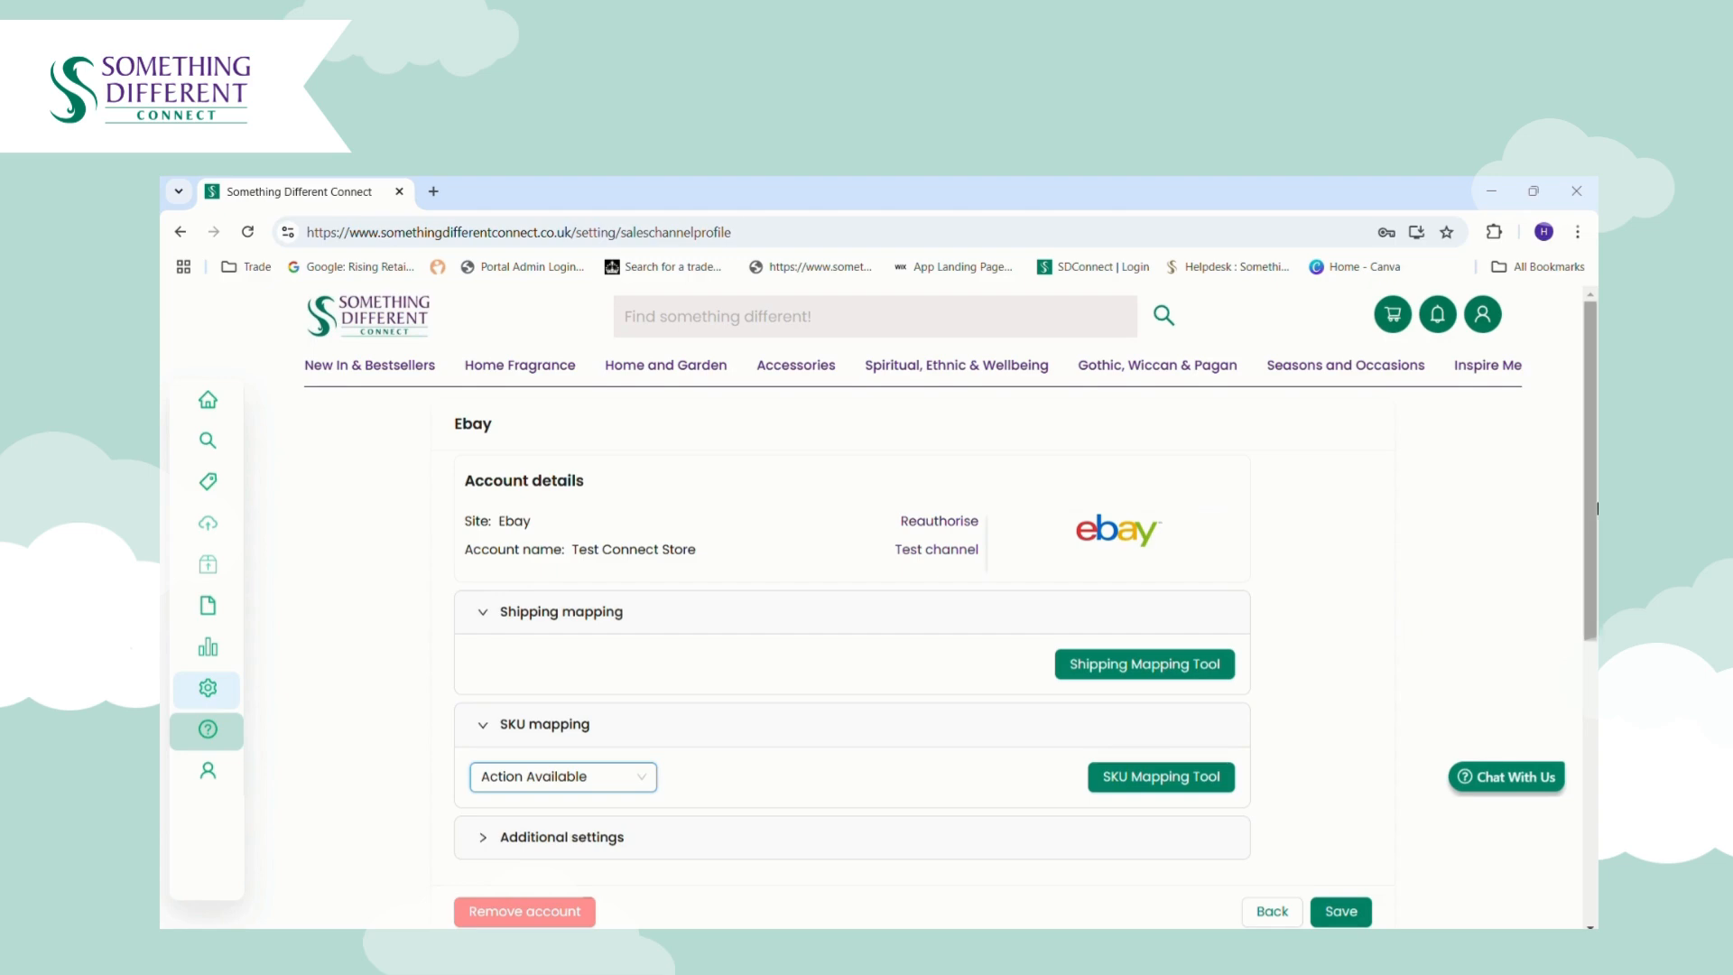
- Expand the eBay channel's additional settings and view the Stock Configuration On Listing options
drag(1594, 497, 1596, 612)
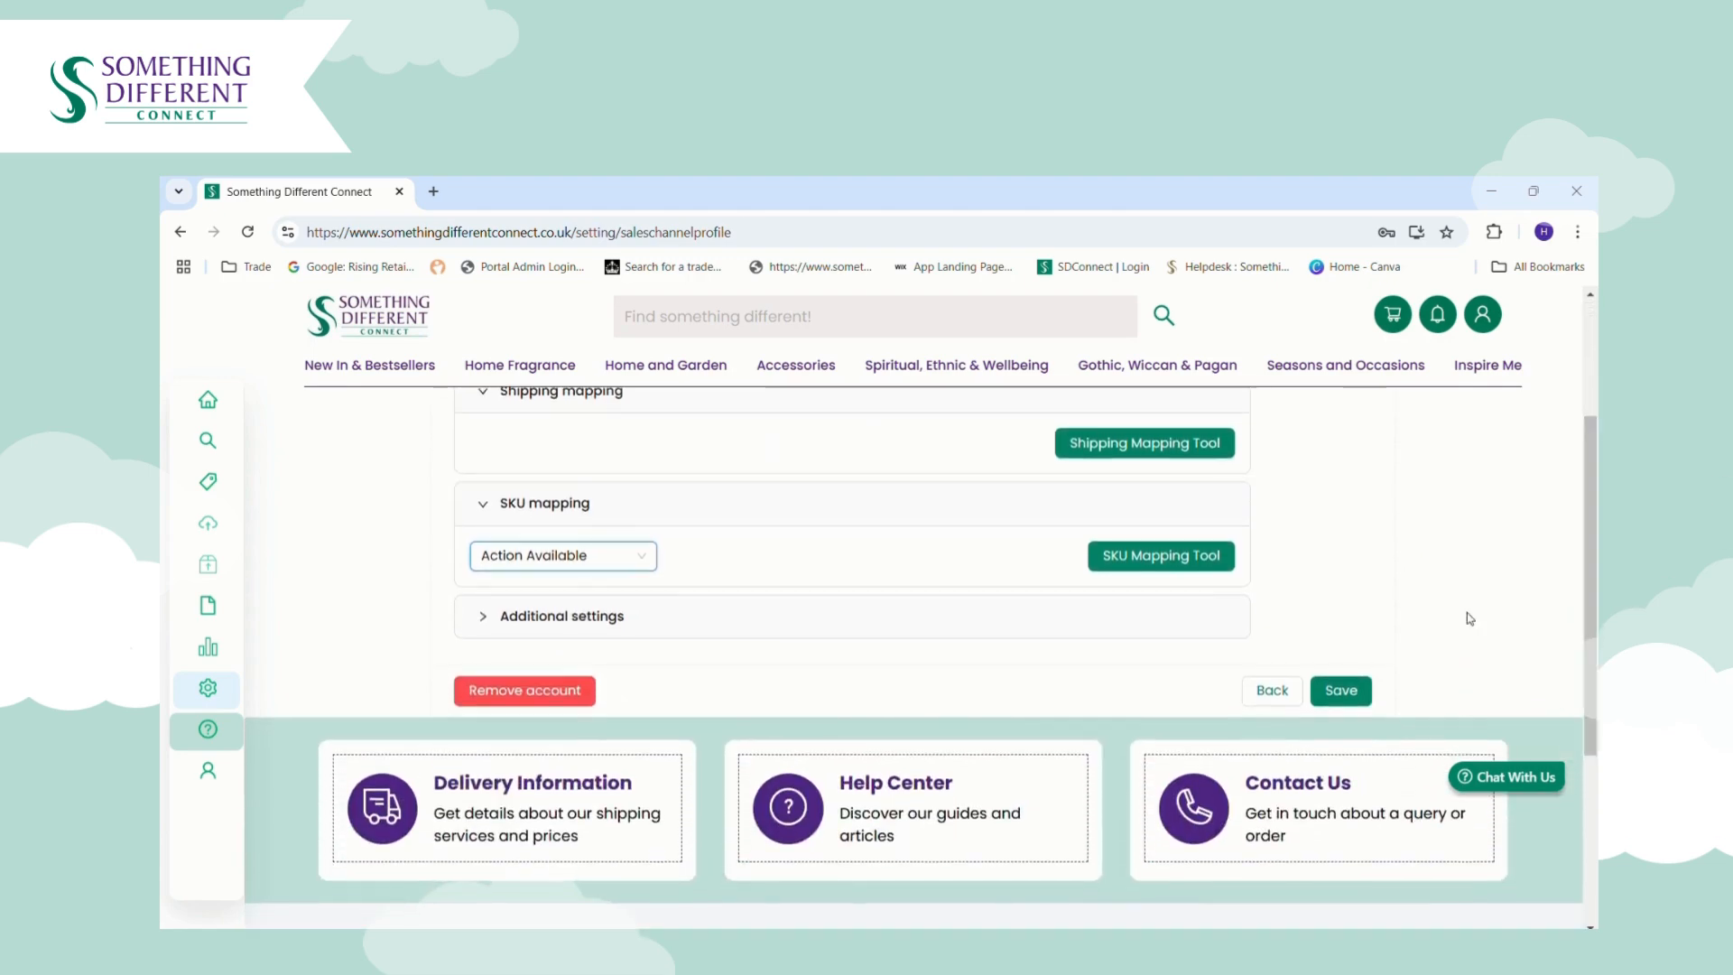
click(907, 602)
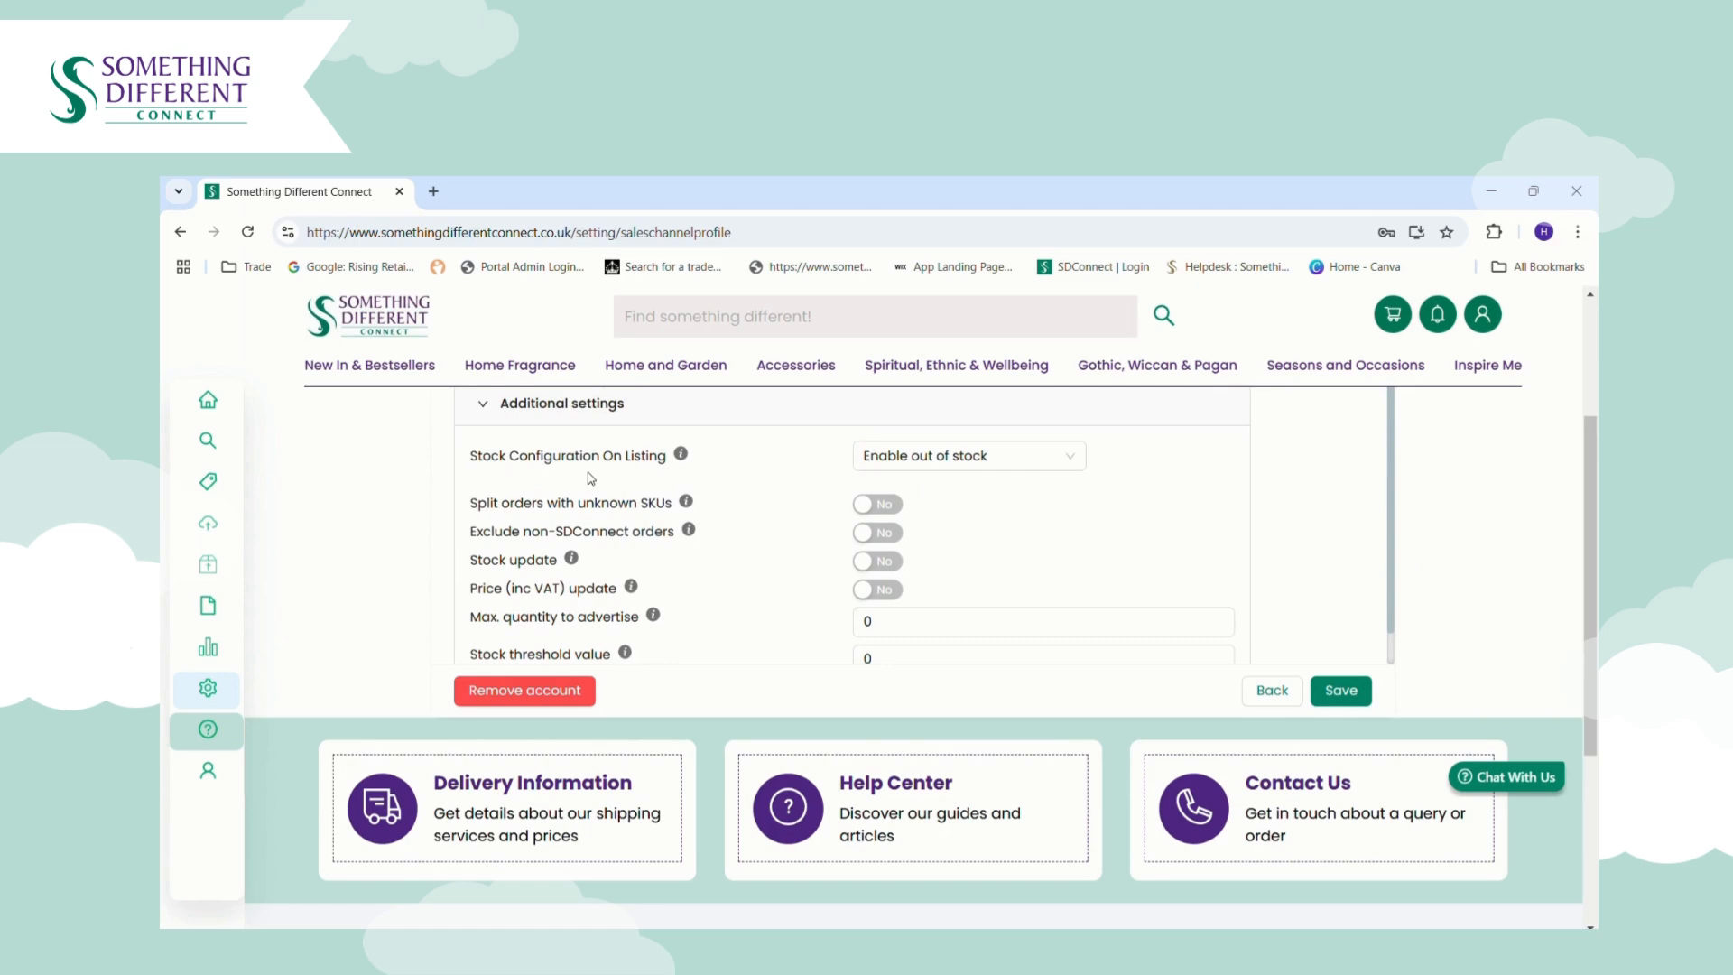
click(920, 469)
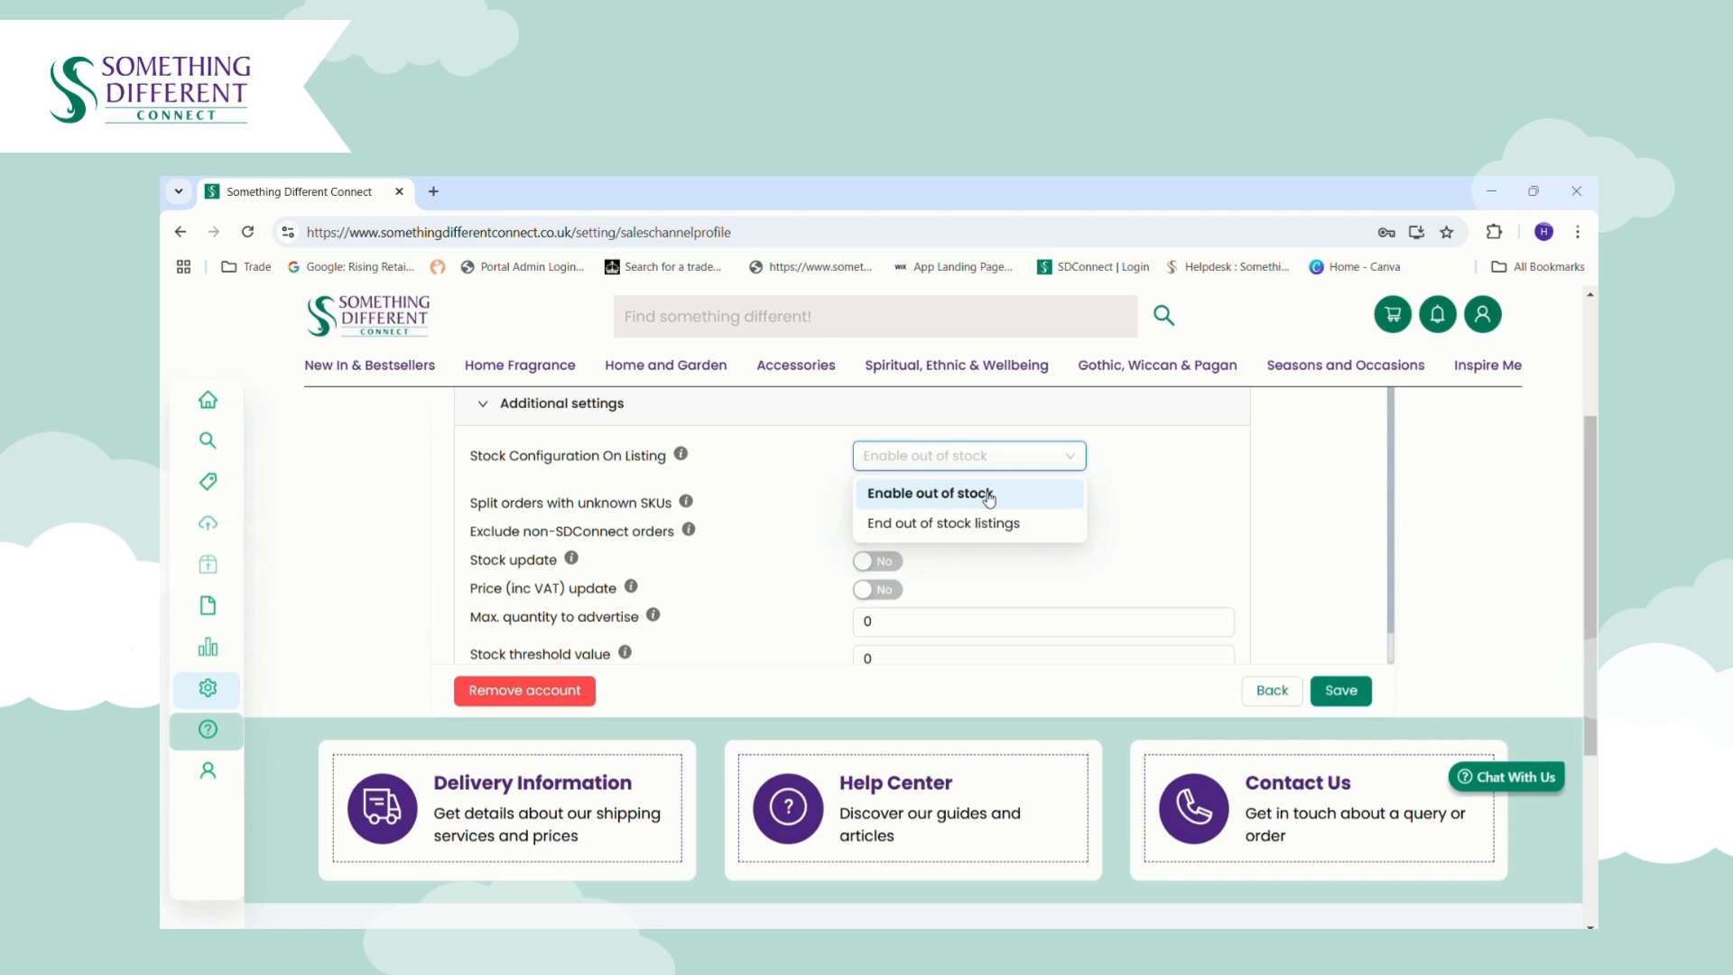
click(1152, 459)
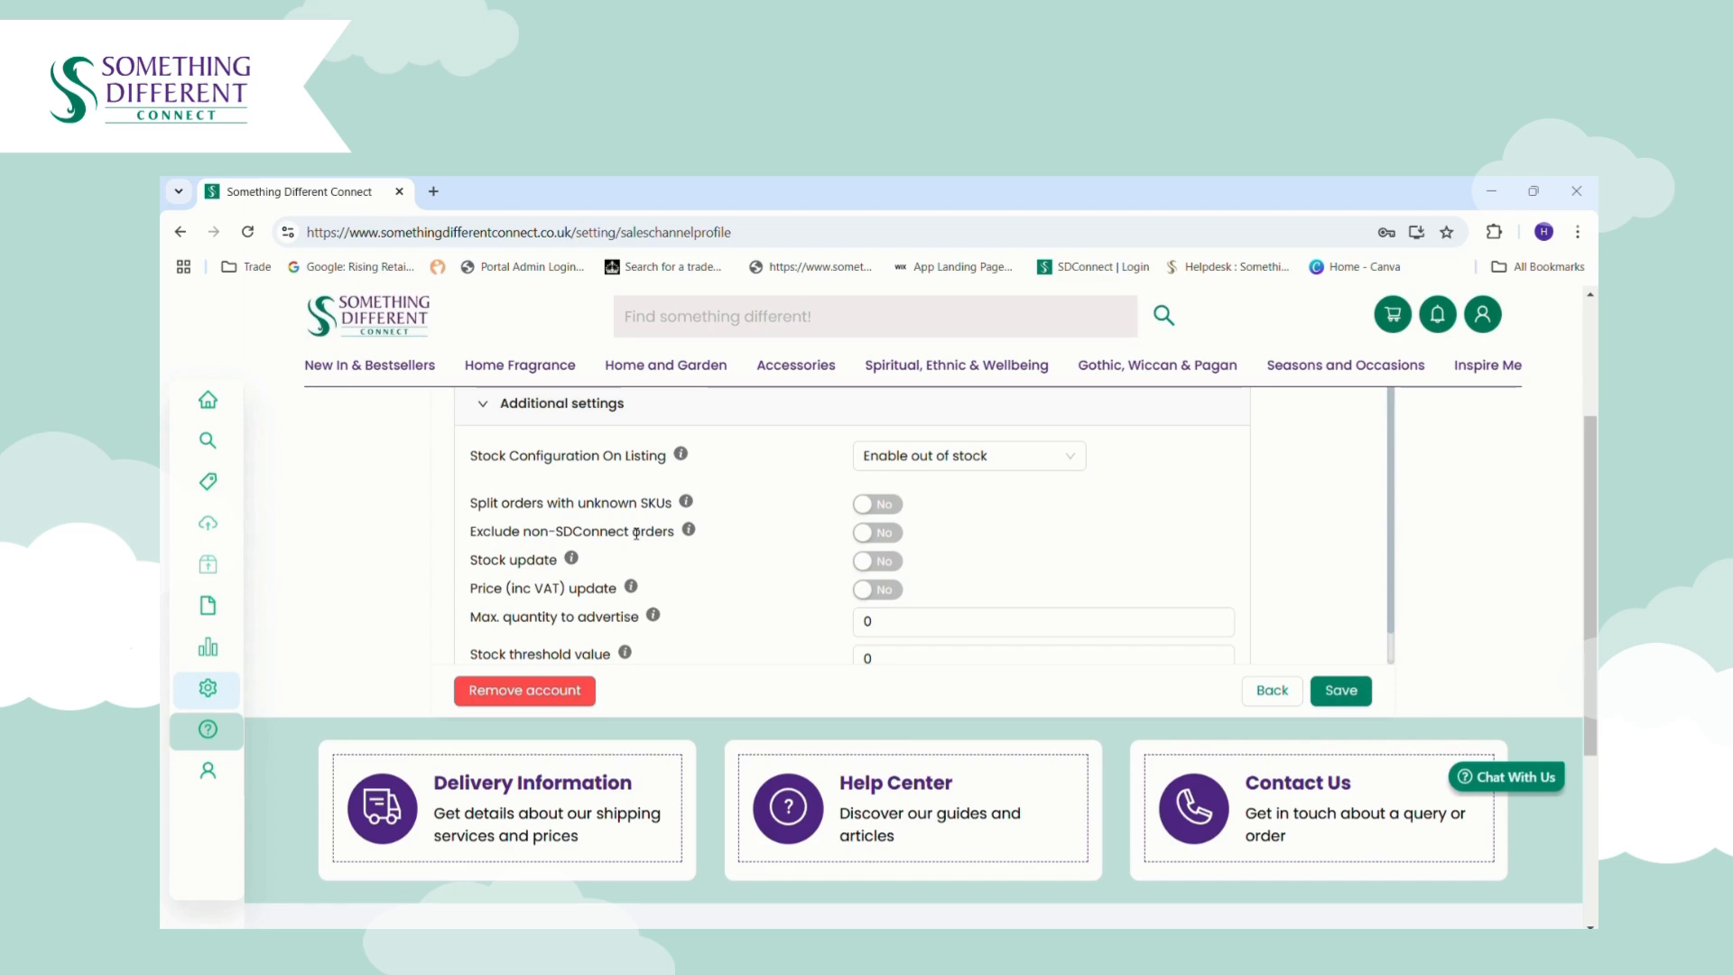
- Turn on Exclude non-SDConnect orders, Stock update and Price (inc VAT) update for the eBay channel
click(893, 532)
scroll(1395, 538, down, 1)
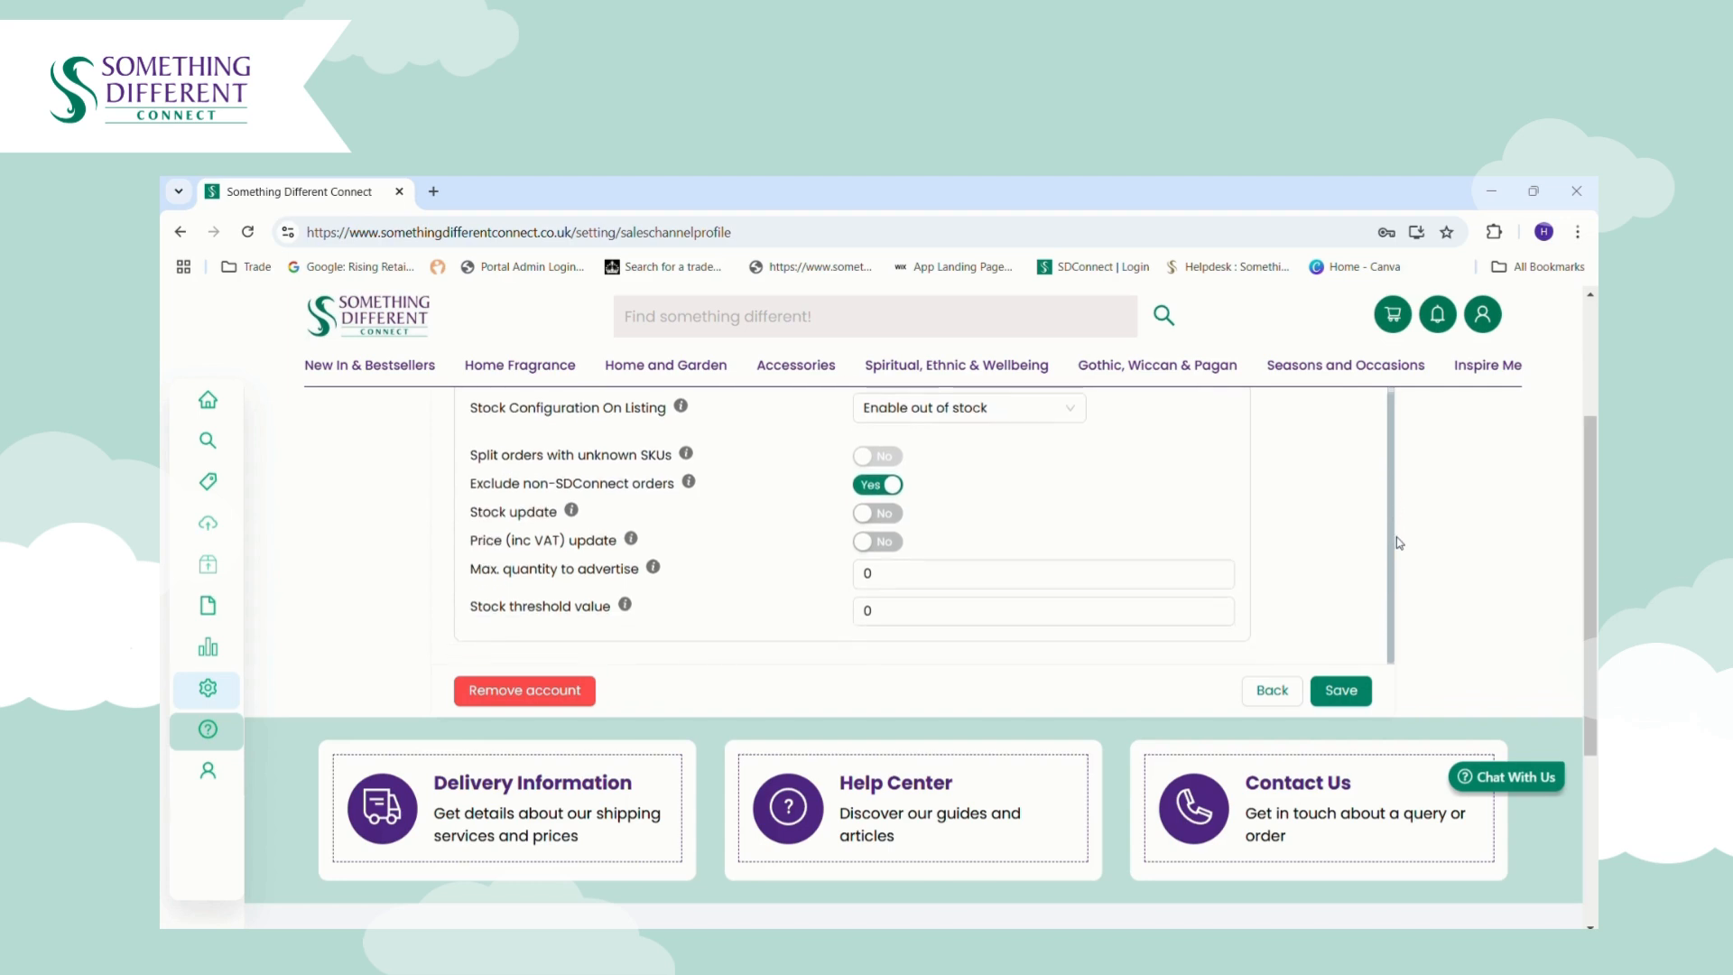
click(897, 516)
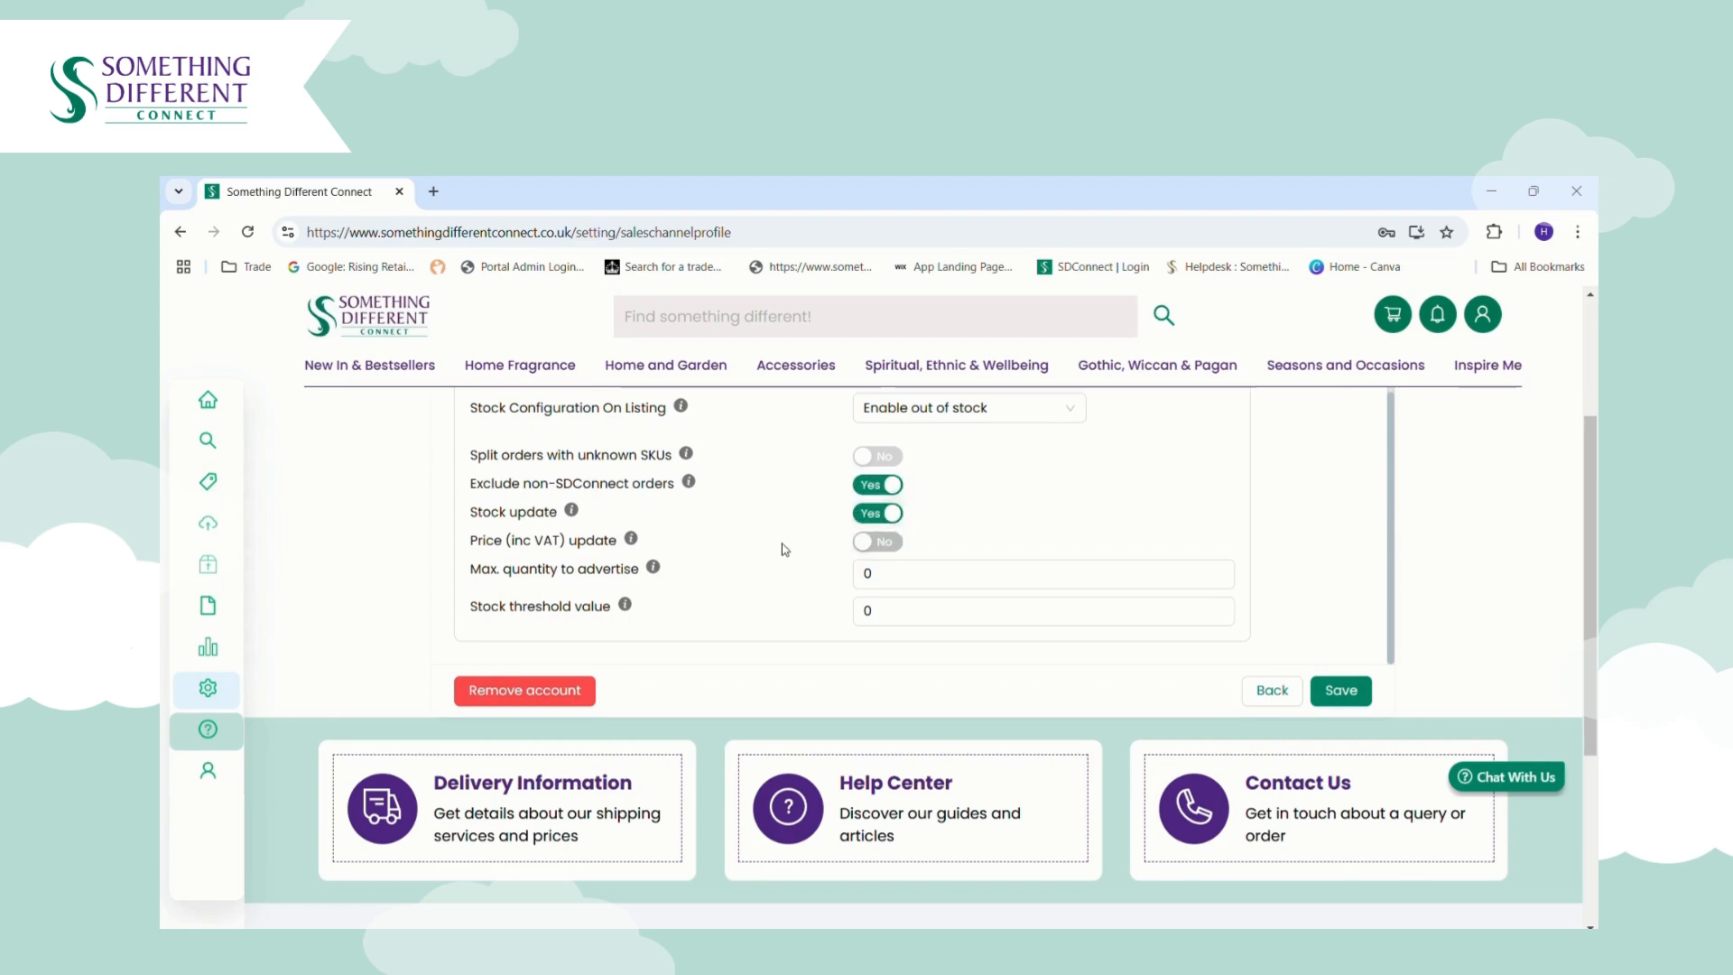
click(896, 544)
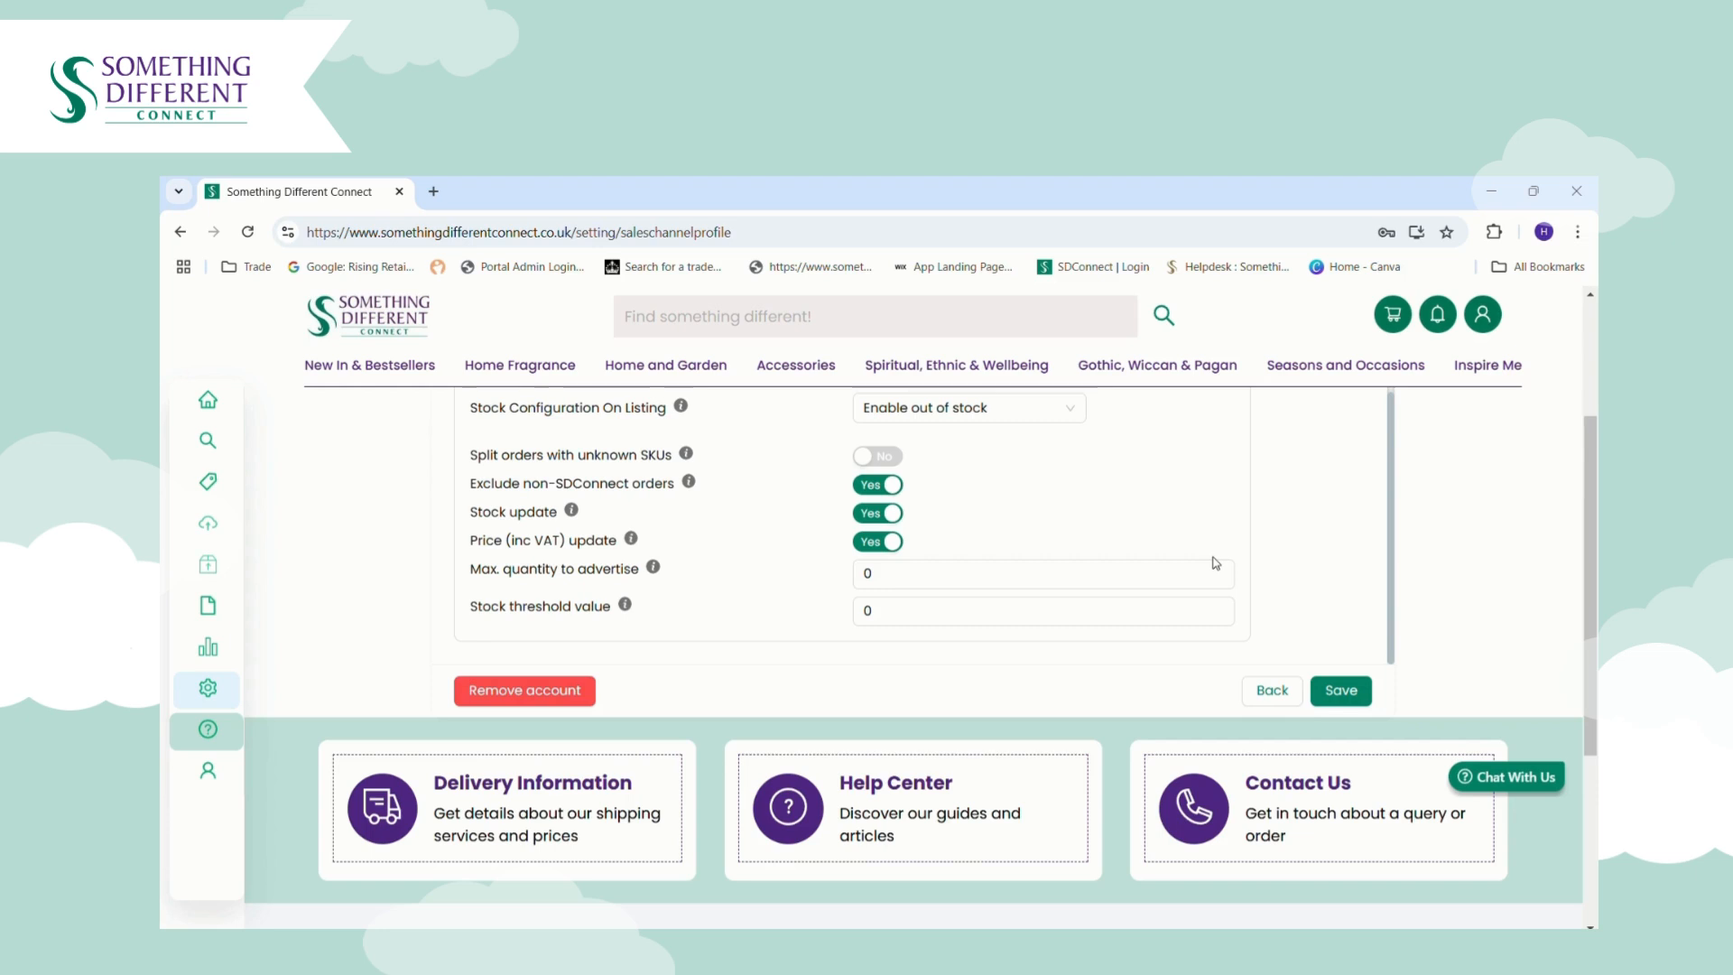
- Set the max quantity to advertise to 30 and the stock threshold value to 5, and save the channel settings
click(1008, 579)
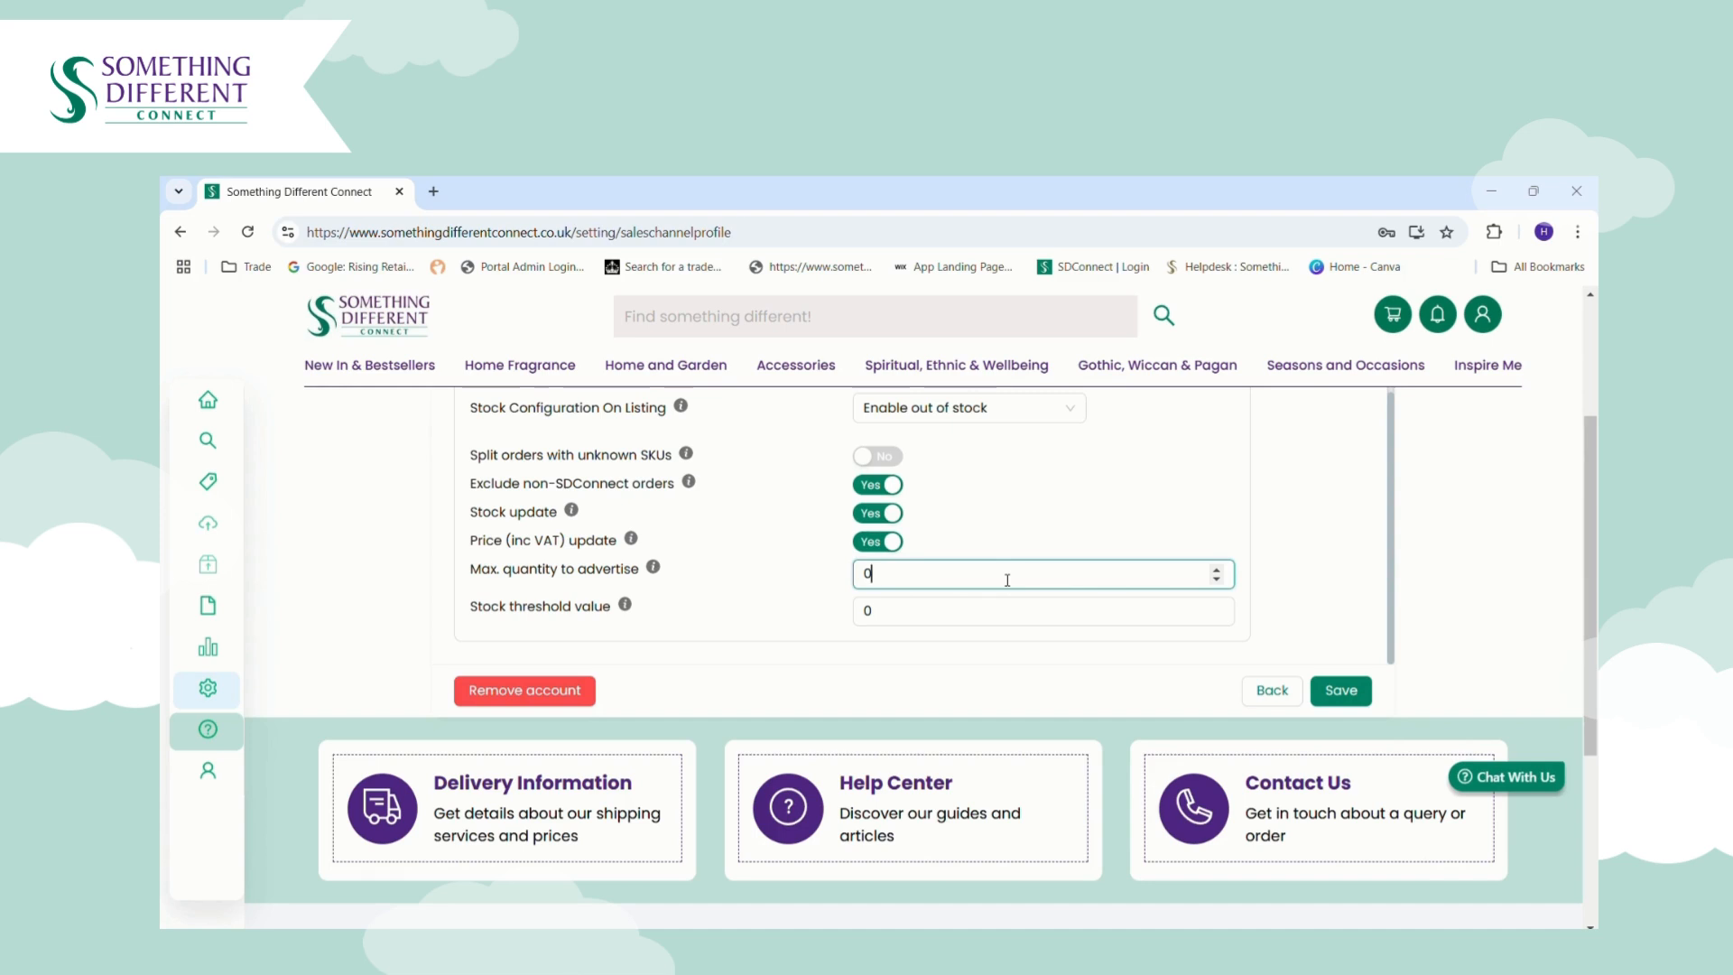
key(BackSpace)
text(30)
click(964, 620)
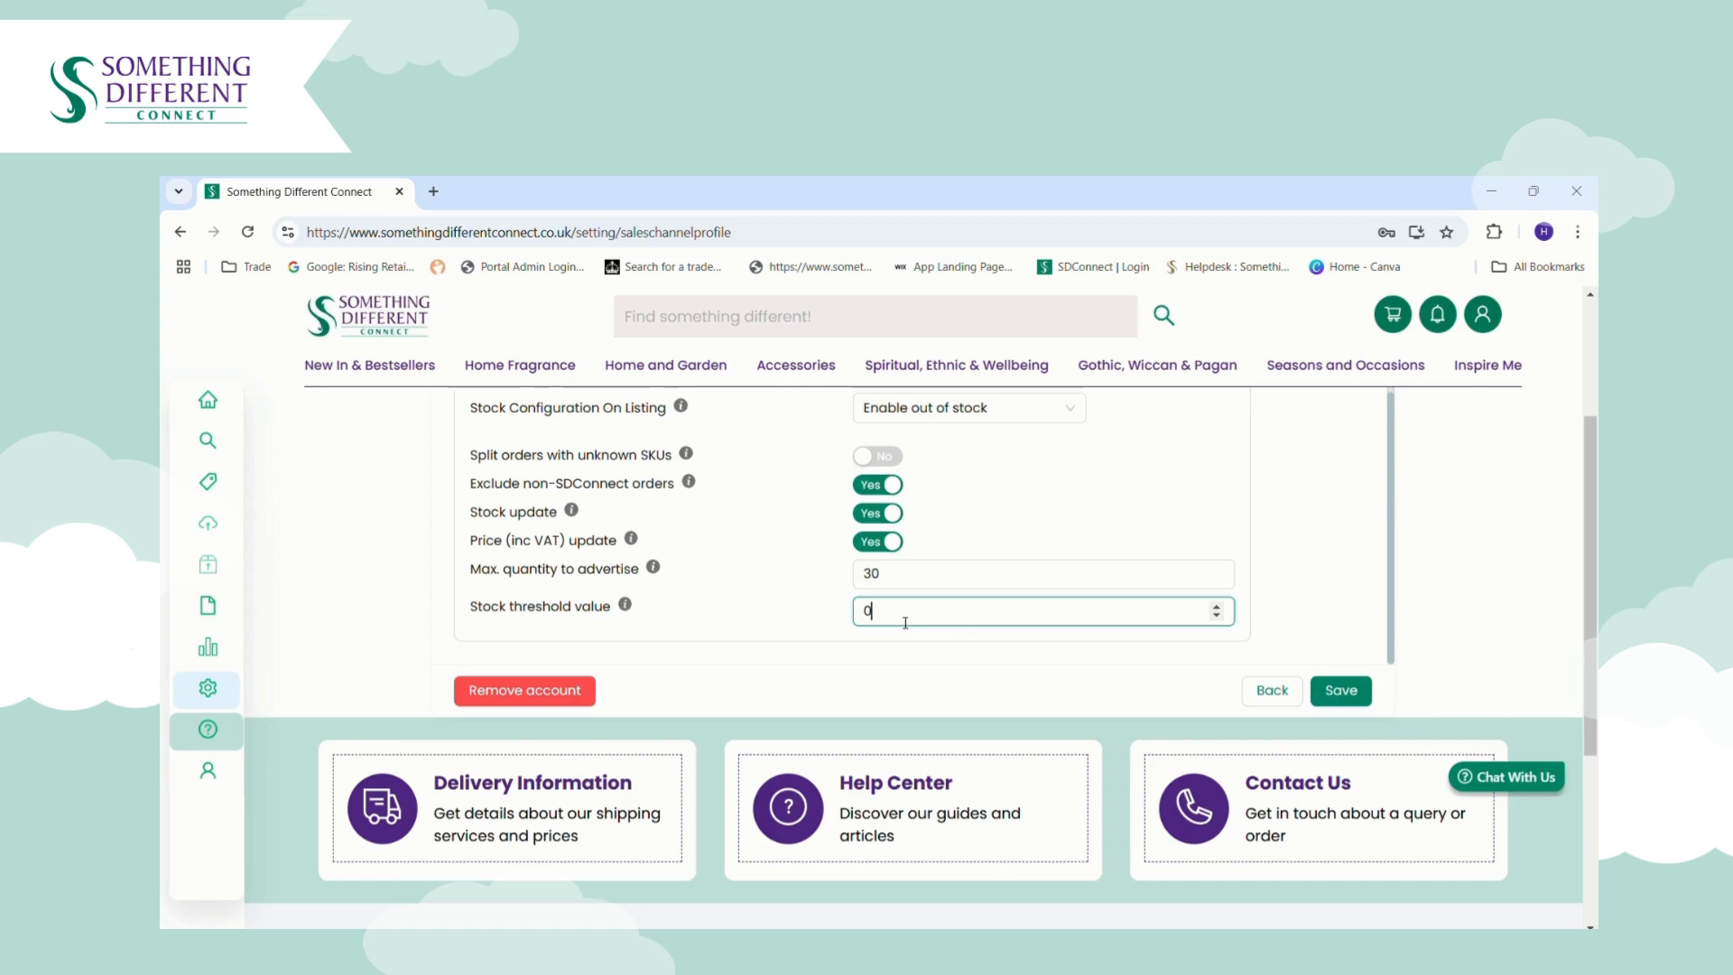
key(BackSpace)
text(5)
click(1343, 693)
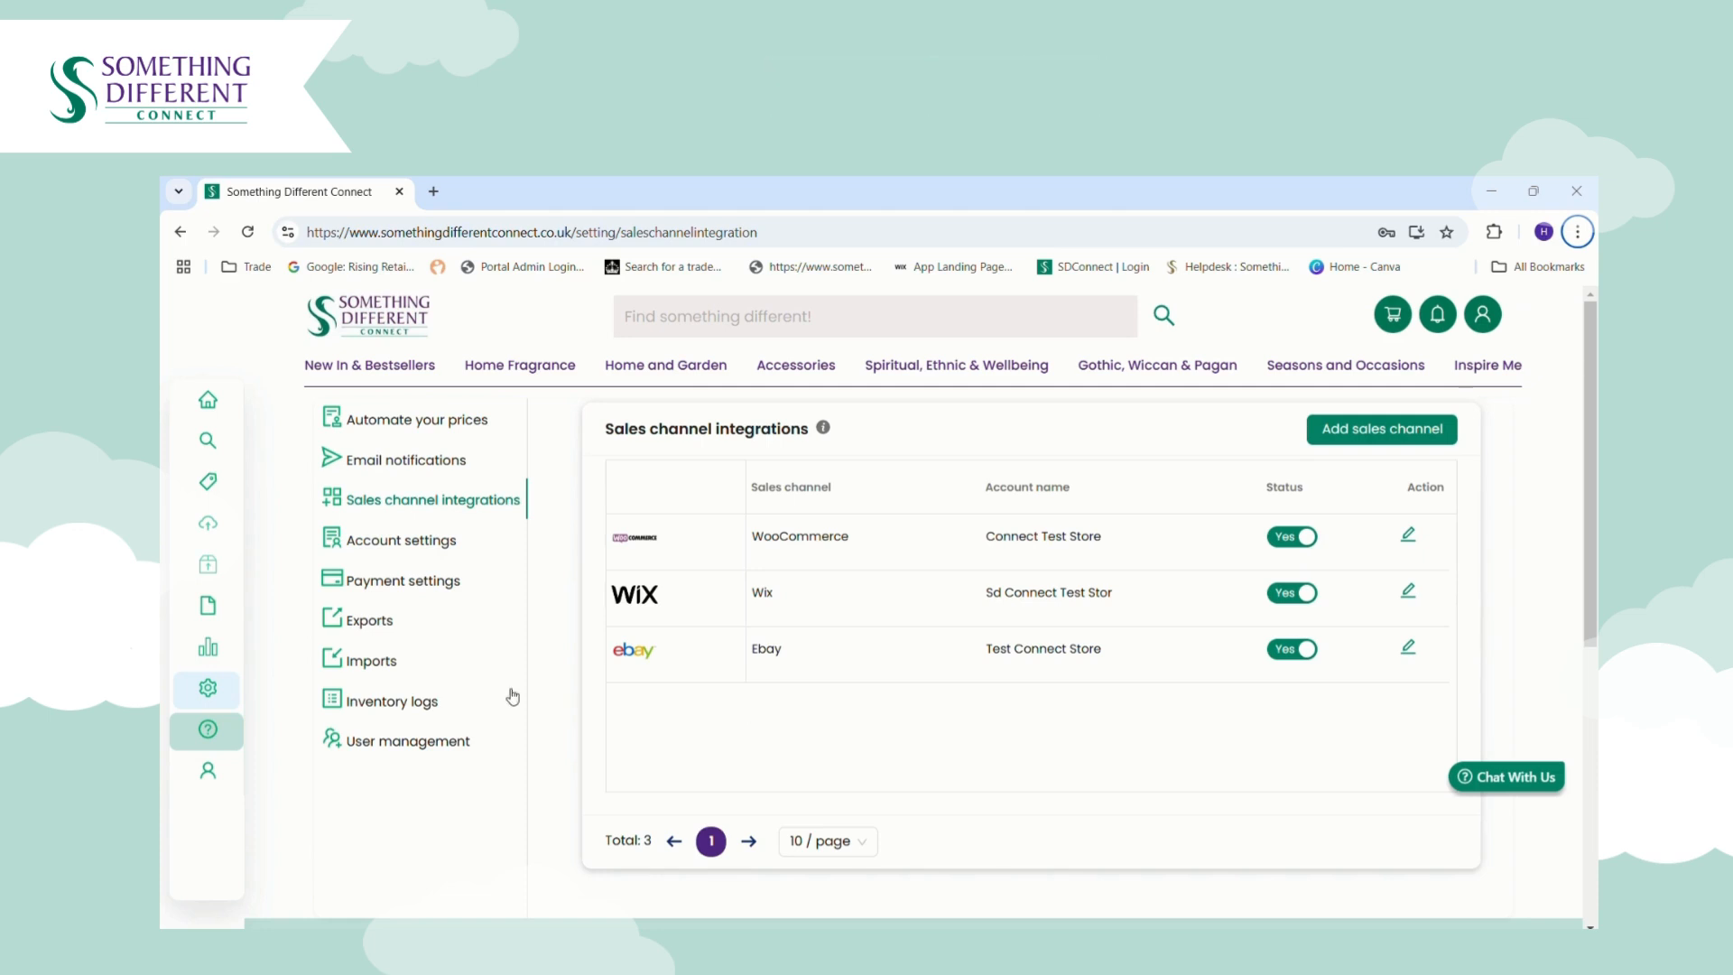
- Open the Listing Manager overview of all sales channels
mouse_move(208, 522)
click(262, 570)
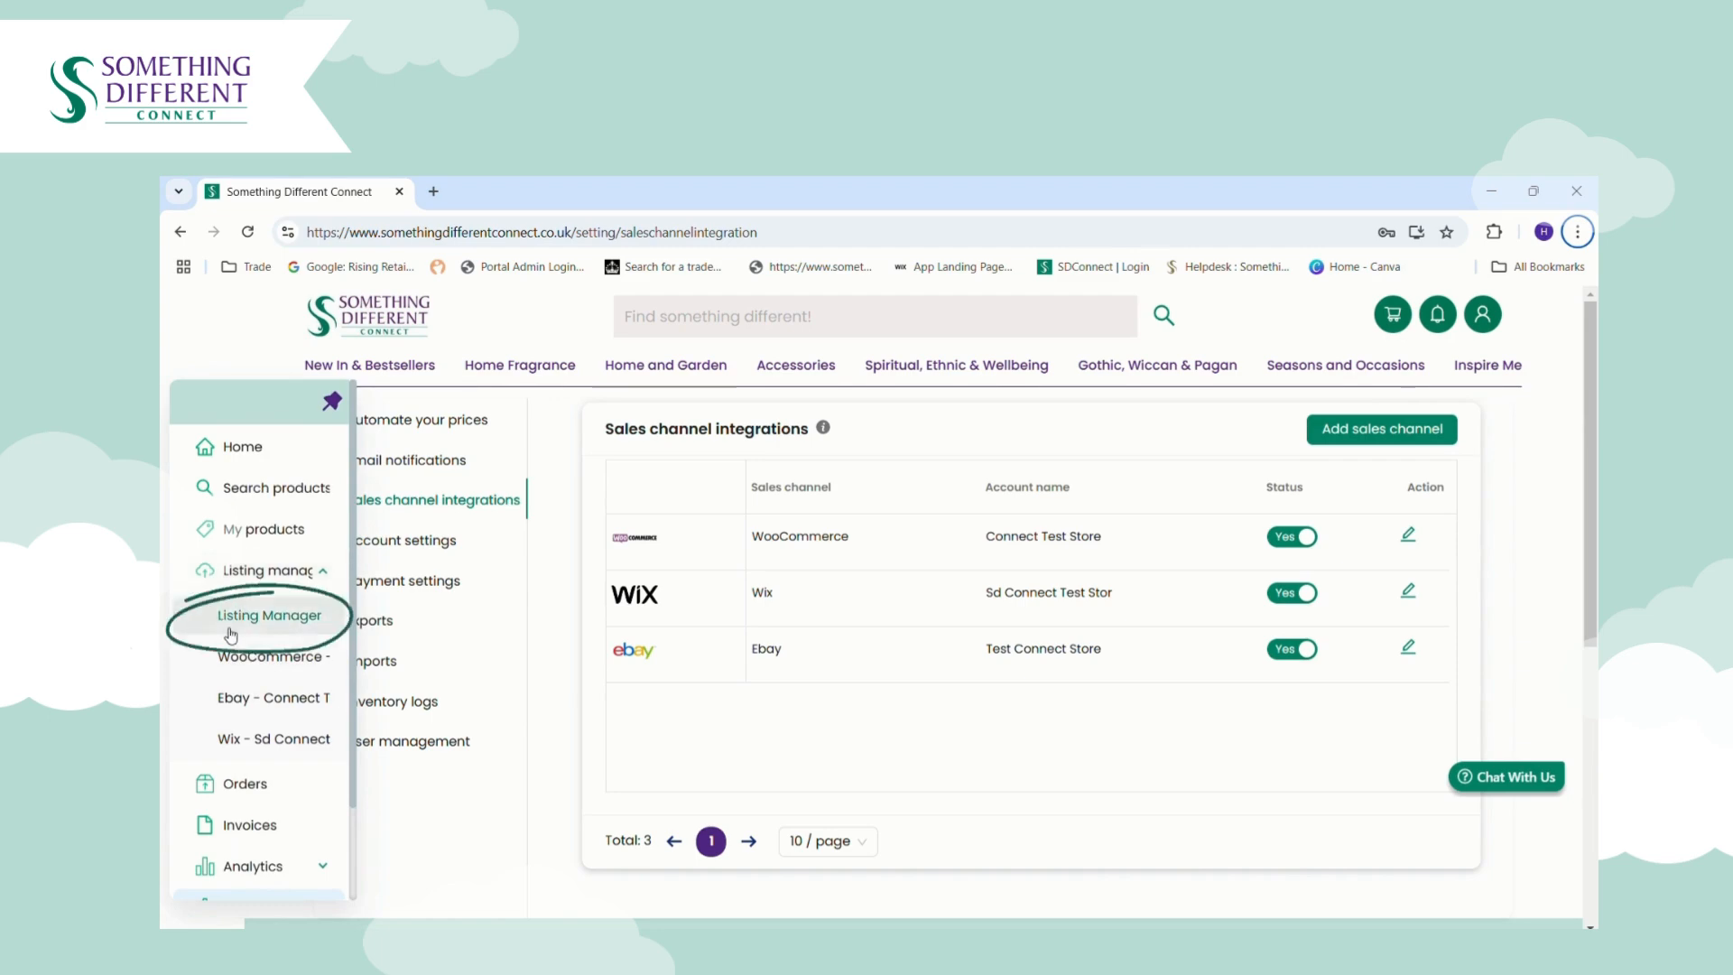
click(231, 634)
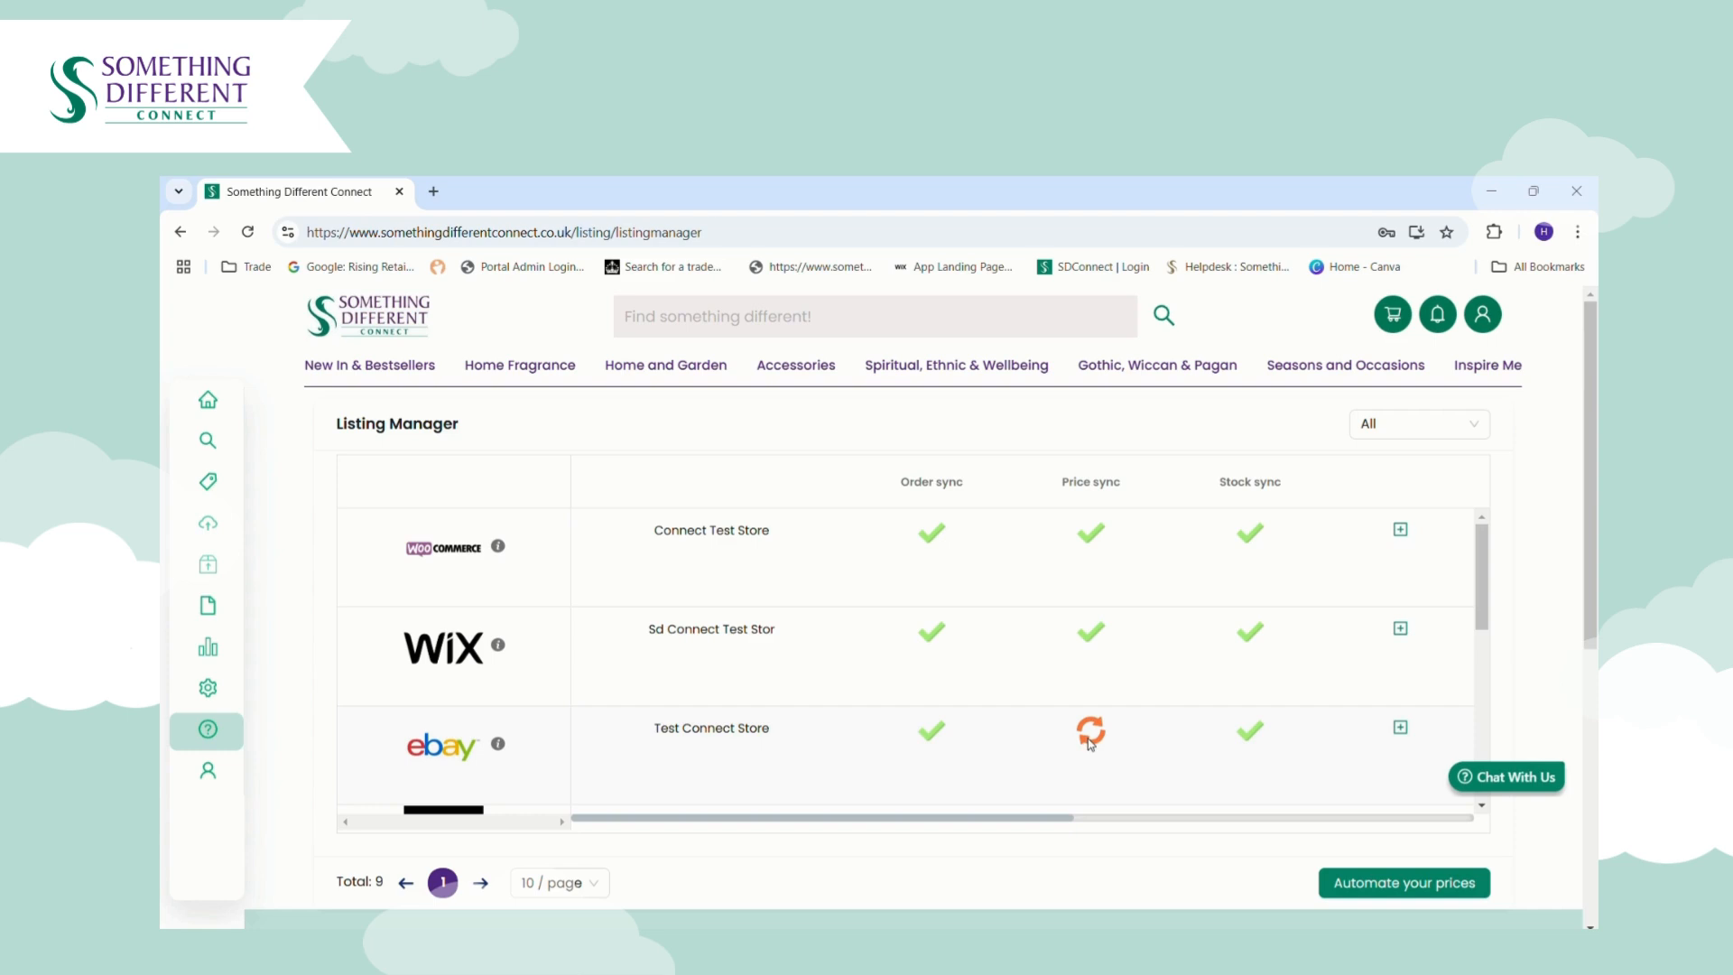
- Check the eBay store's order, price and stock sync details and view its listing profile
scroll(1462, 646, down, 2)
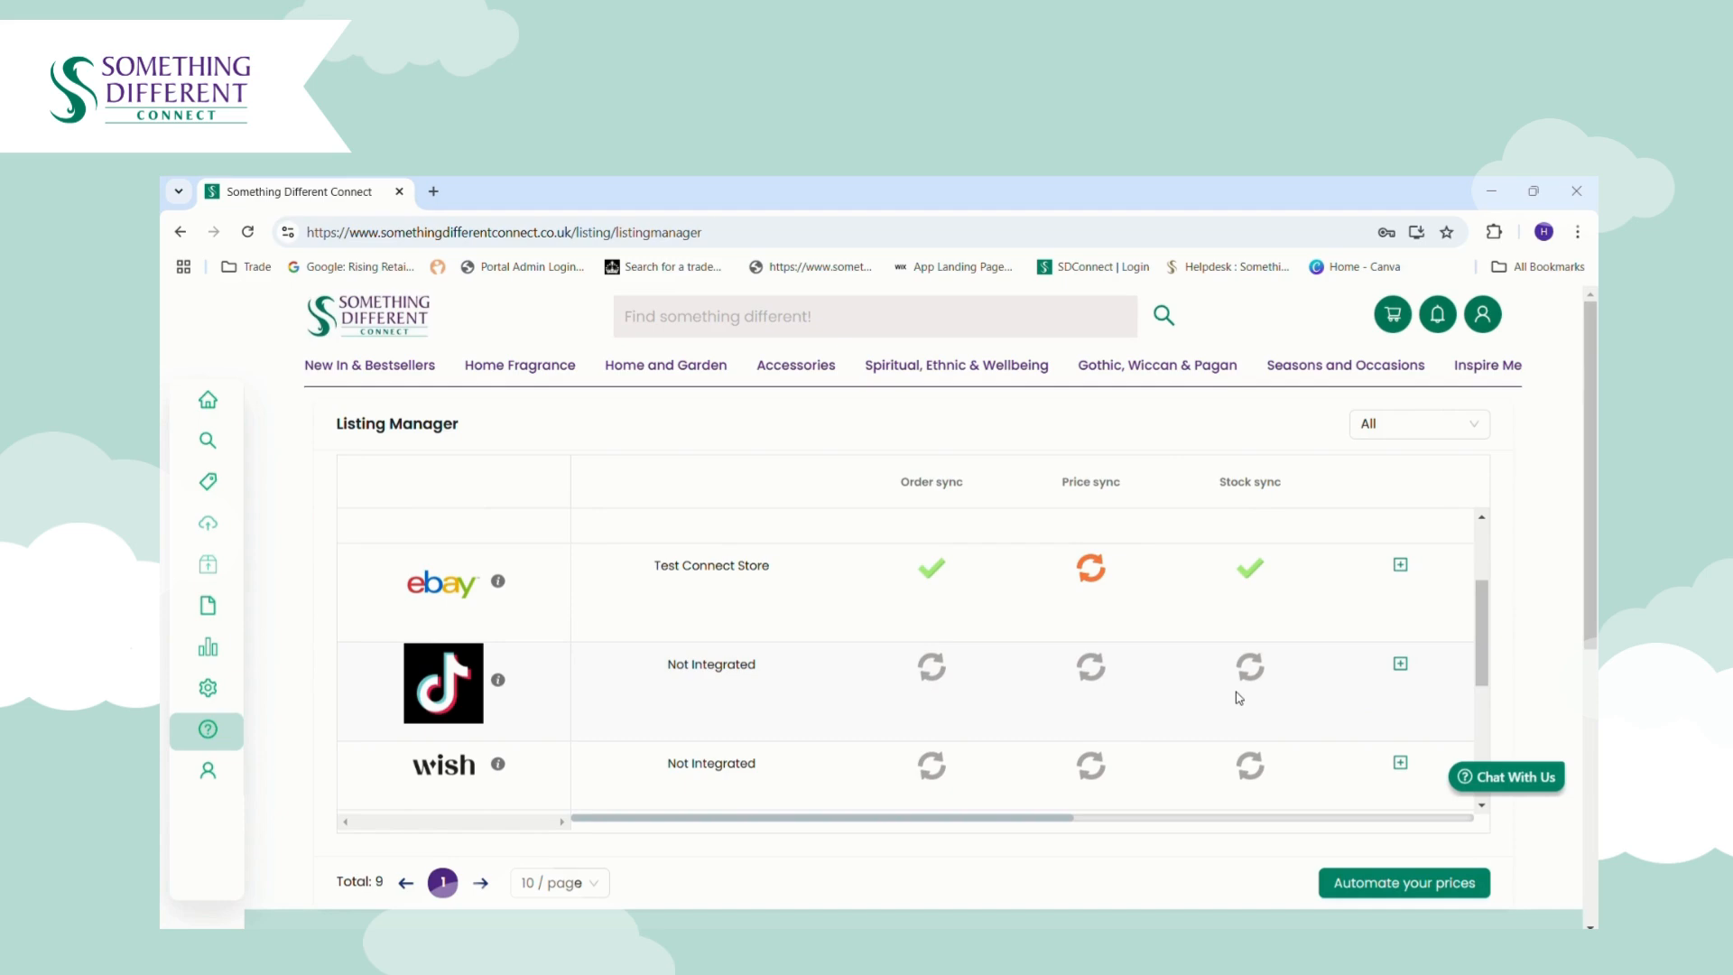
click(1400, 565)
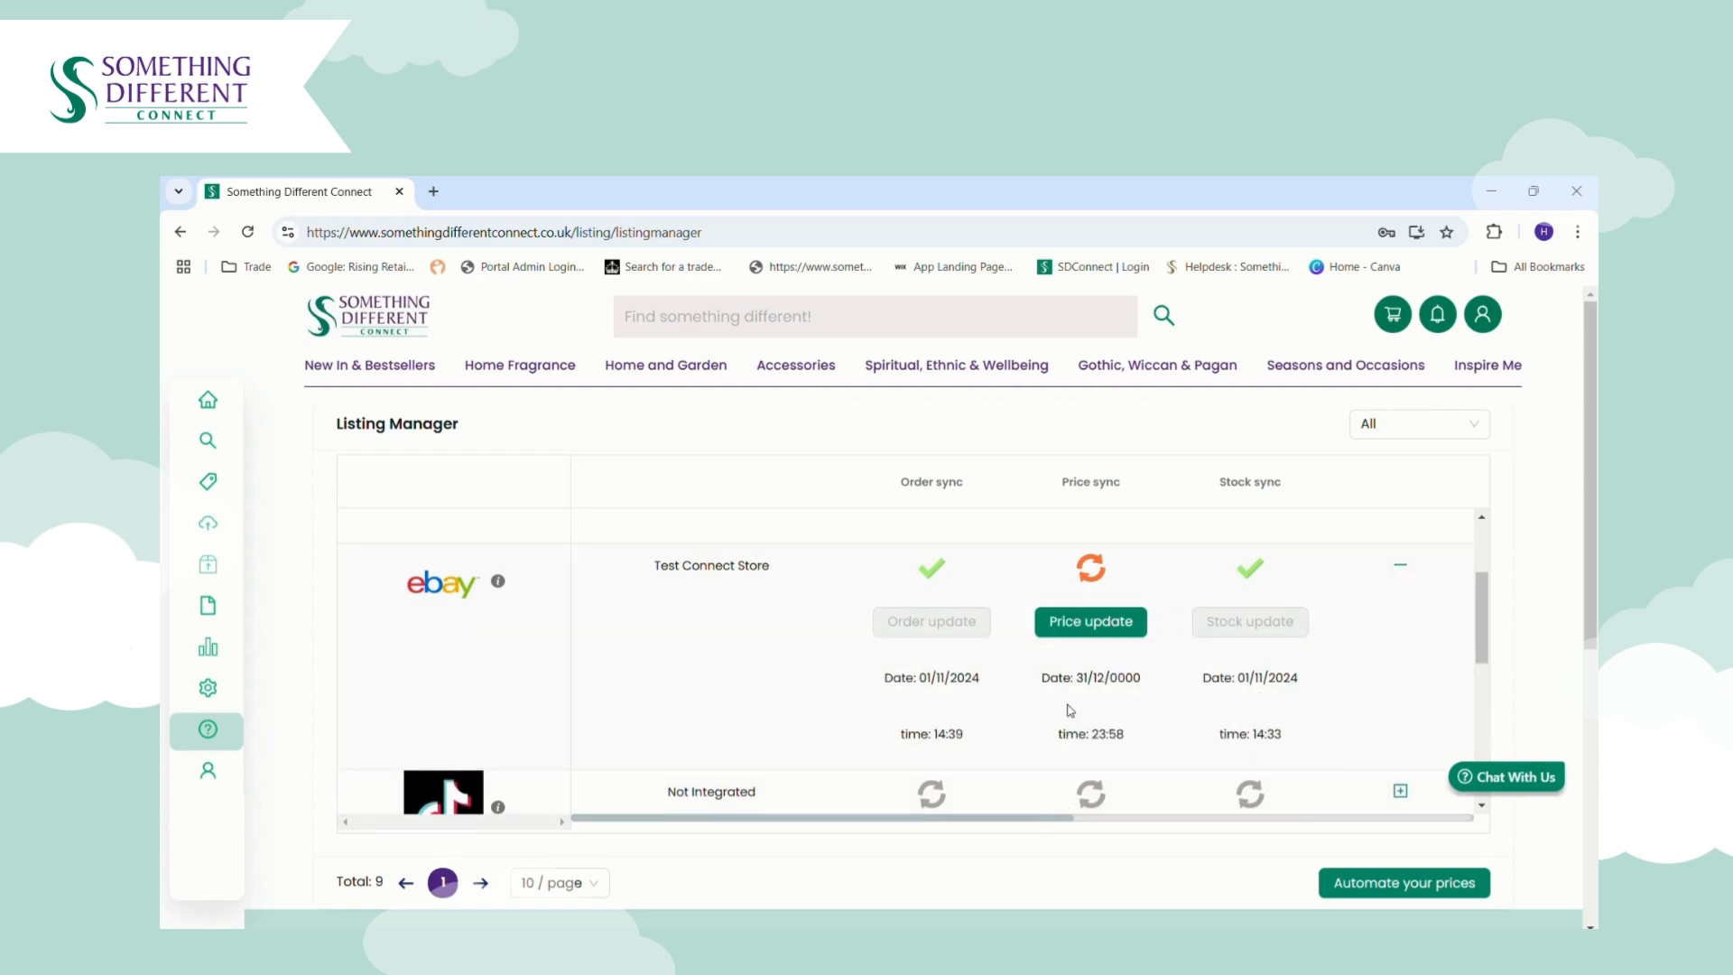
drag(1065, 819, 1387, 812)
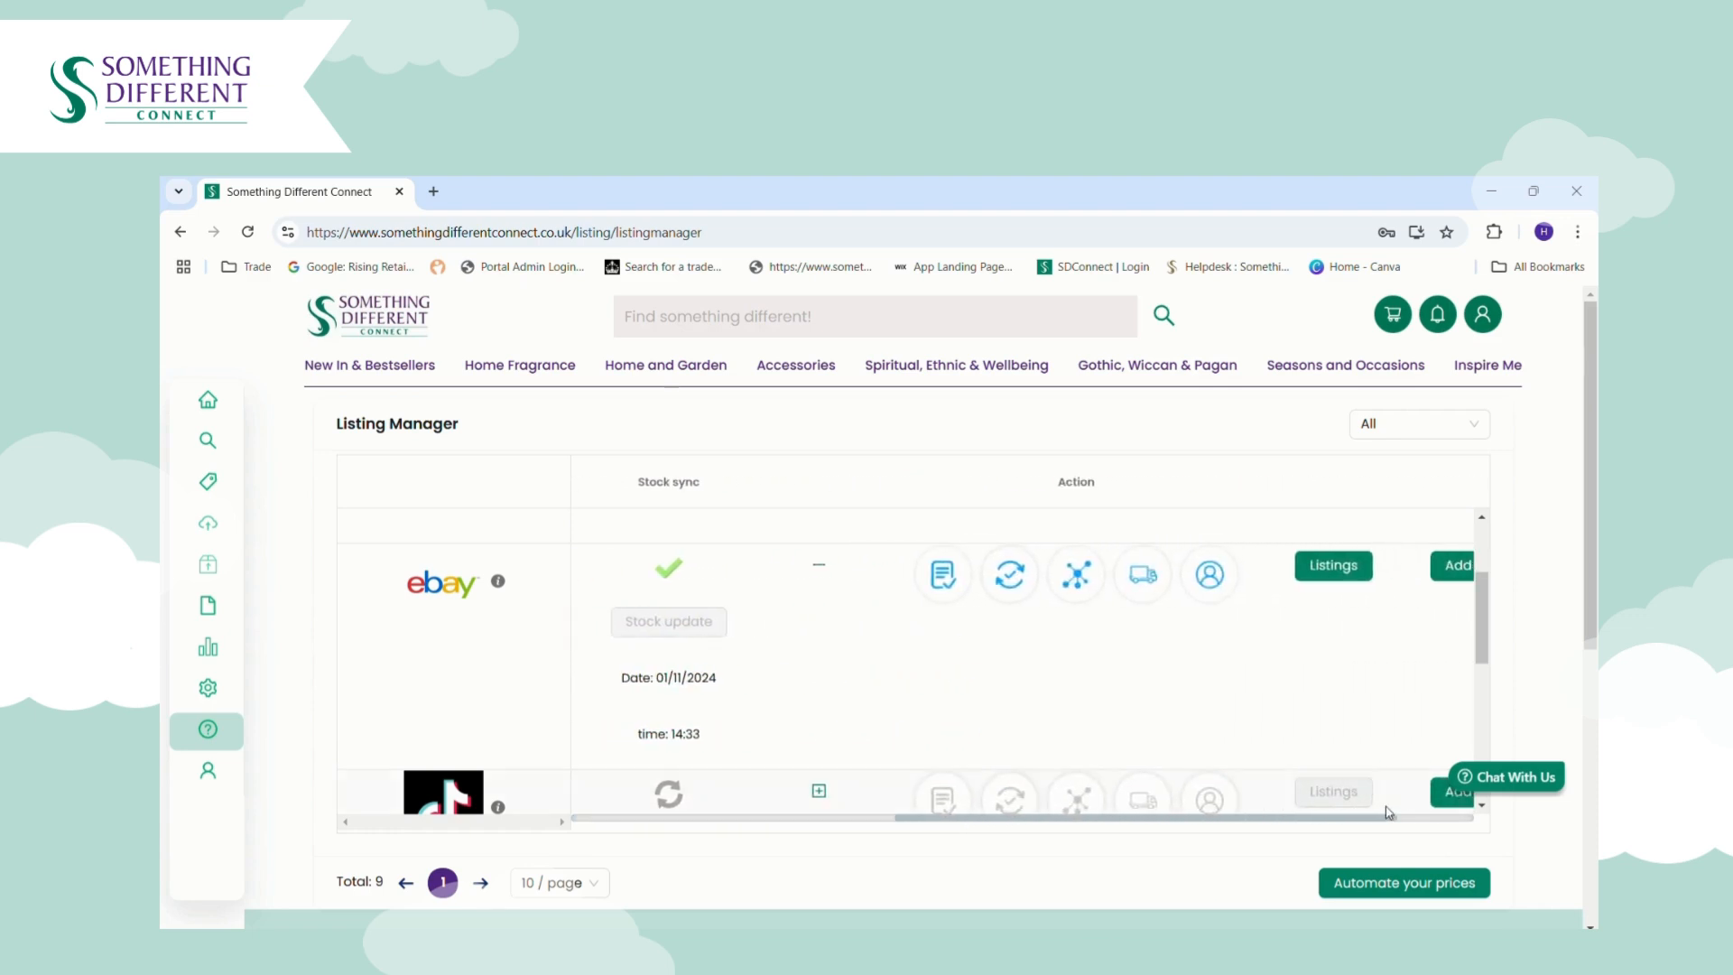
click(1207, 593)
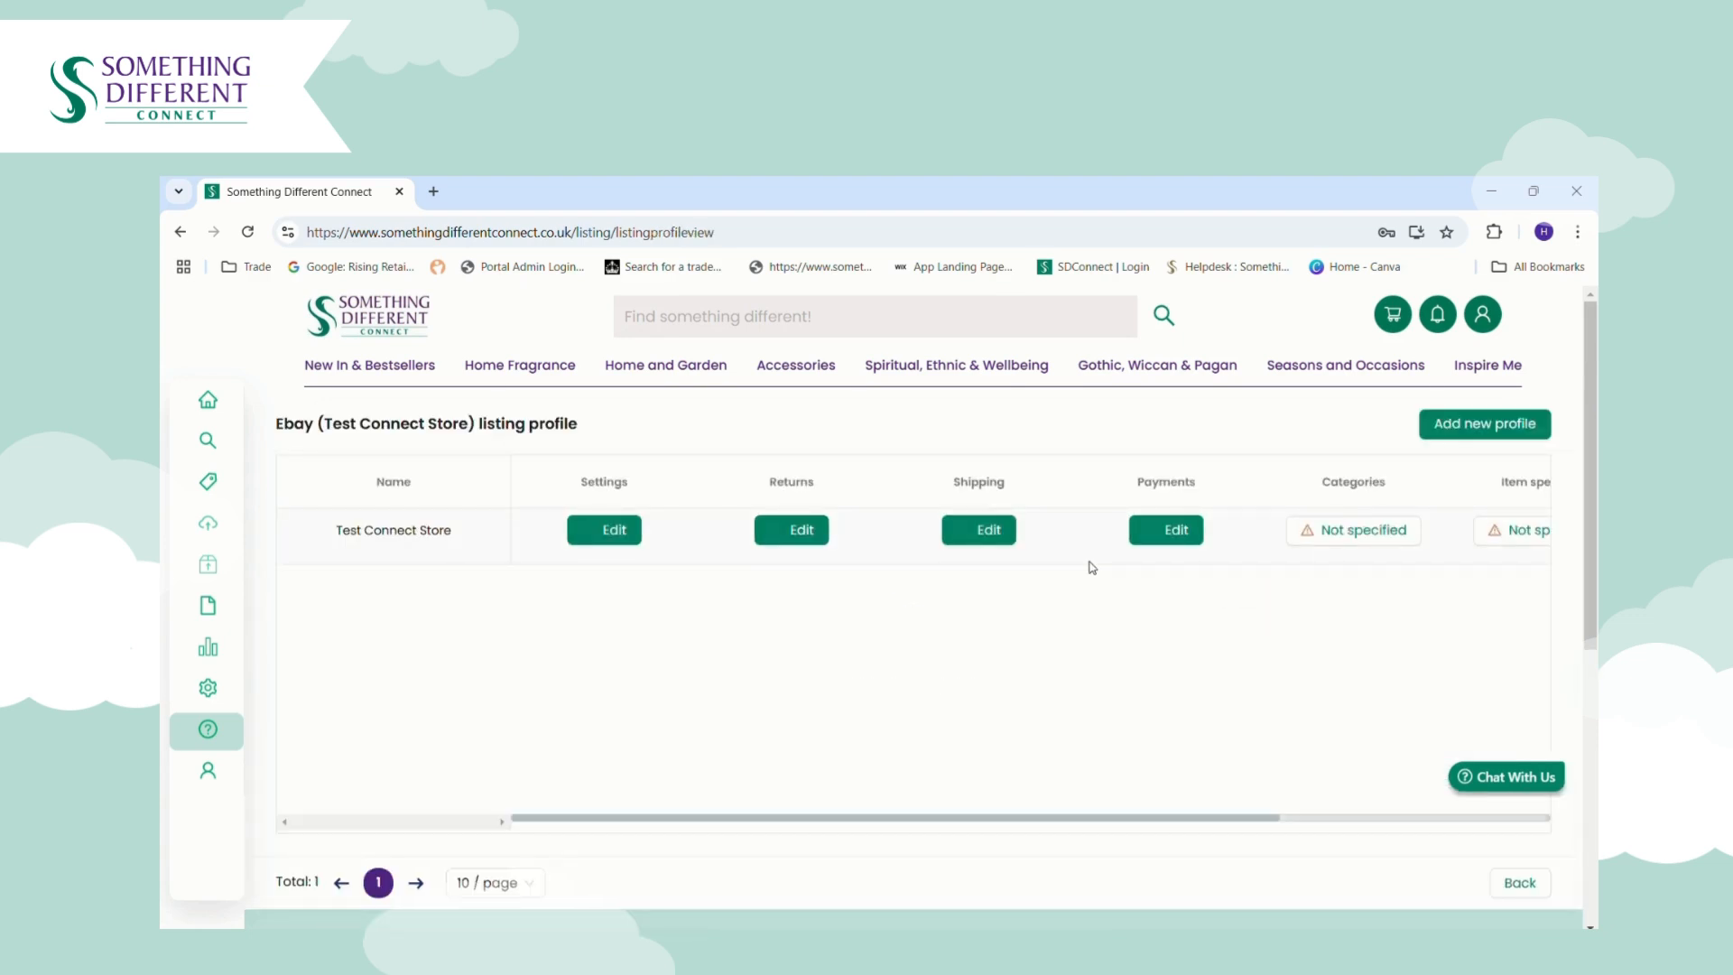
drag(840, 819, 793, 817)
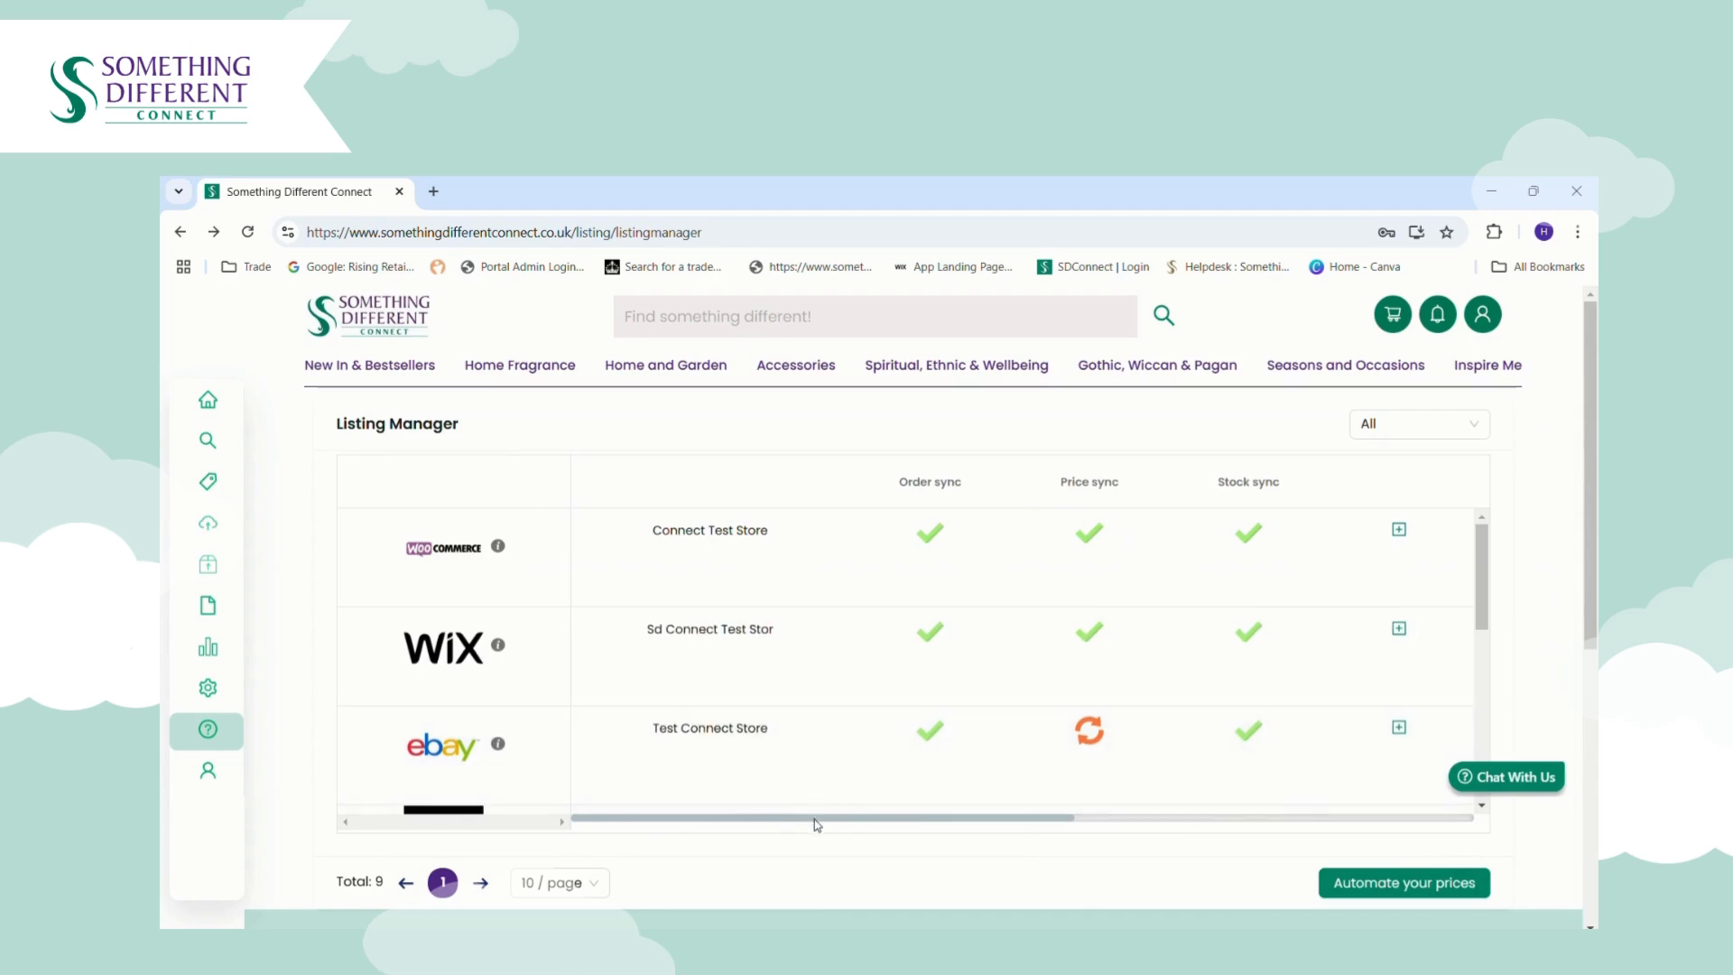
- Open the eBay store's listings and view the product images dialog of the 15cm Cast Iron Cauldron With Pentagram
drag(812, 820, 1216, 832)
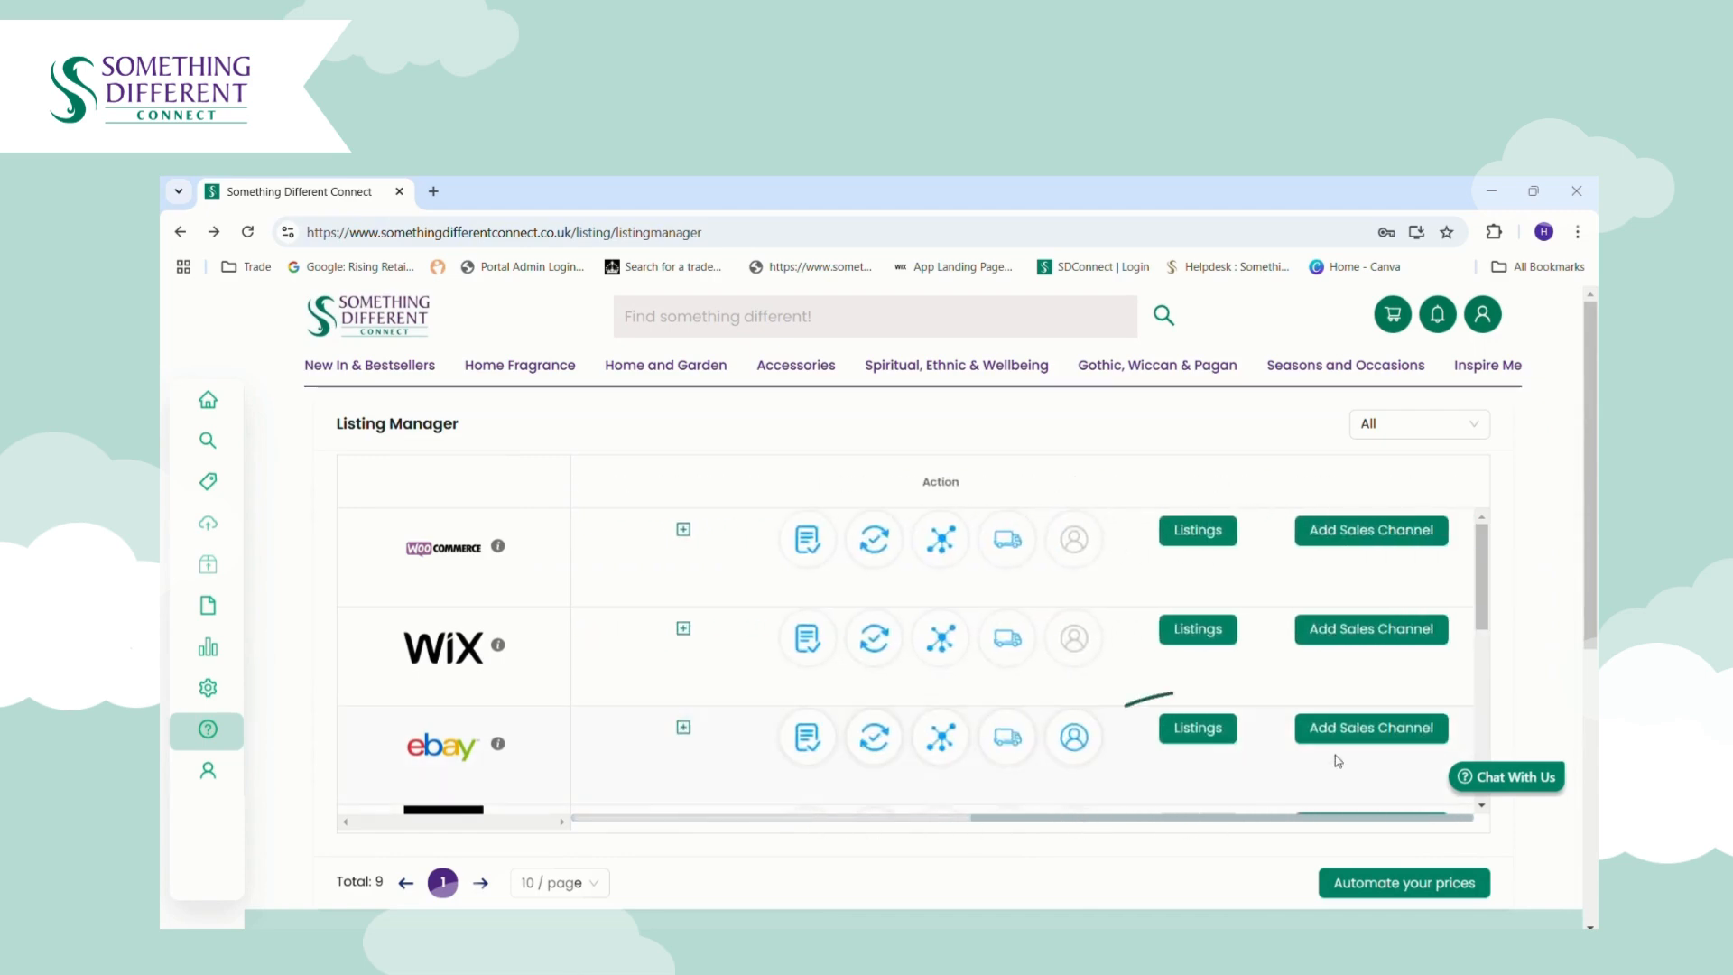
click(1210, 740)
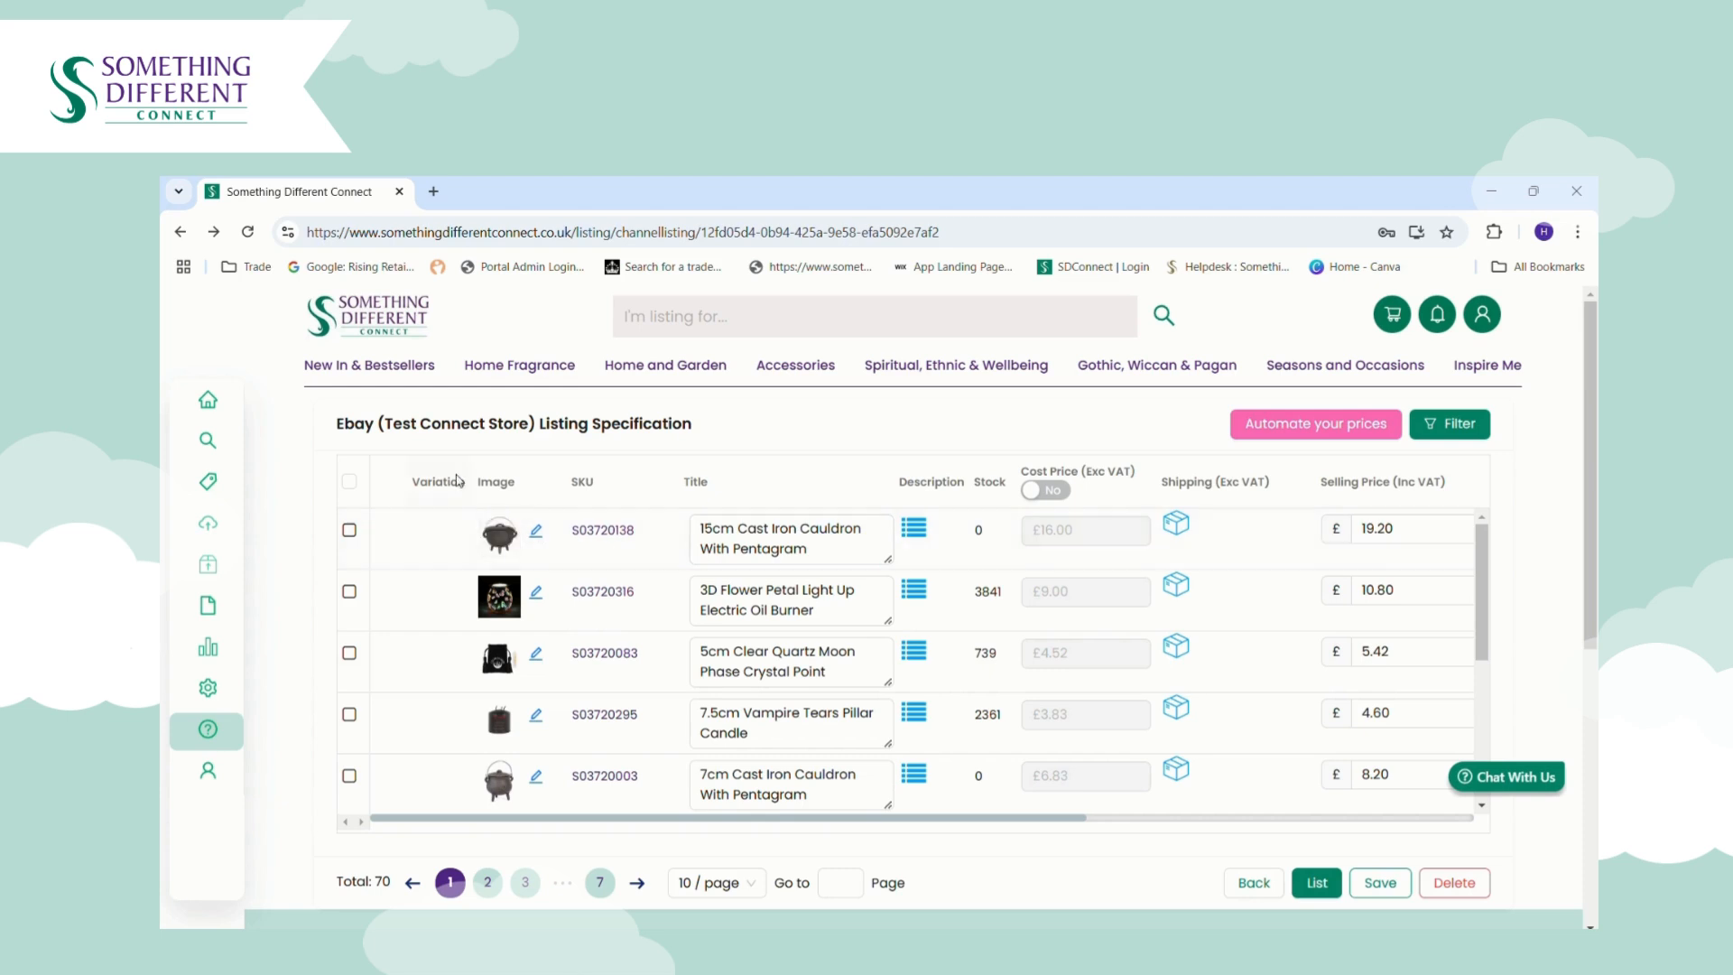
mouse_move(496, 539)
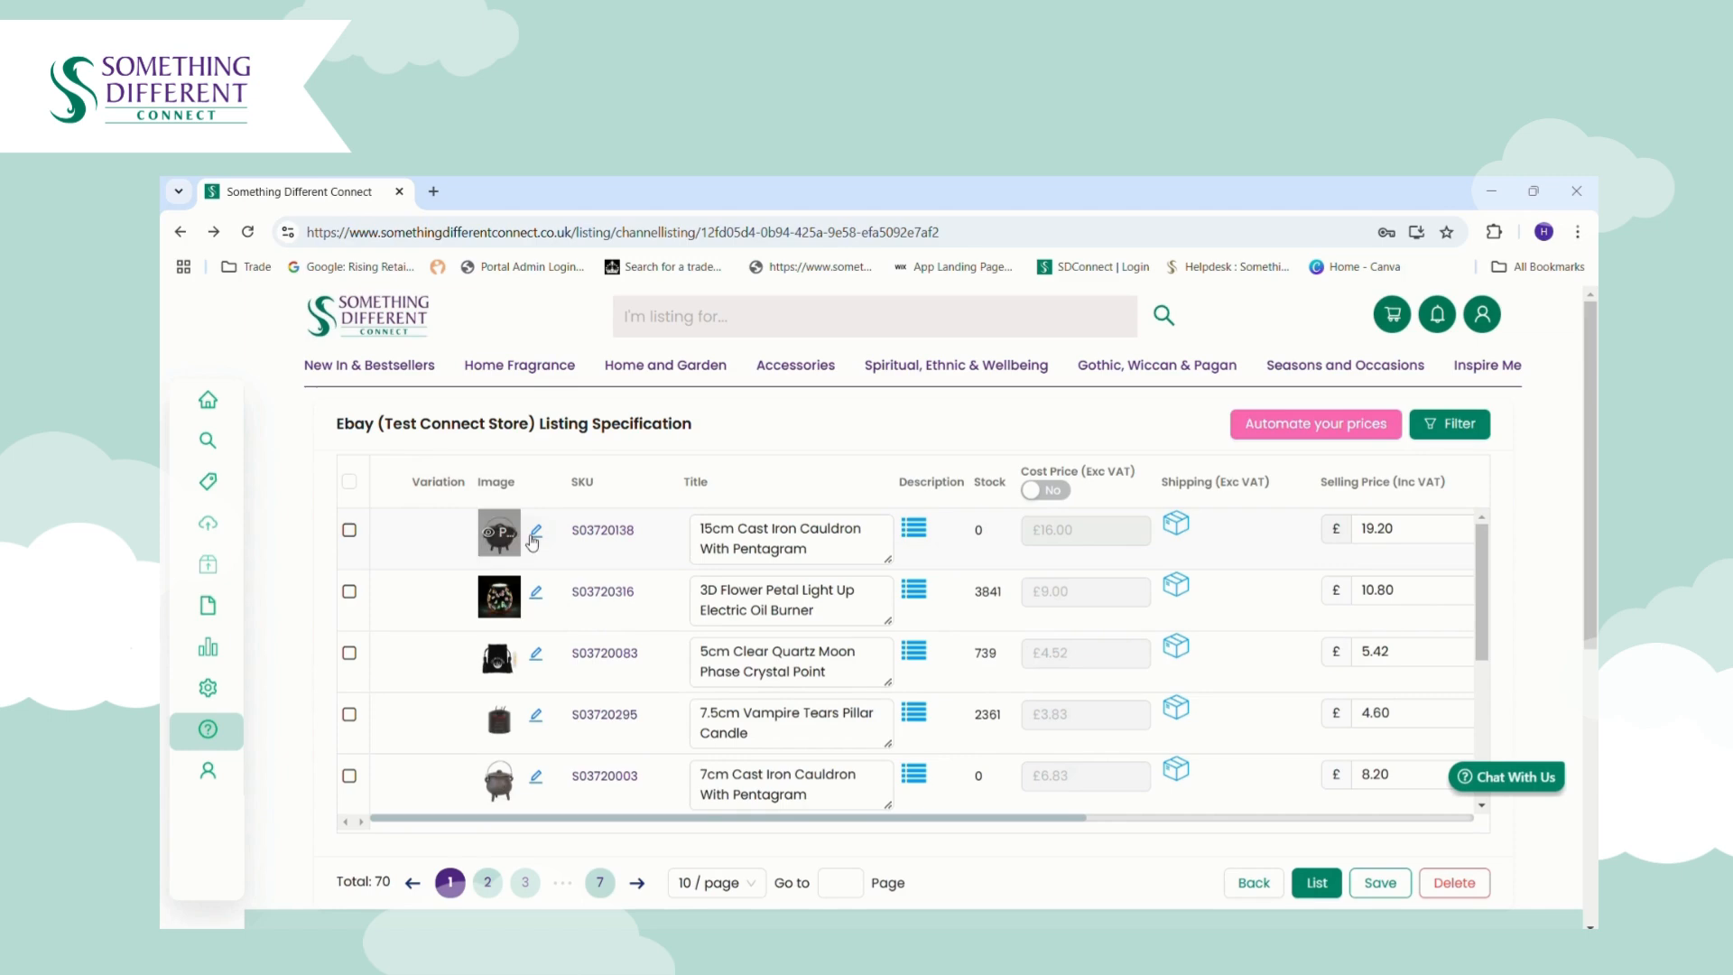
click(536, 532)
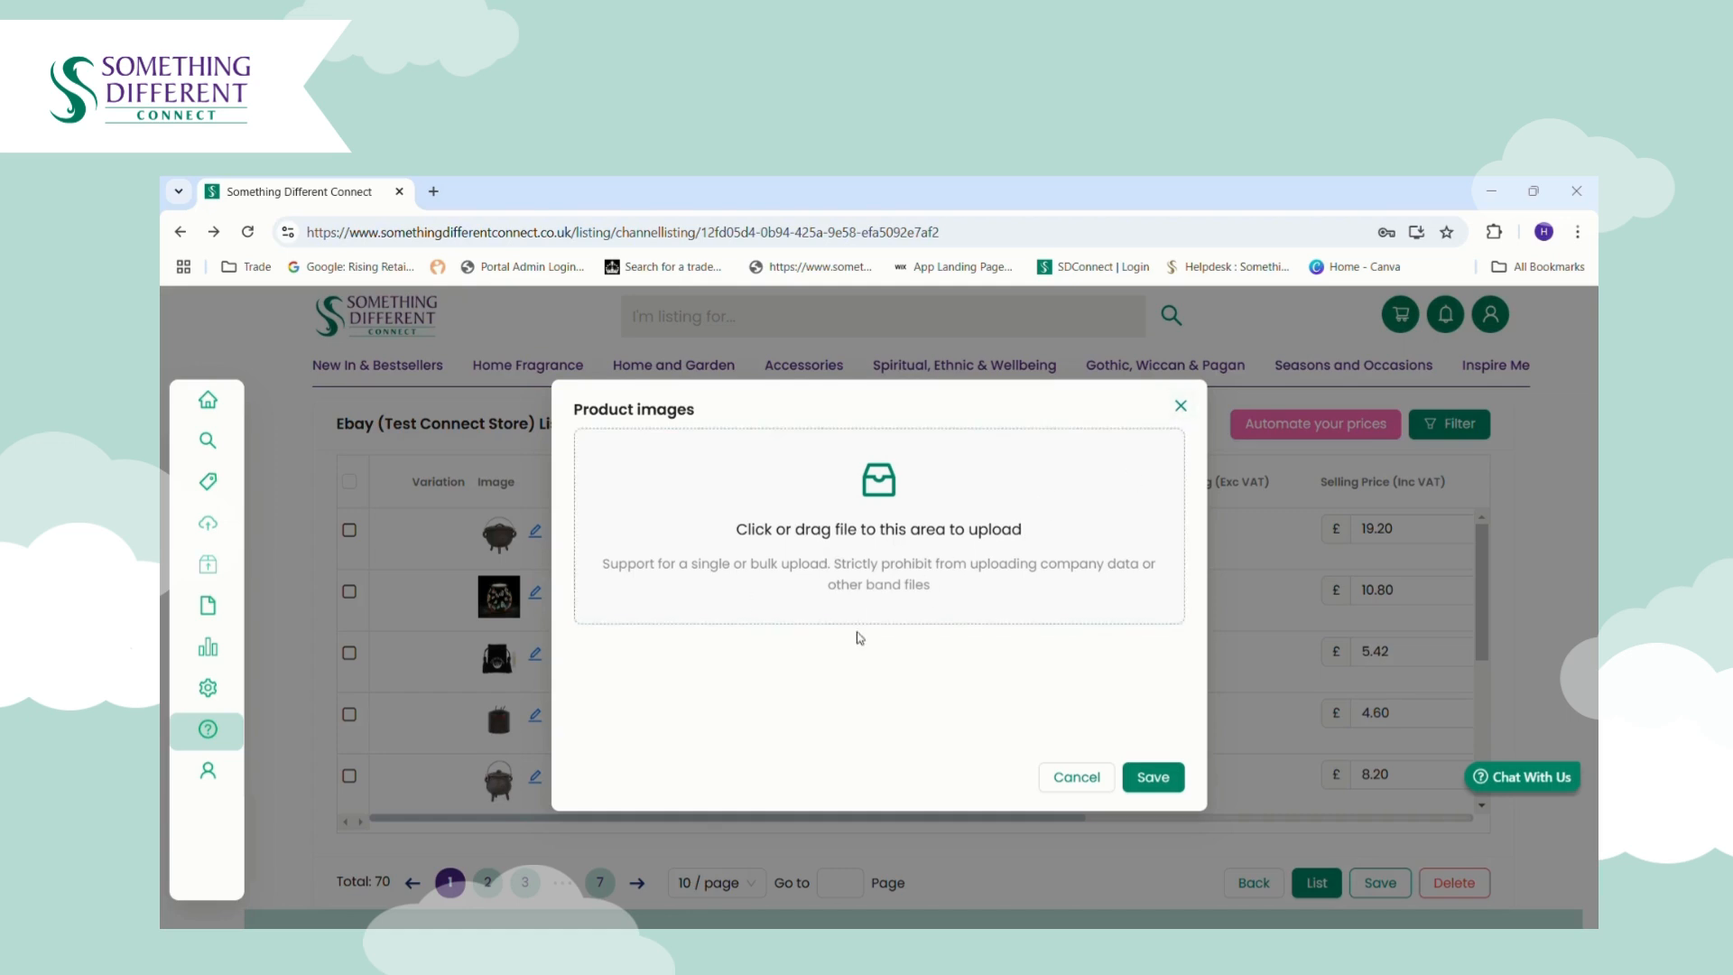
click(1181, 406)
- Move another image to first place among the product images of the 5cm Clear Quartz Moon Phase Crystal Point and save the new order
click(535, 653)
drag(796, 679, 640, 682)
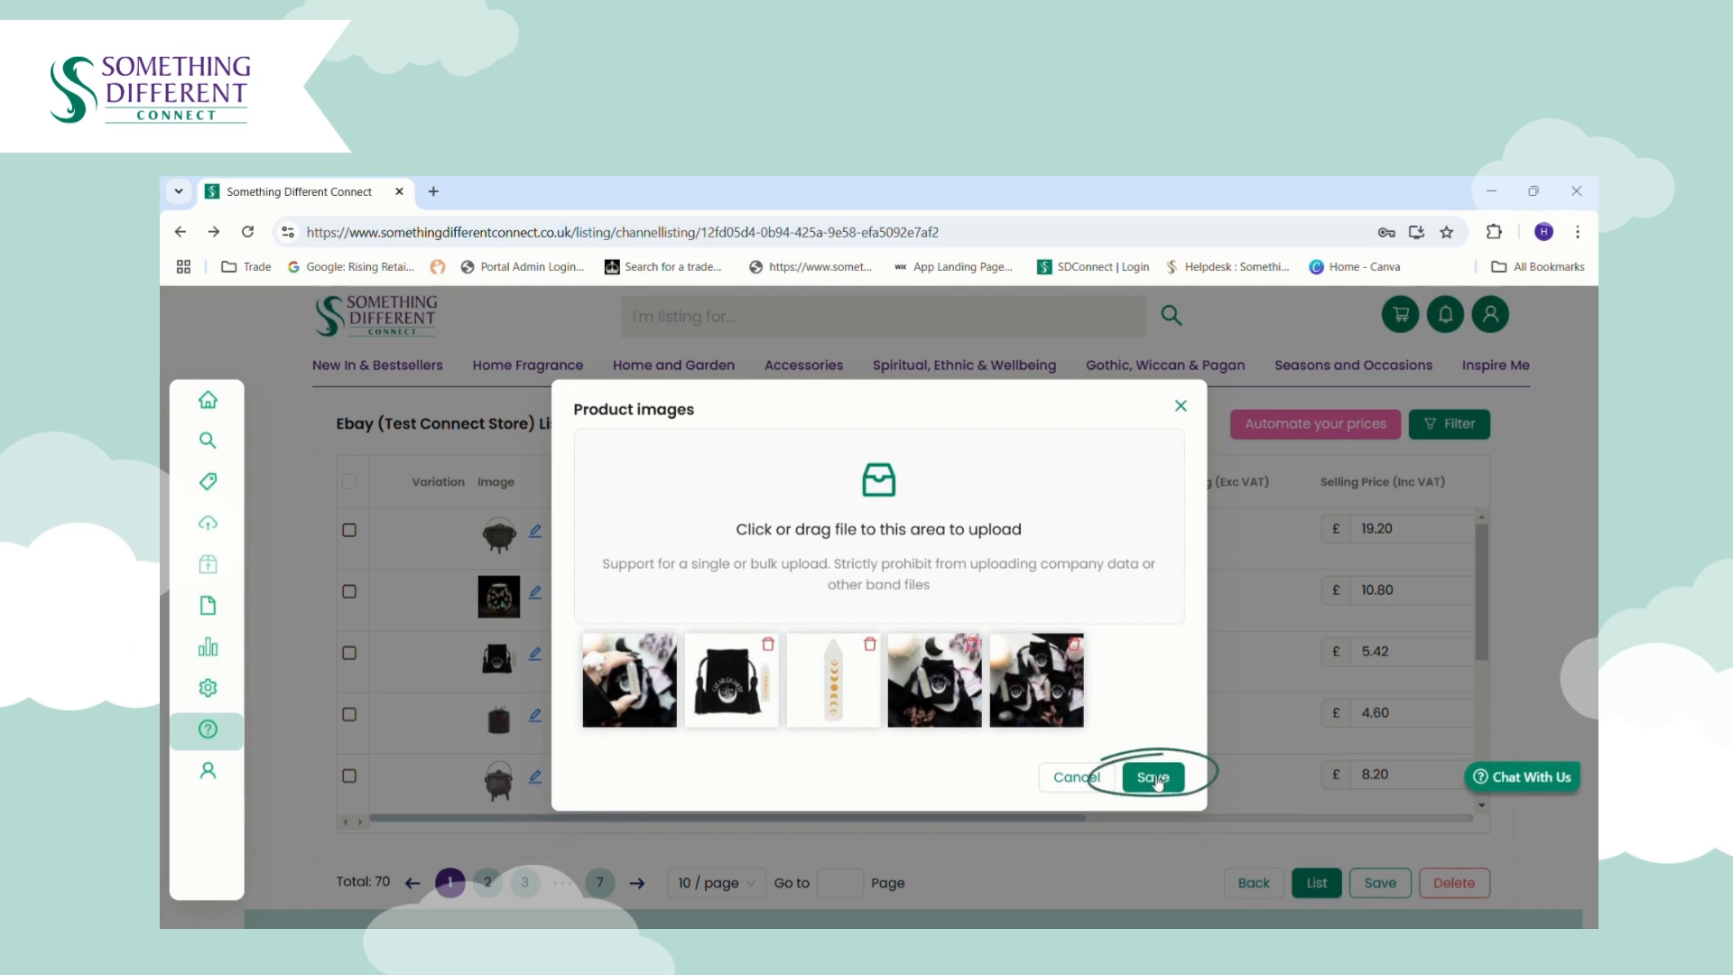
click(1152, 778)
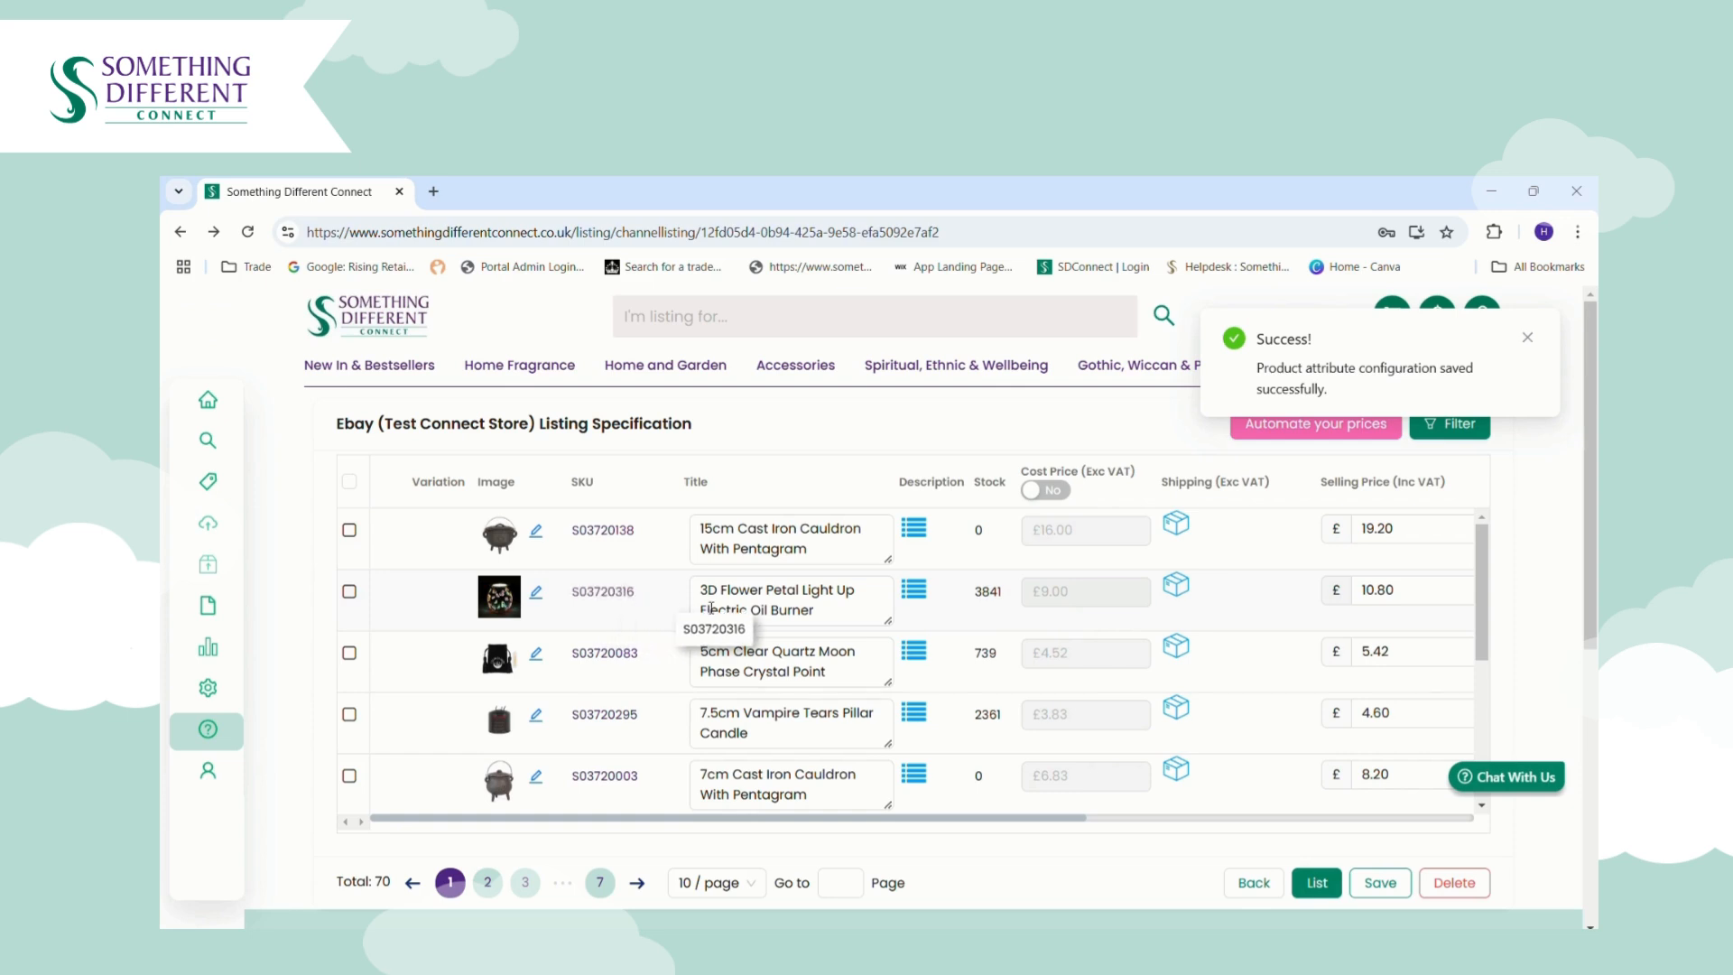
- Open the title and description editor of the 3D Flower Petal Light Up Electric Oil Burner, review the text and close it unchanged
click(838, 617)
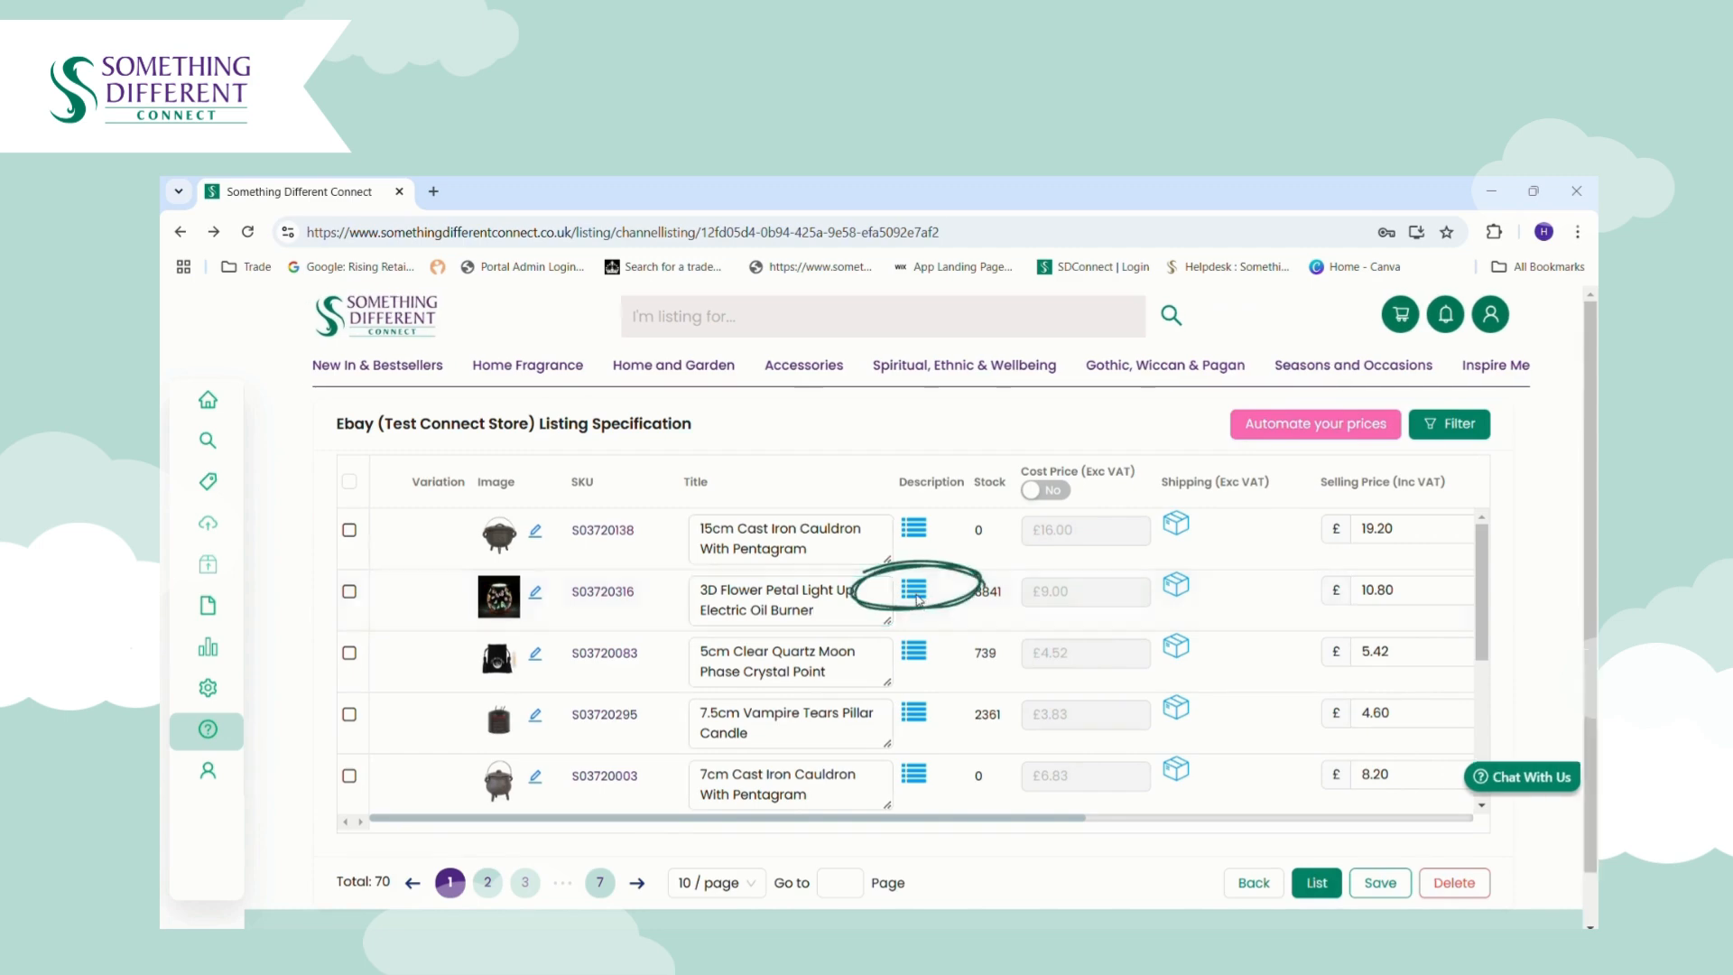
click(920, 601)
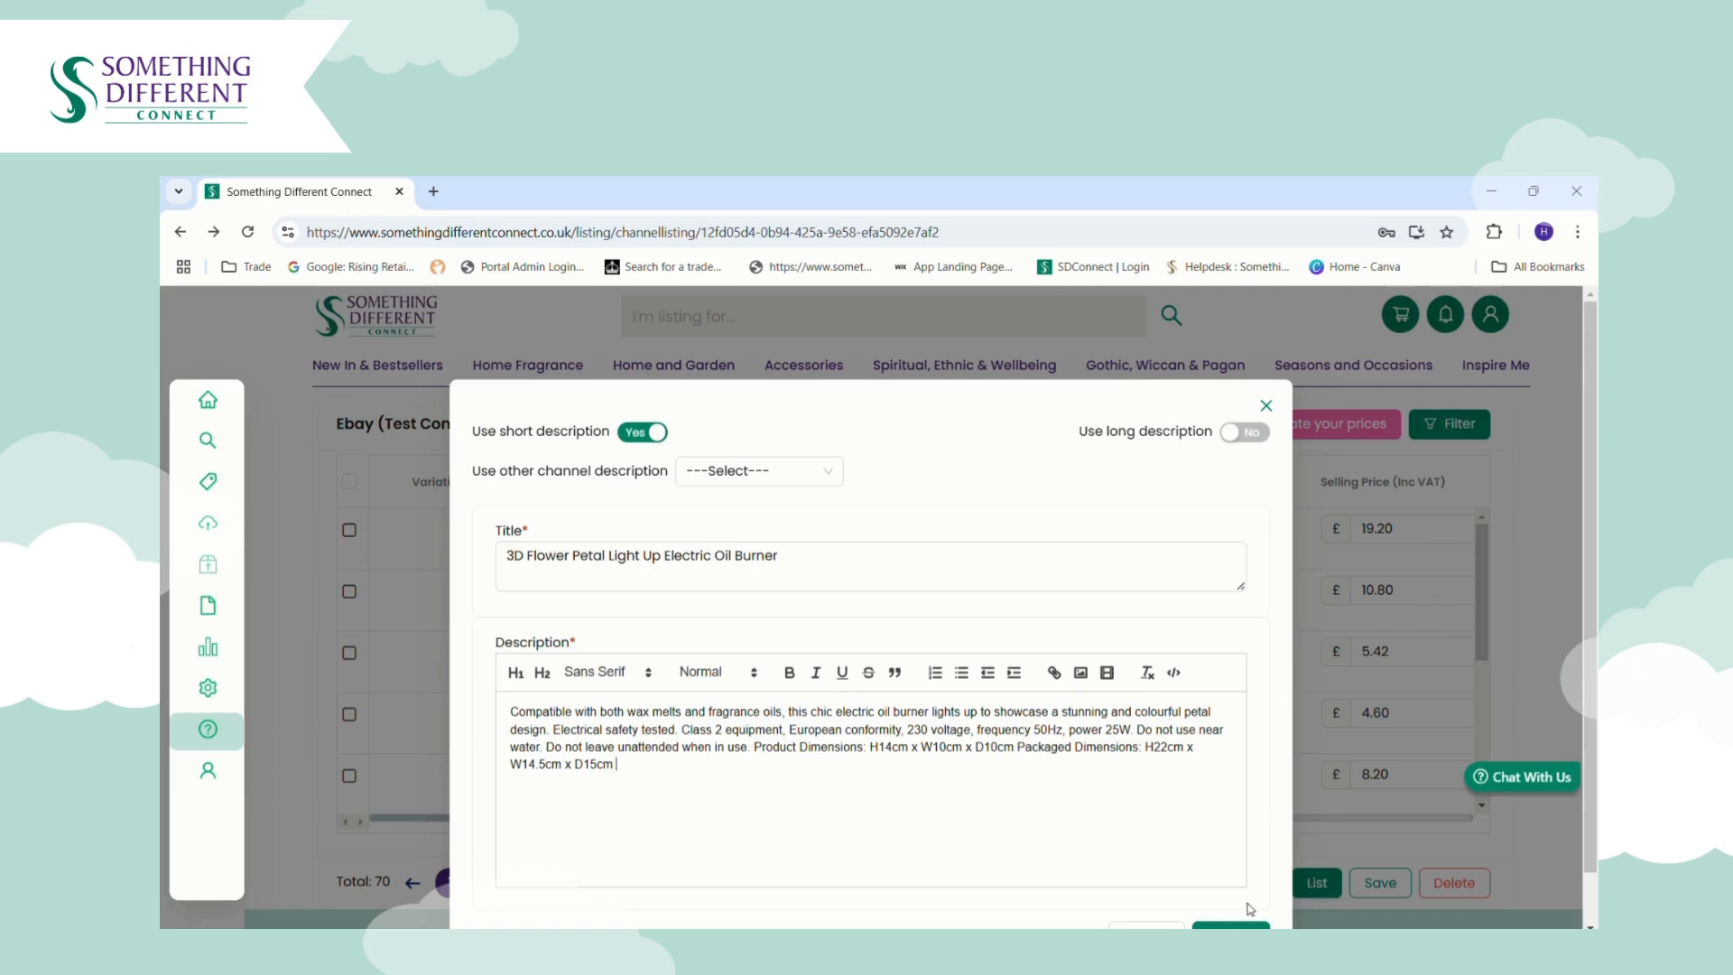
click(1266, 406)
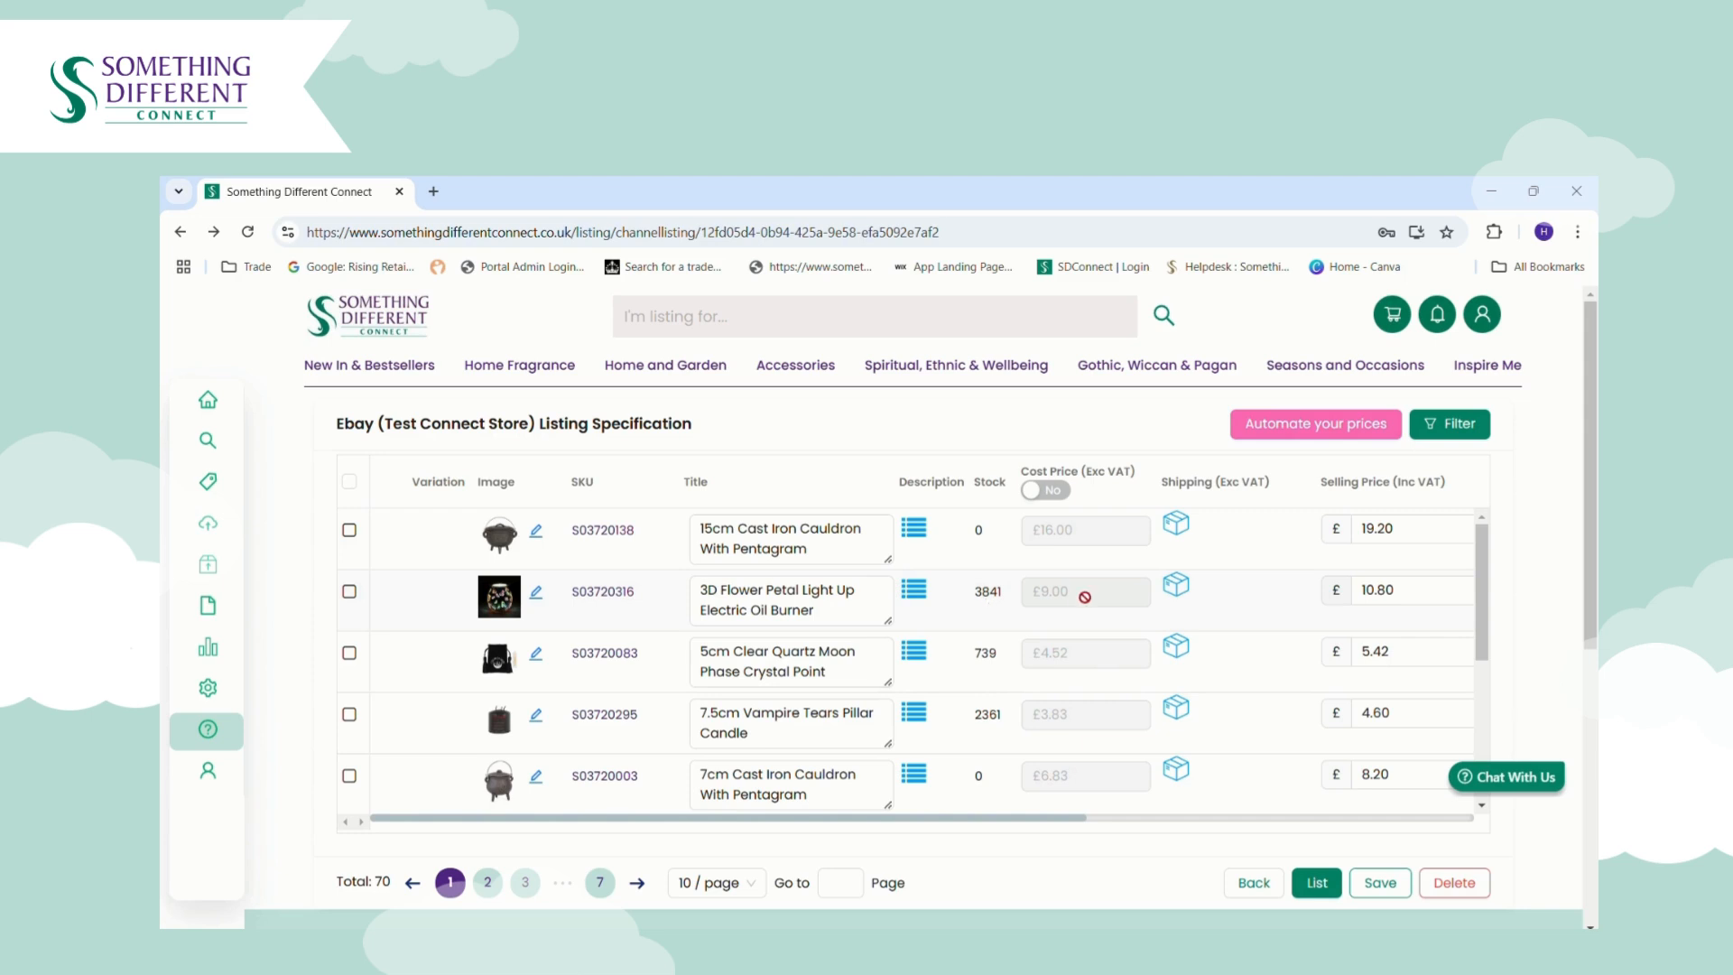
- Switch the cost prices to include VAT and check the weight-based shipping costs of the 3D Flower Petal Light Up Electric Oil Burner
click(1063, 495)
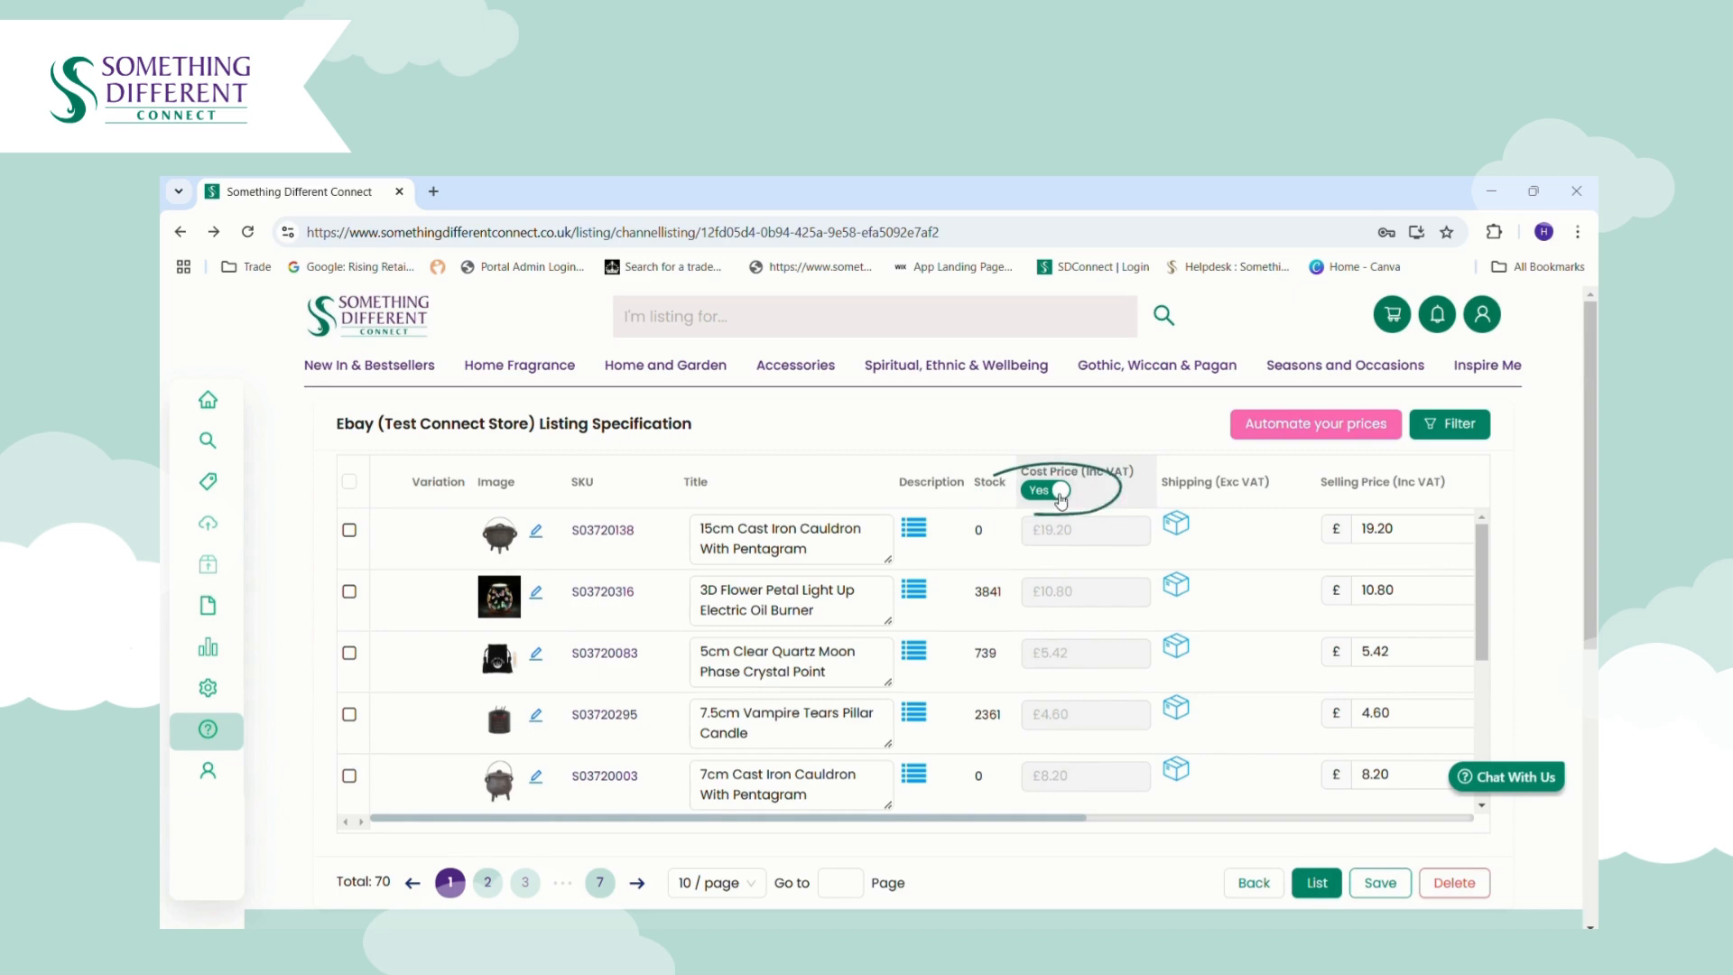
click(1179, 592)
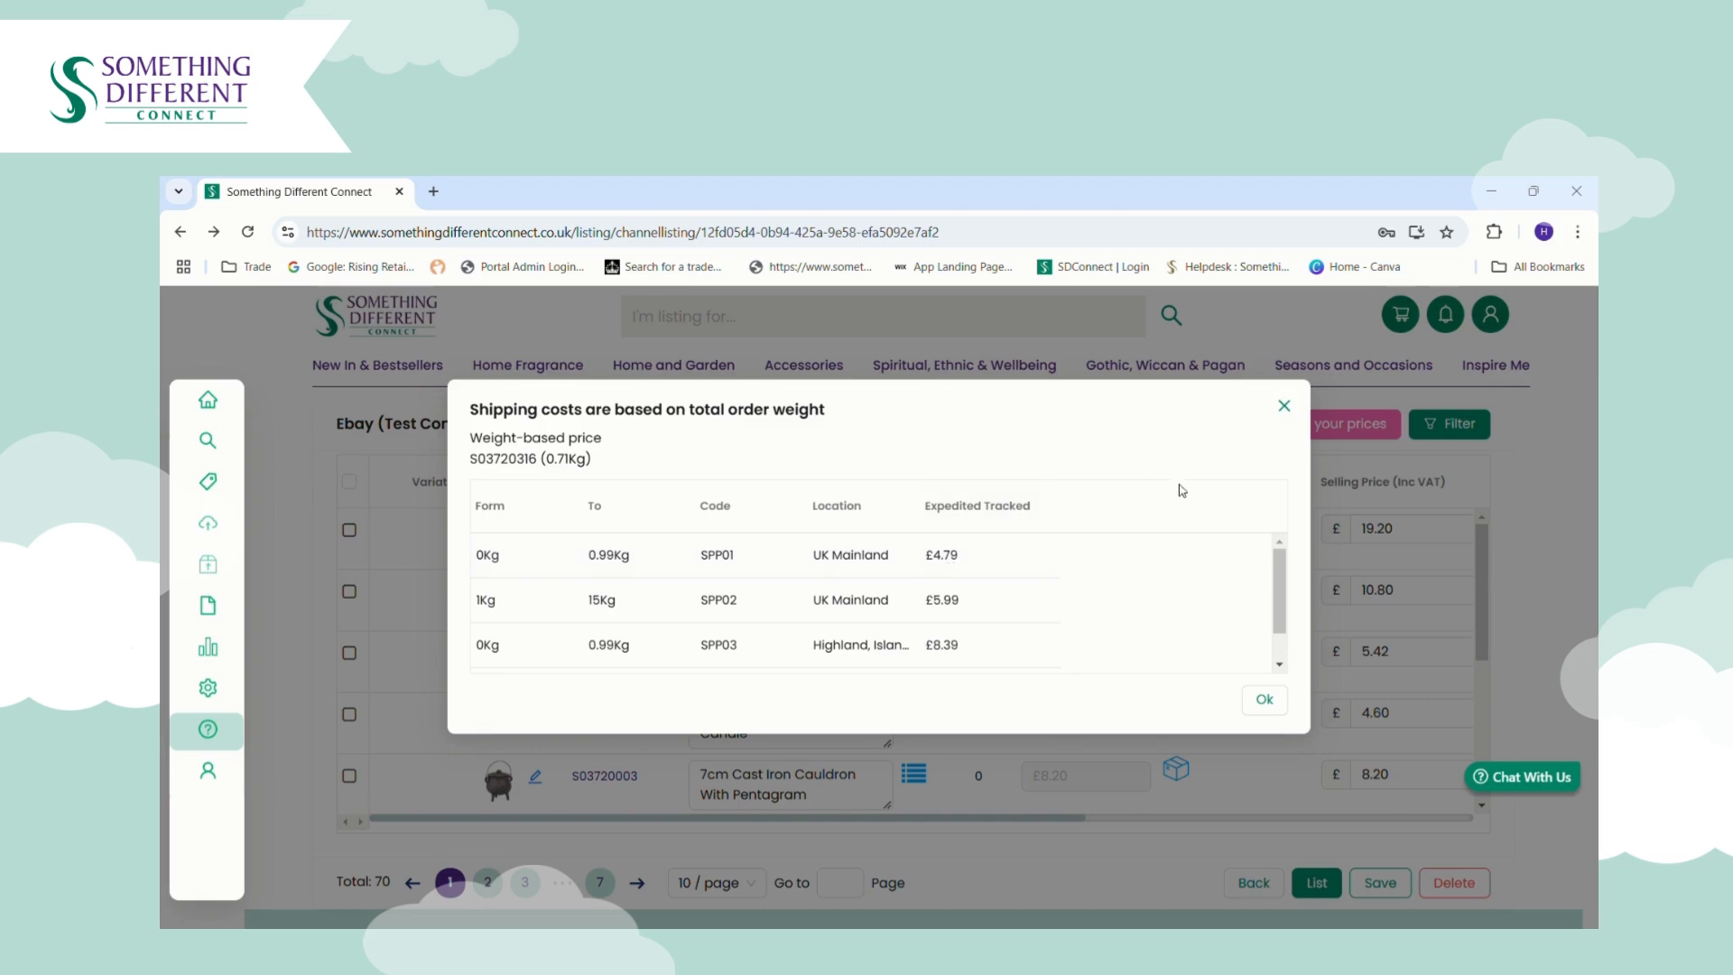
click(1283, 406)
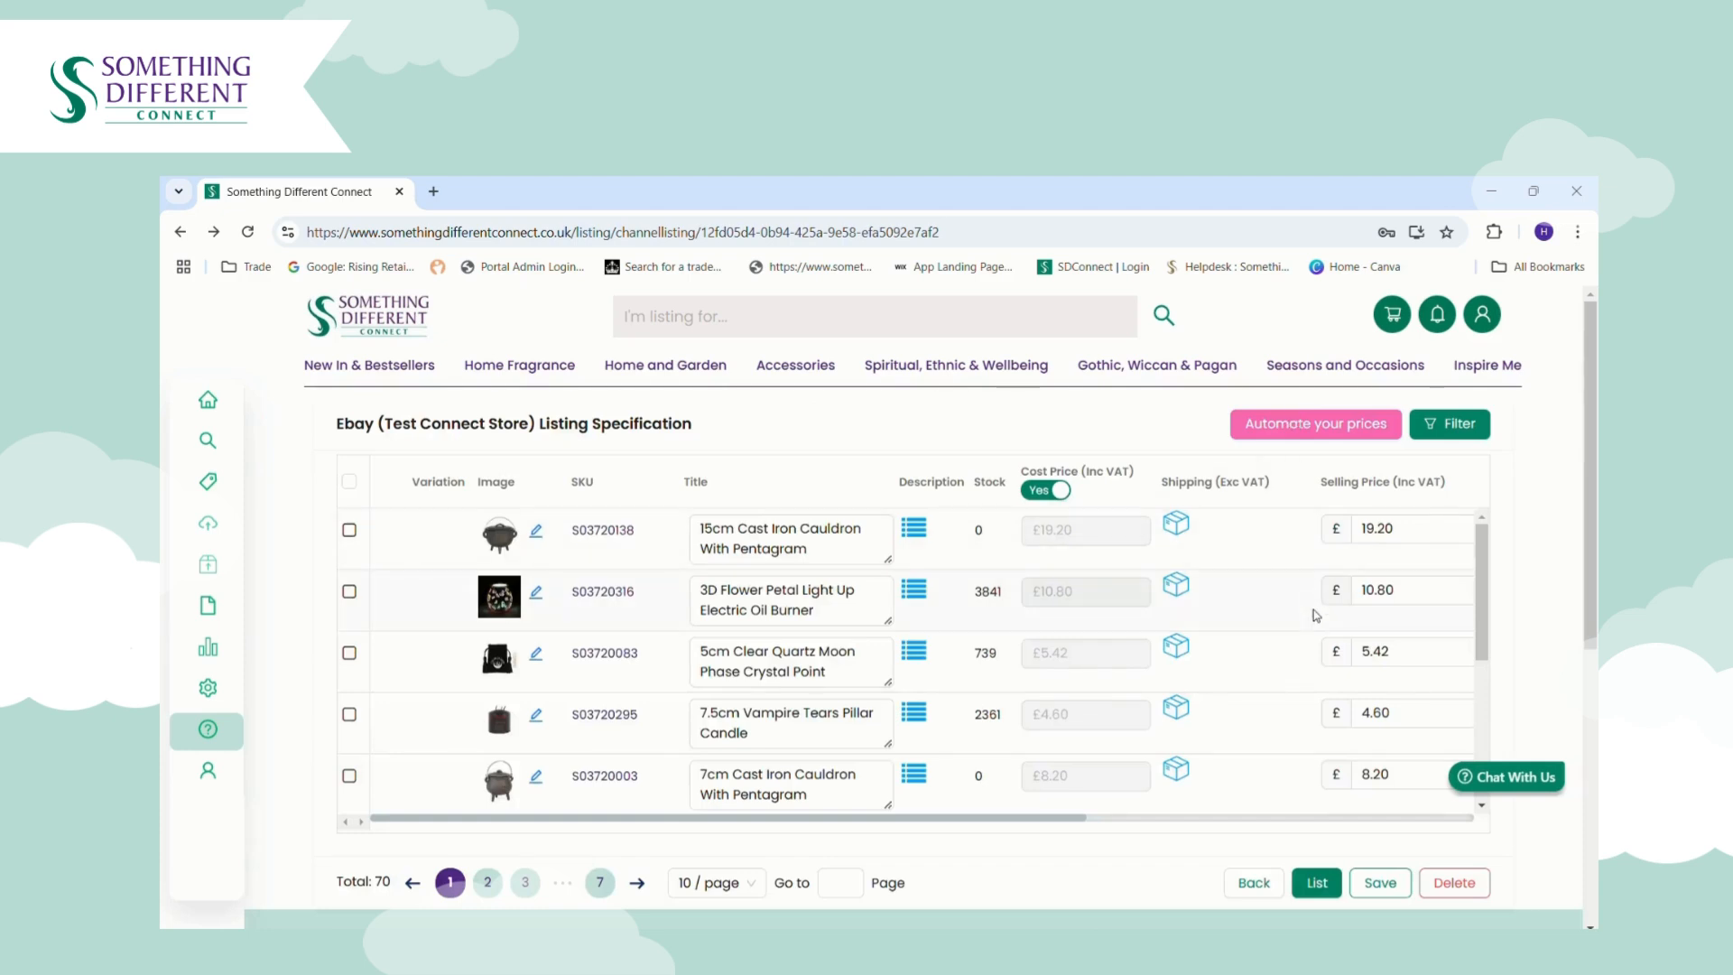
- Assign the Test Connect Store listing profile to the 3D Flower Petal Light Up Electric Oil Burner
drag(1072, 821, 1232, 824)
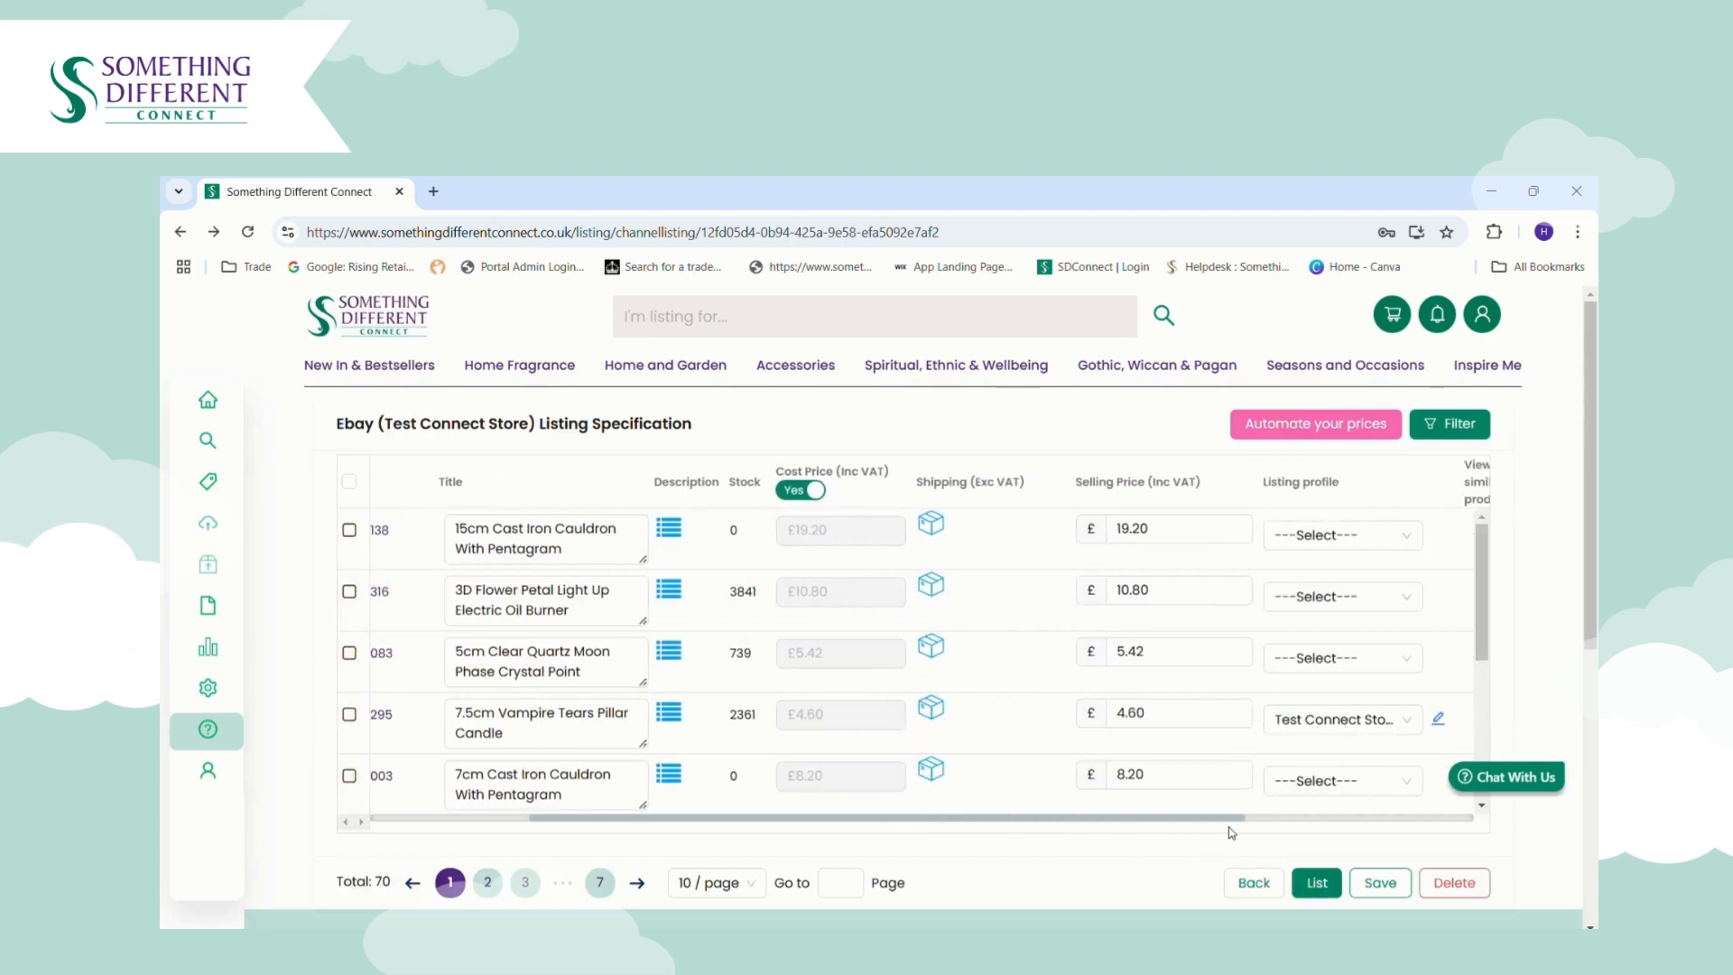
click(1186, 592)
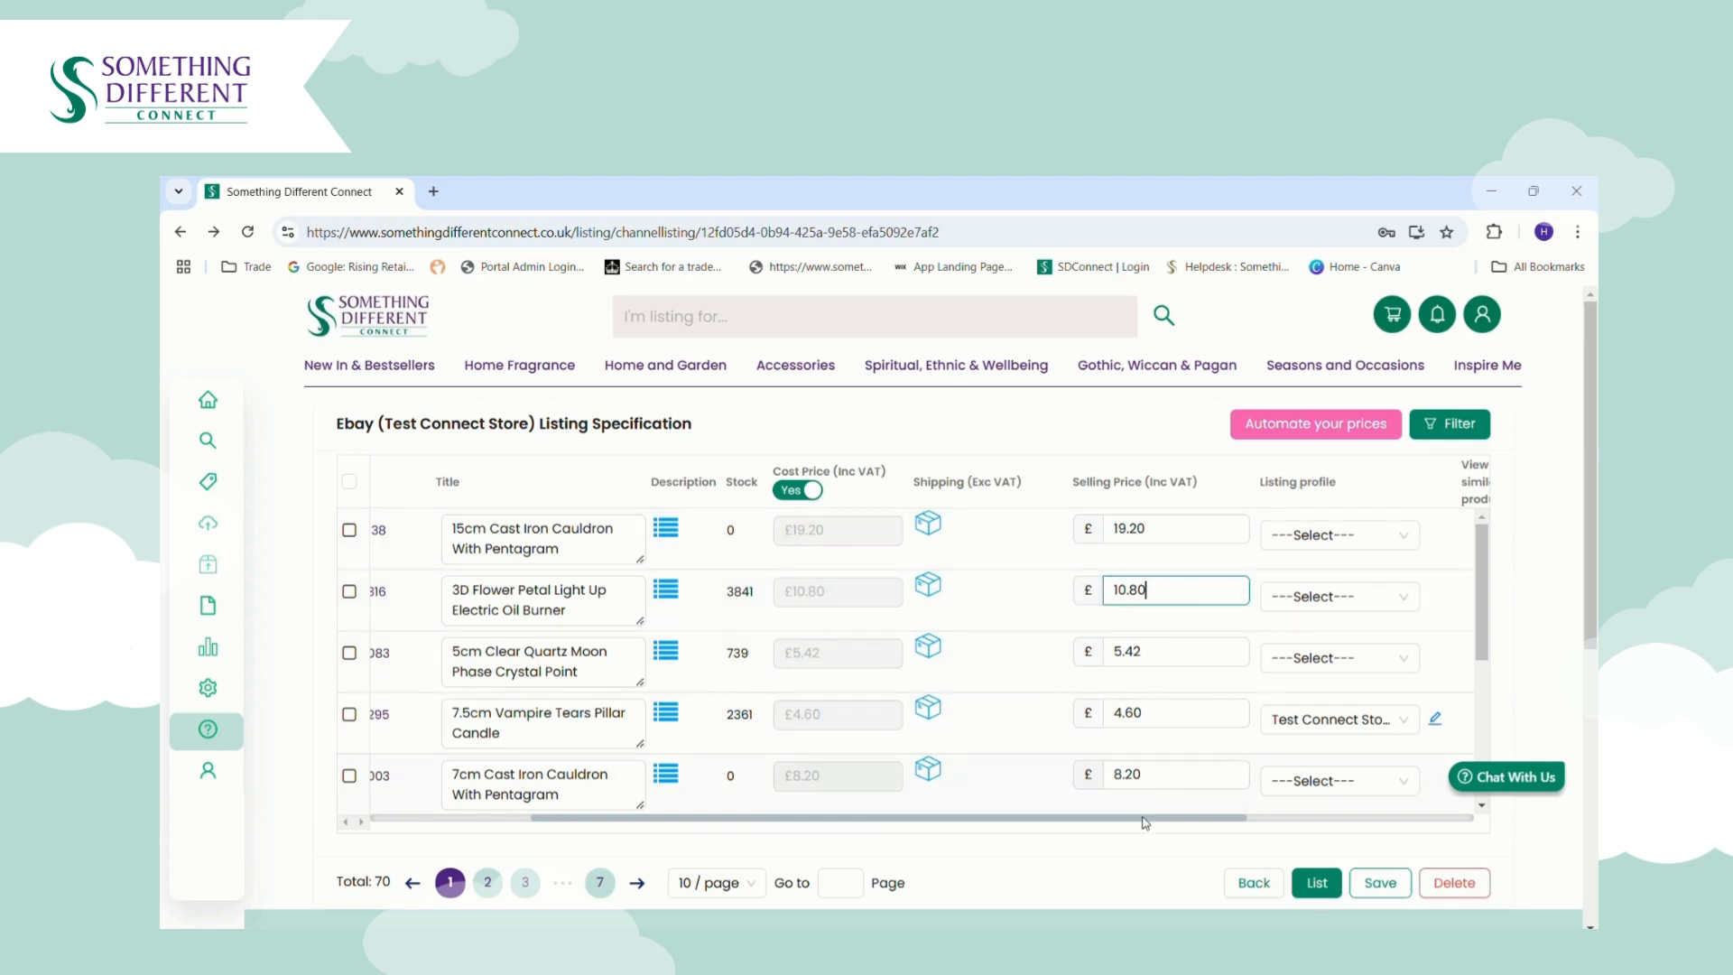
drag(1146, 829, 1248, 821)
click(1223, 595)
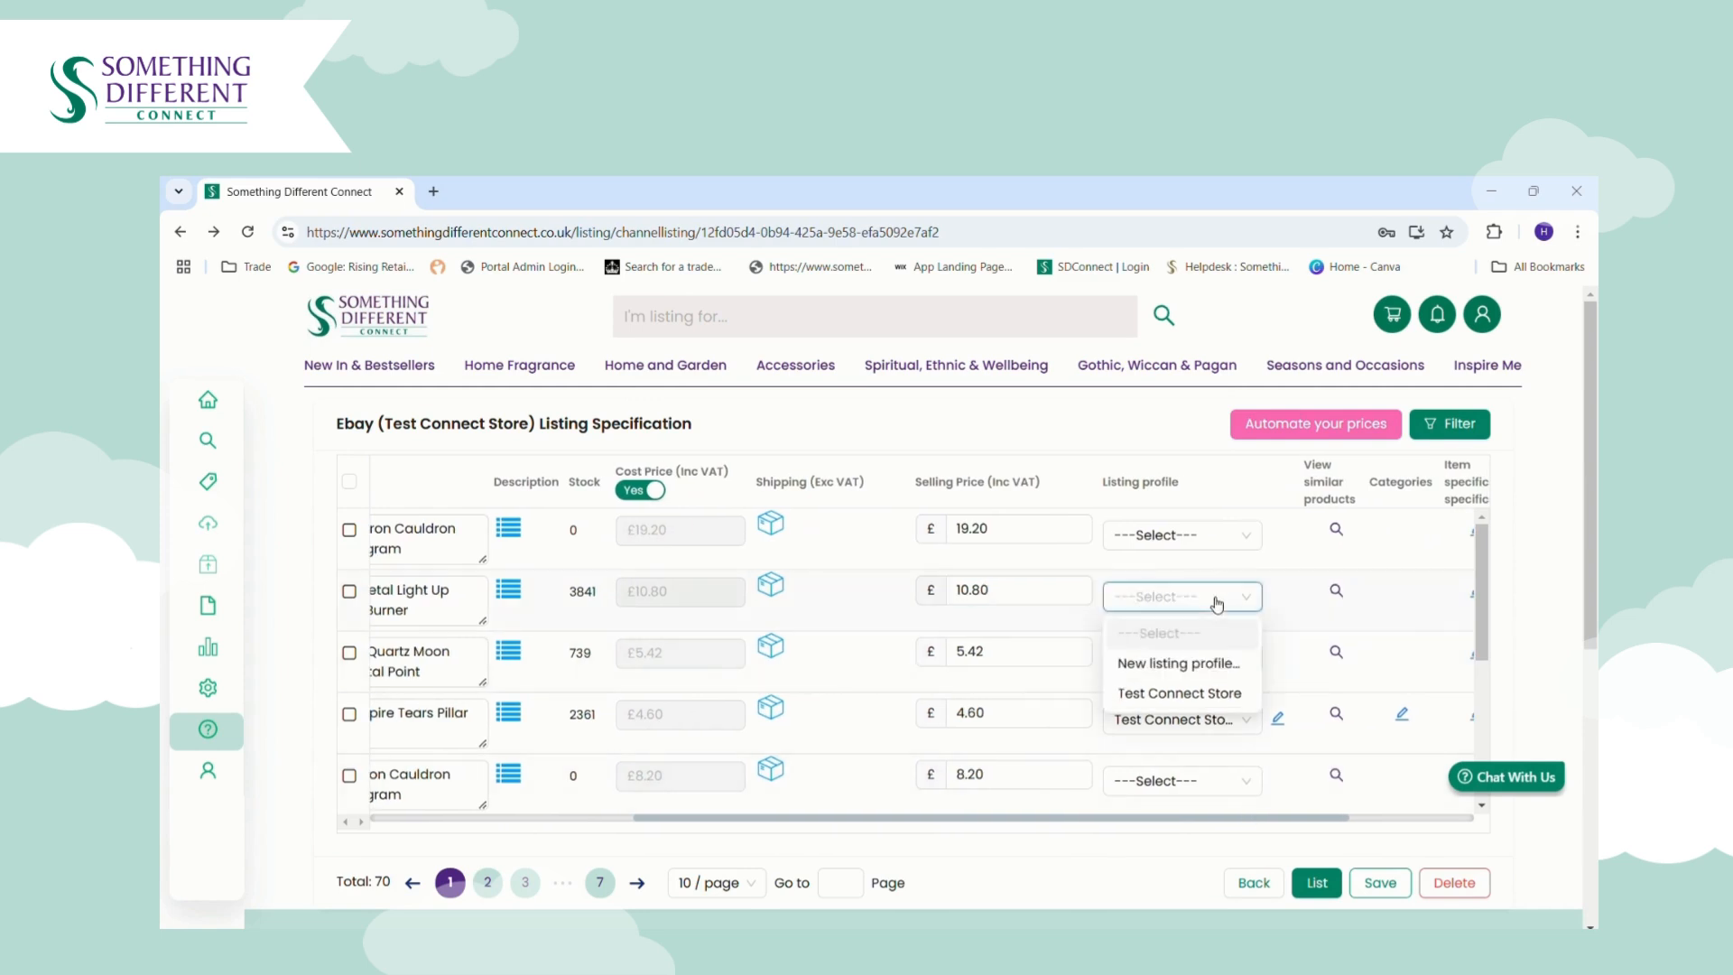
click(1154, 696)
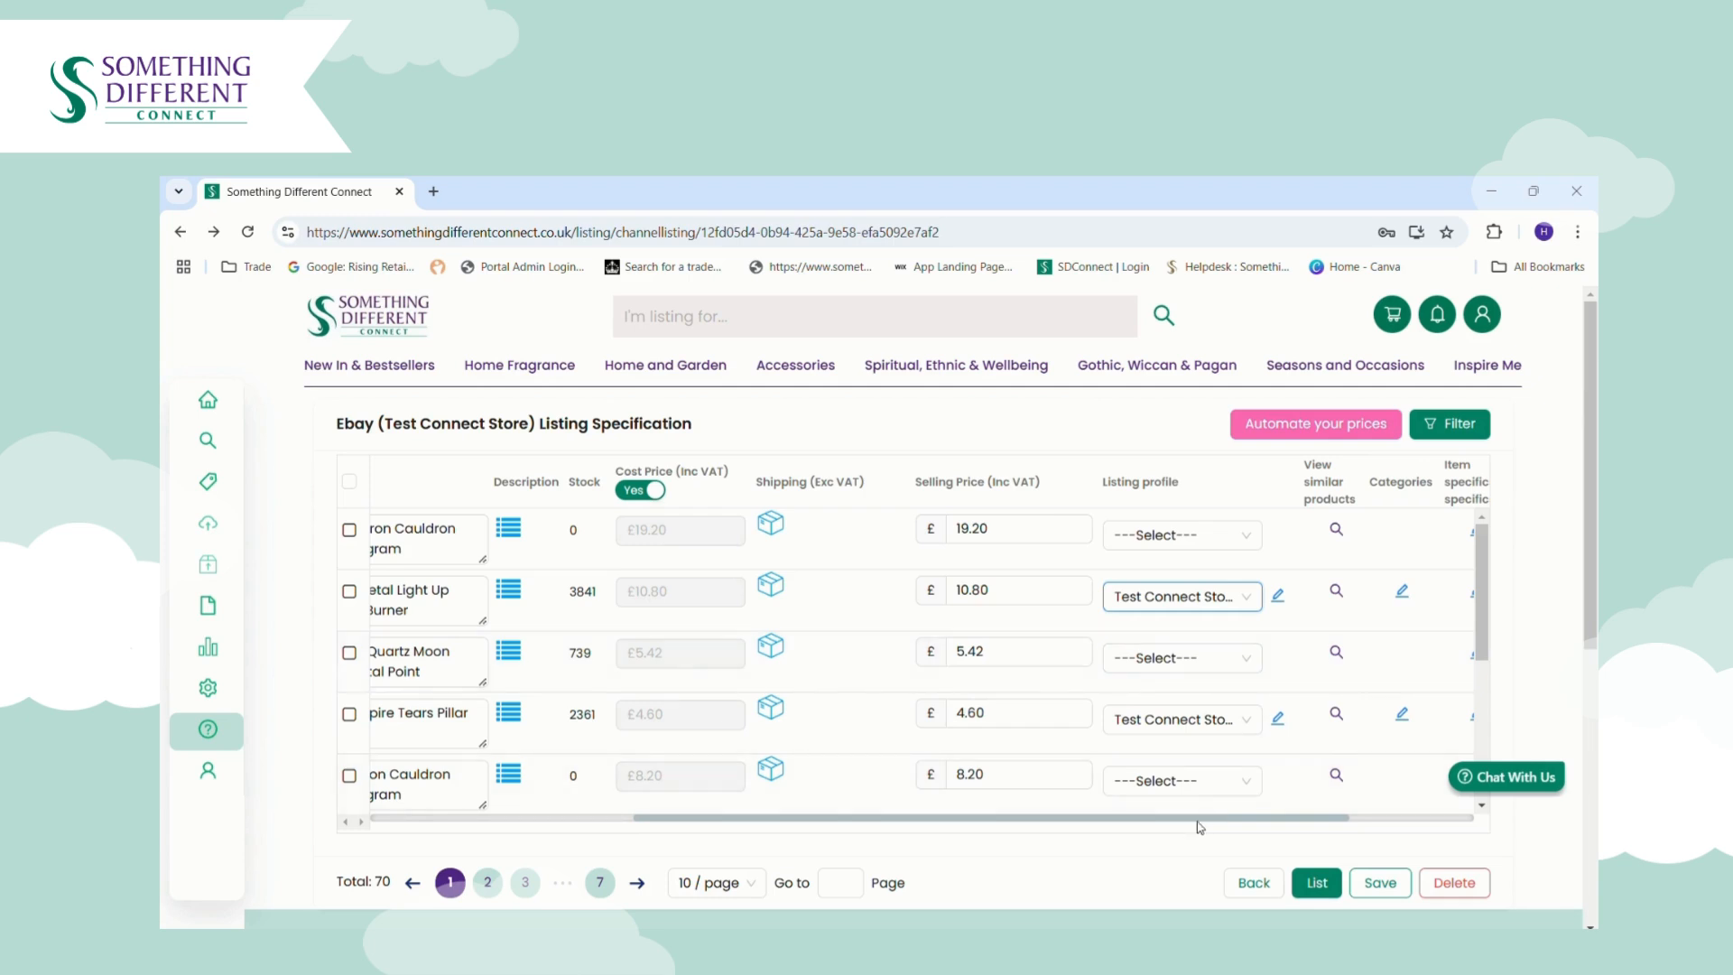
- Copy the category and item specifics from the oil burner's first similar eBay product, excluding Material and Power Source, and save them
drag(1200, 826, 1298, 818)
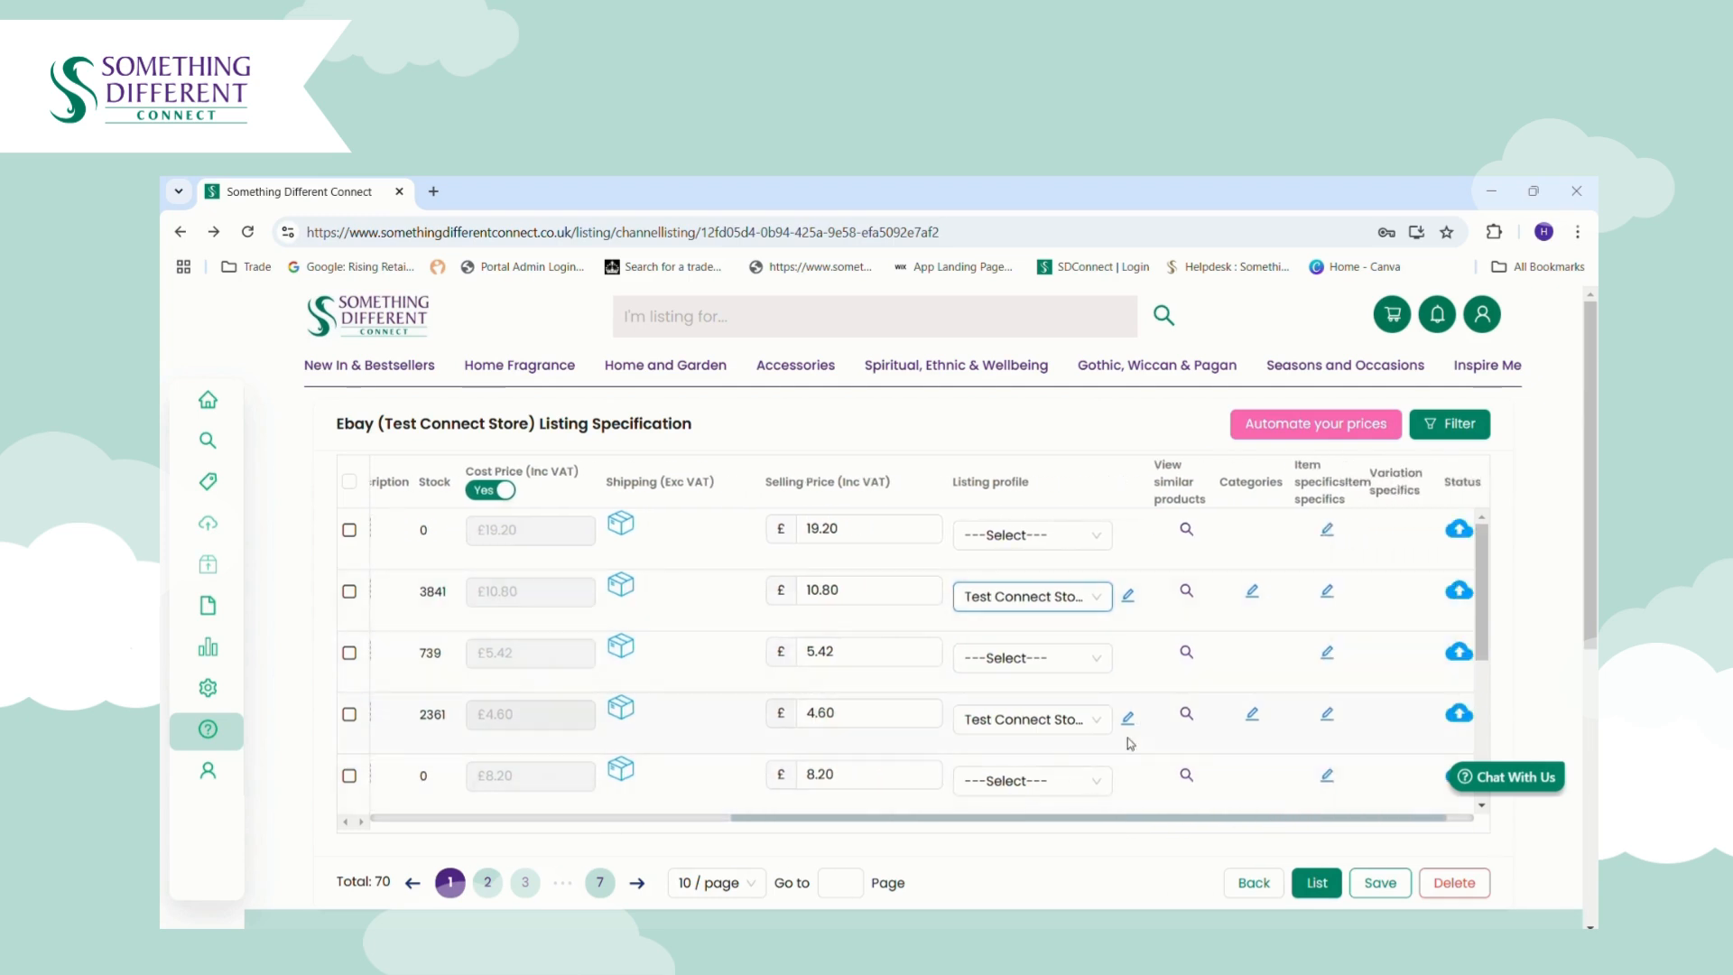
drag(1106, 818, 1098, 818)
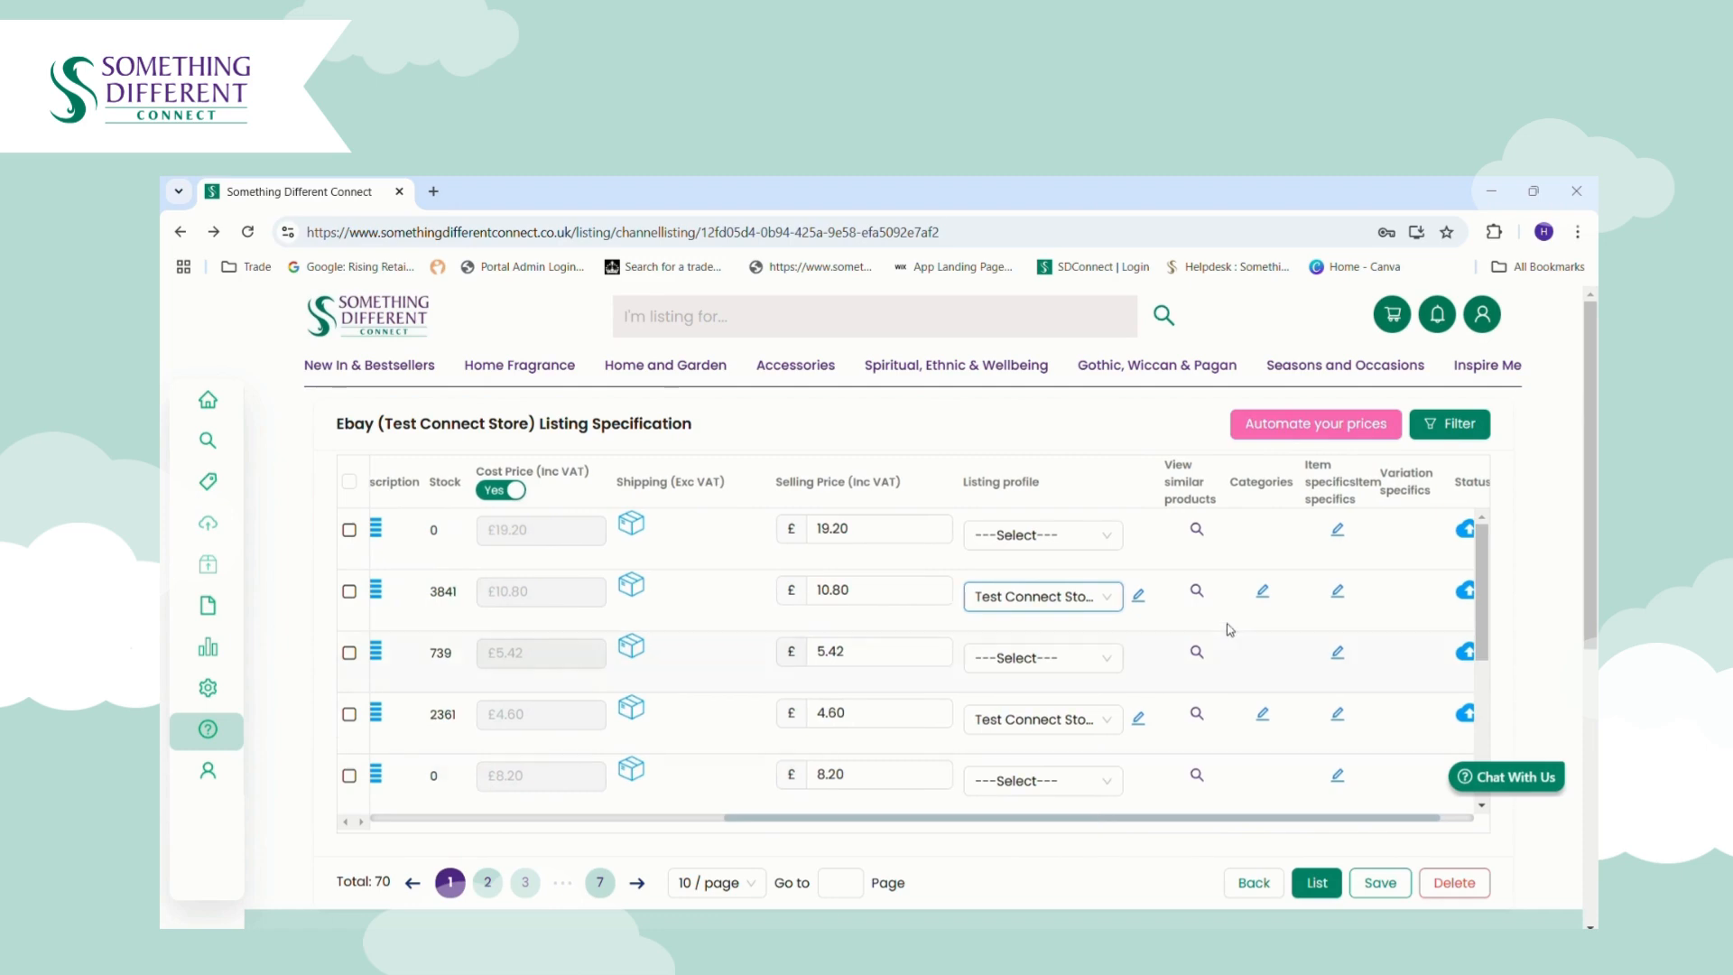
click(1198, 592)
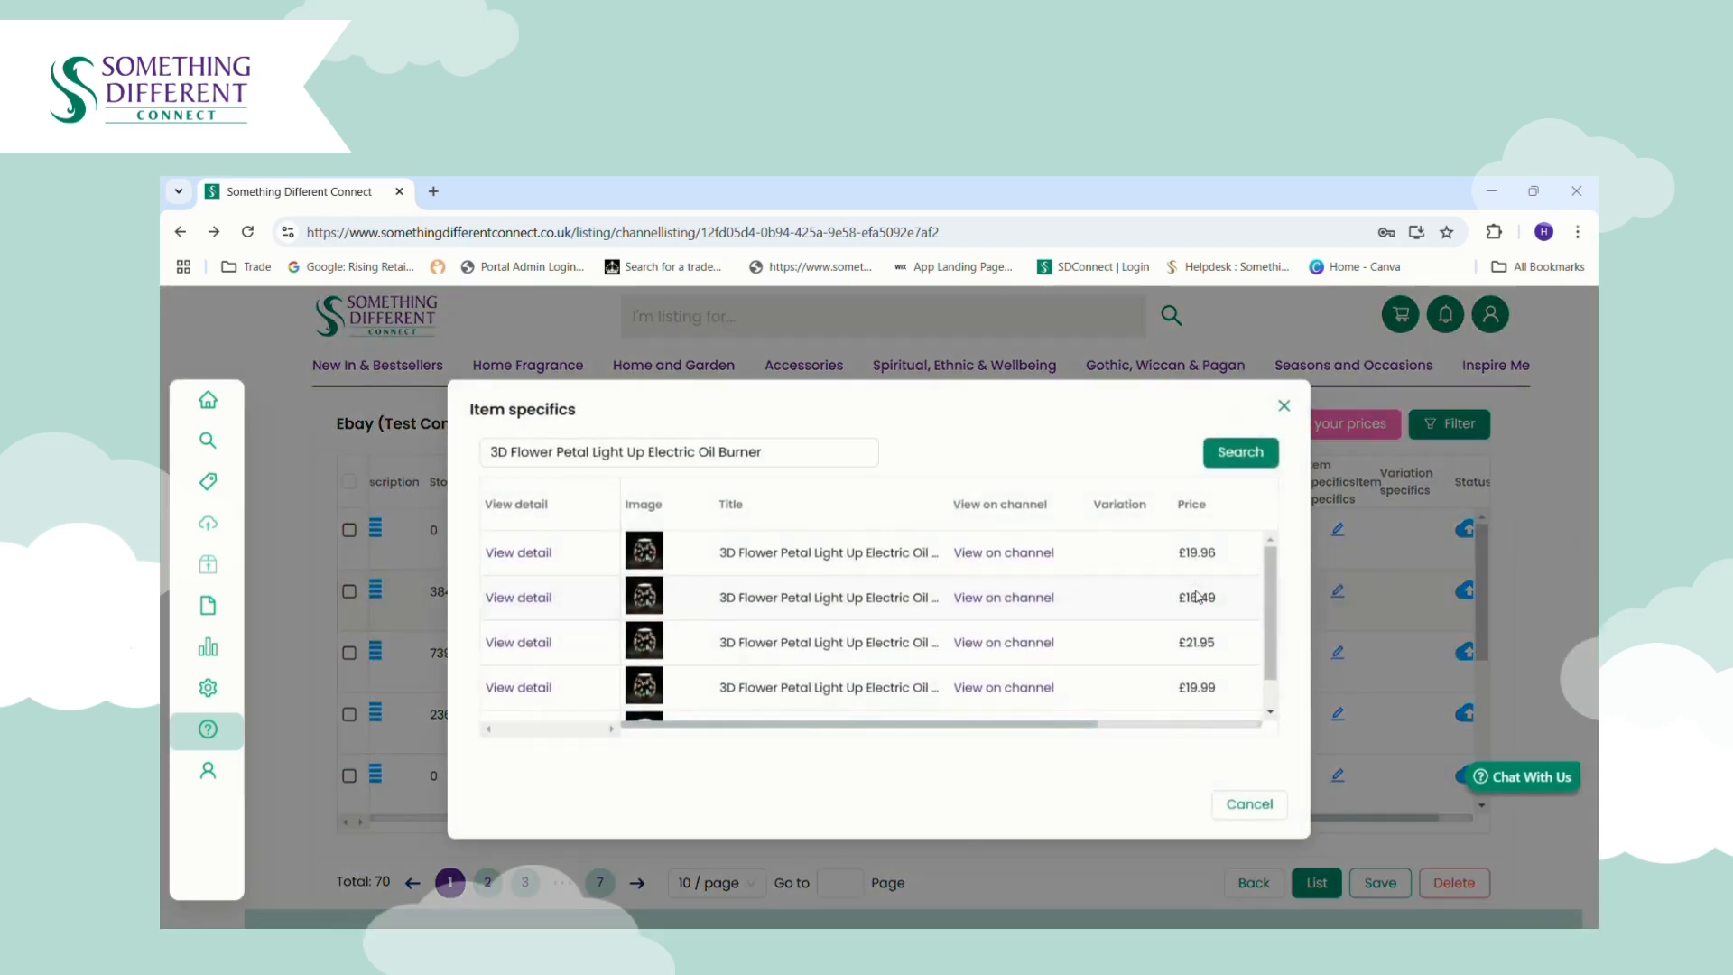
click(531, 556)
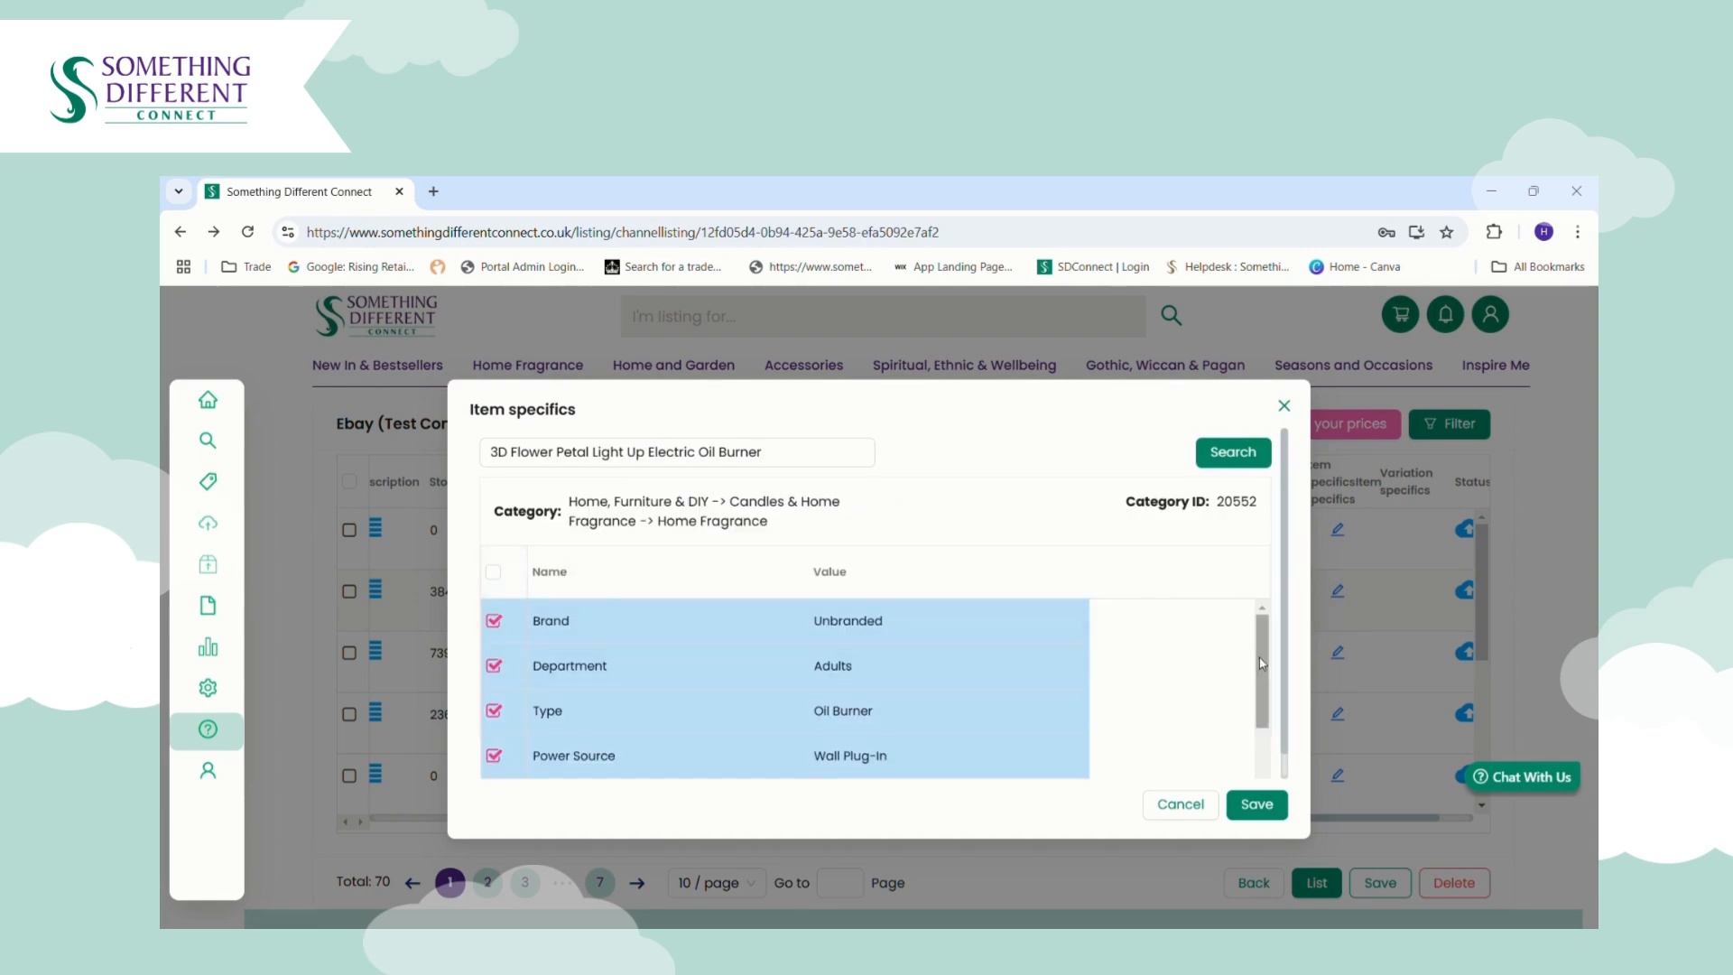
drag(1265, 663, 1265, 722)
click(493, 697)
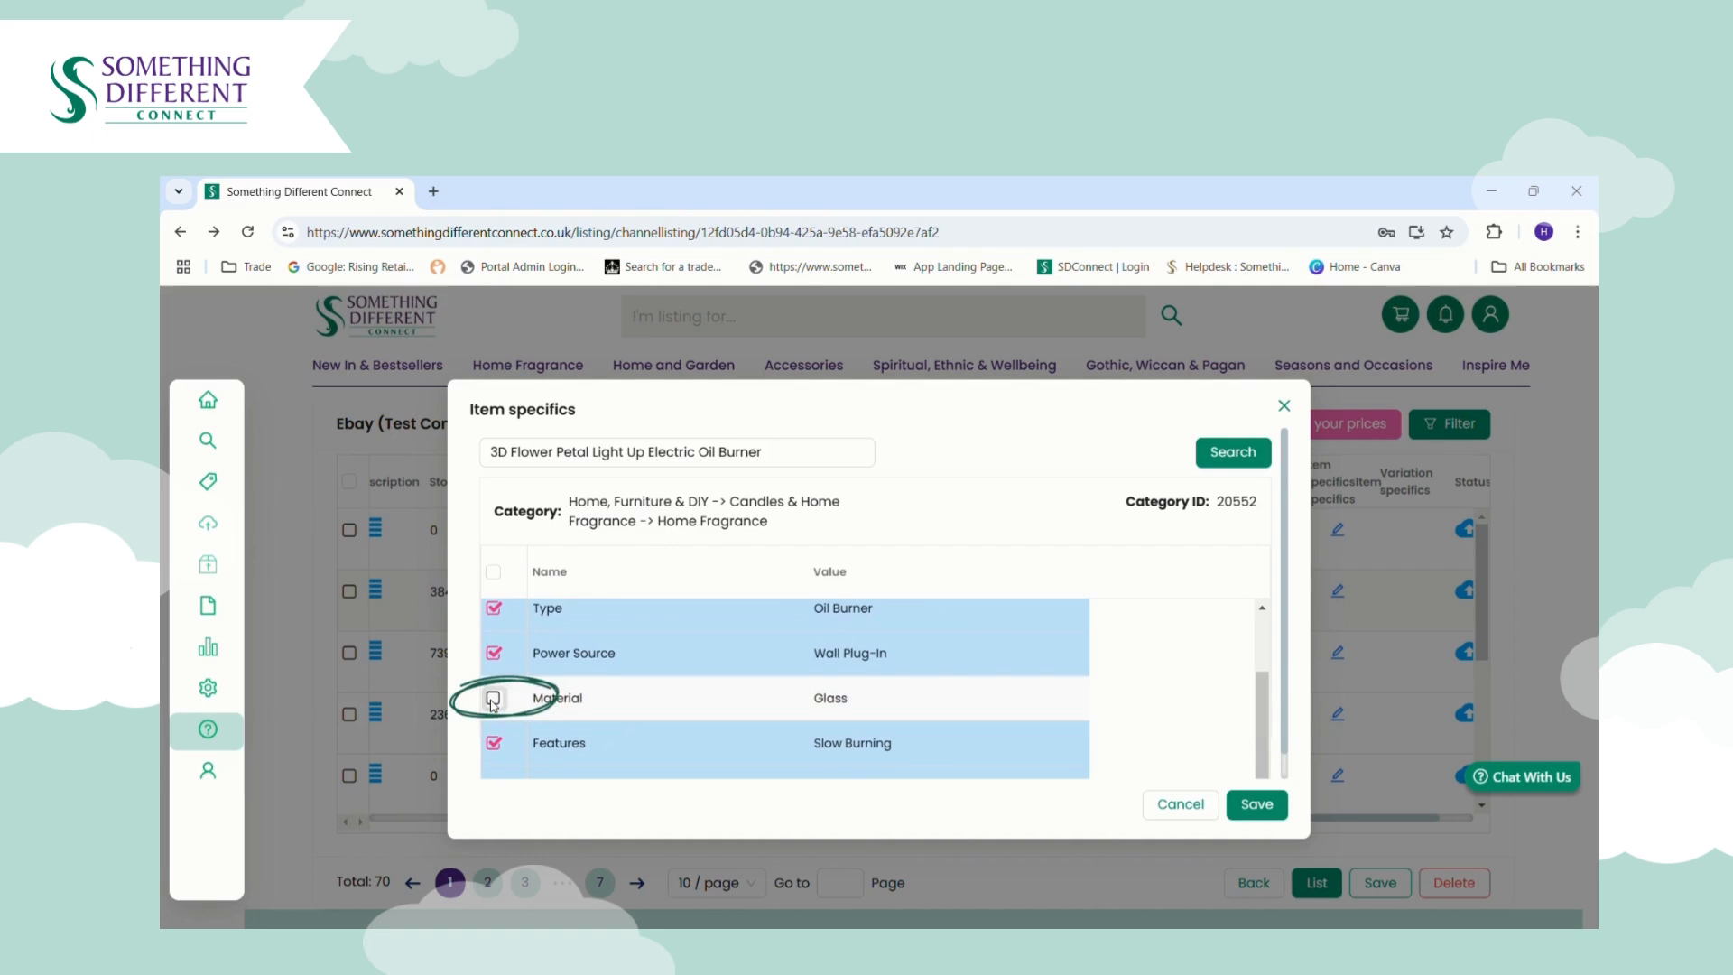
click(492, 652)
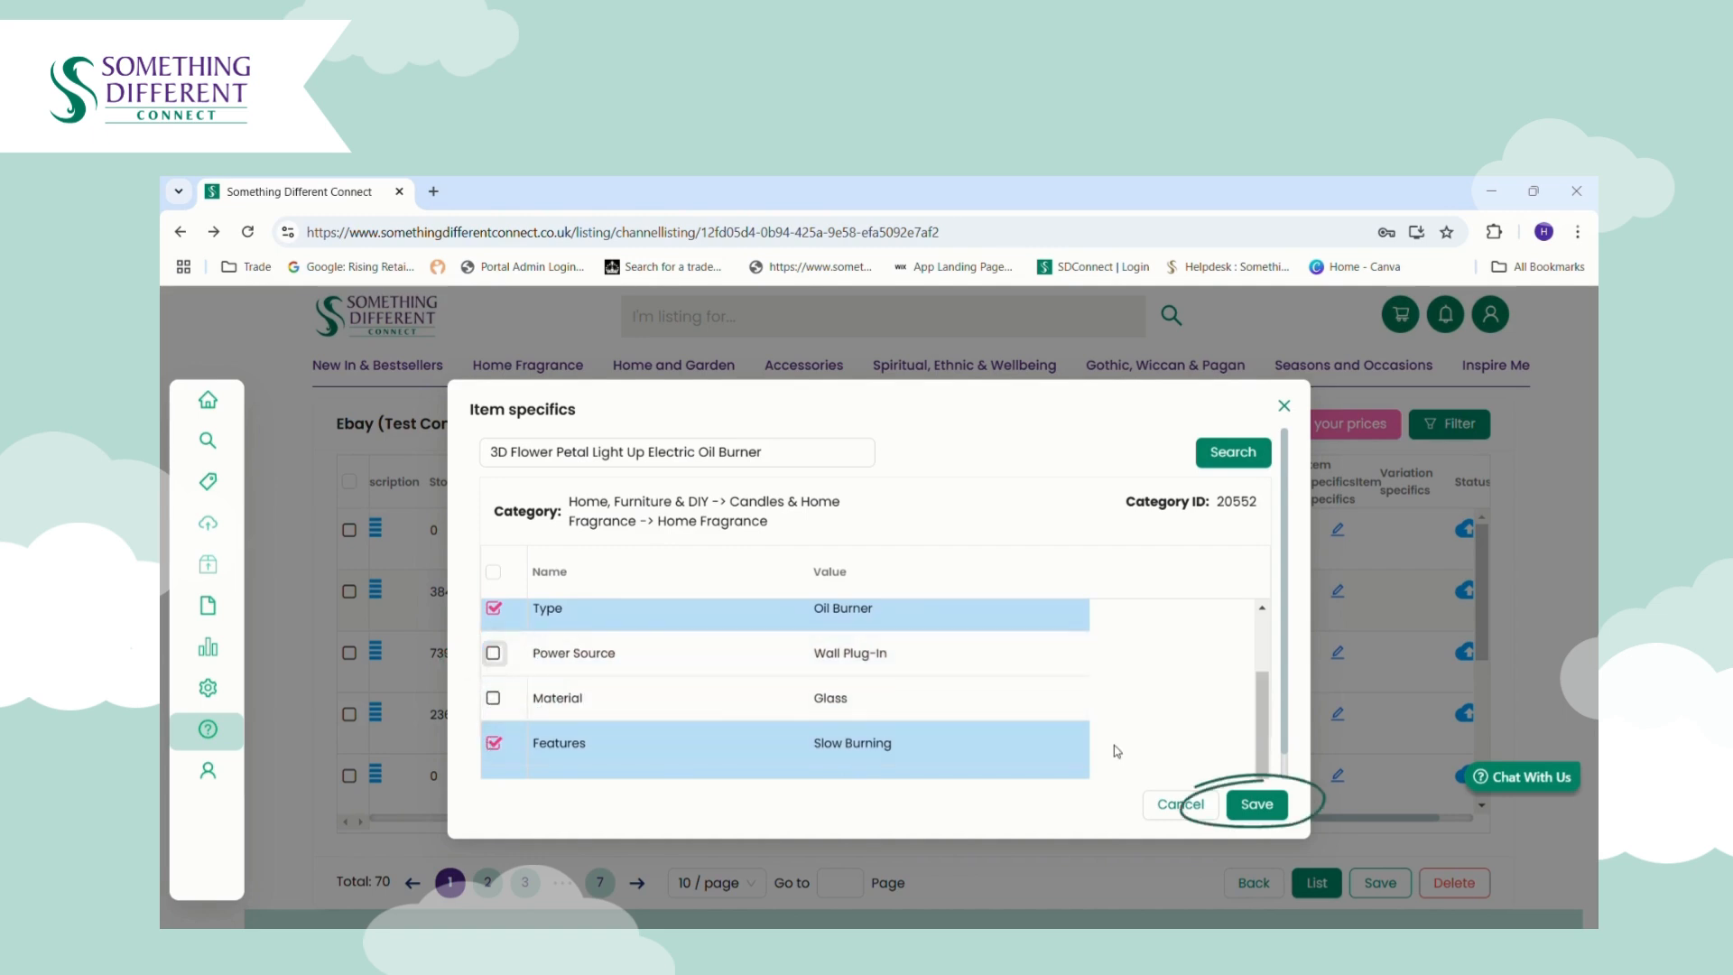
click(1243, 804)
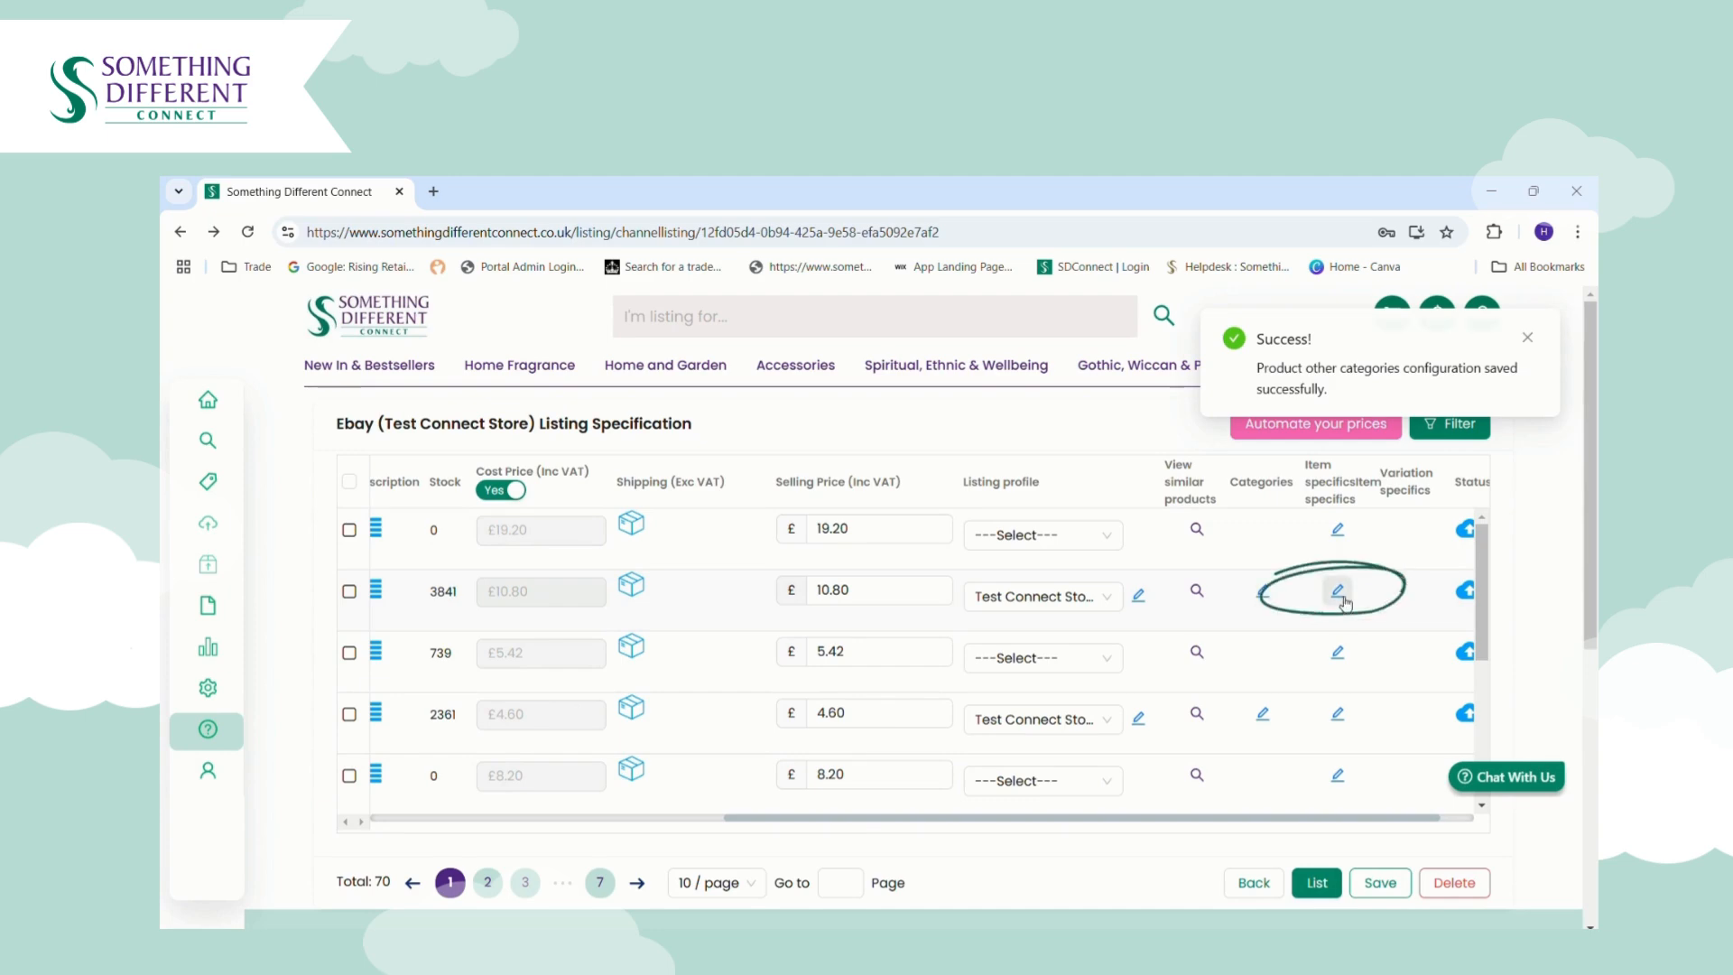
- Review all item specifics of the 3D Flower Petal Light Up Electric Oil Burner, from brand to EAN, and save them
click(1337, 590)
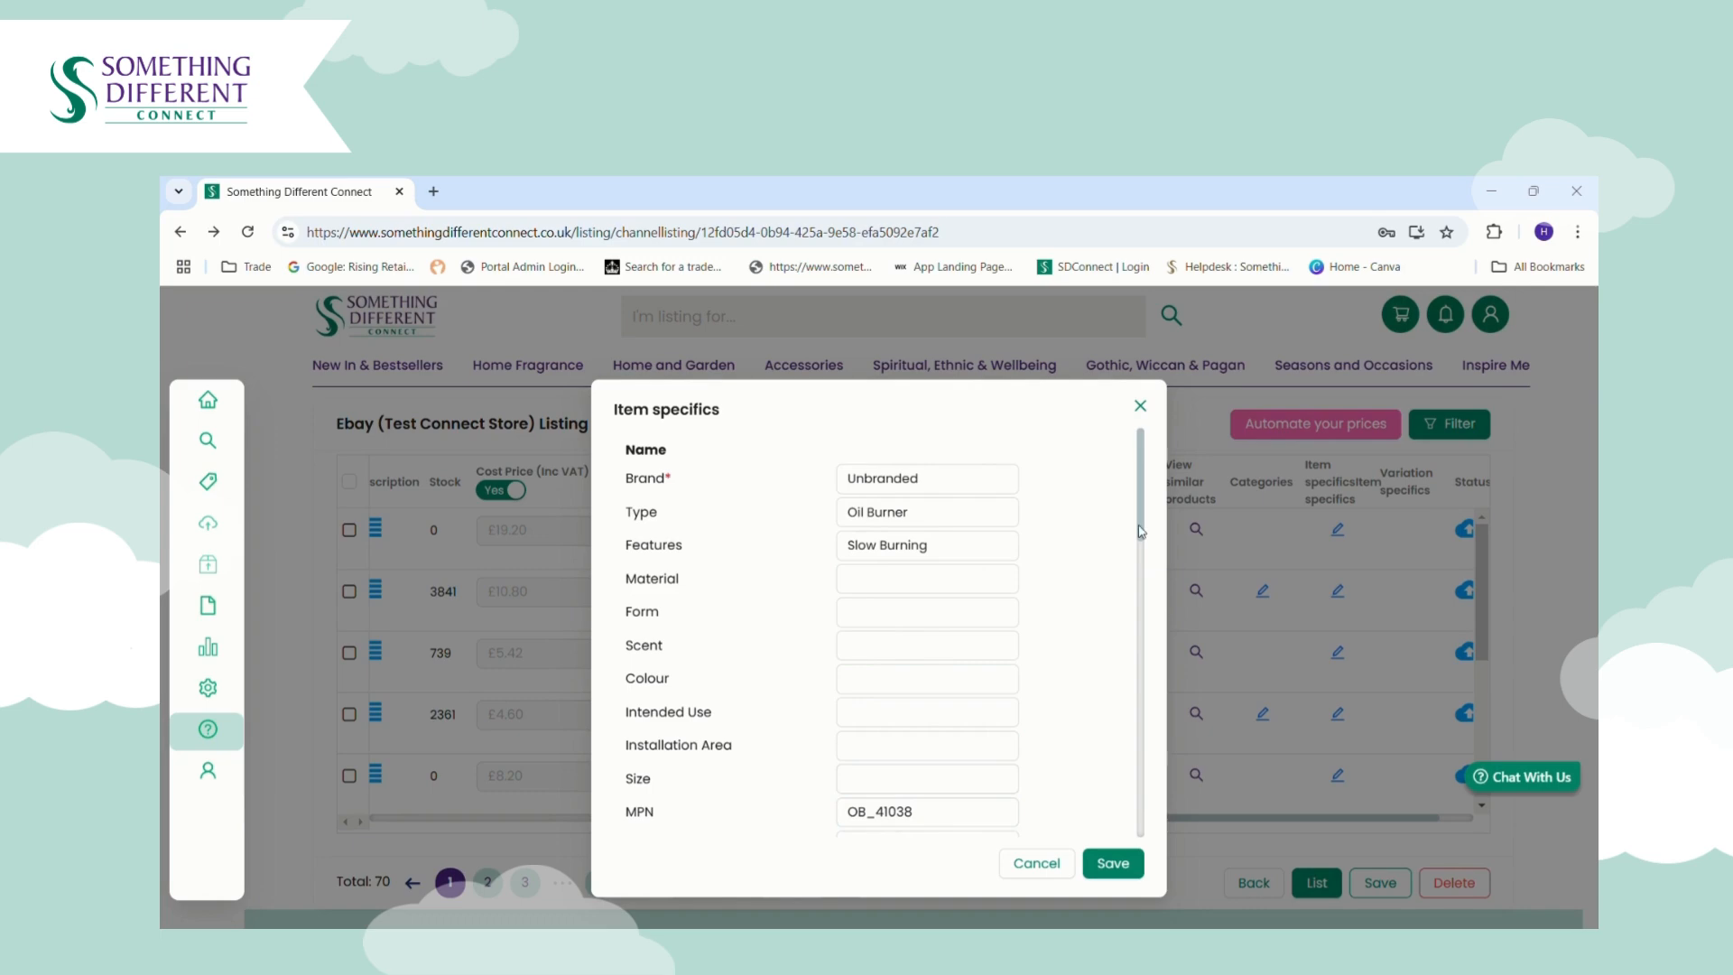
drag(1142, 532, 1126, 835)
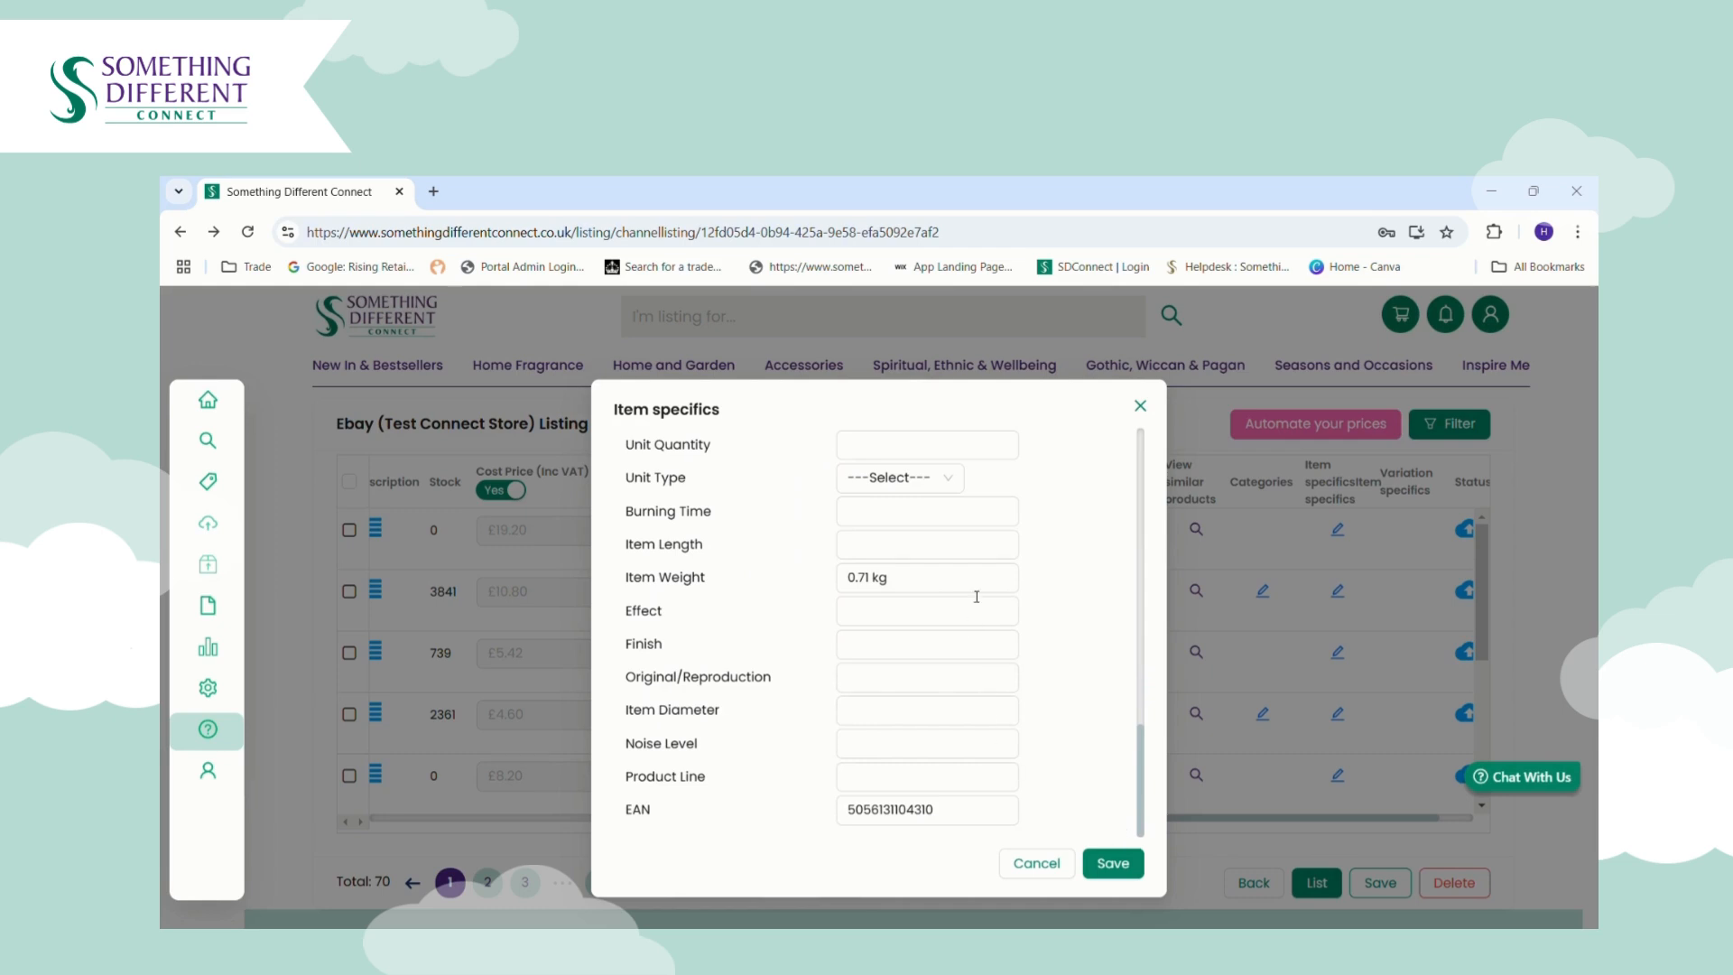
click(938, 541)
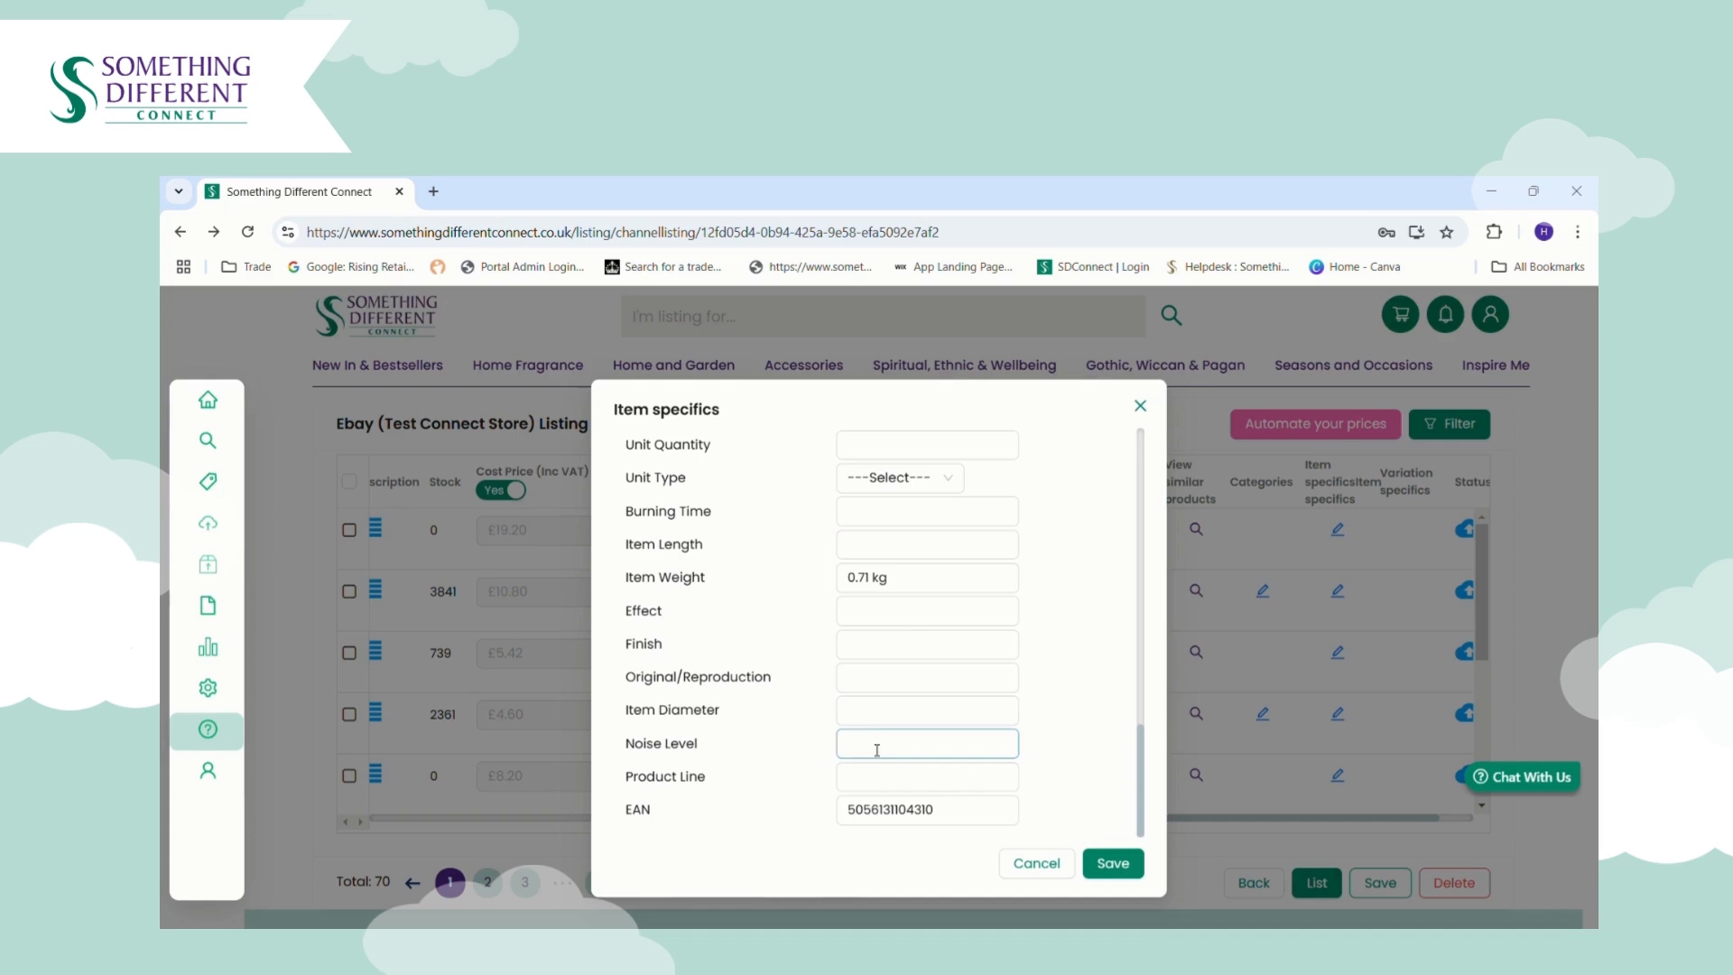
click(906, 637)
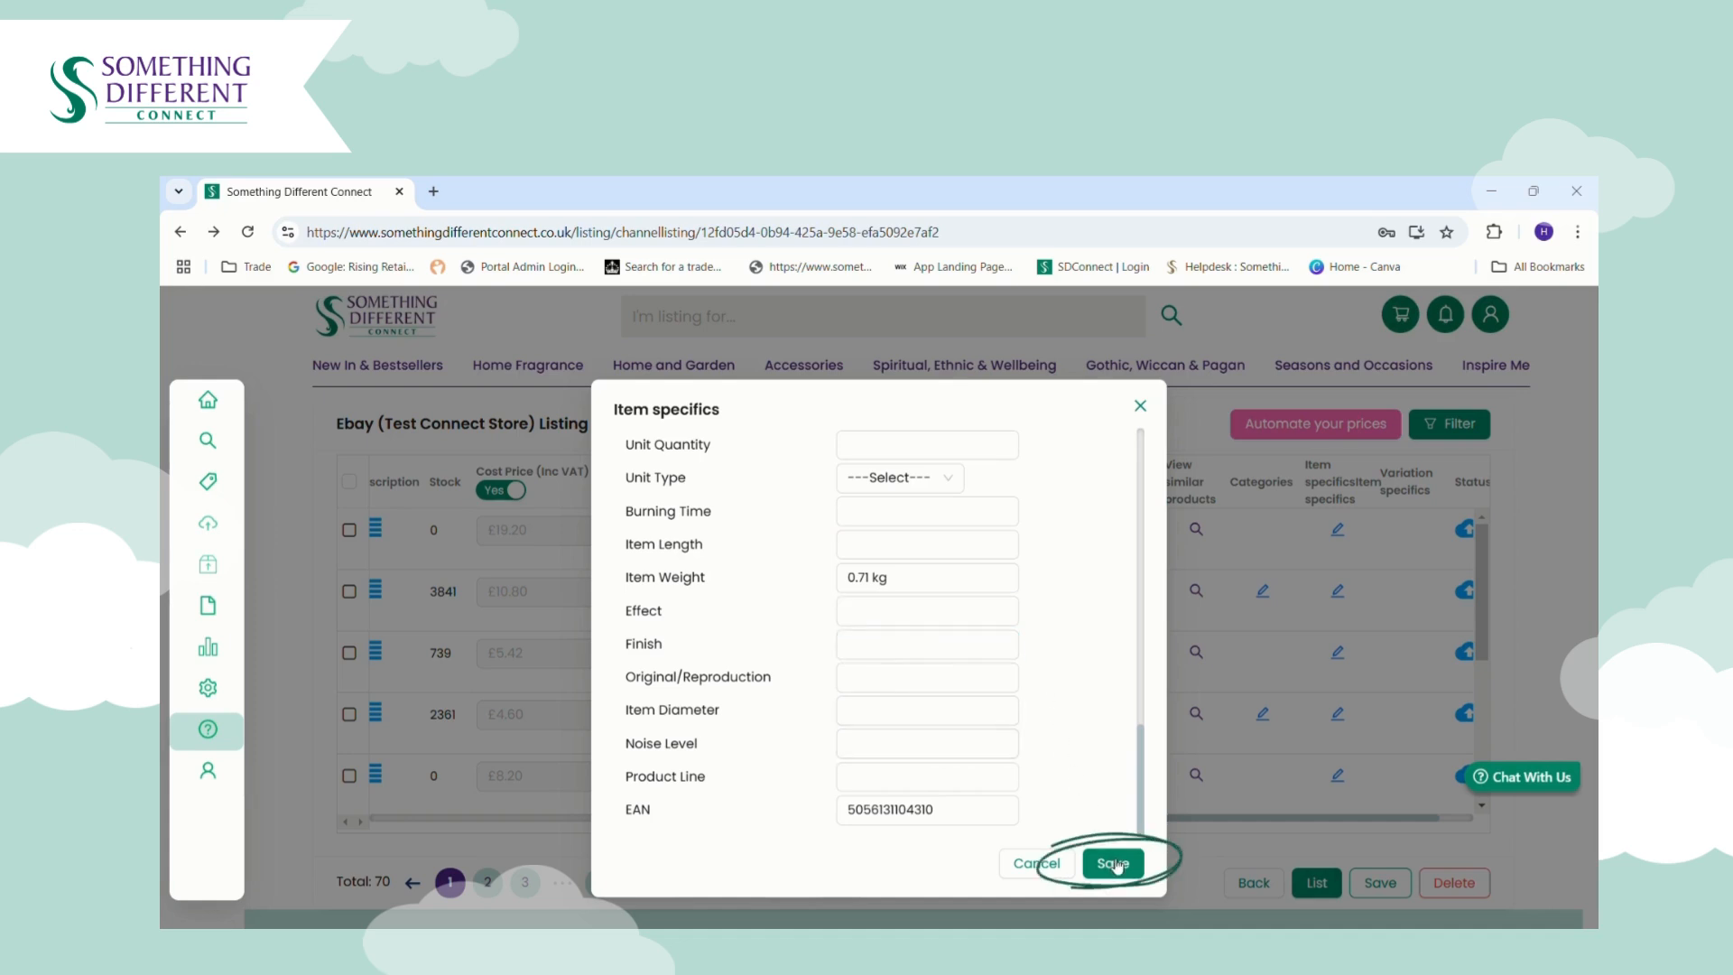
click(1114, 862)
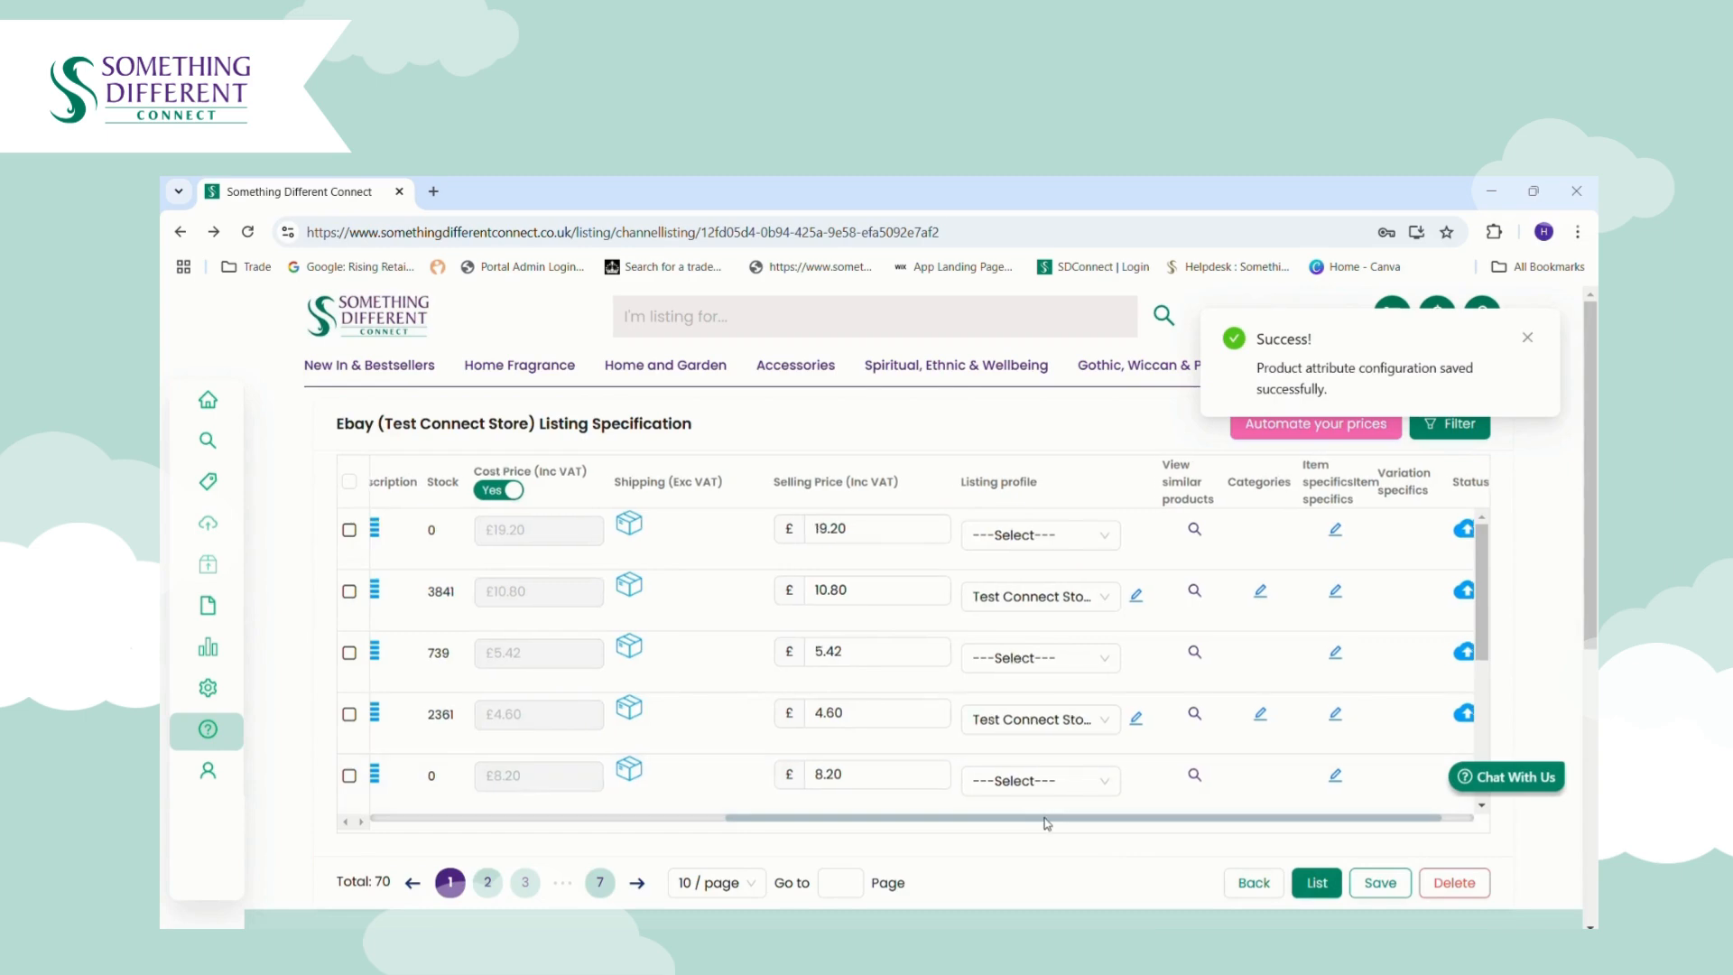
- Select the 3D Flower Petal Light Up Electric Oil Burner, list it on the eBay store and check its listing status
drag(1047, 819, 1134, 830)
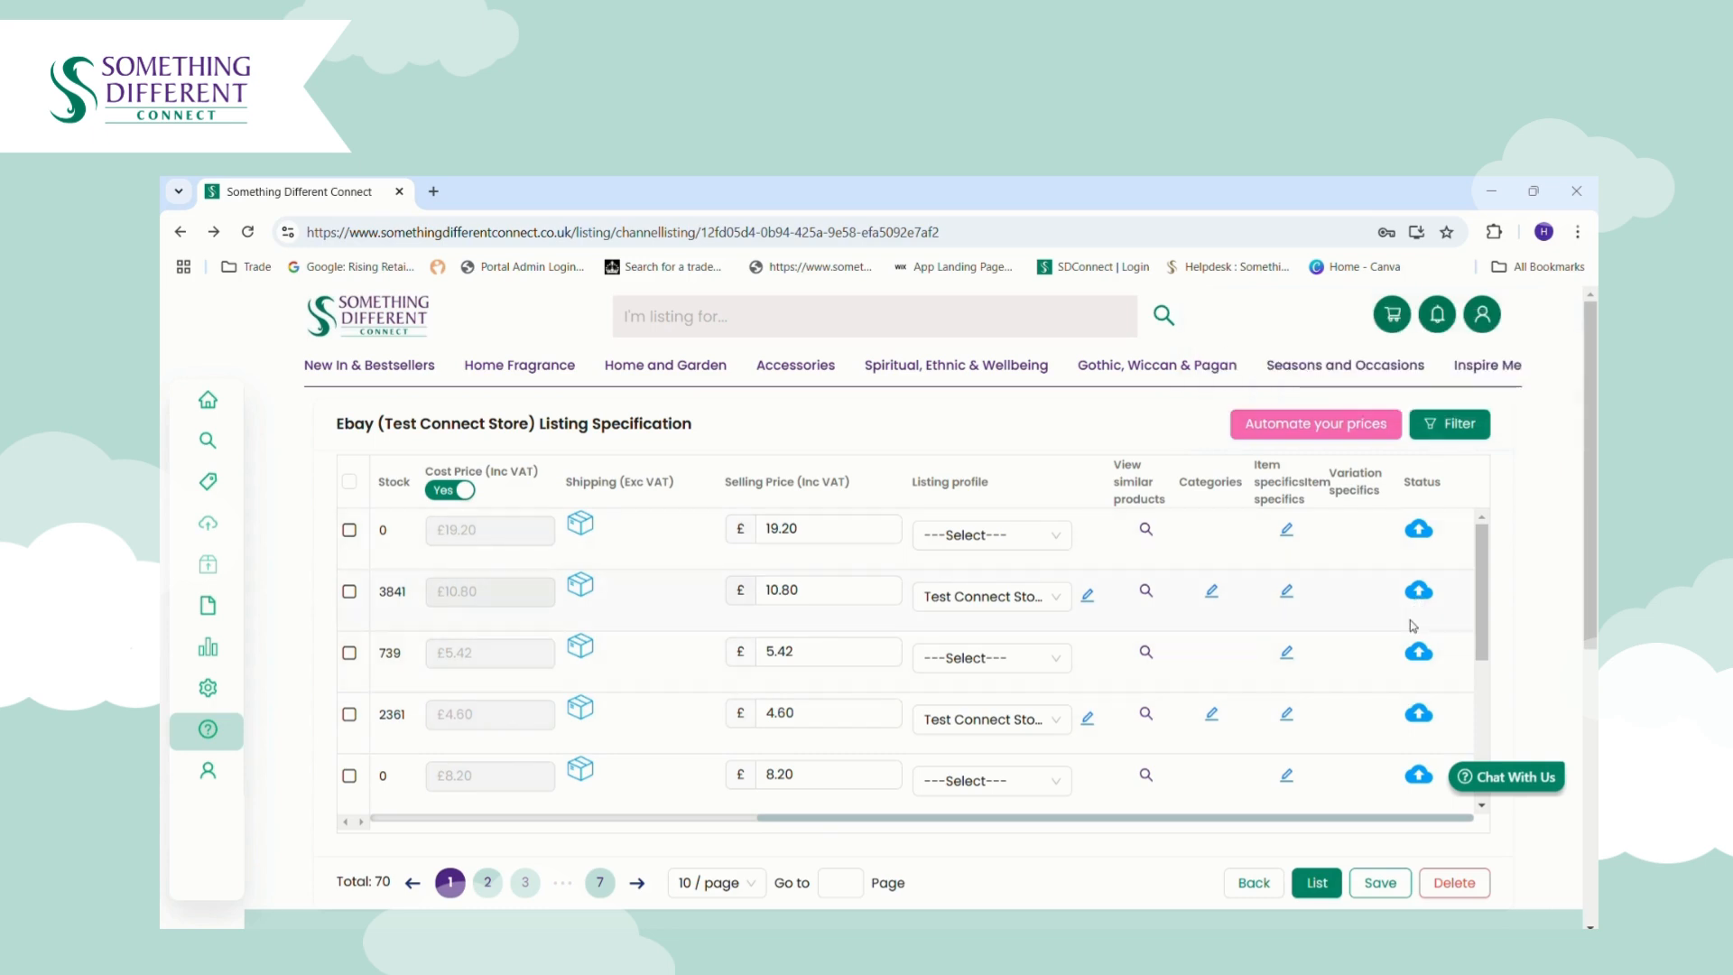
drag(1164, 818, 673, 818)
click(349, 591)
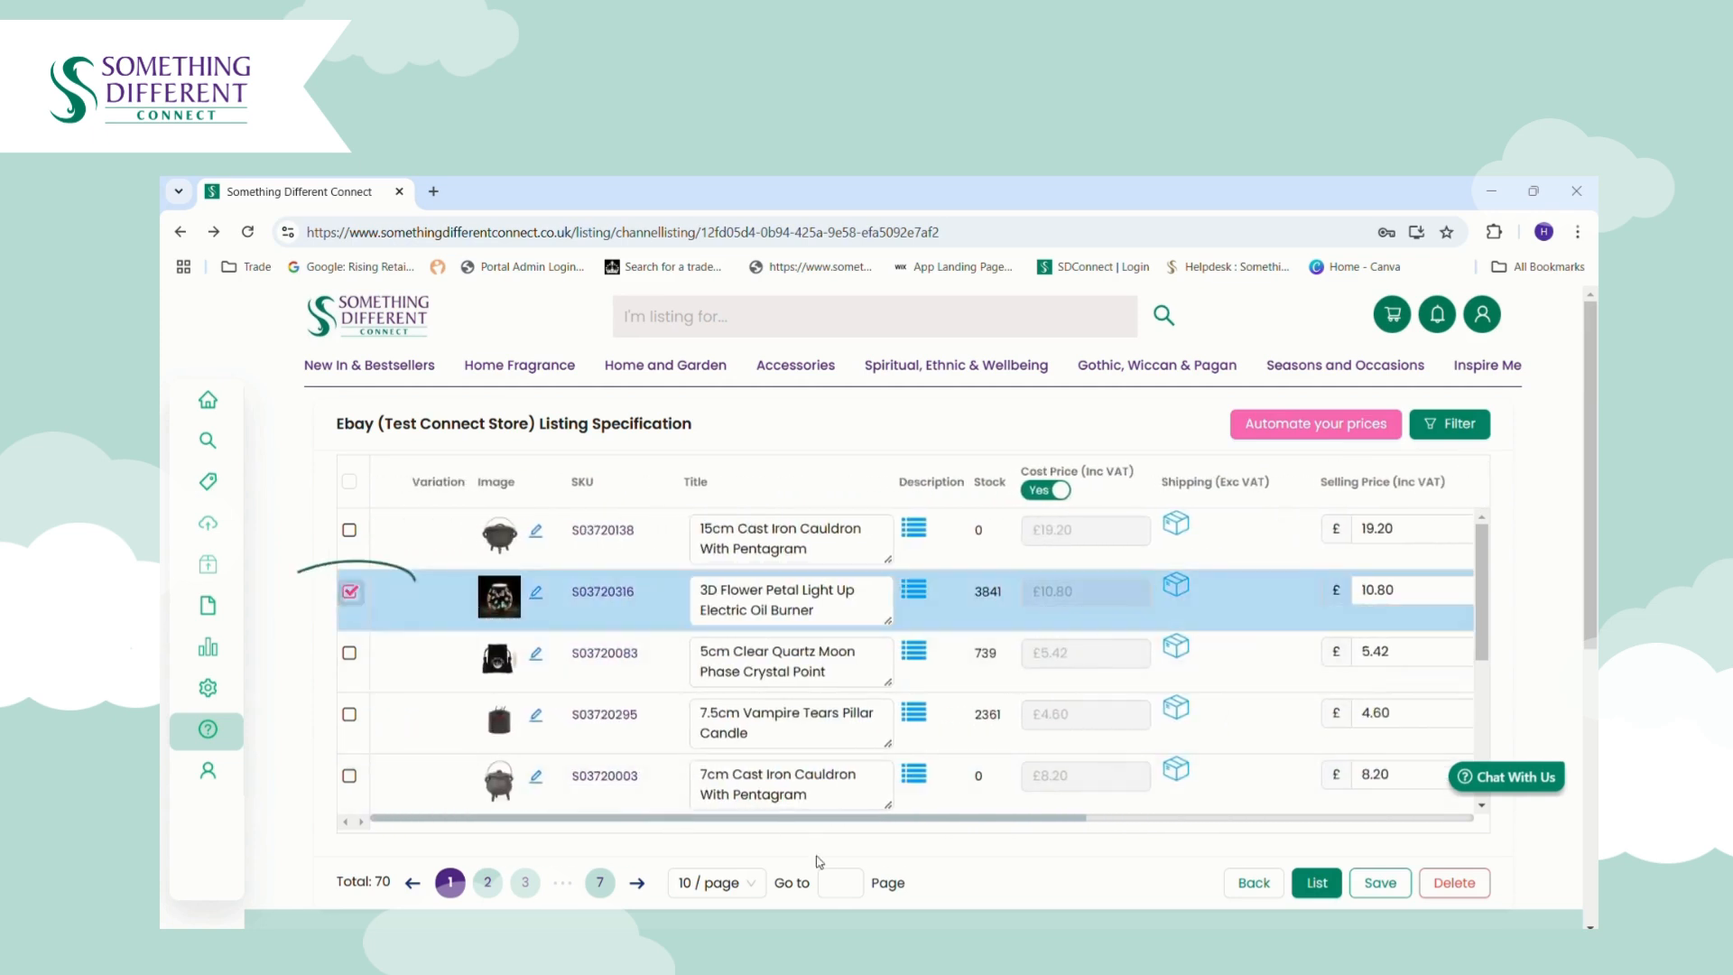
drag(880, 831, 1282, 839)
click(1419, 591)
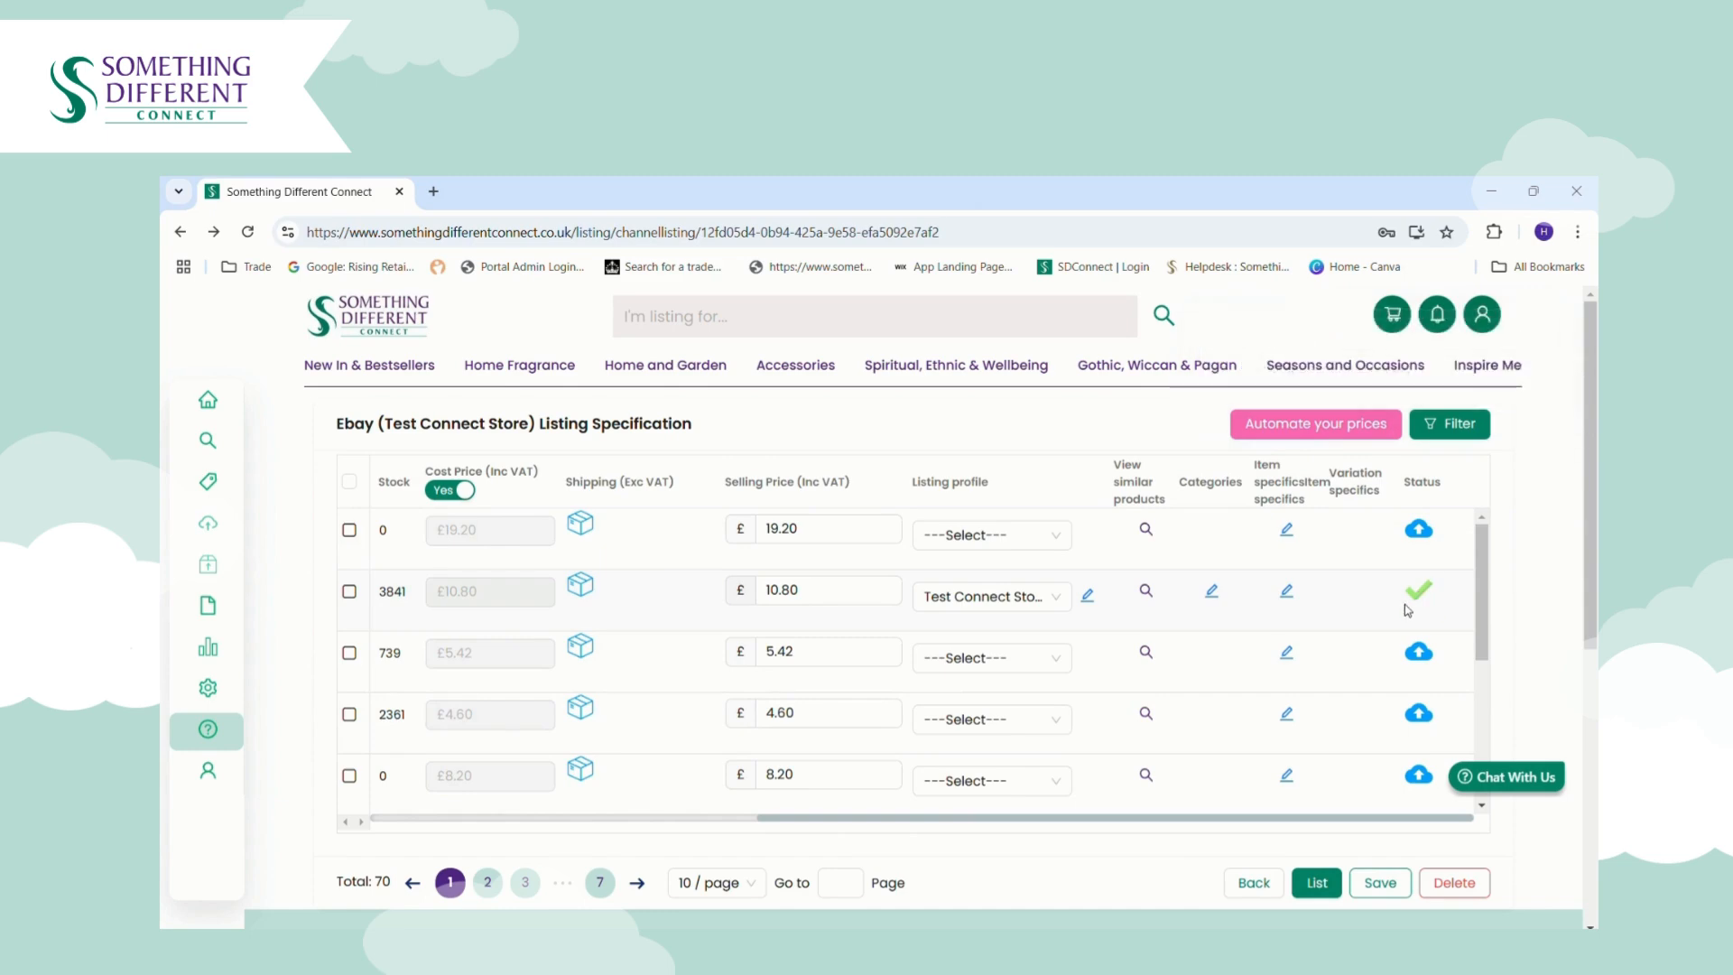
- Filter the eBay store's products to show only those that are Not Listed
drag(1223, 825, 725, 829)
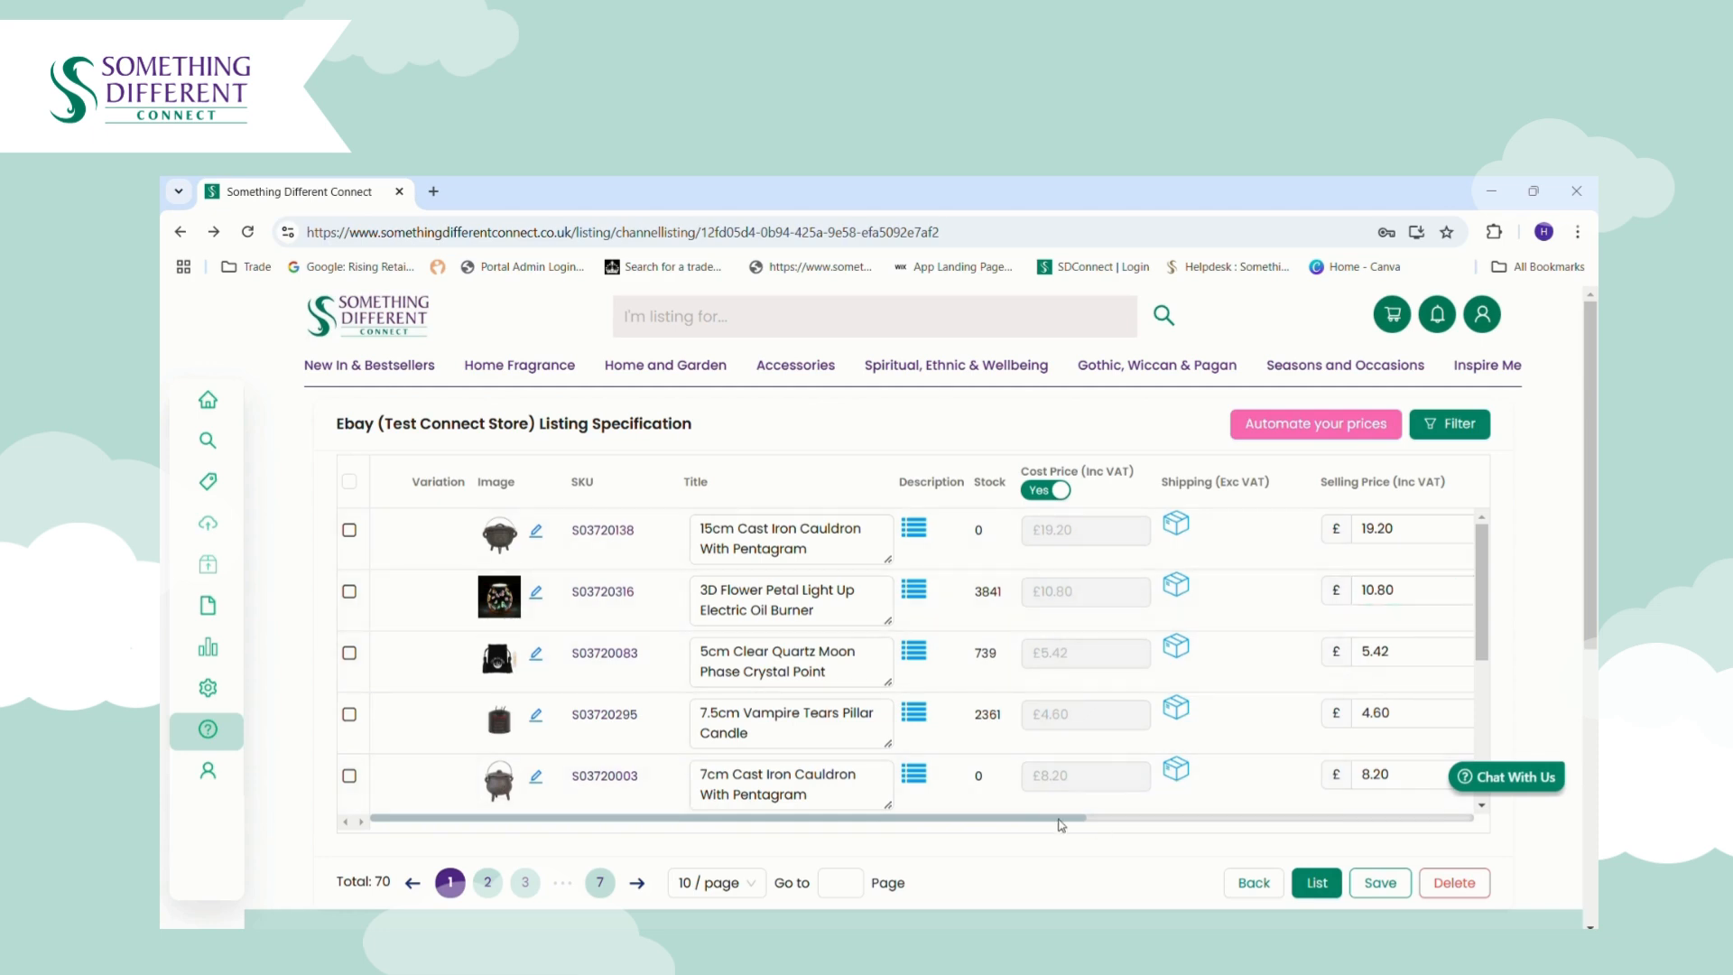
drag(1061, 823, 1447, 823)
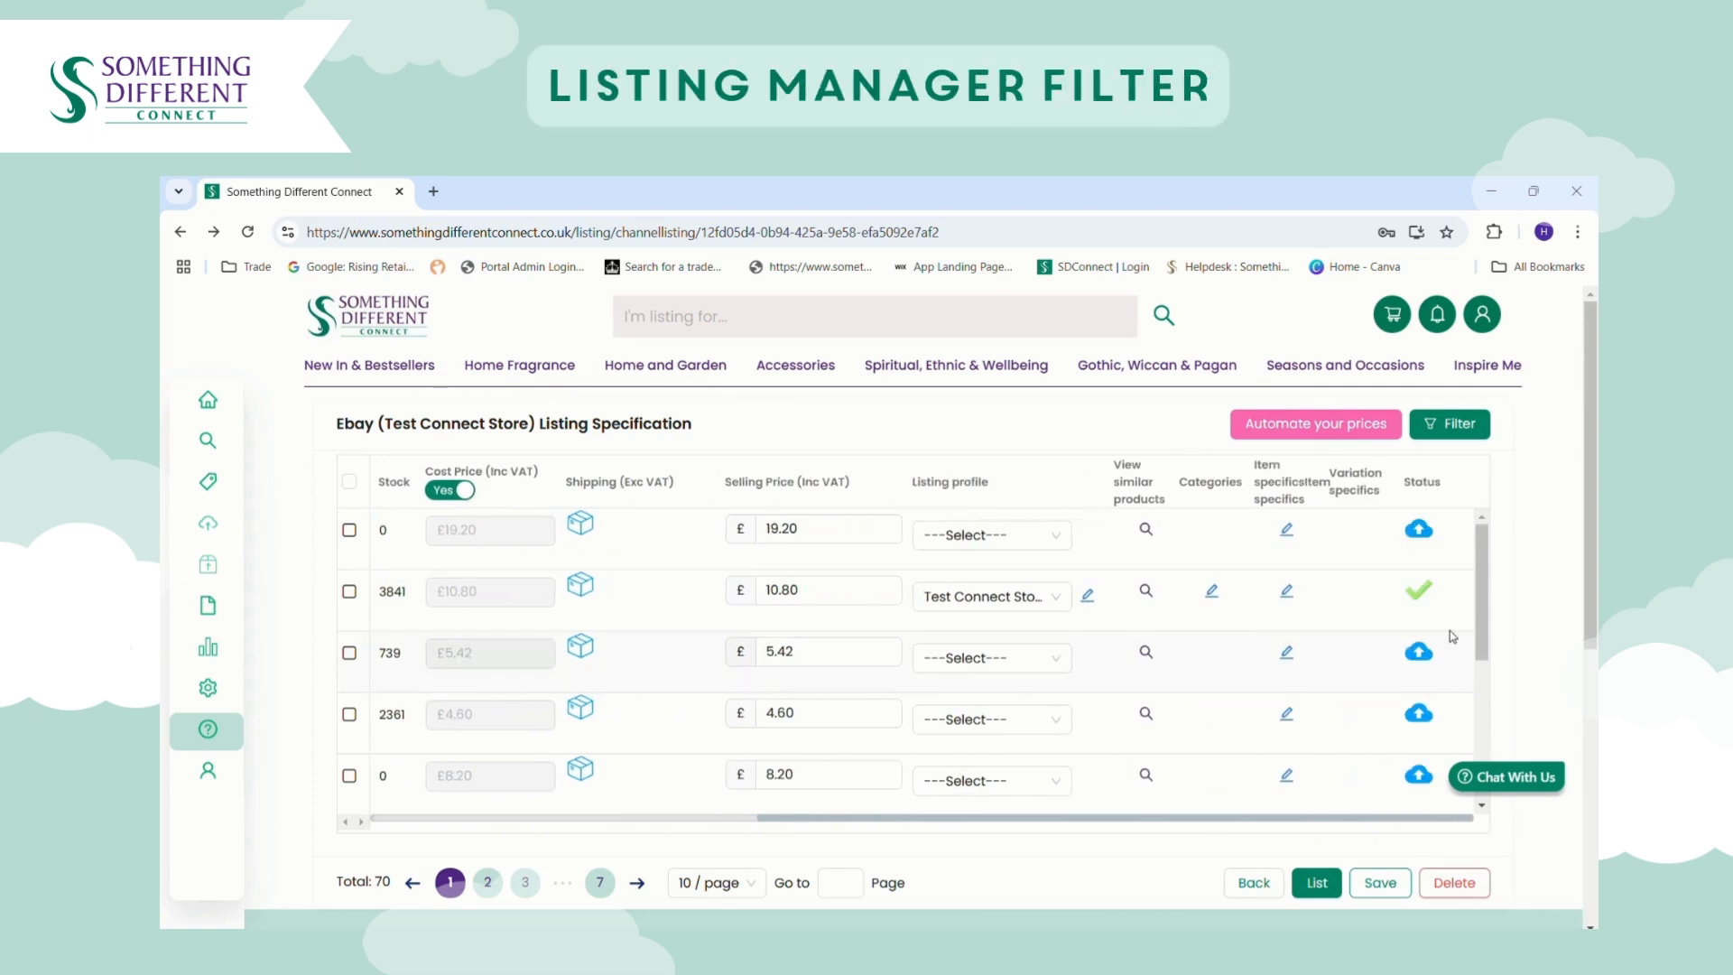
click(1471, 430)
click(1161, 572)
click(1323, 514)
click(1424, 315)
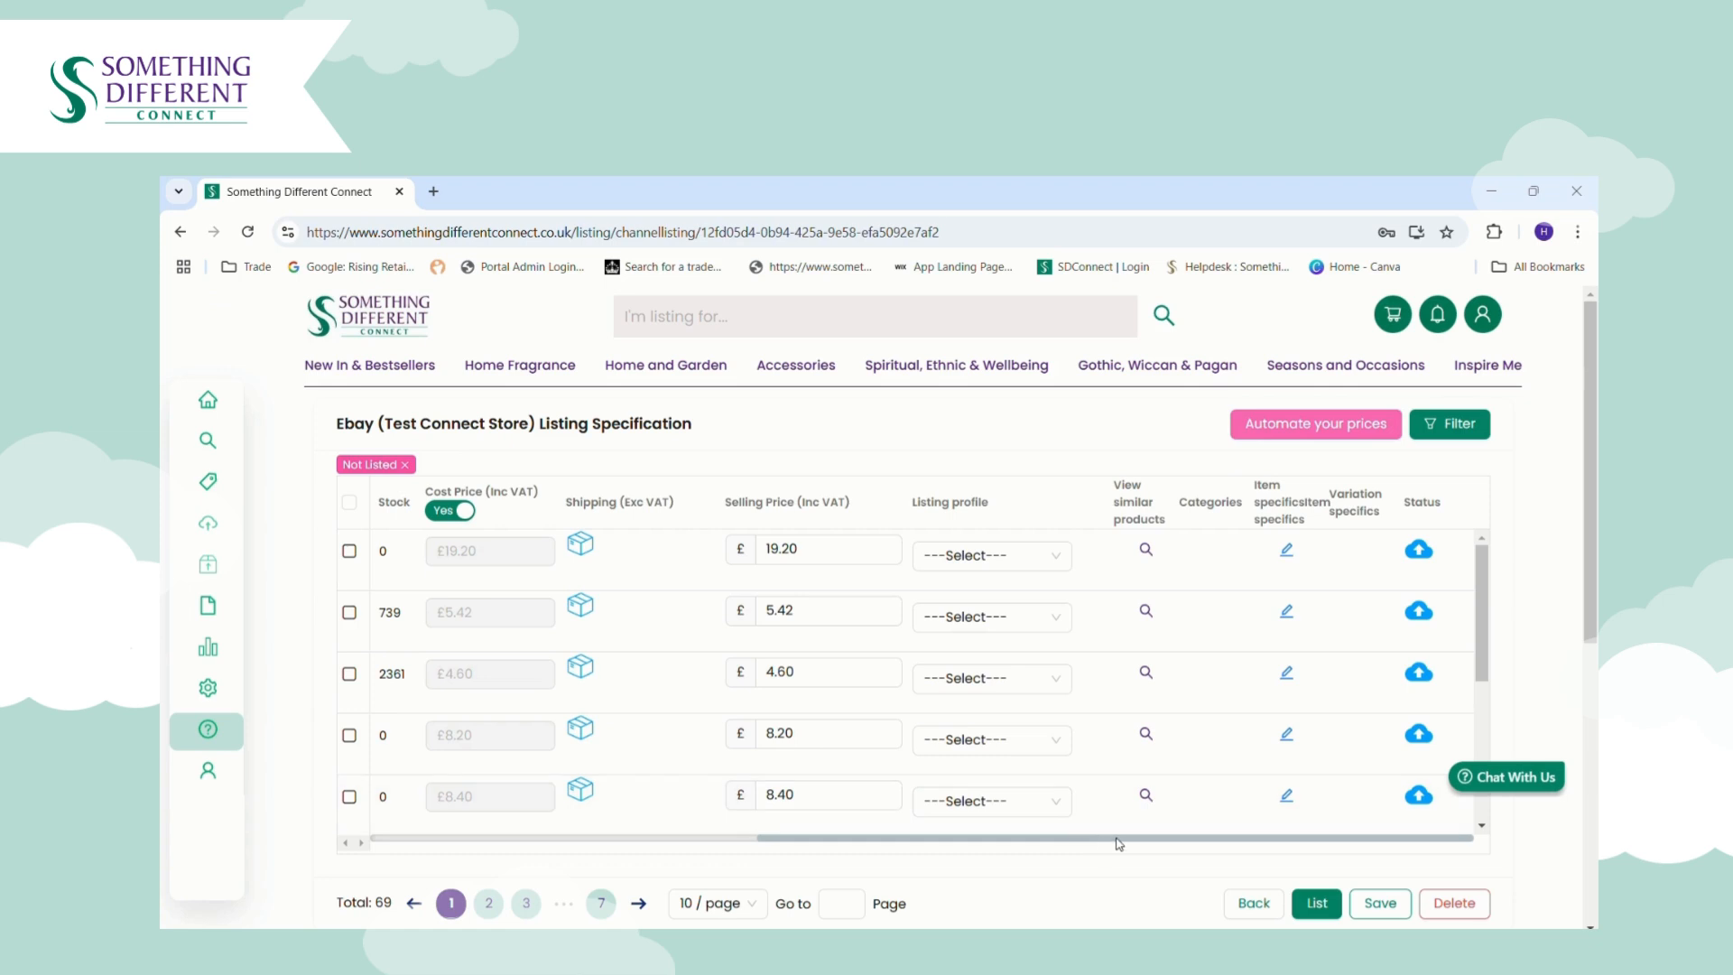
drag(1118, 843, 731, 838)
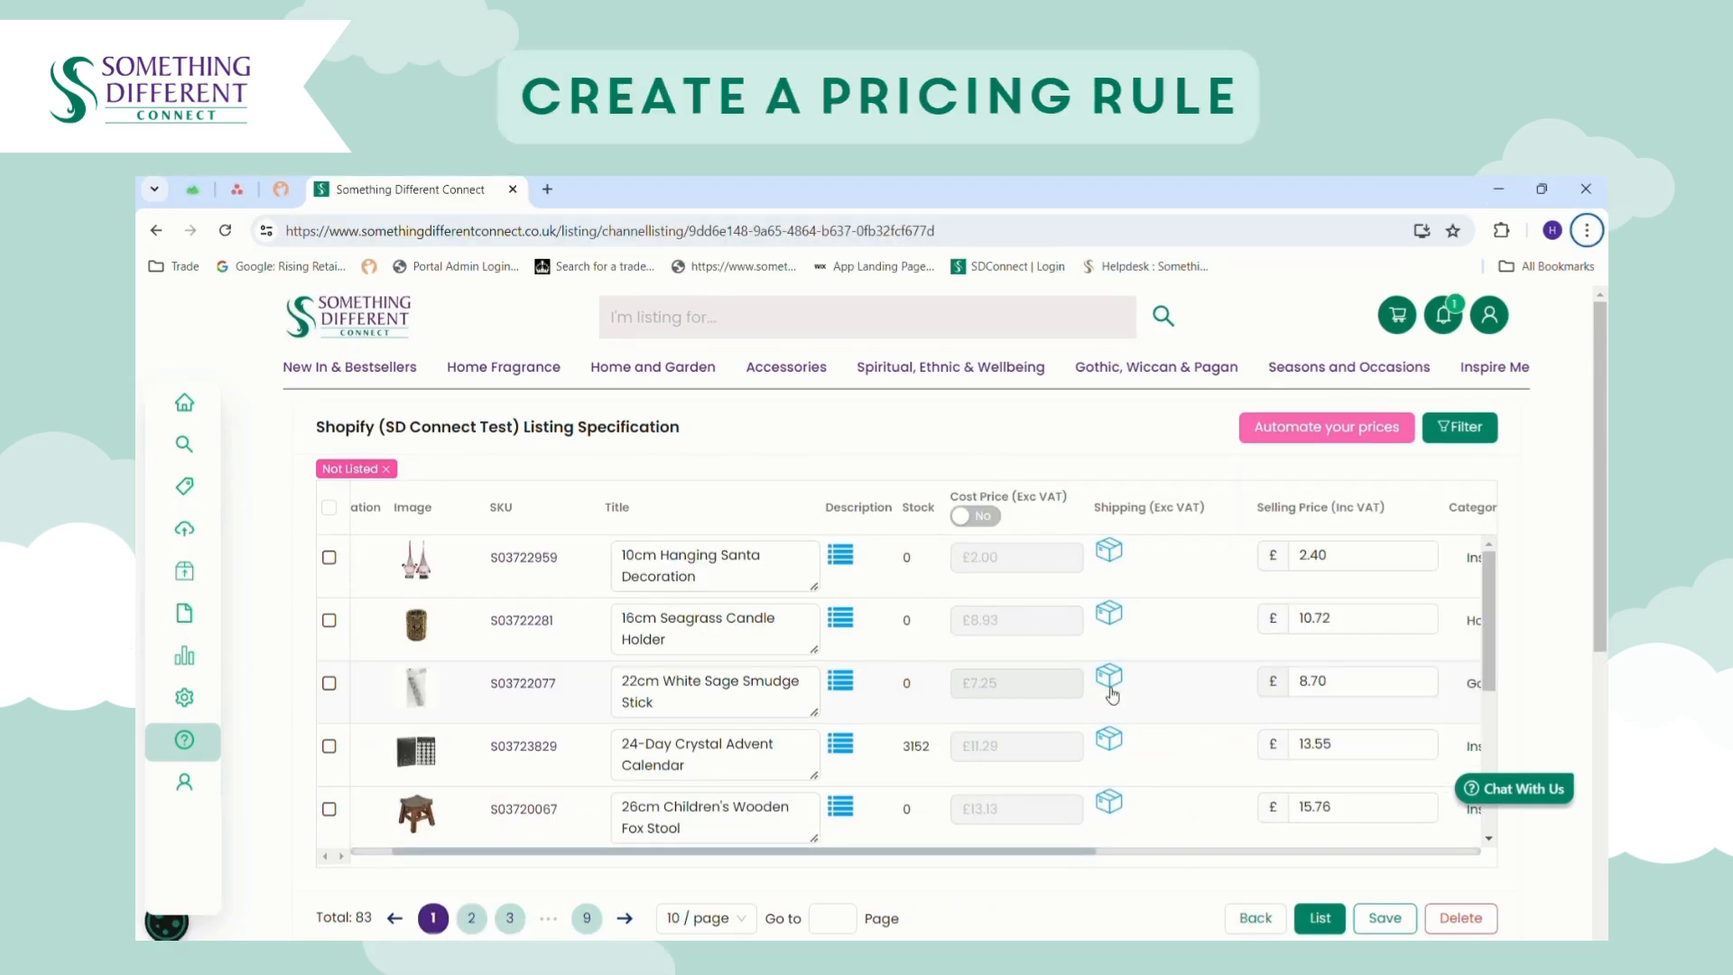
- Start a simple pricing rule from the Shopify store's listings and name it "Shopify - sd connect test"
click(1289, 432)
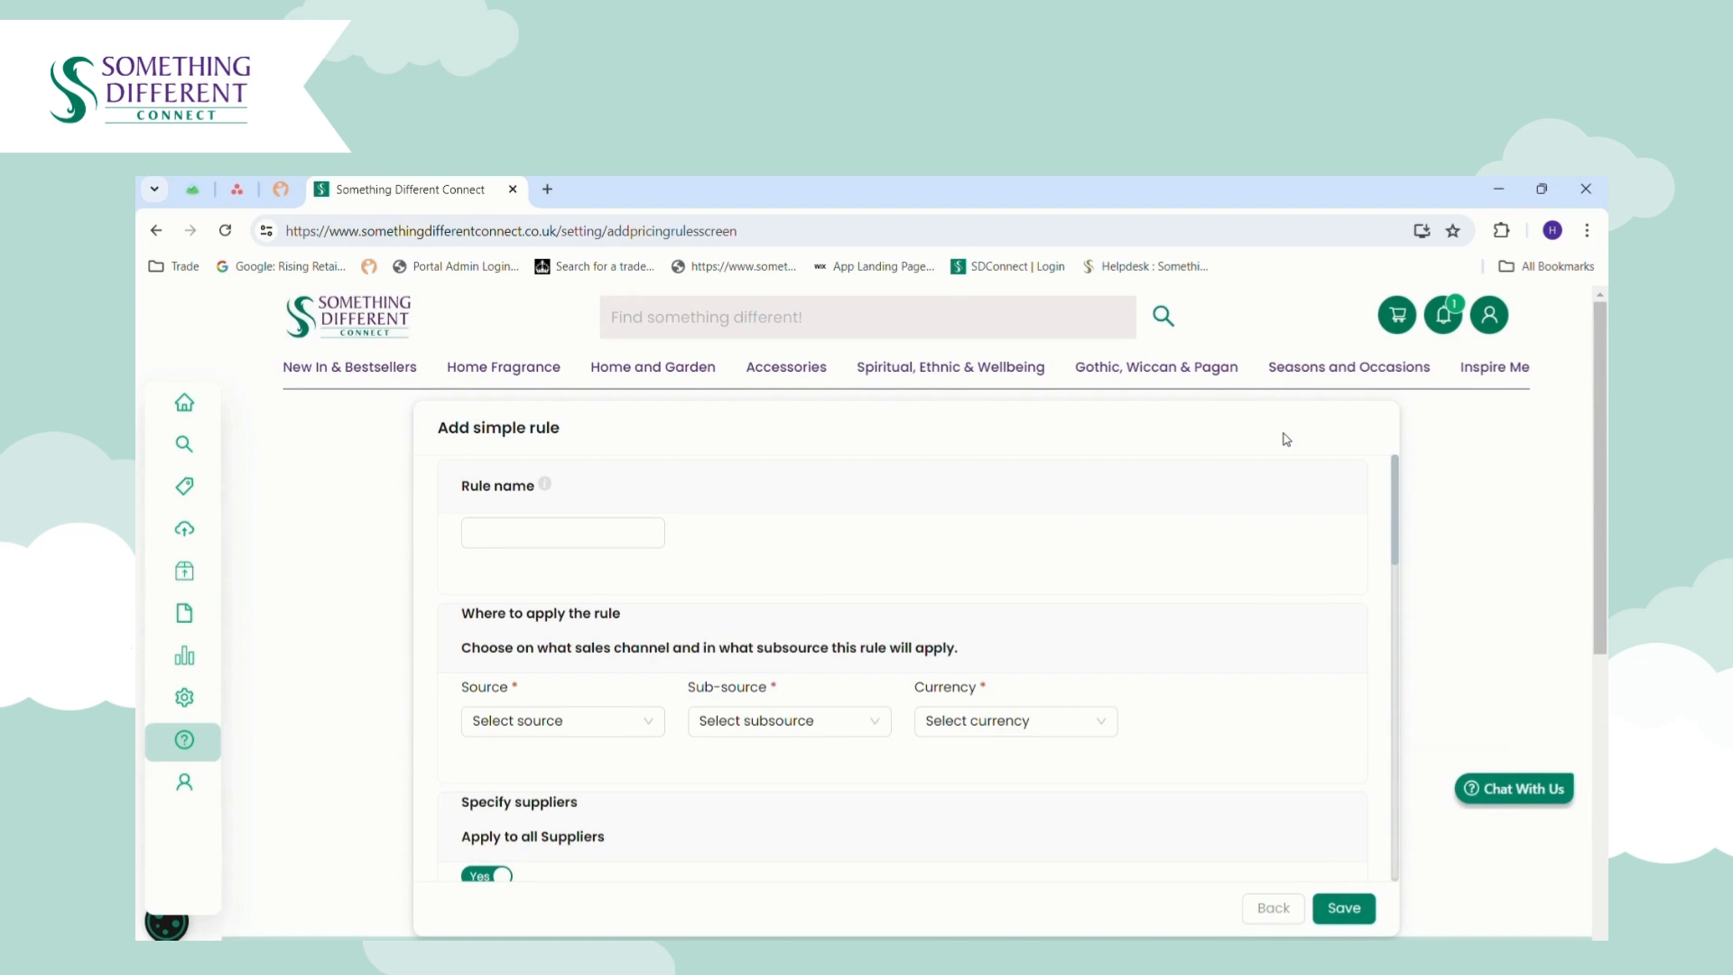
click(630, 541)
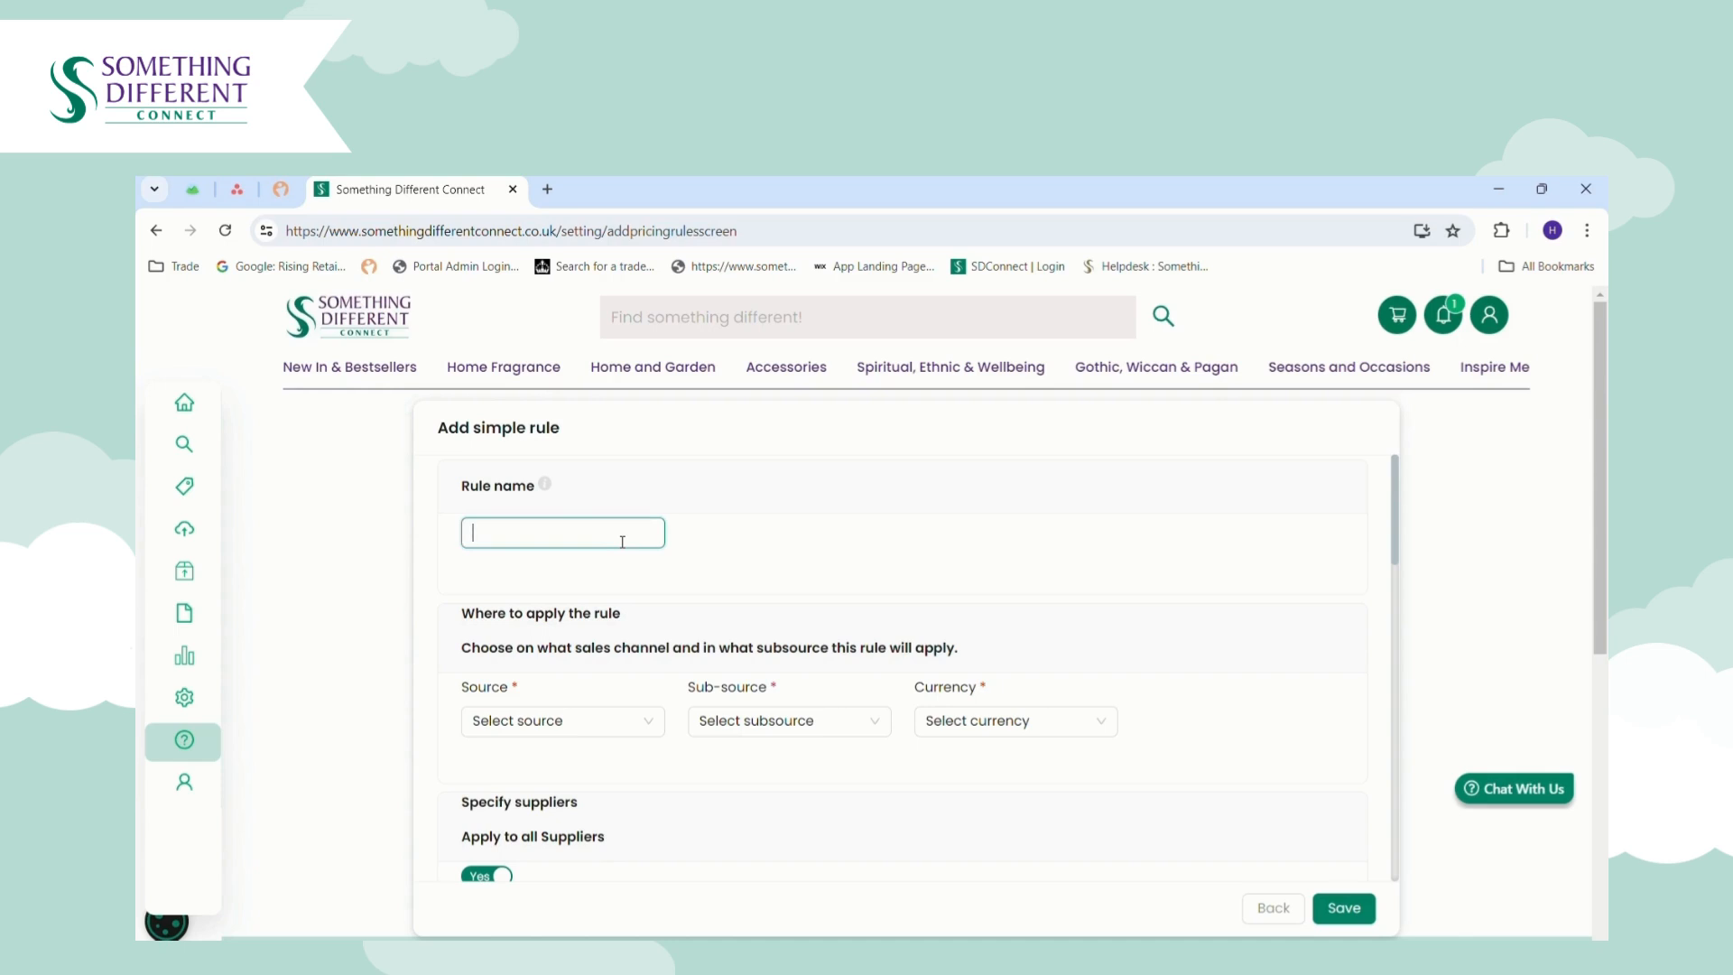
text(Shopify - sd connect test)
- Apply the pricing rule to the Shopify source with sub-source SD Connect Test and currency GBP
click(588, 722)
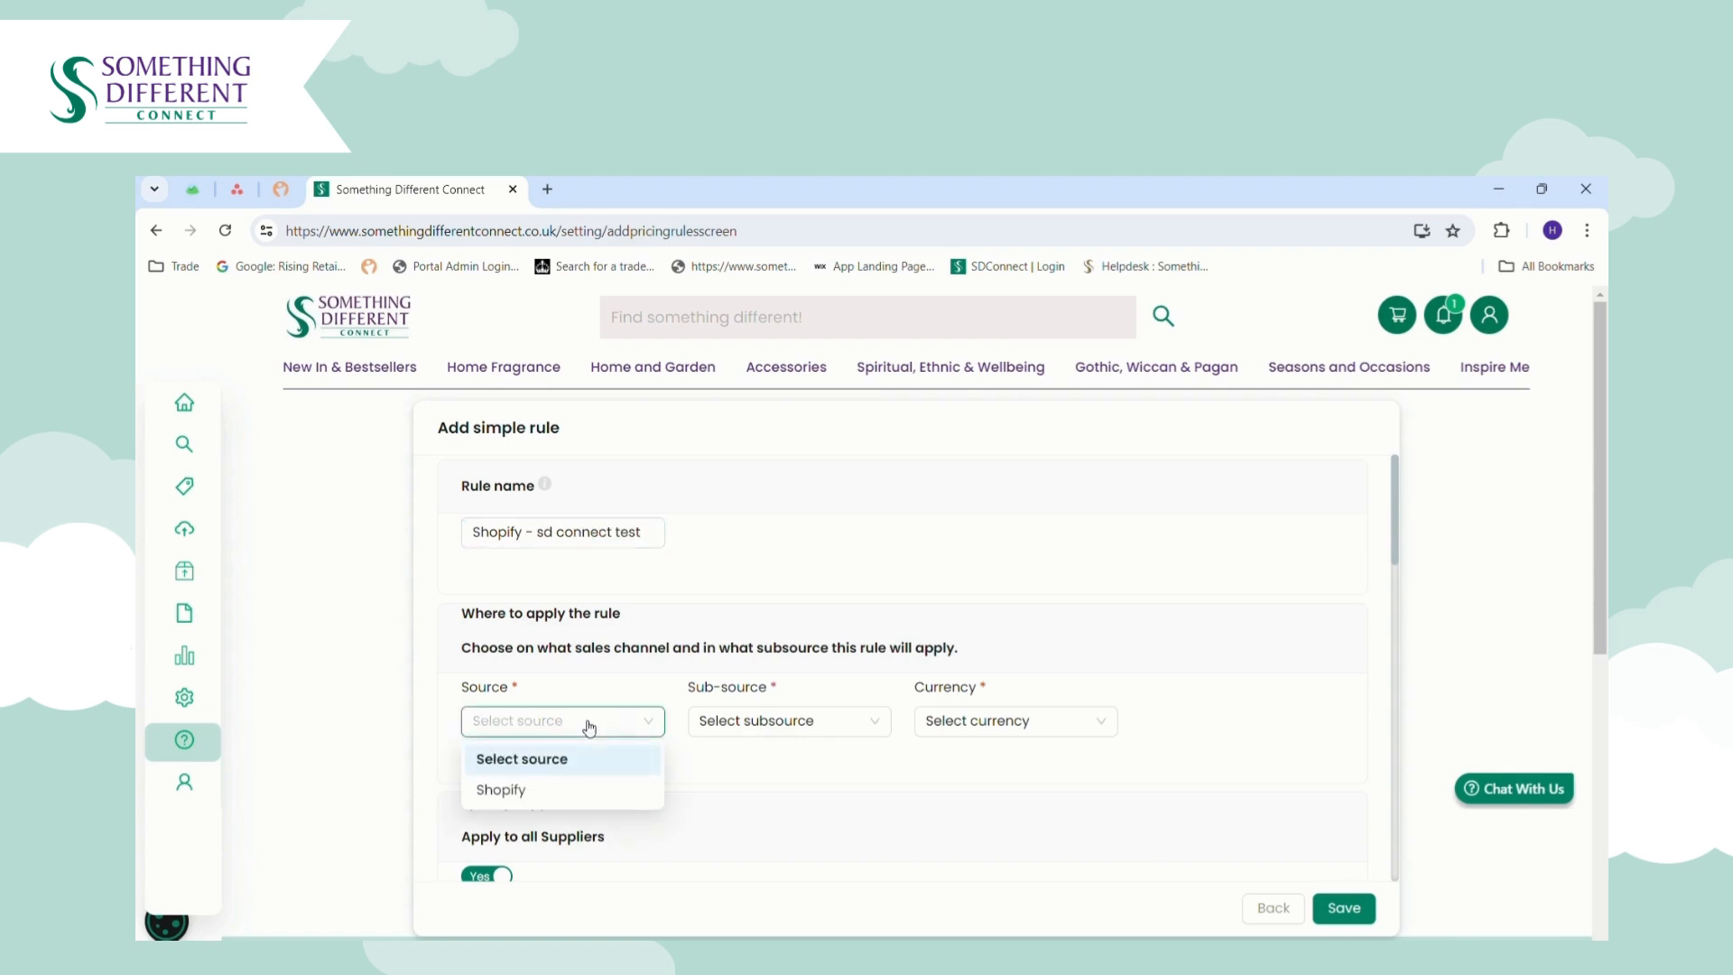
click(563, 798)
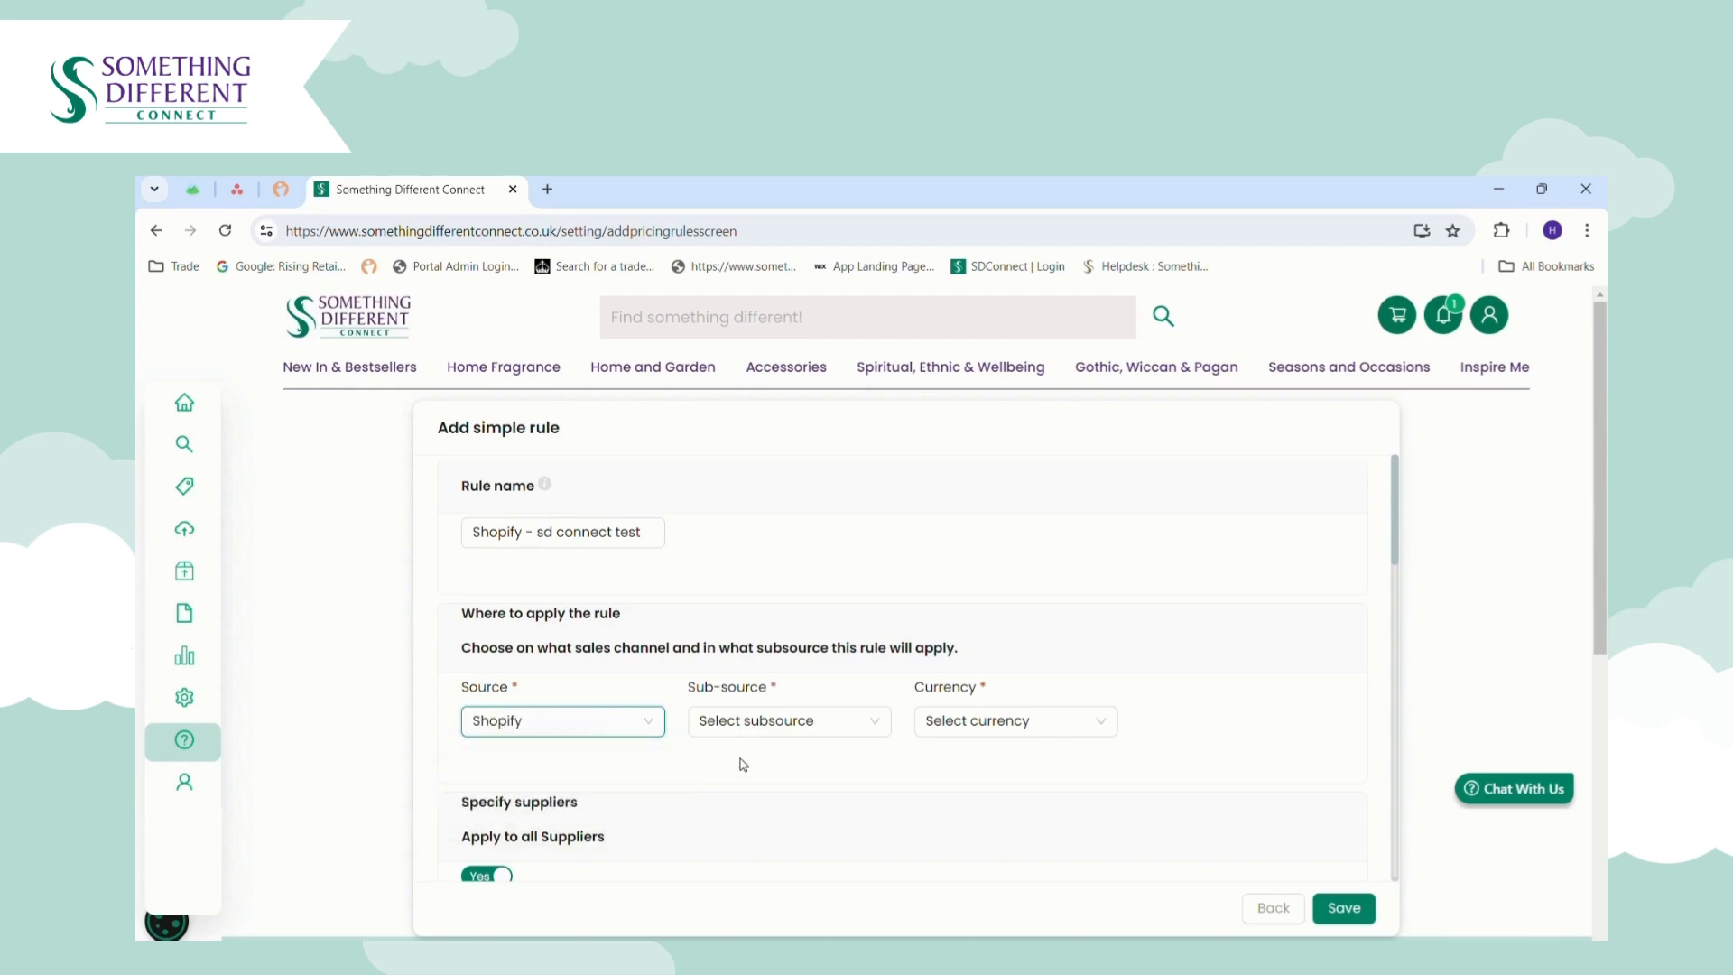
click(812, 733)
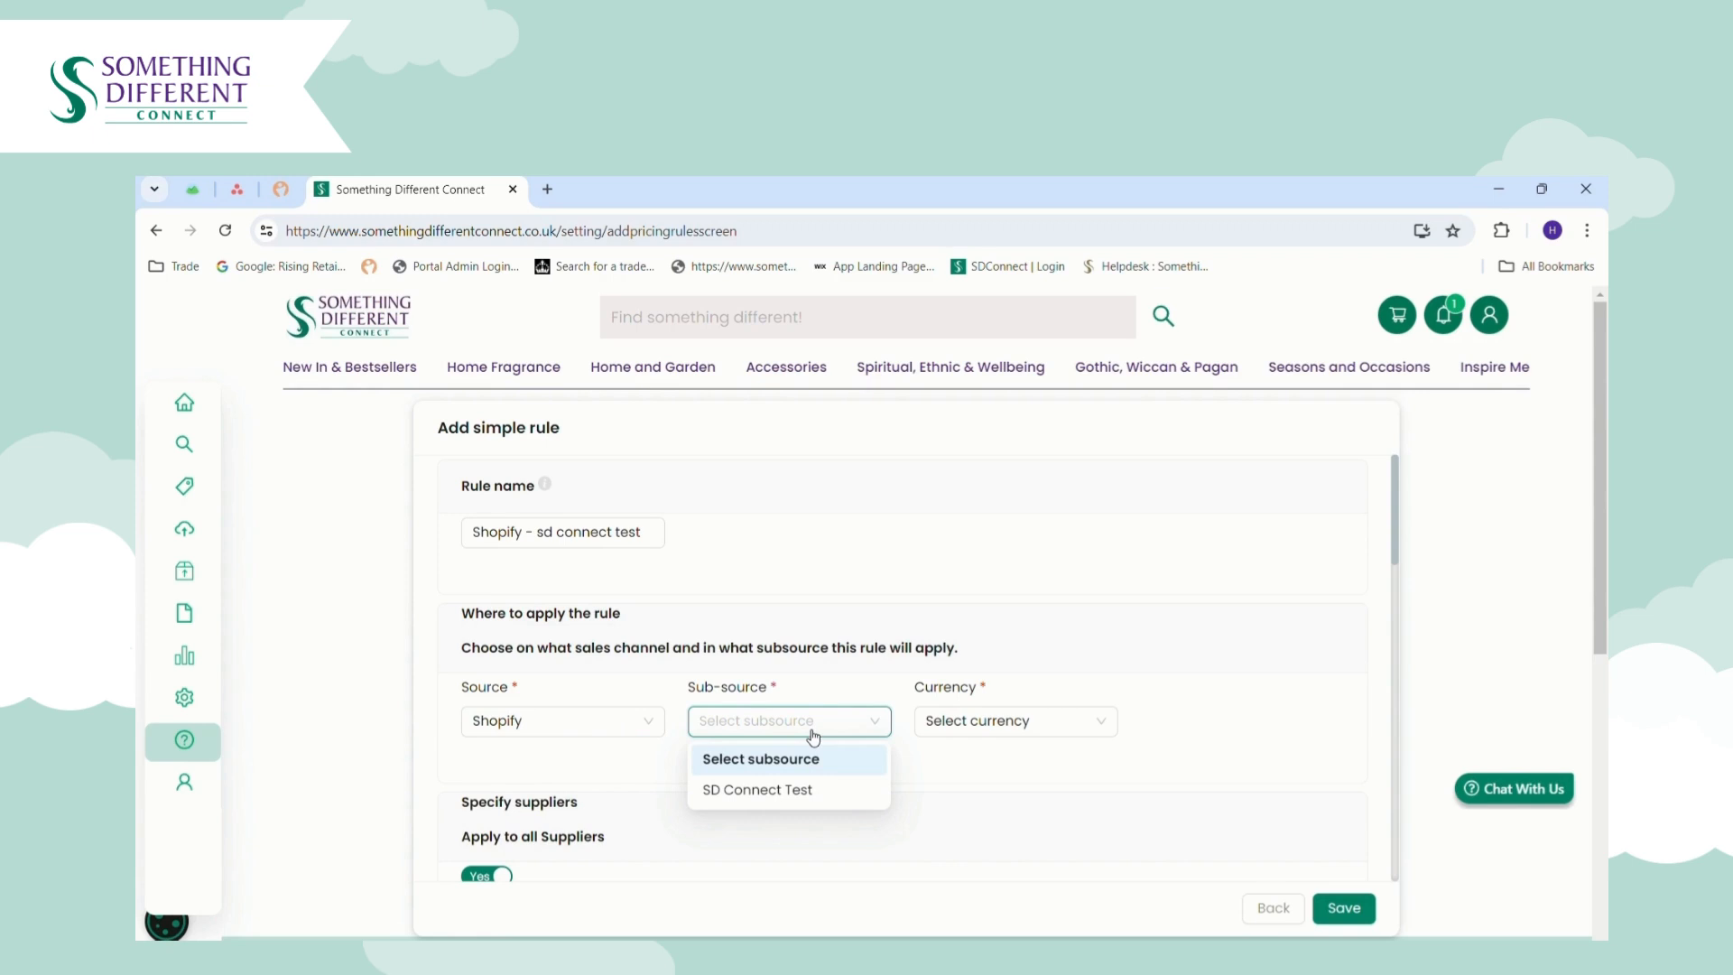
click(824, 790)
click(988, 731)
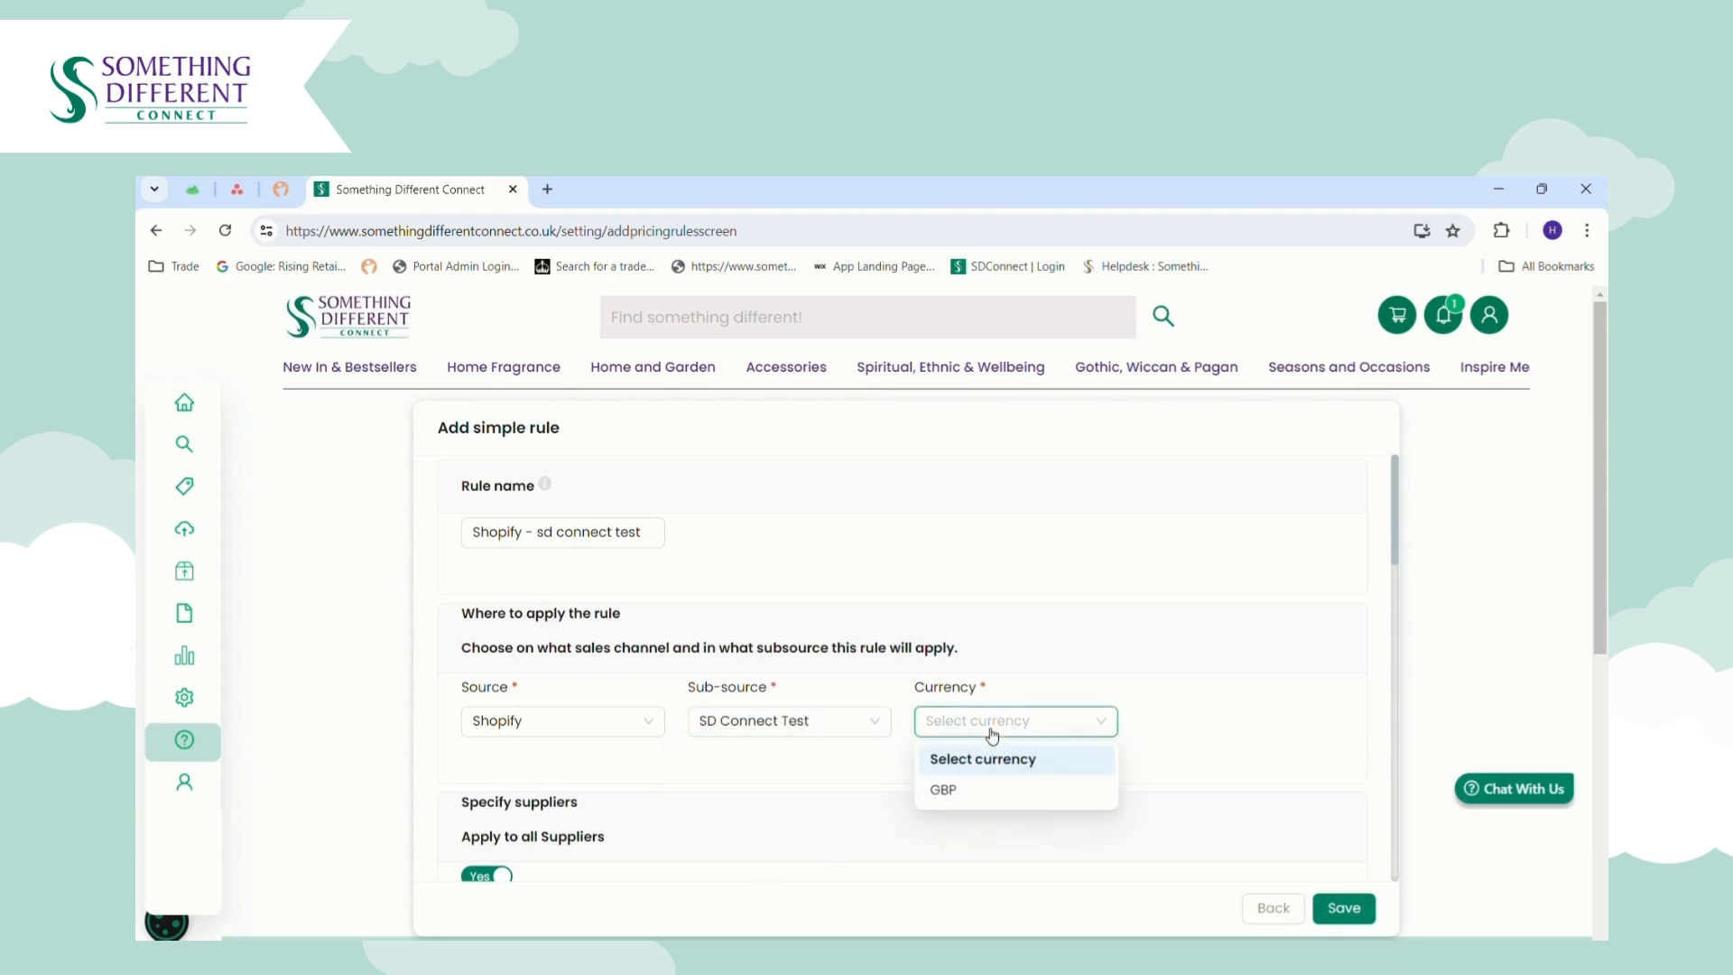
click(978, 793)
- Turn off applying the rule to all categories, look at the specific category choices, and restore all categories
scroll(1396, 534, down, 1)
drag(1397, 535, 1402, 596)
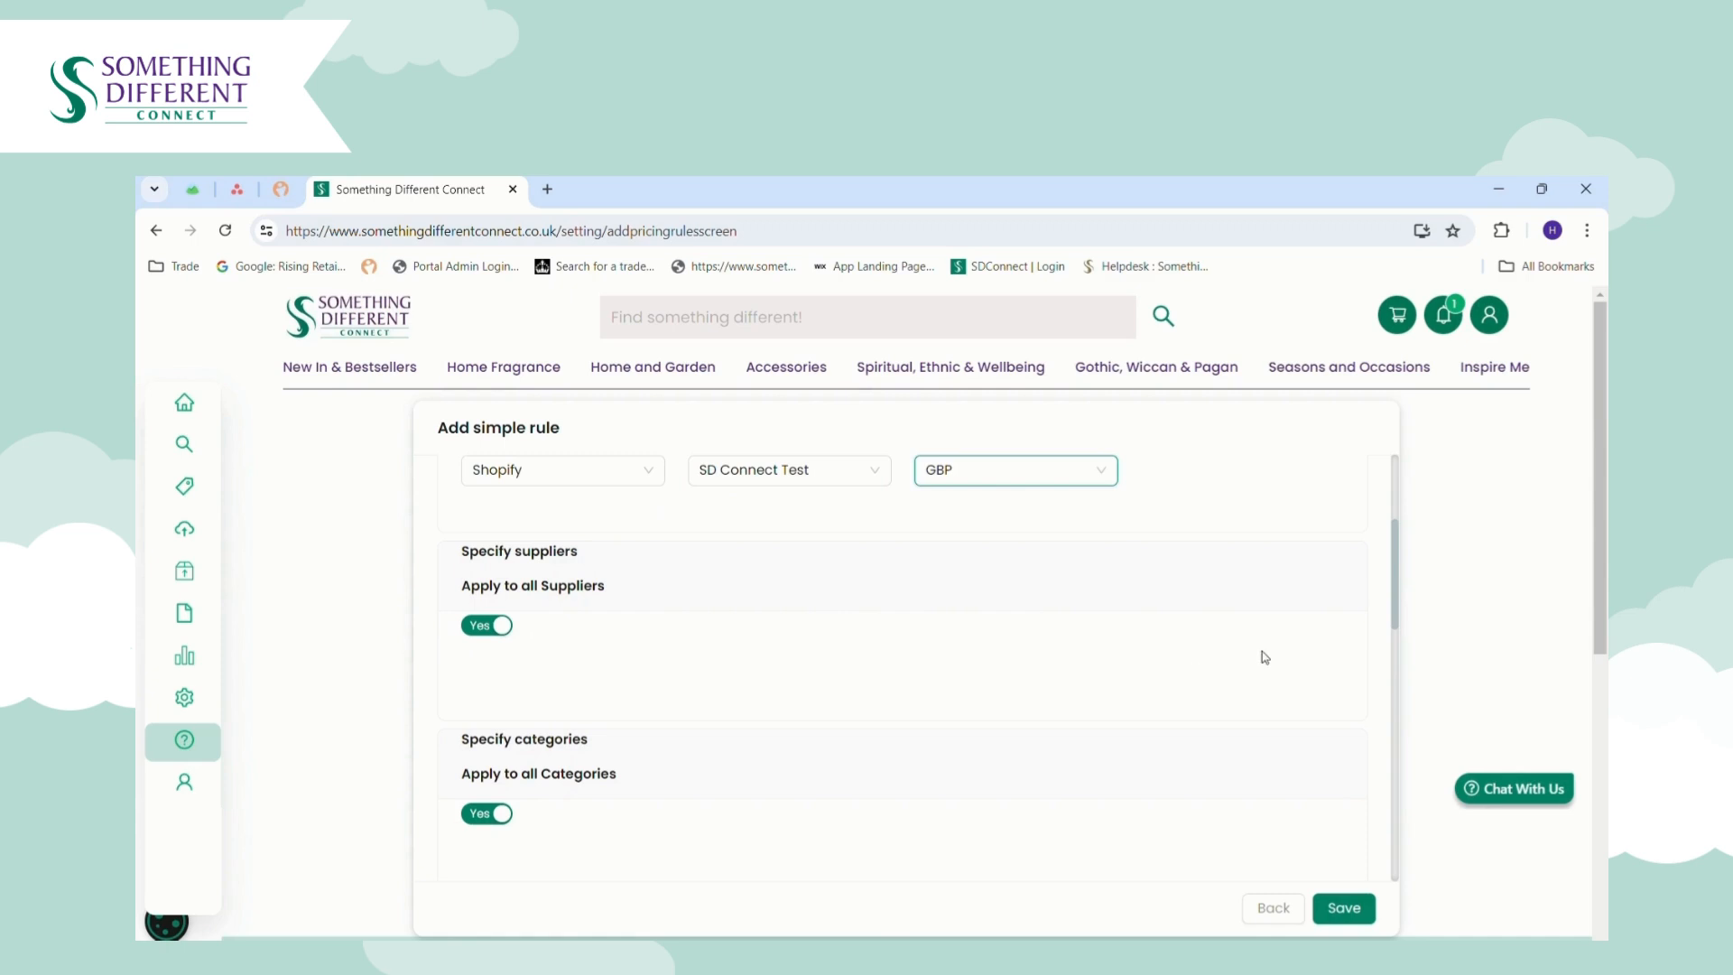
drag(1400, 604, 1406, 675)
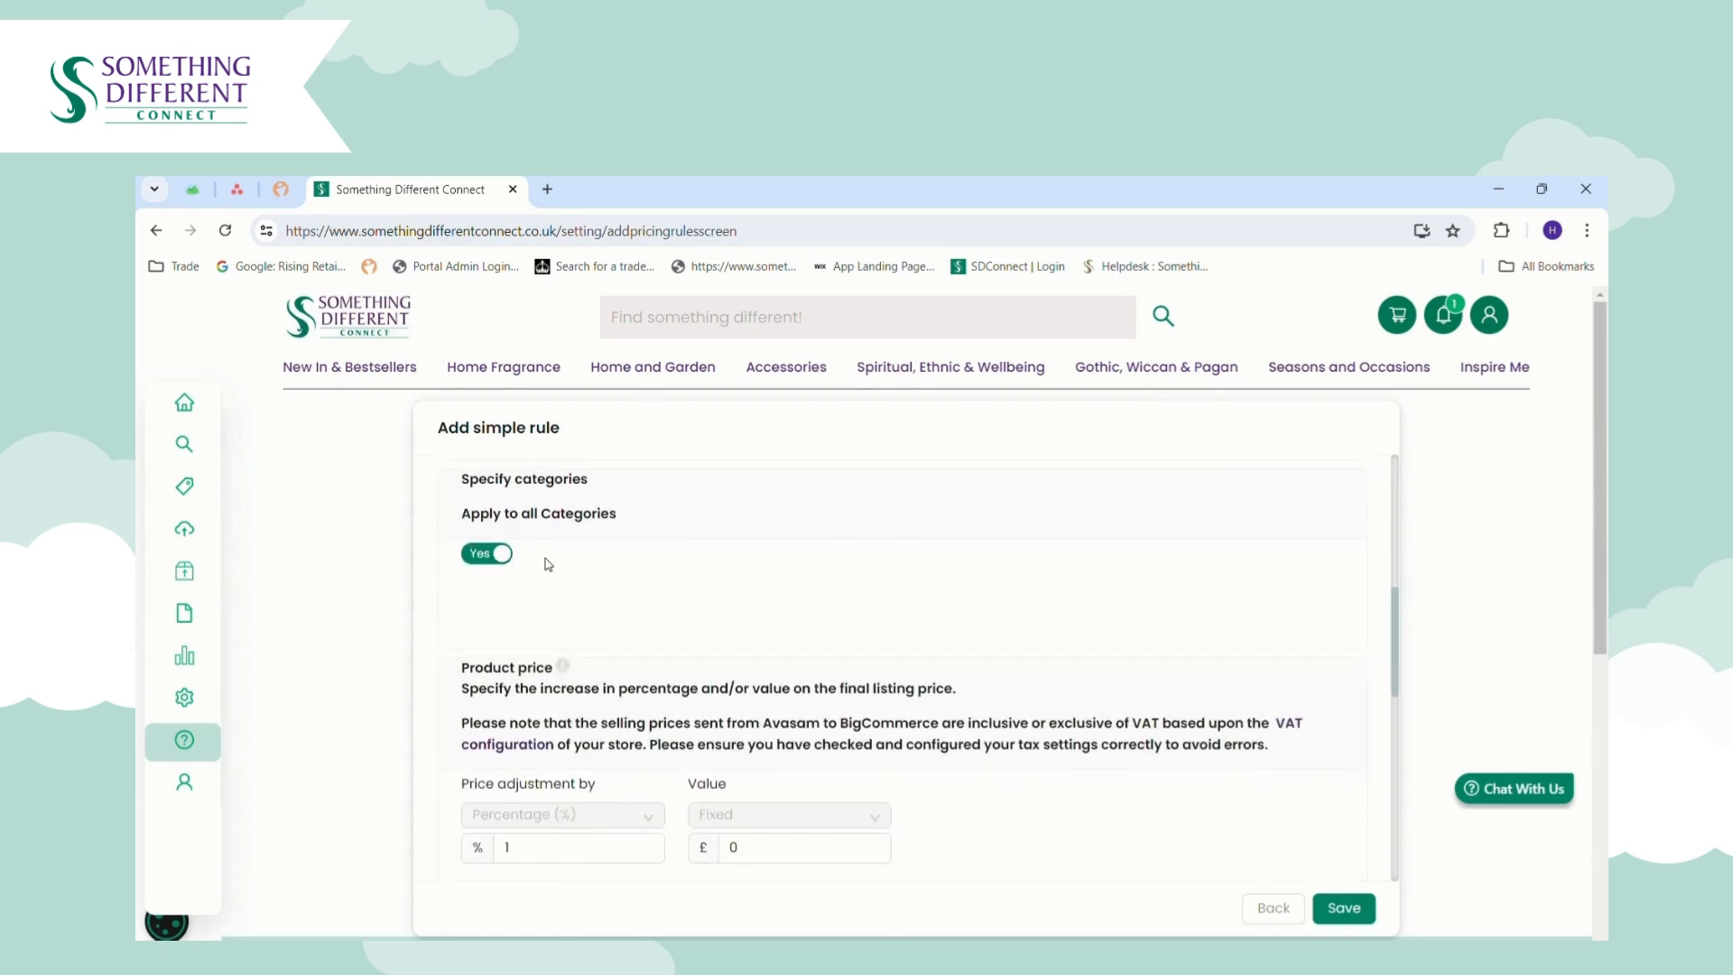
click(492, 555)
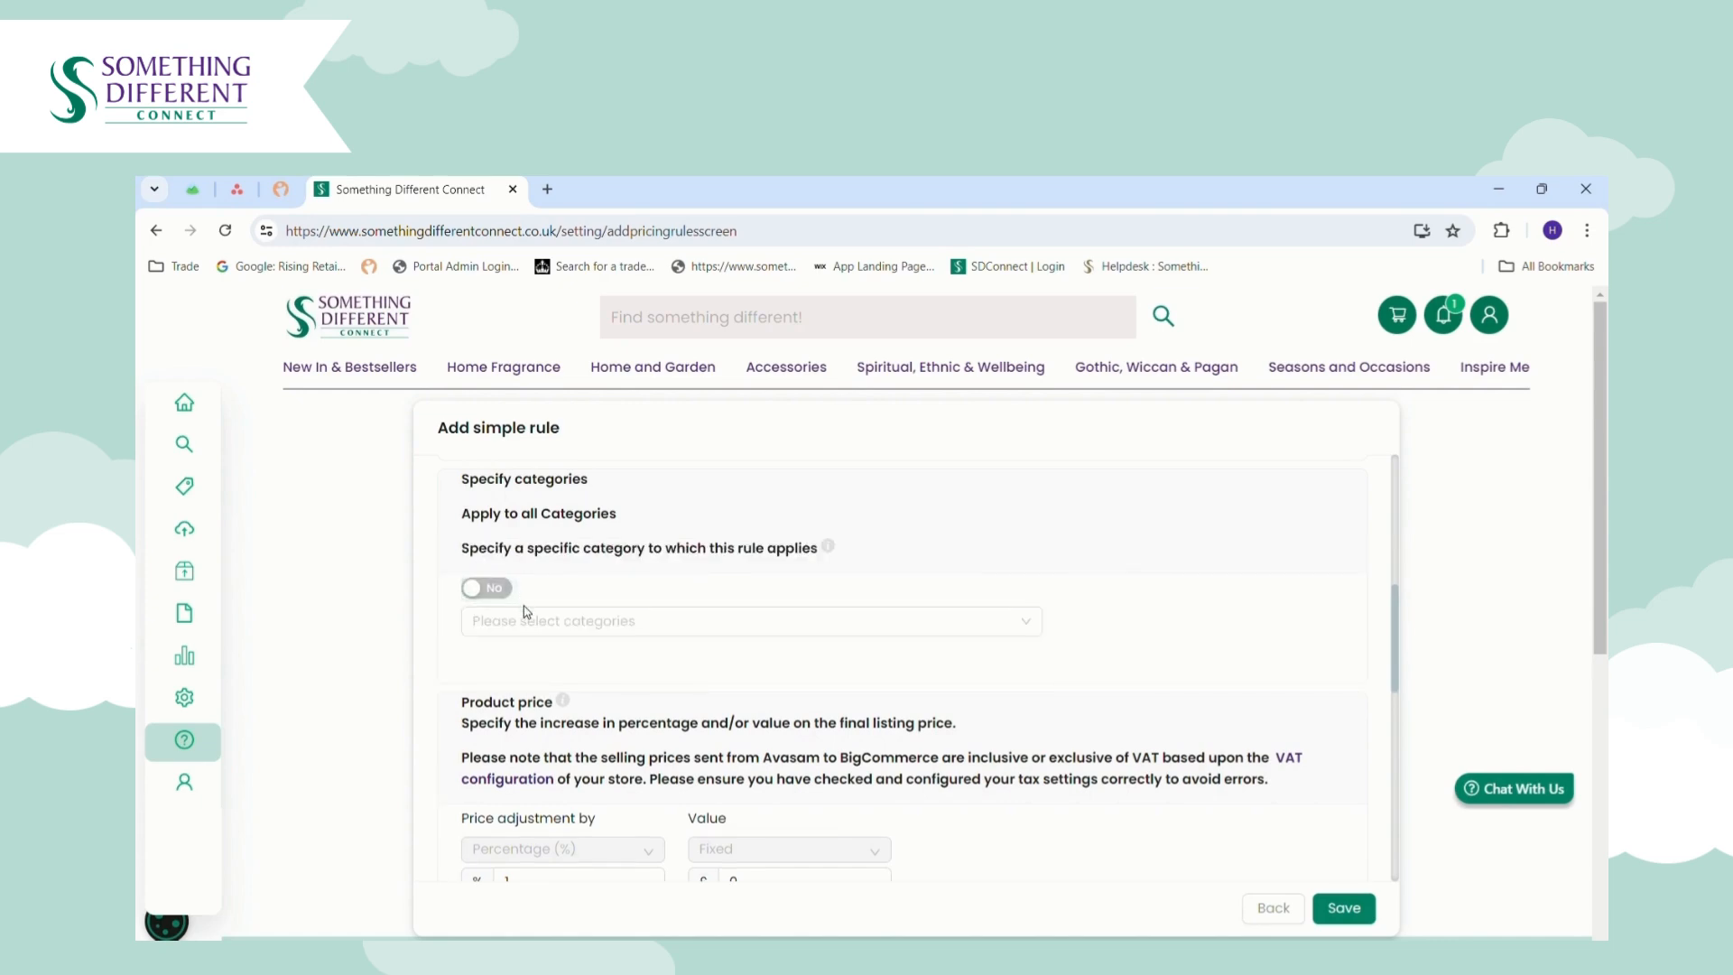
click(540, 623)
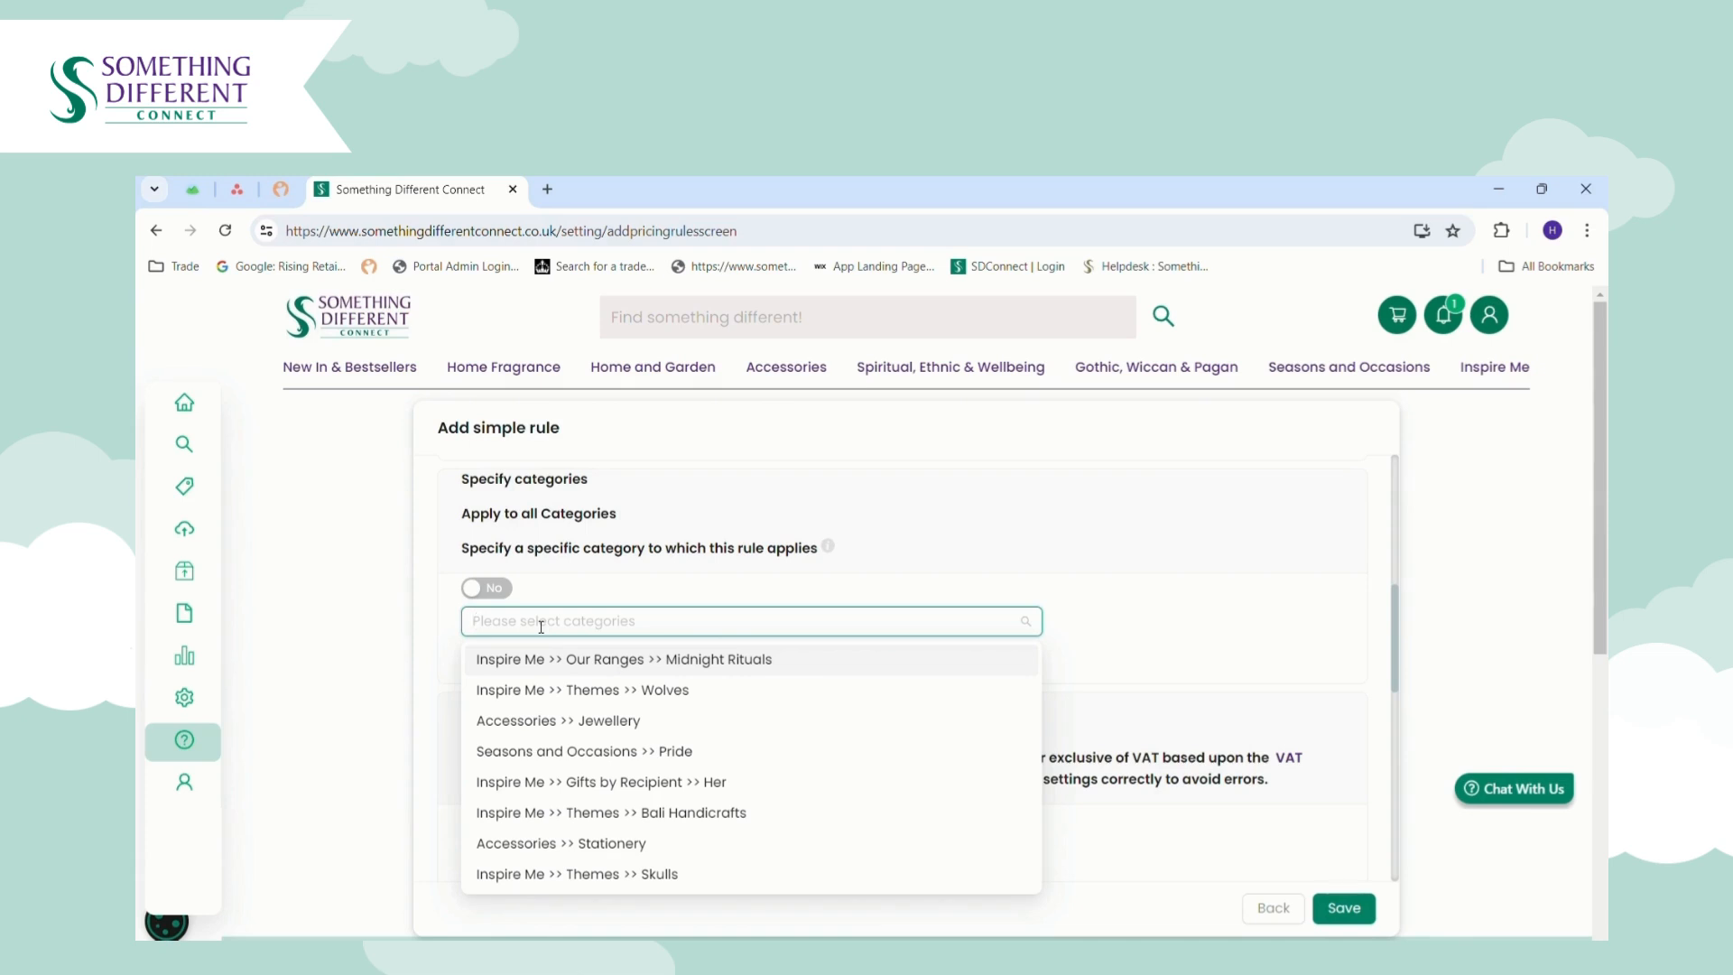
click(489, 588)
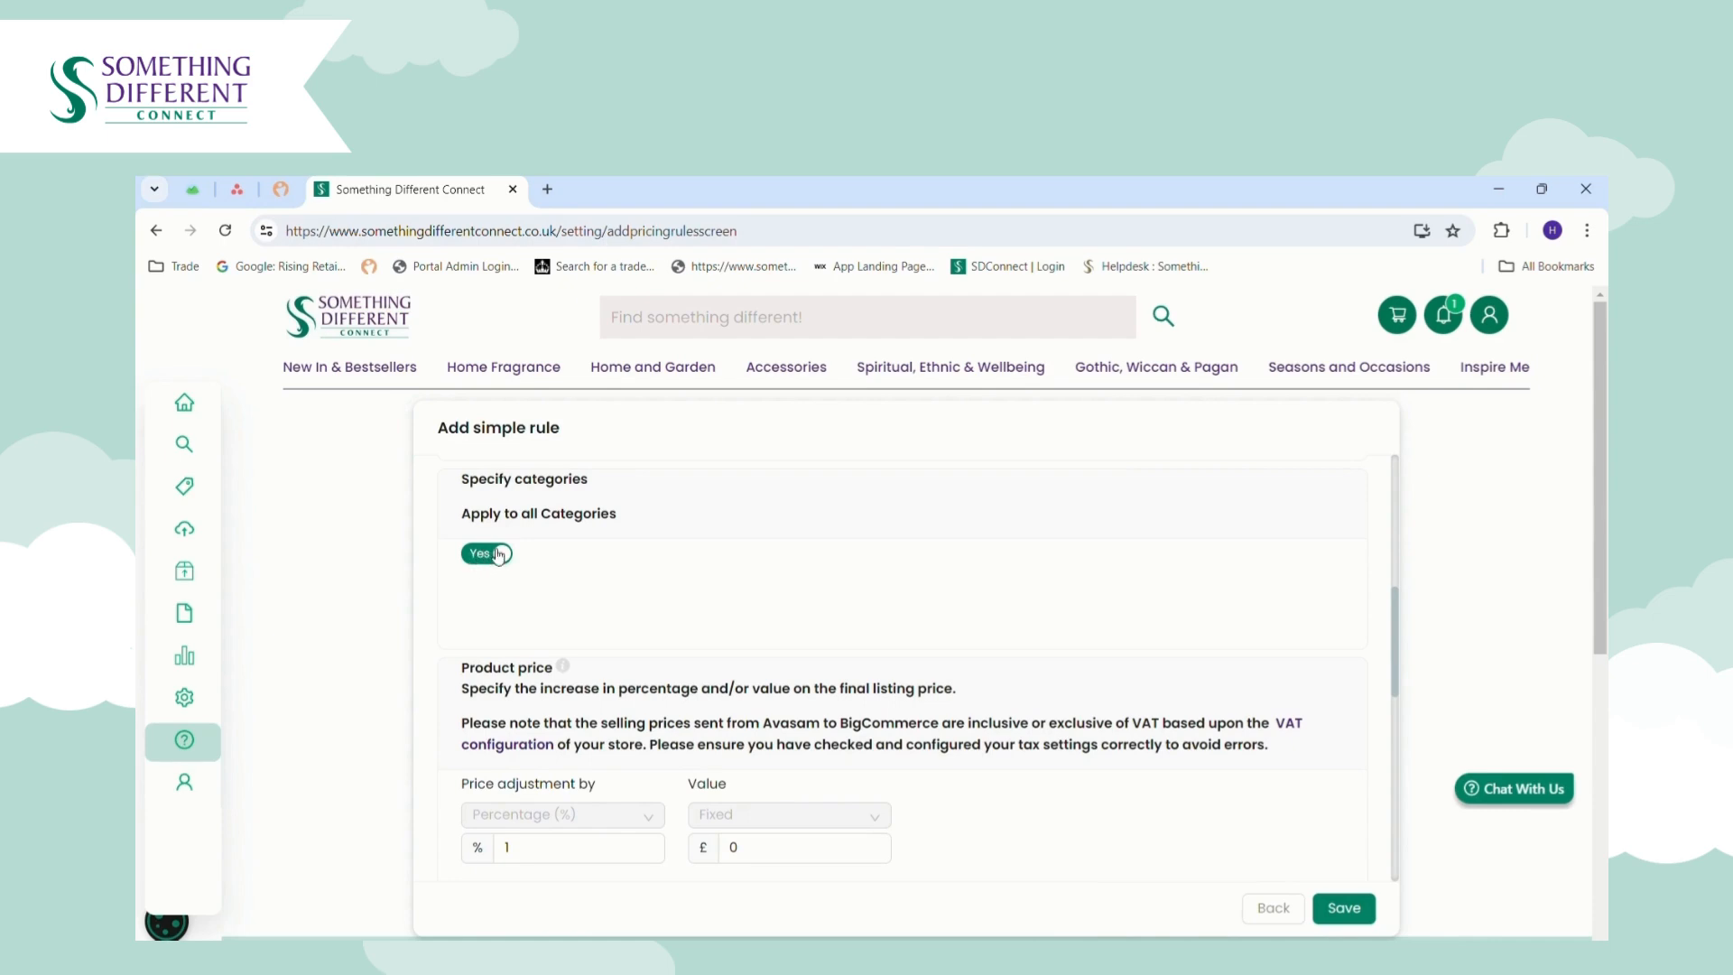
- Set the rule's price adjustment to 100 percent and its price decimals to 99
drag(1399, 631, 1405, 677)
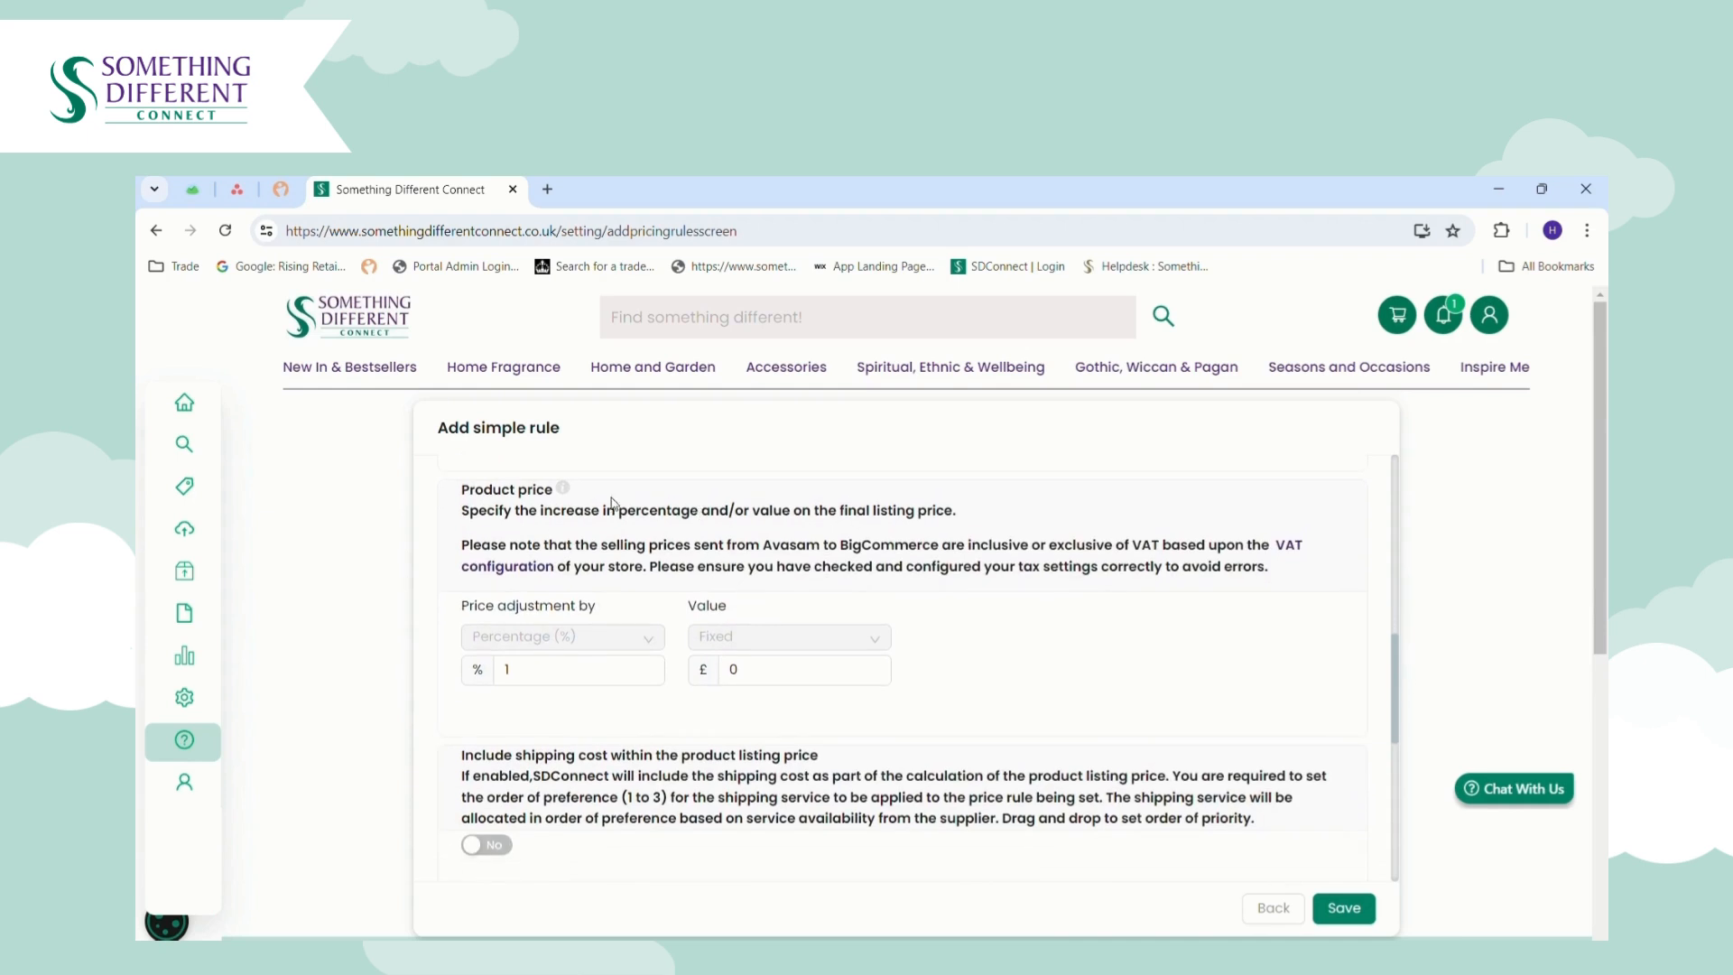
click(545, 677)
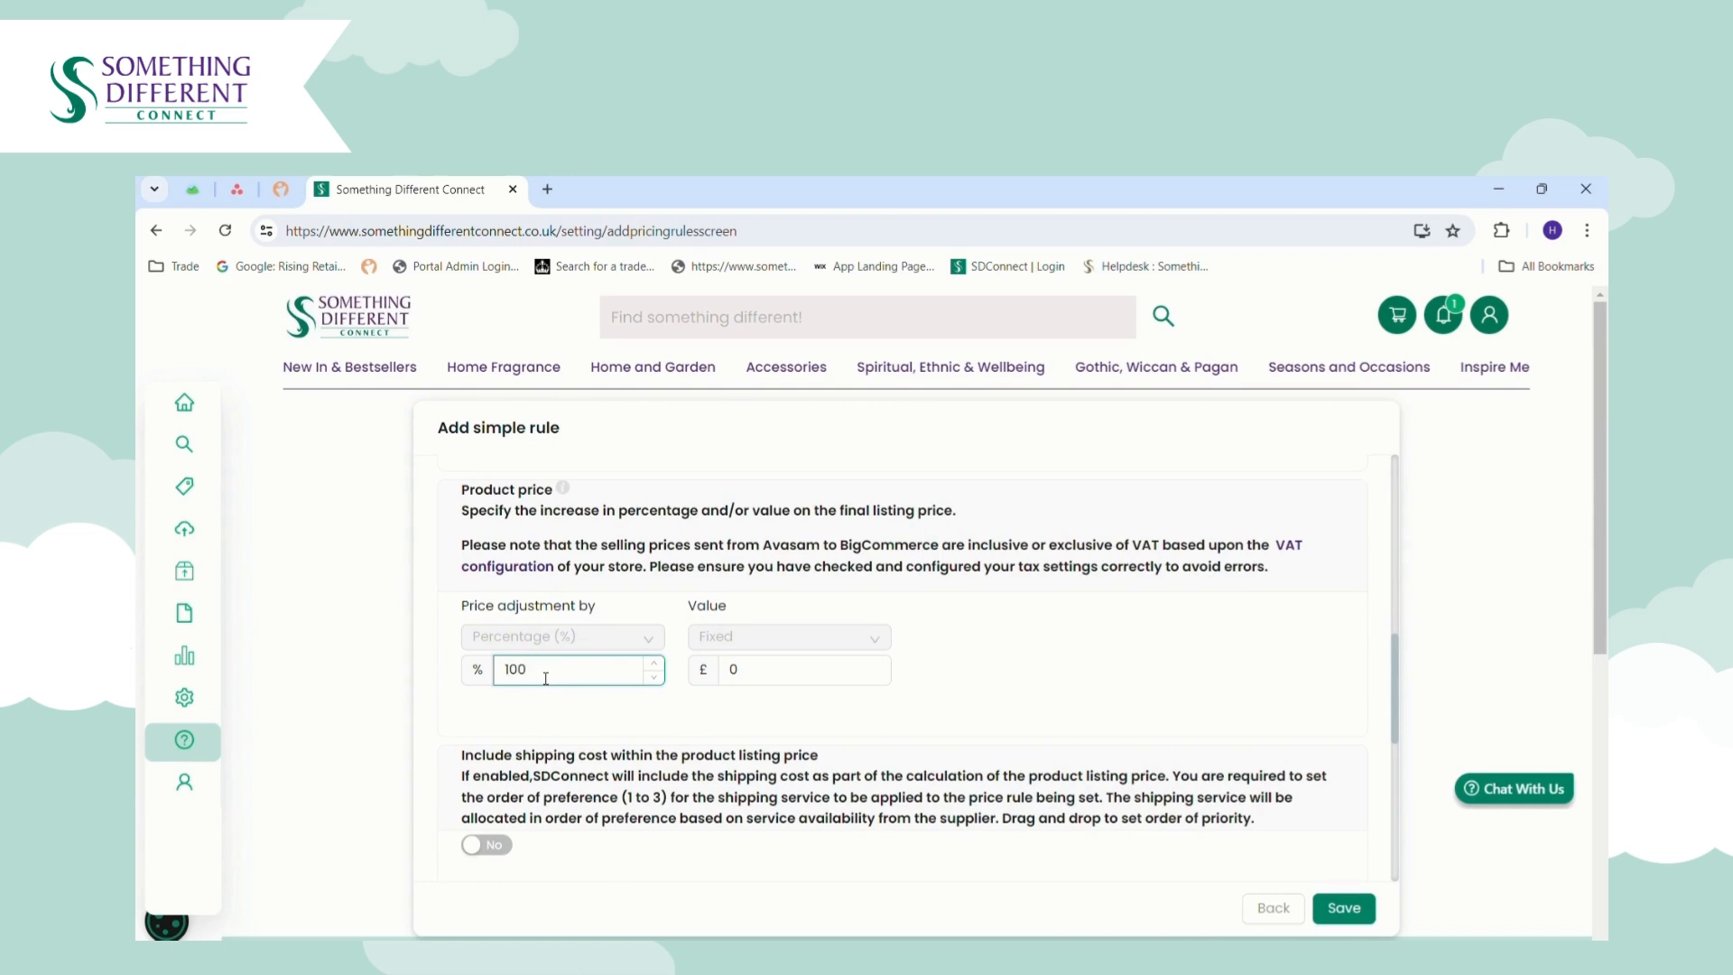
click(713, 682)
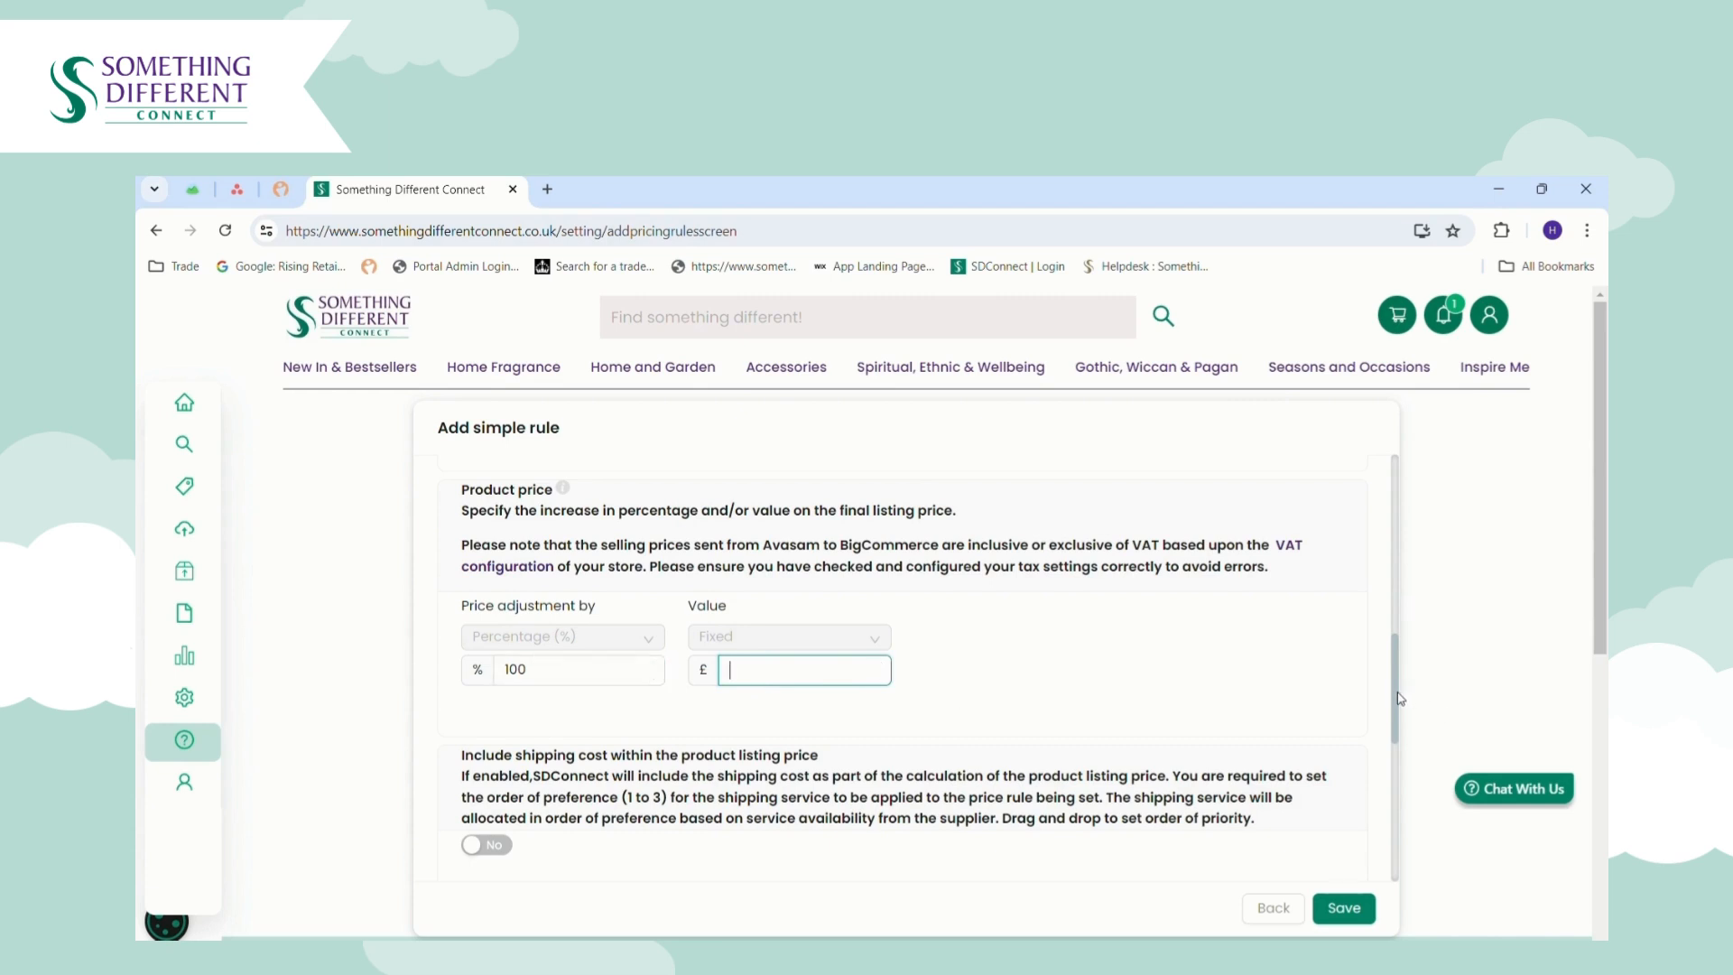
drag(1400, 697, 1412, 758)
scroll(848, 634, down, 2)
click(593, 692)
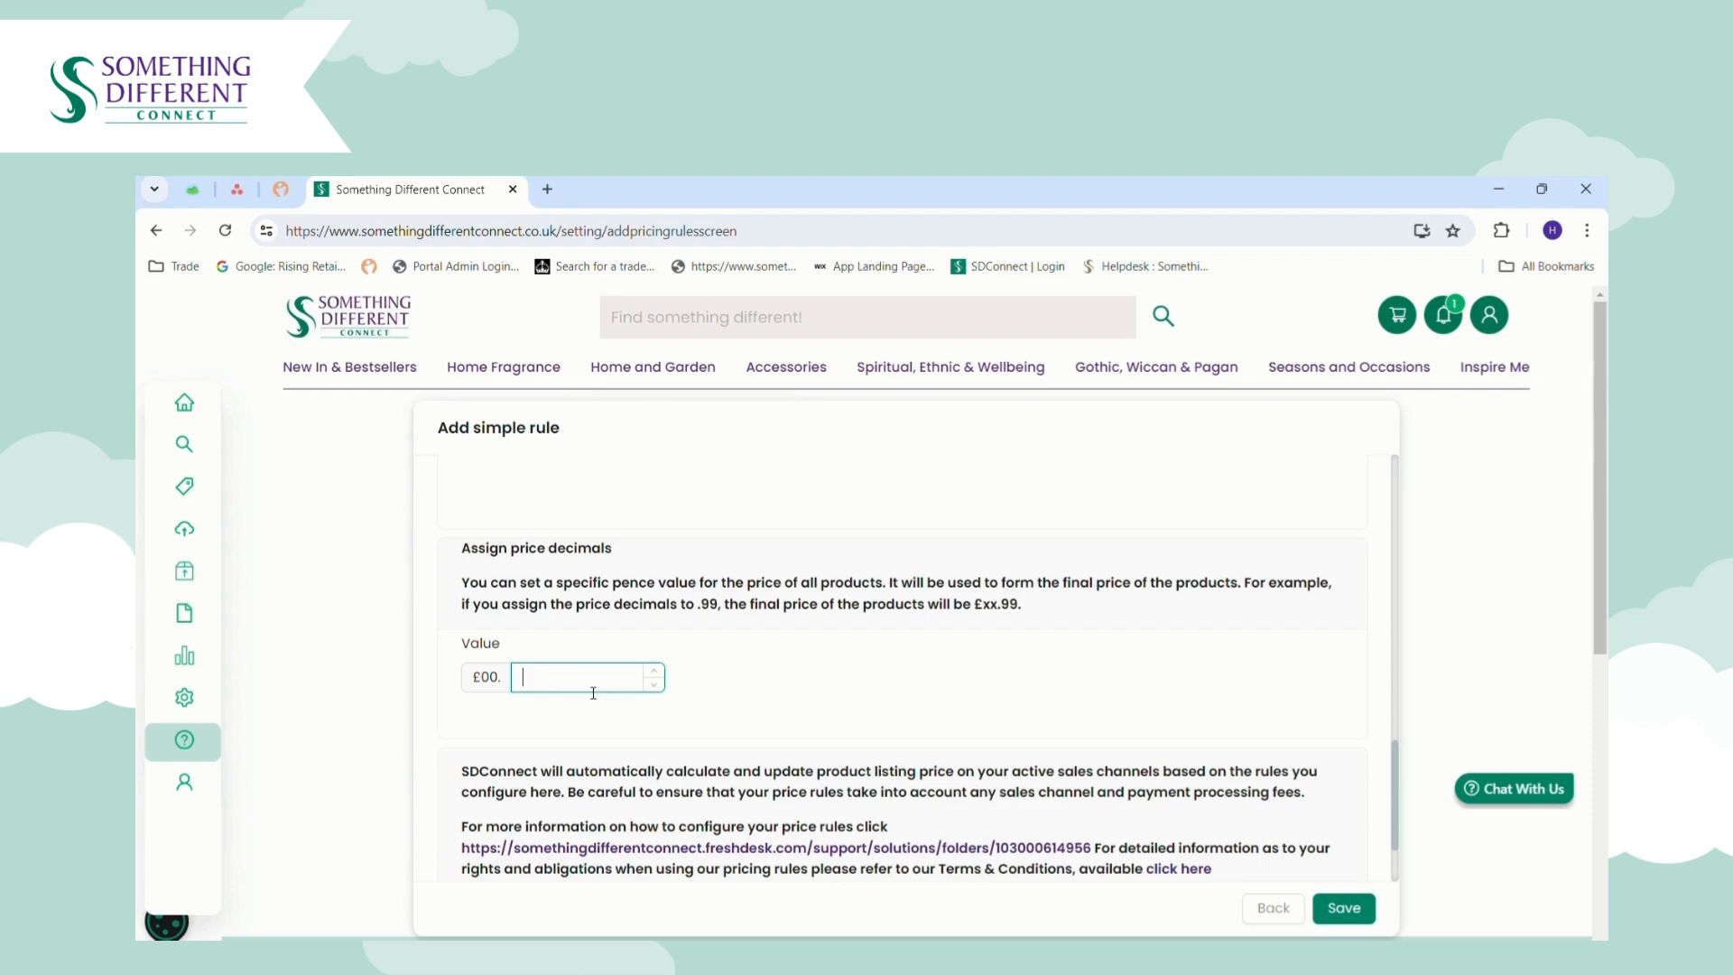
text(99)
- Acknowledge the pricing rule's terms and save the rule
drag(1398, 775, 1400, 801)
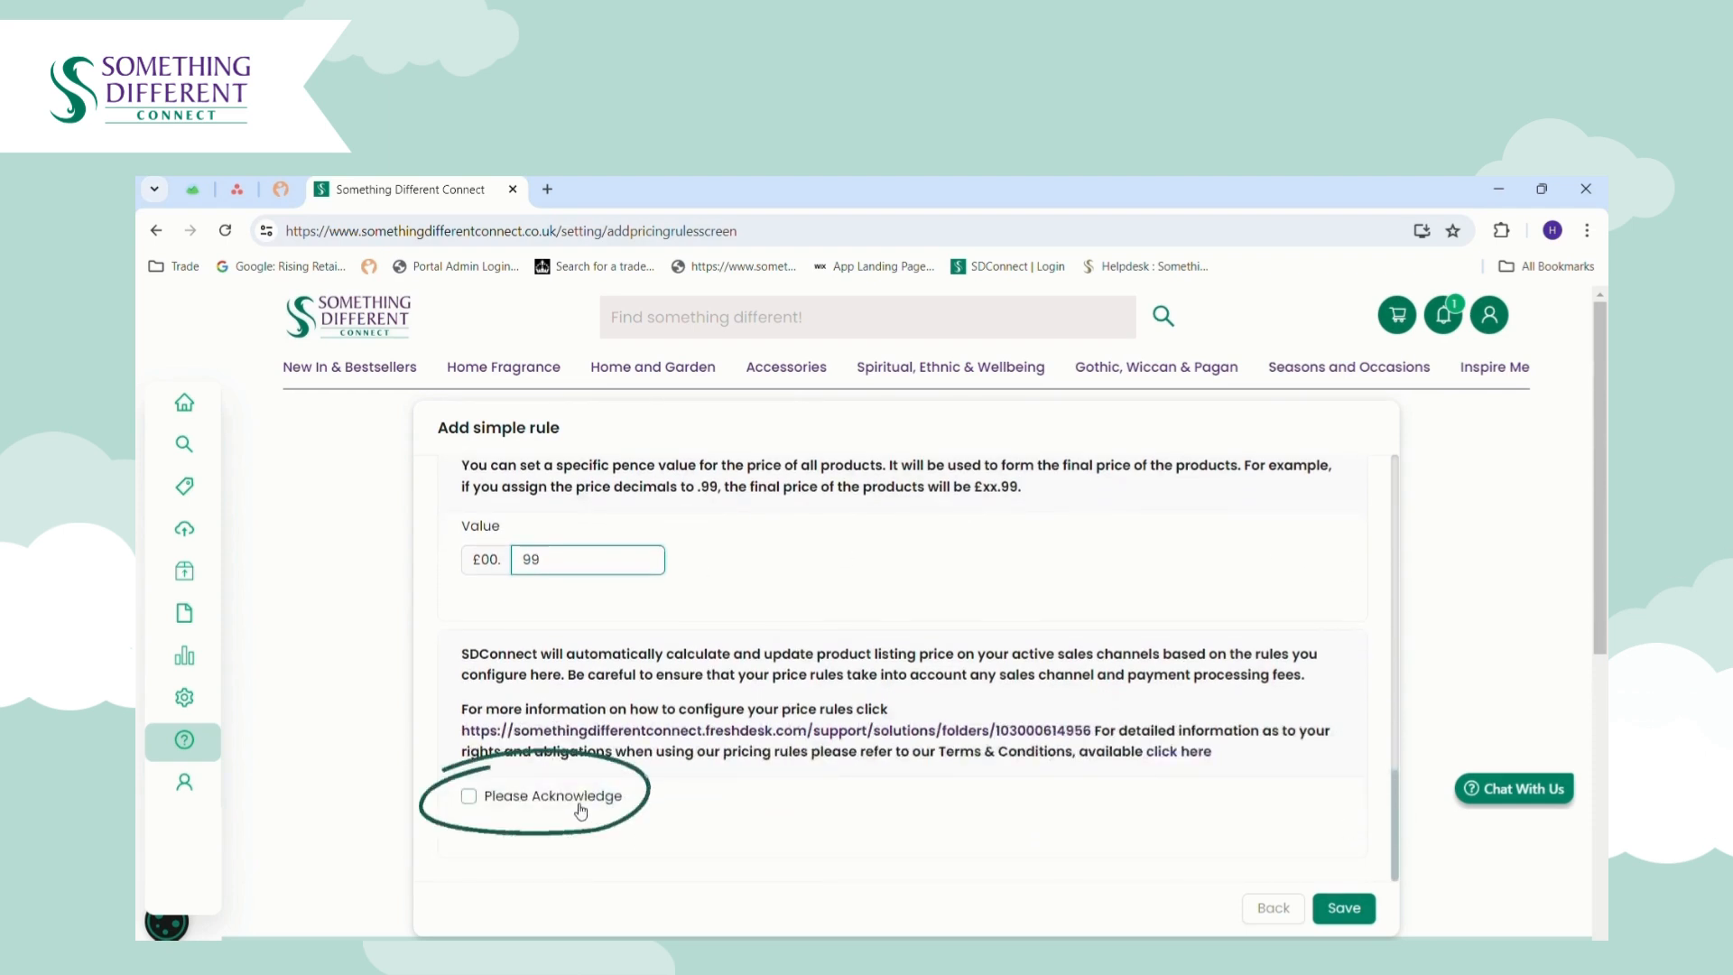
click(470, 796)
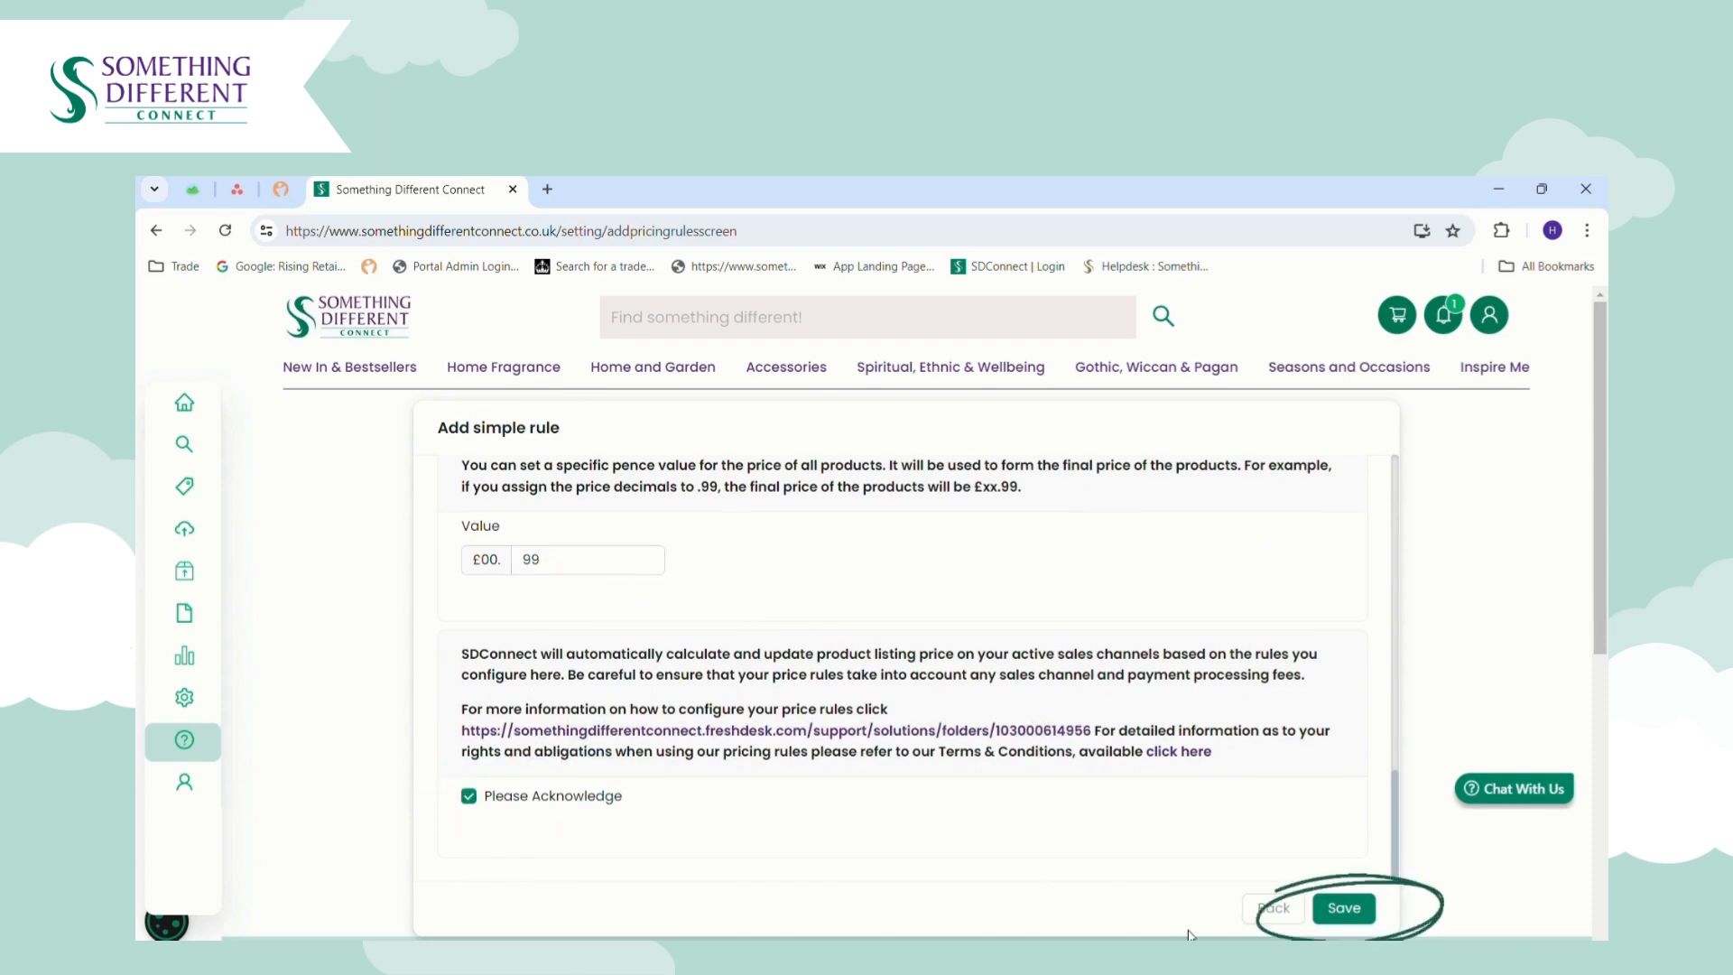
click(1341, 909)
- Deactivate the "Shopify - sd connect test" pricing rule and activate it again
drag(937, 793, 1361, 800)
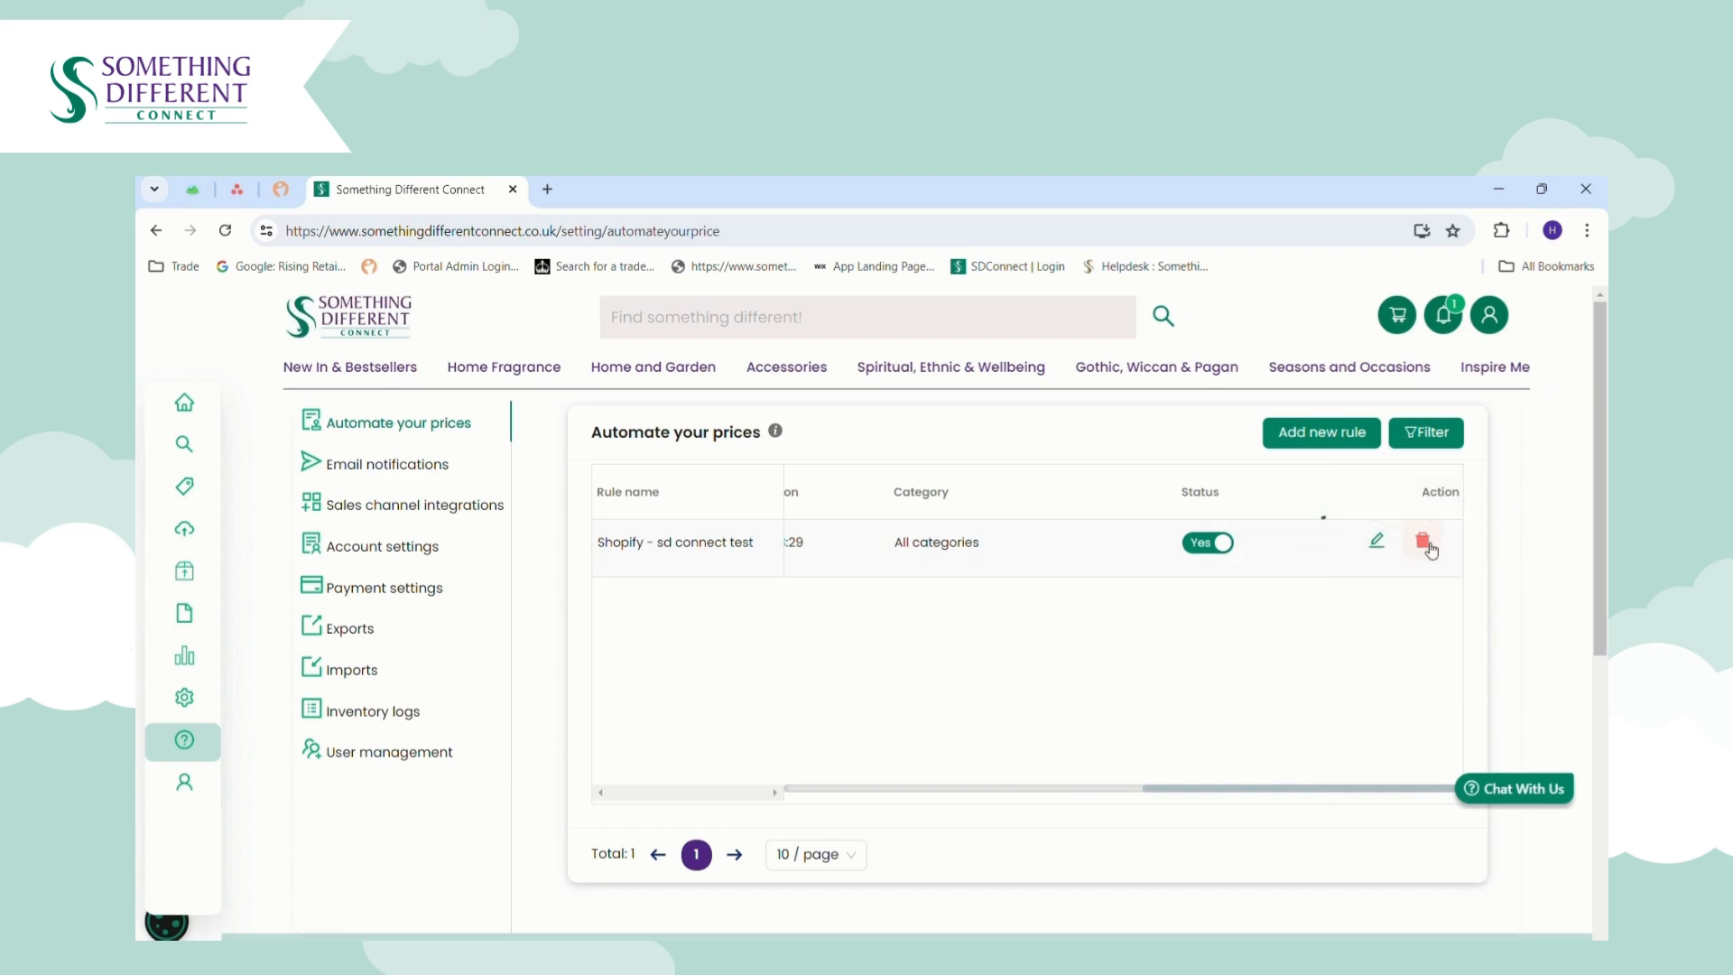
click(1210, 546)
click(1210, 544)
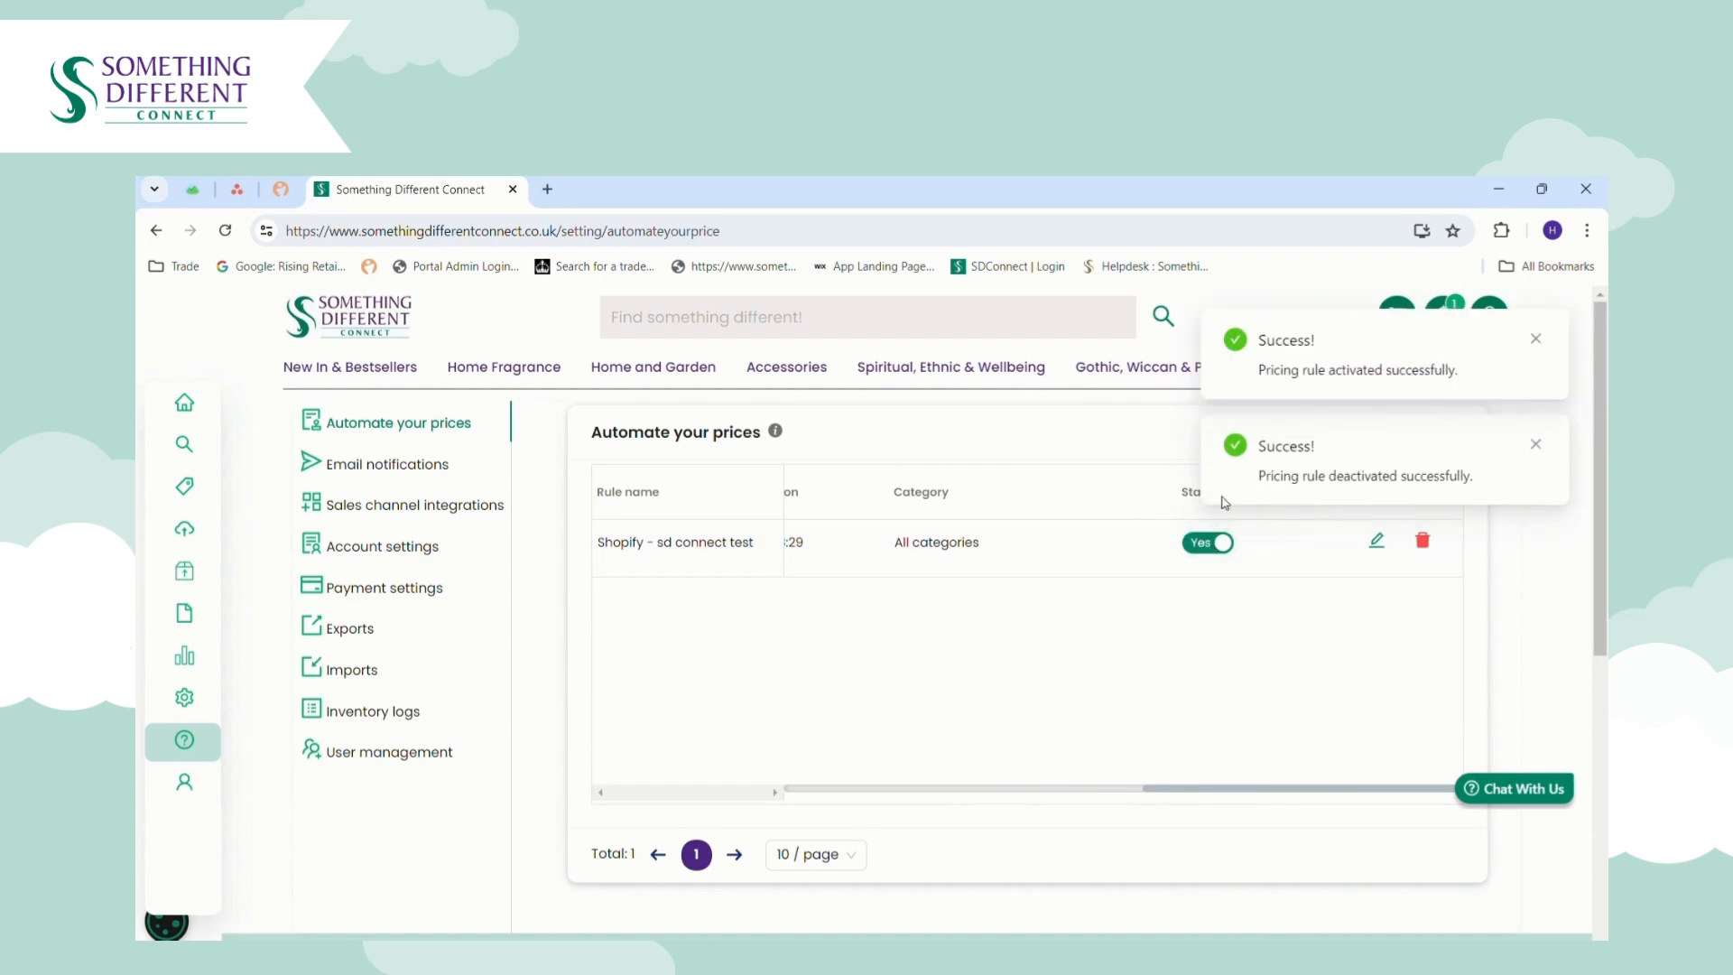
- Open the Shopify SD Connect Test listings and check the automatic selling prices set by the rule
mouse_move(200, 545)
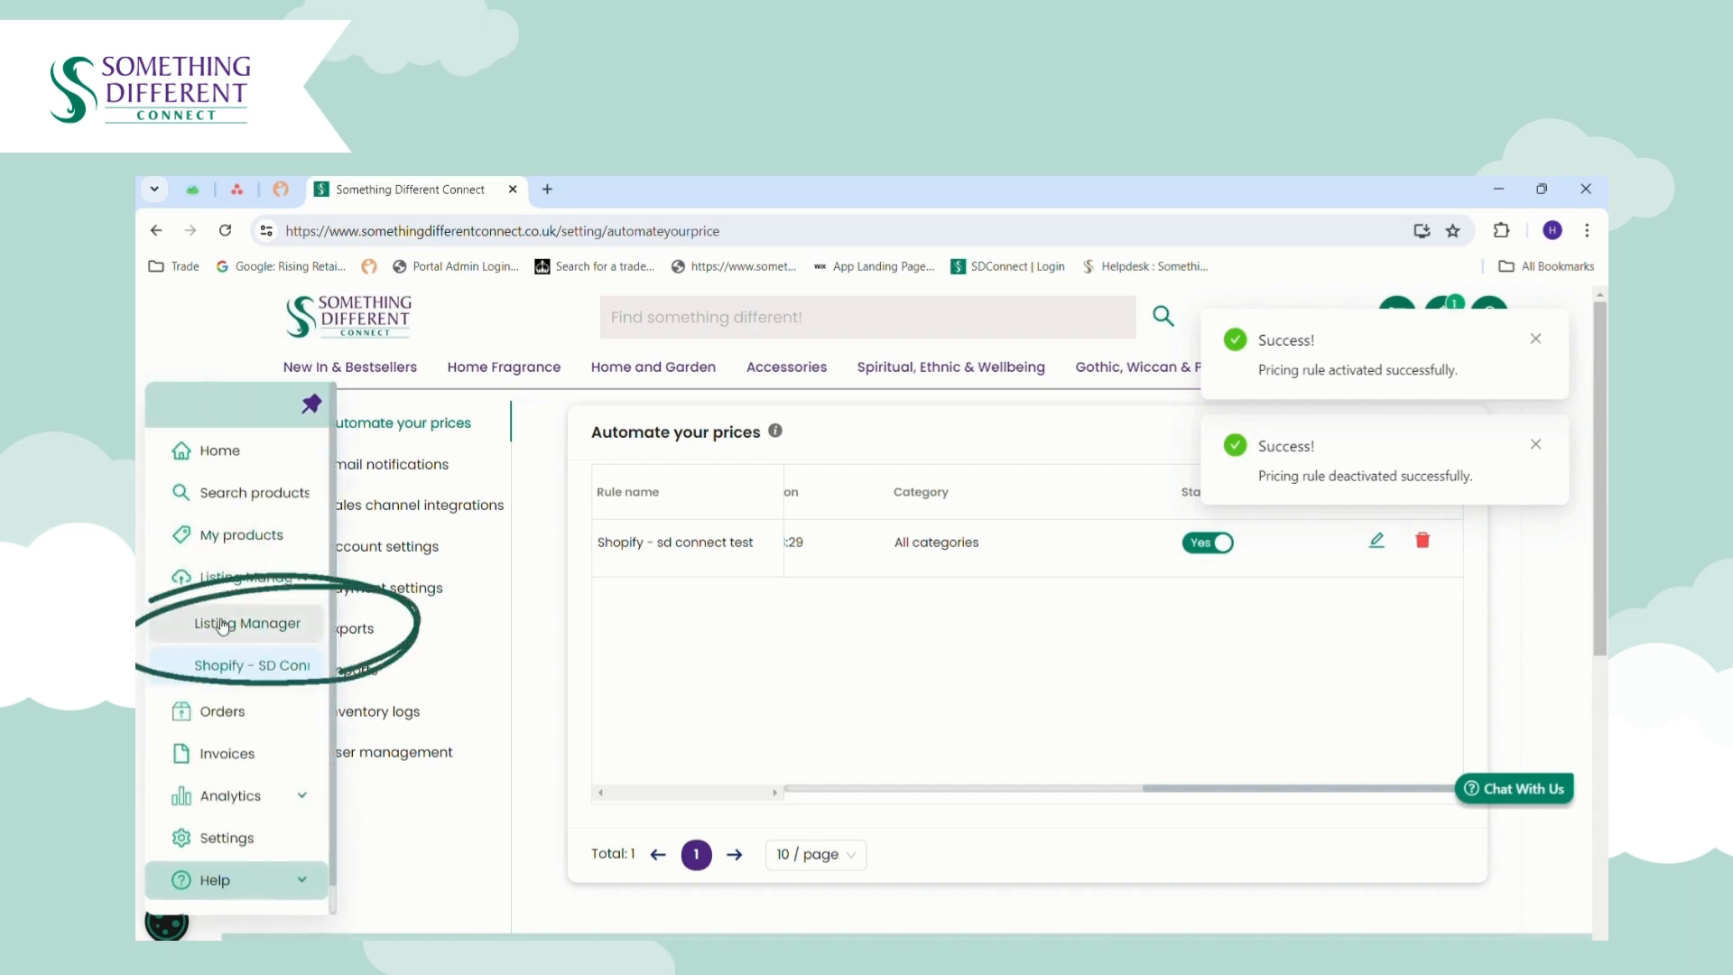
click(252, 665)
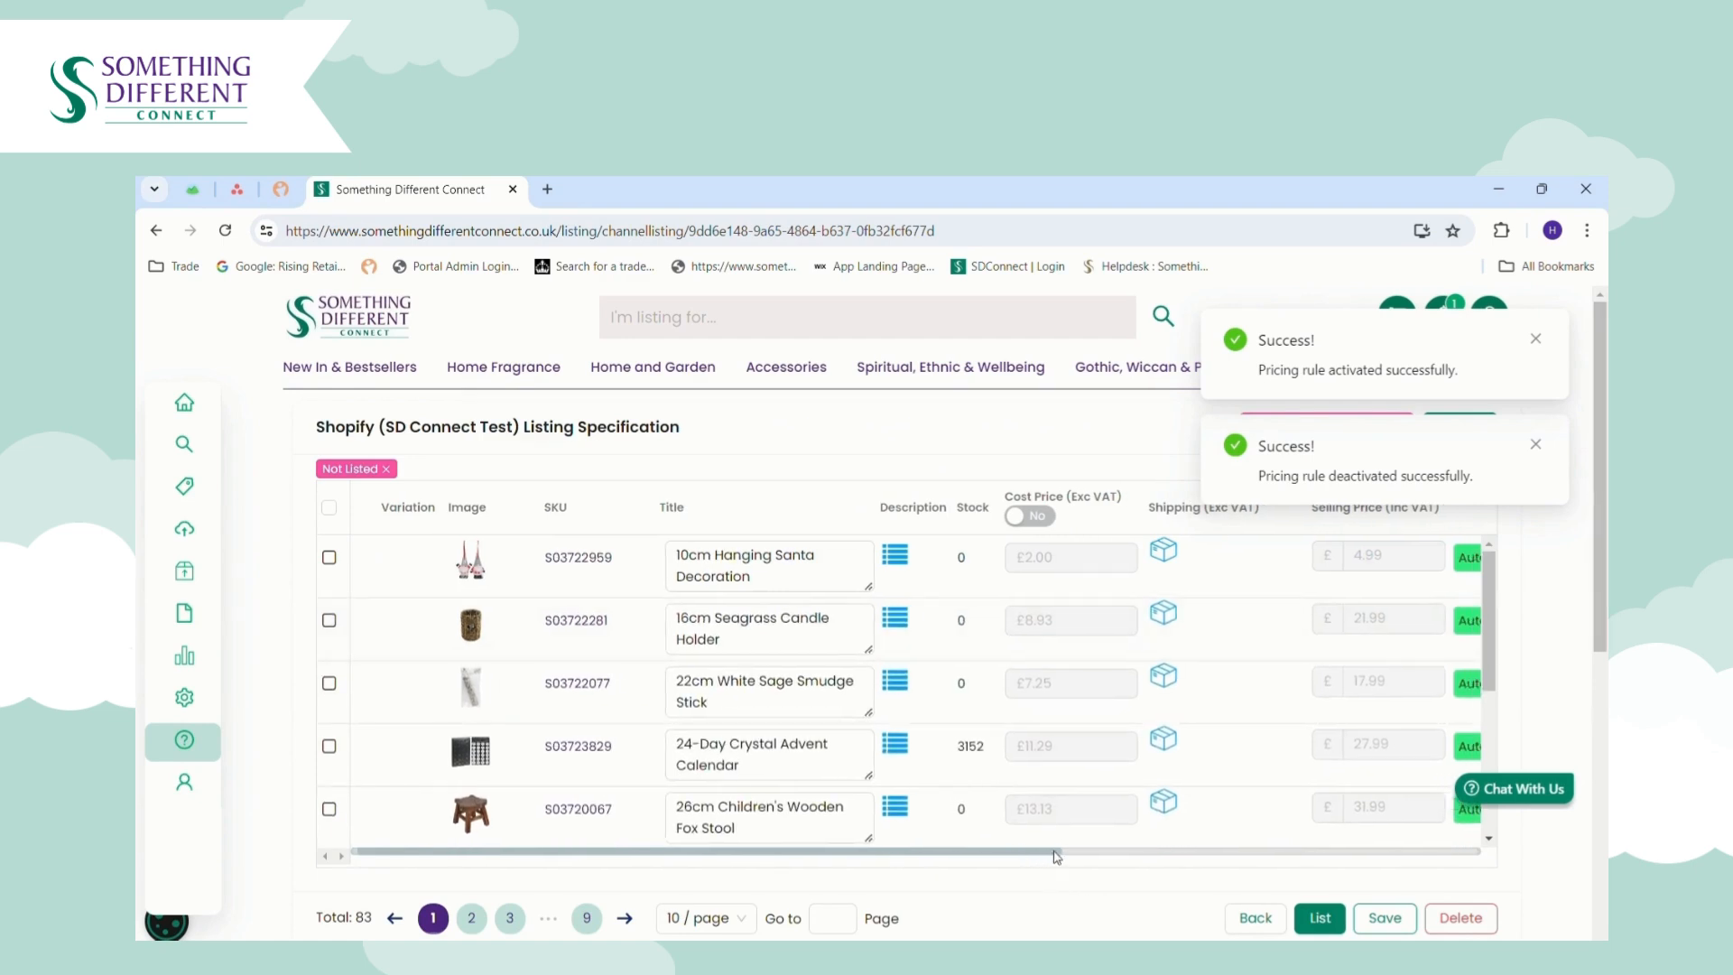
drag(1056, 856, 1187, 855)
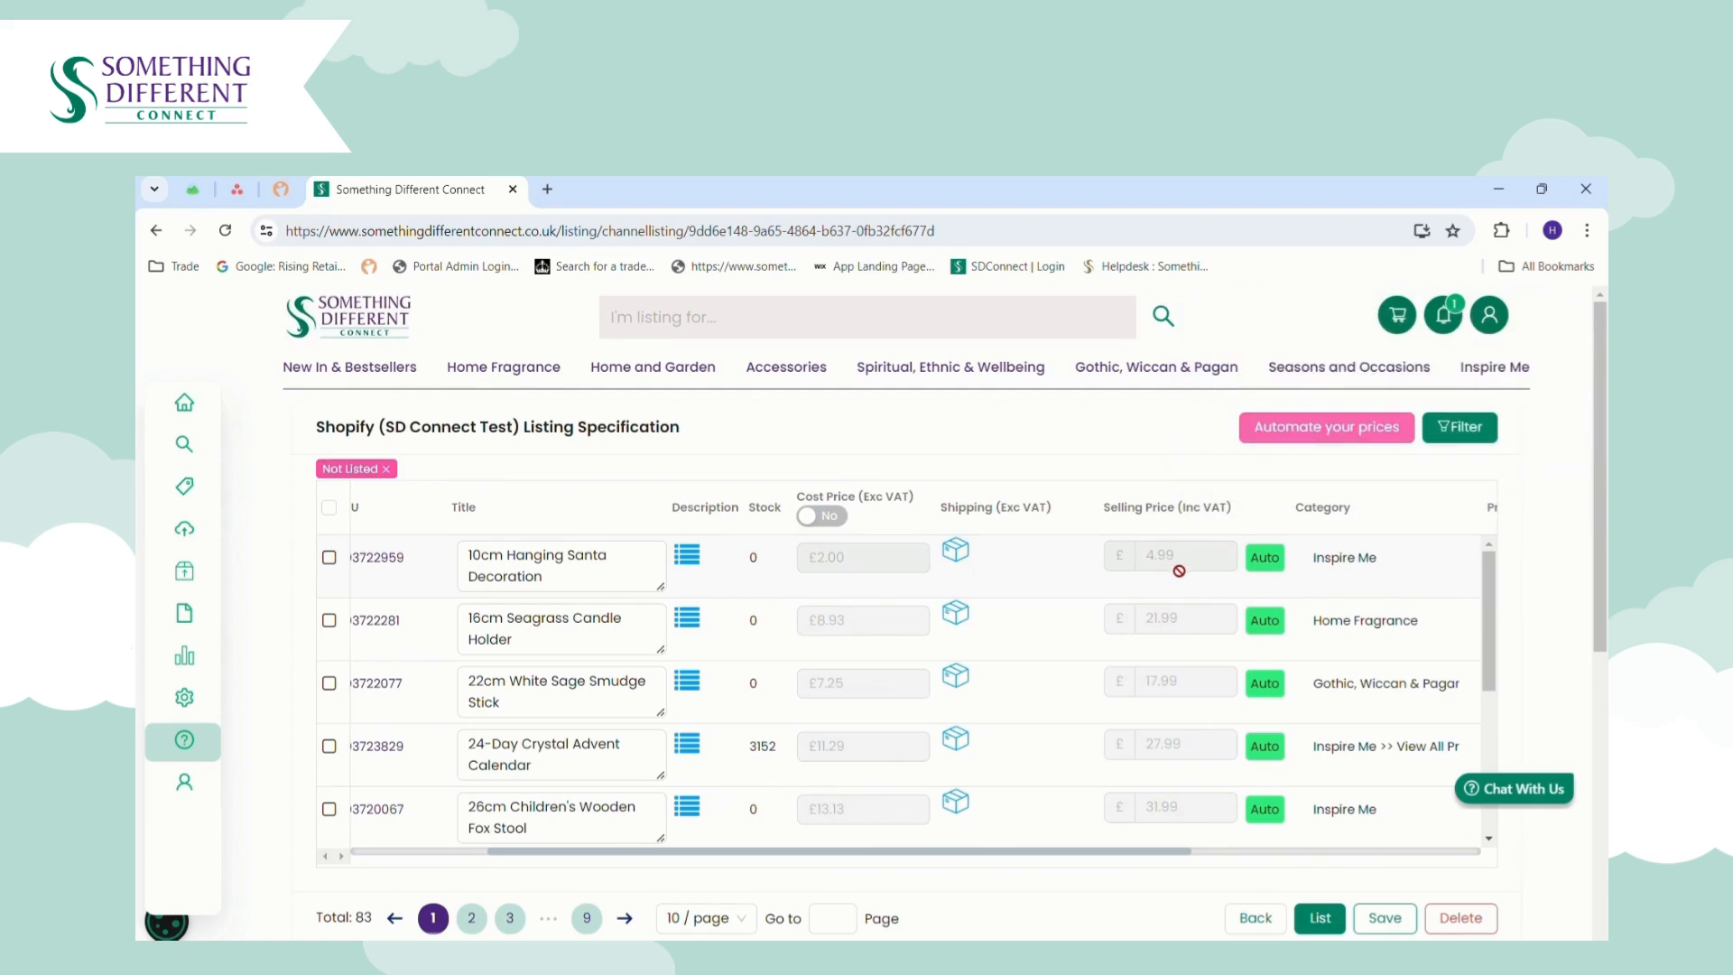
mouse_move(1264, 566)
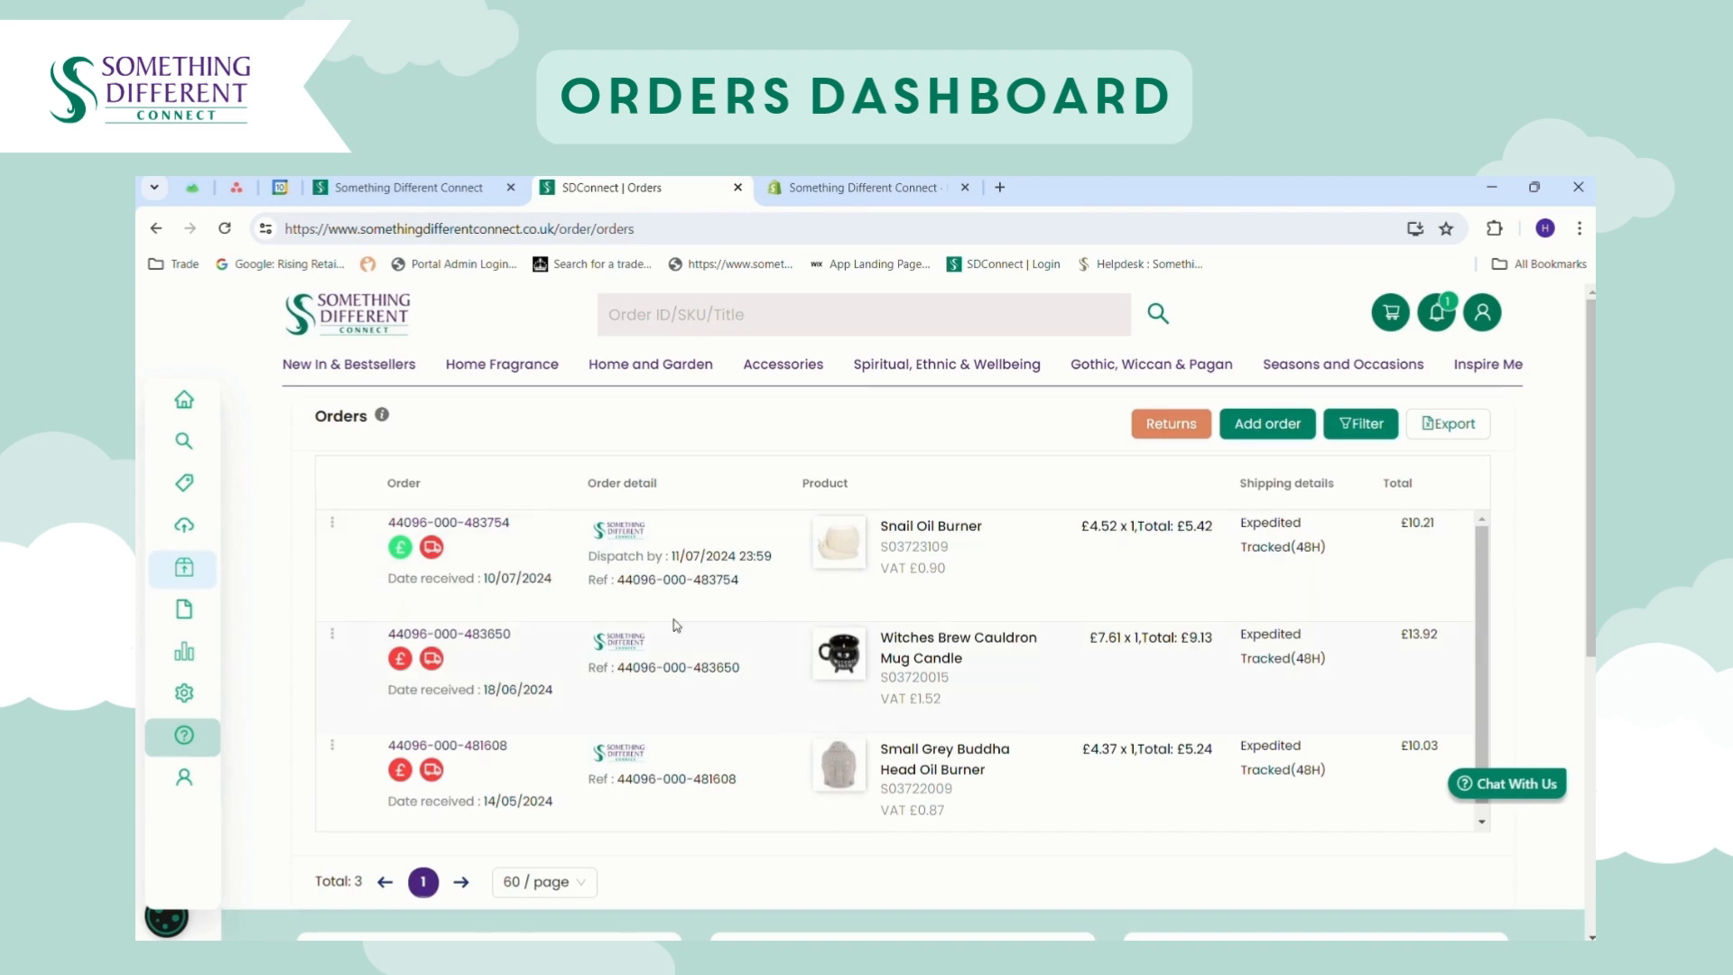
- Check the payment status of the orders and open the Witches Brew Cauldron Mug Candle order for editing
mouse_move(194, 623)
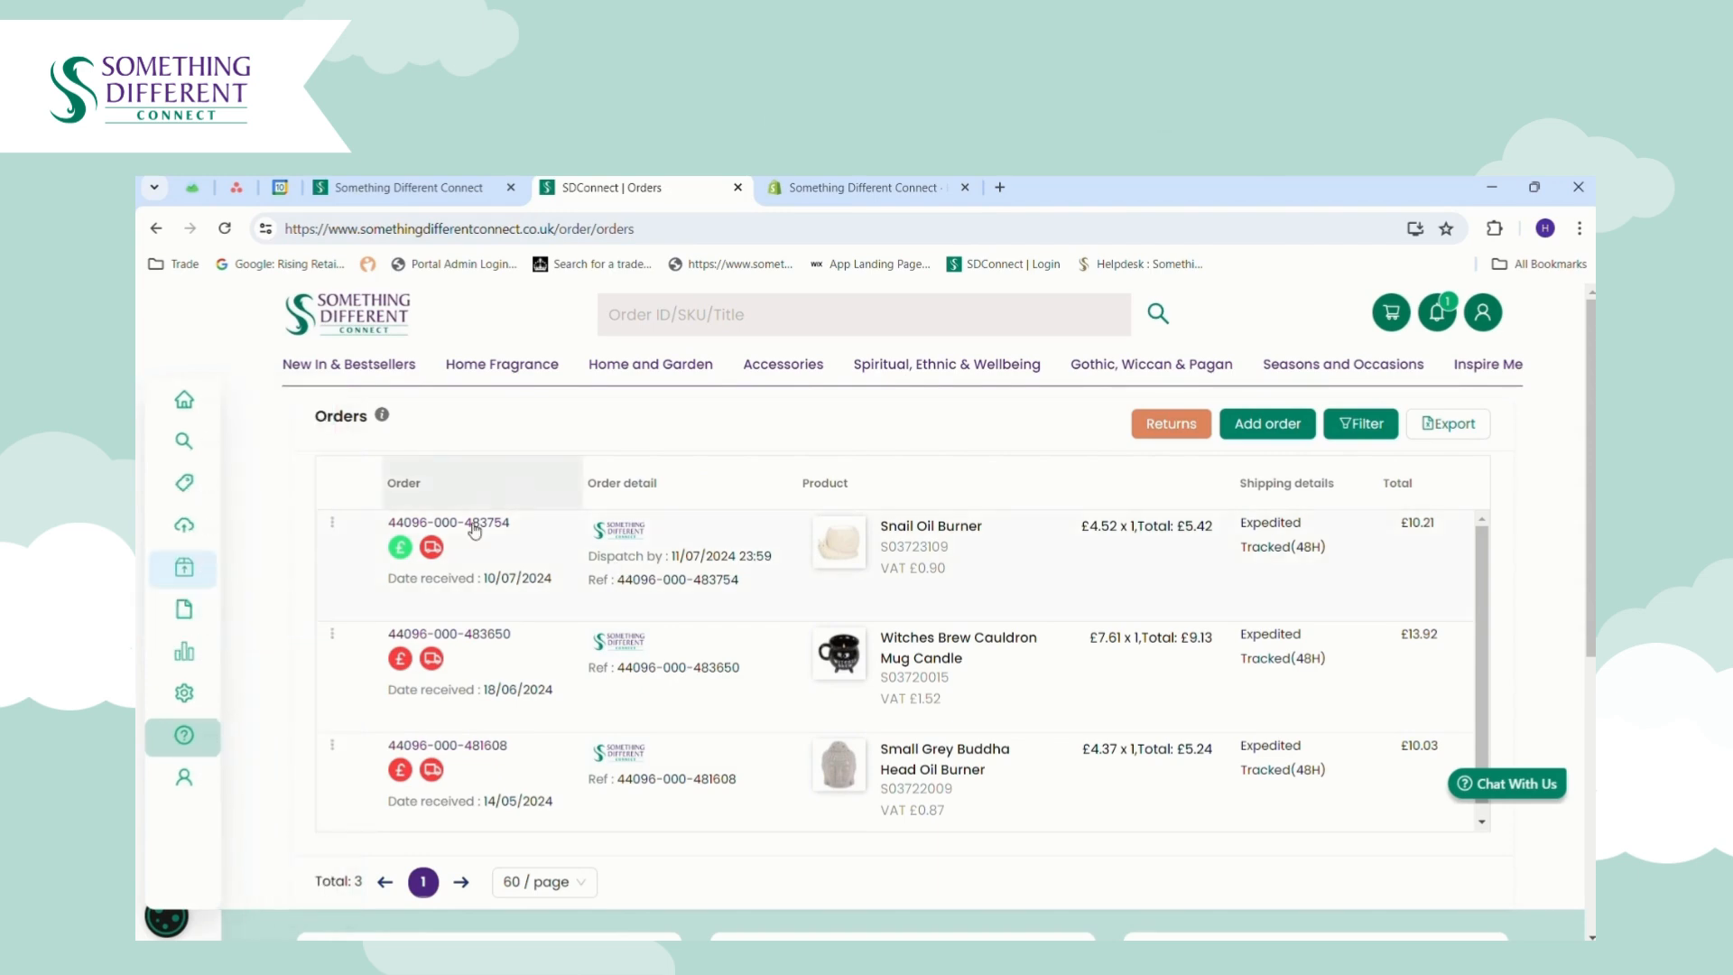
mouse_move(402, 553)
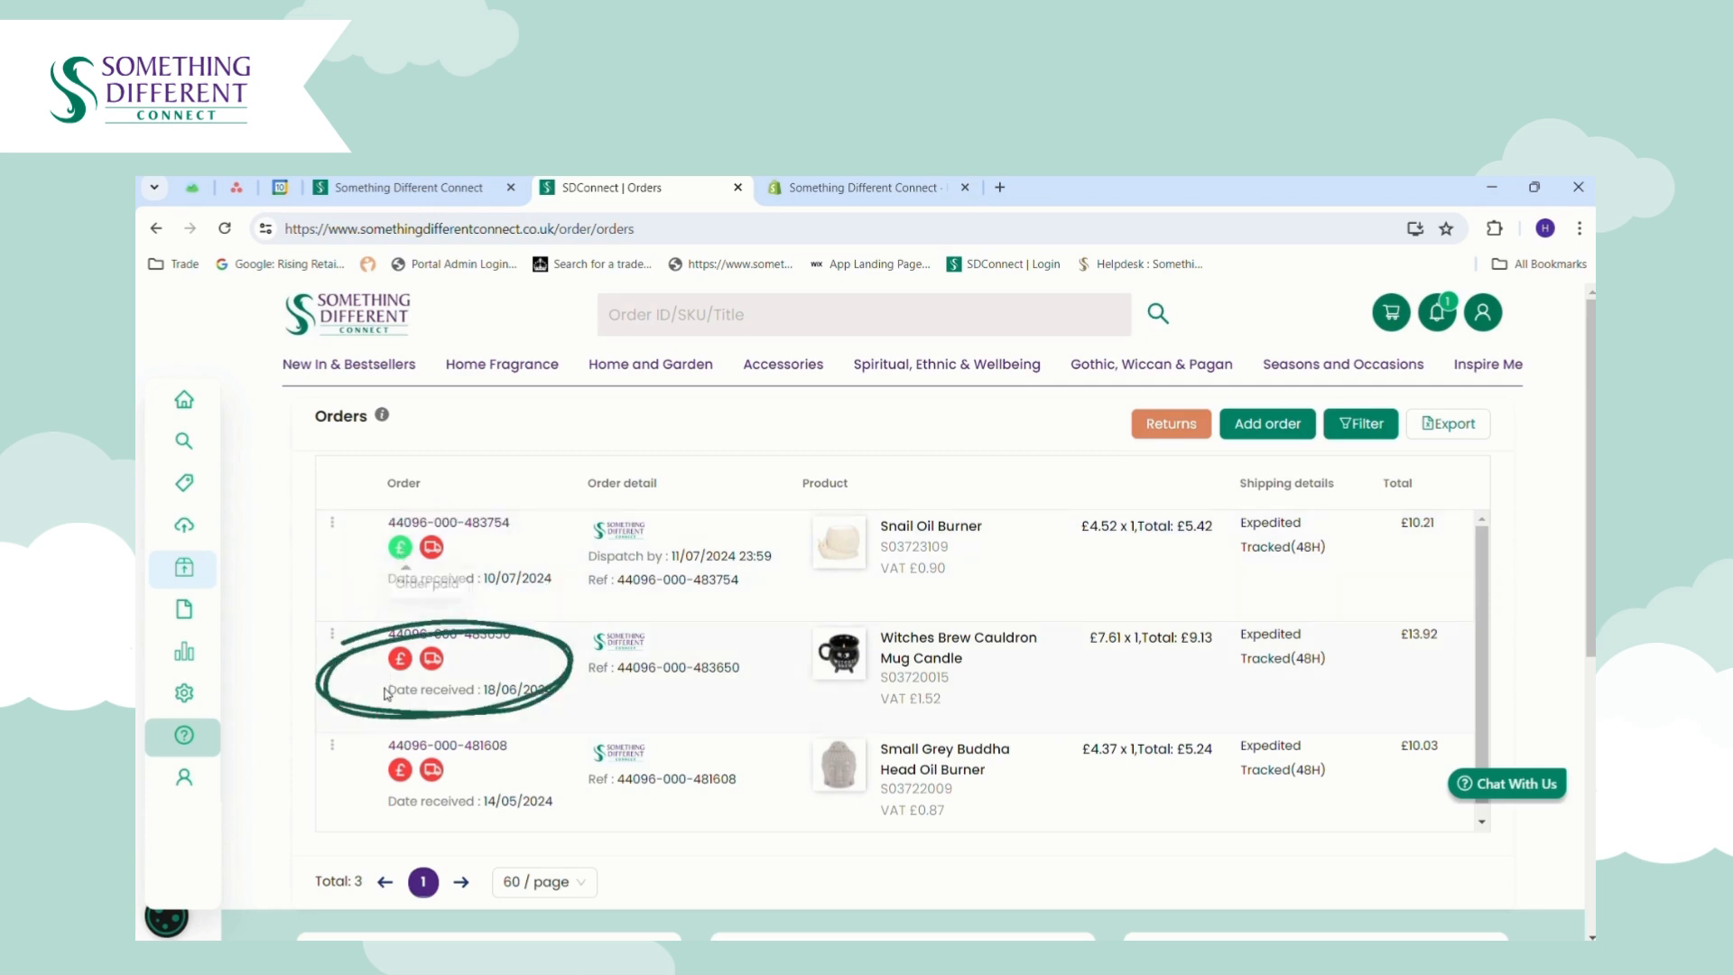
mouse_move(400, 669)
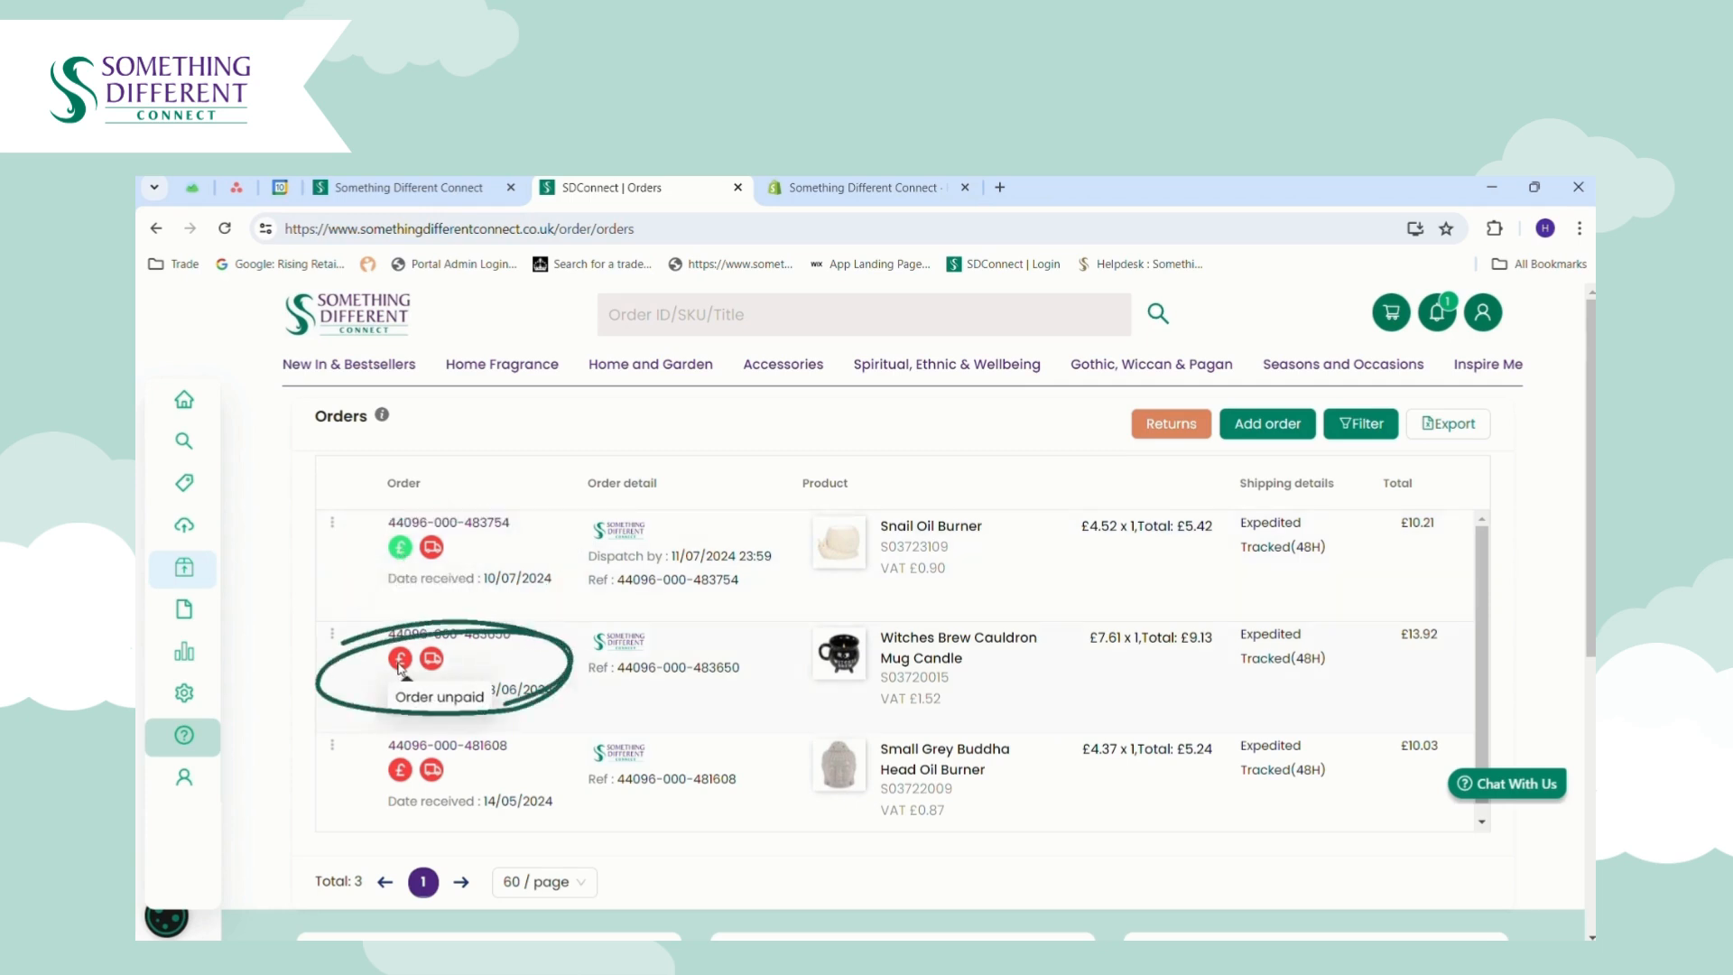
click(330, 635)
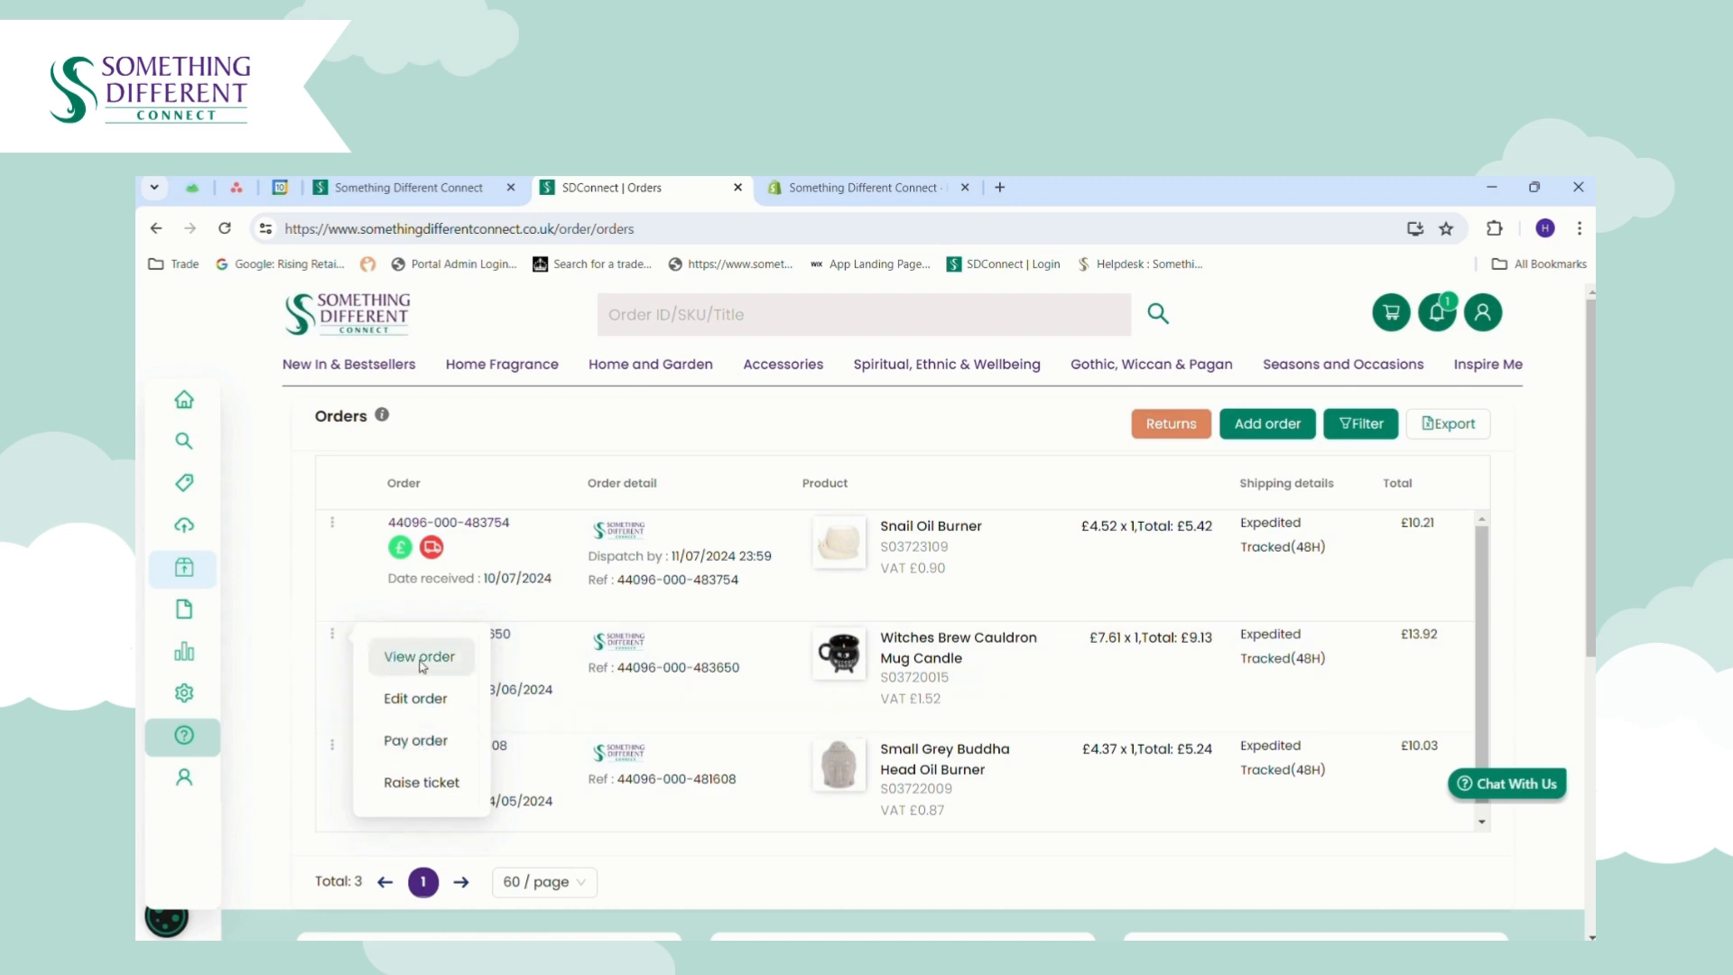
click(428, 708)
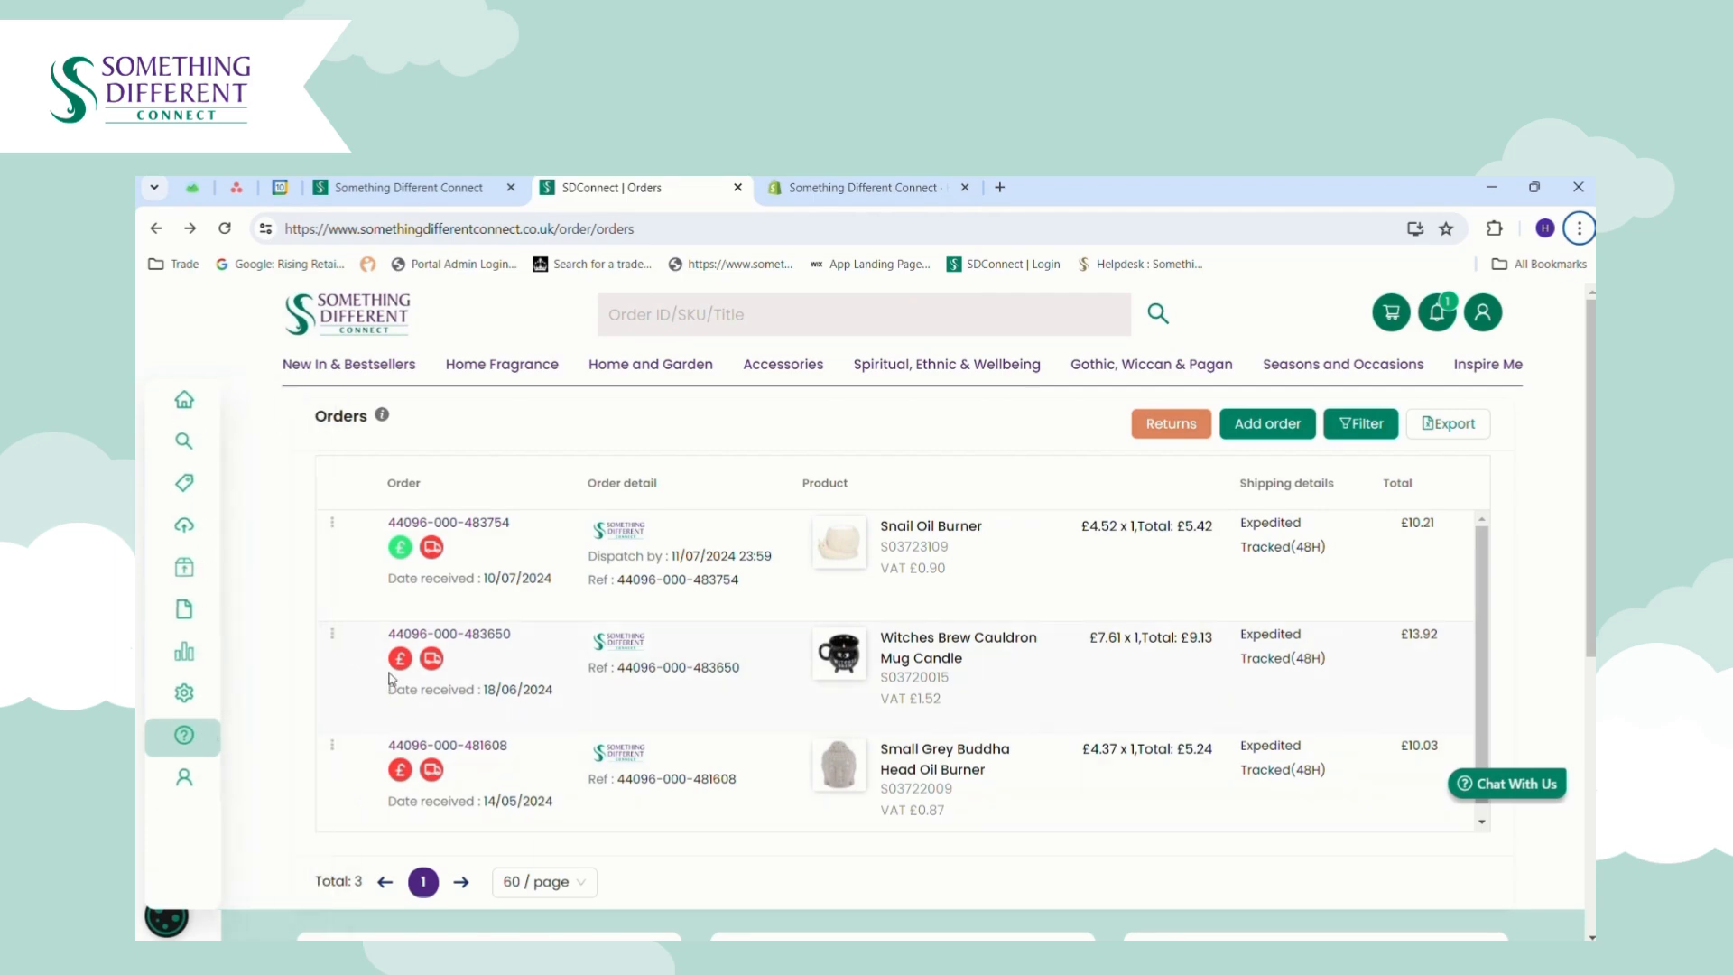
mouse_move(398, 666)
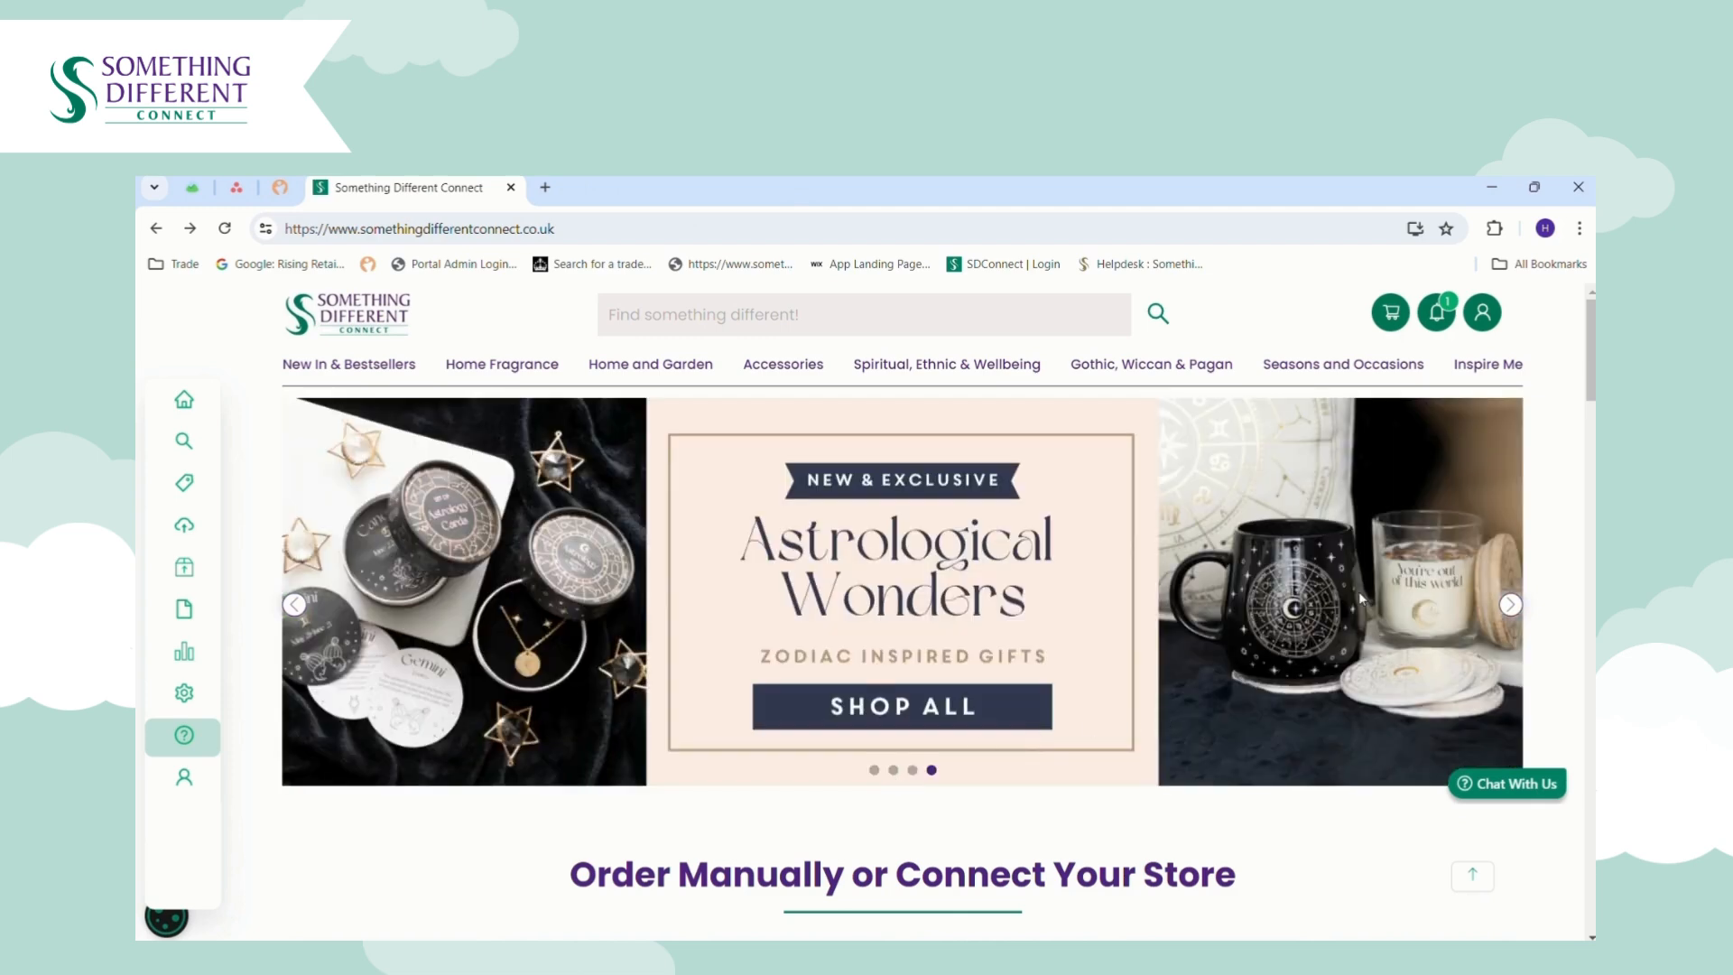
- Find the Help Center among the information links near the end of the home page
scroll(1591, 372, down, 1)
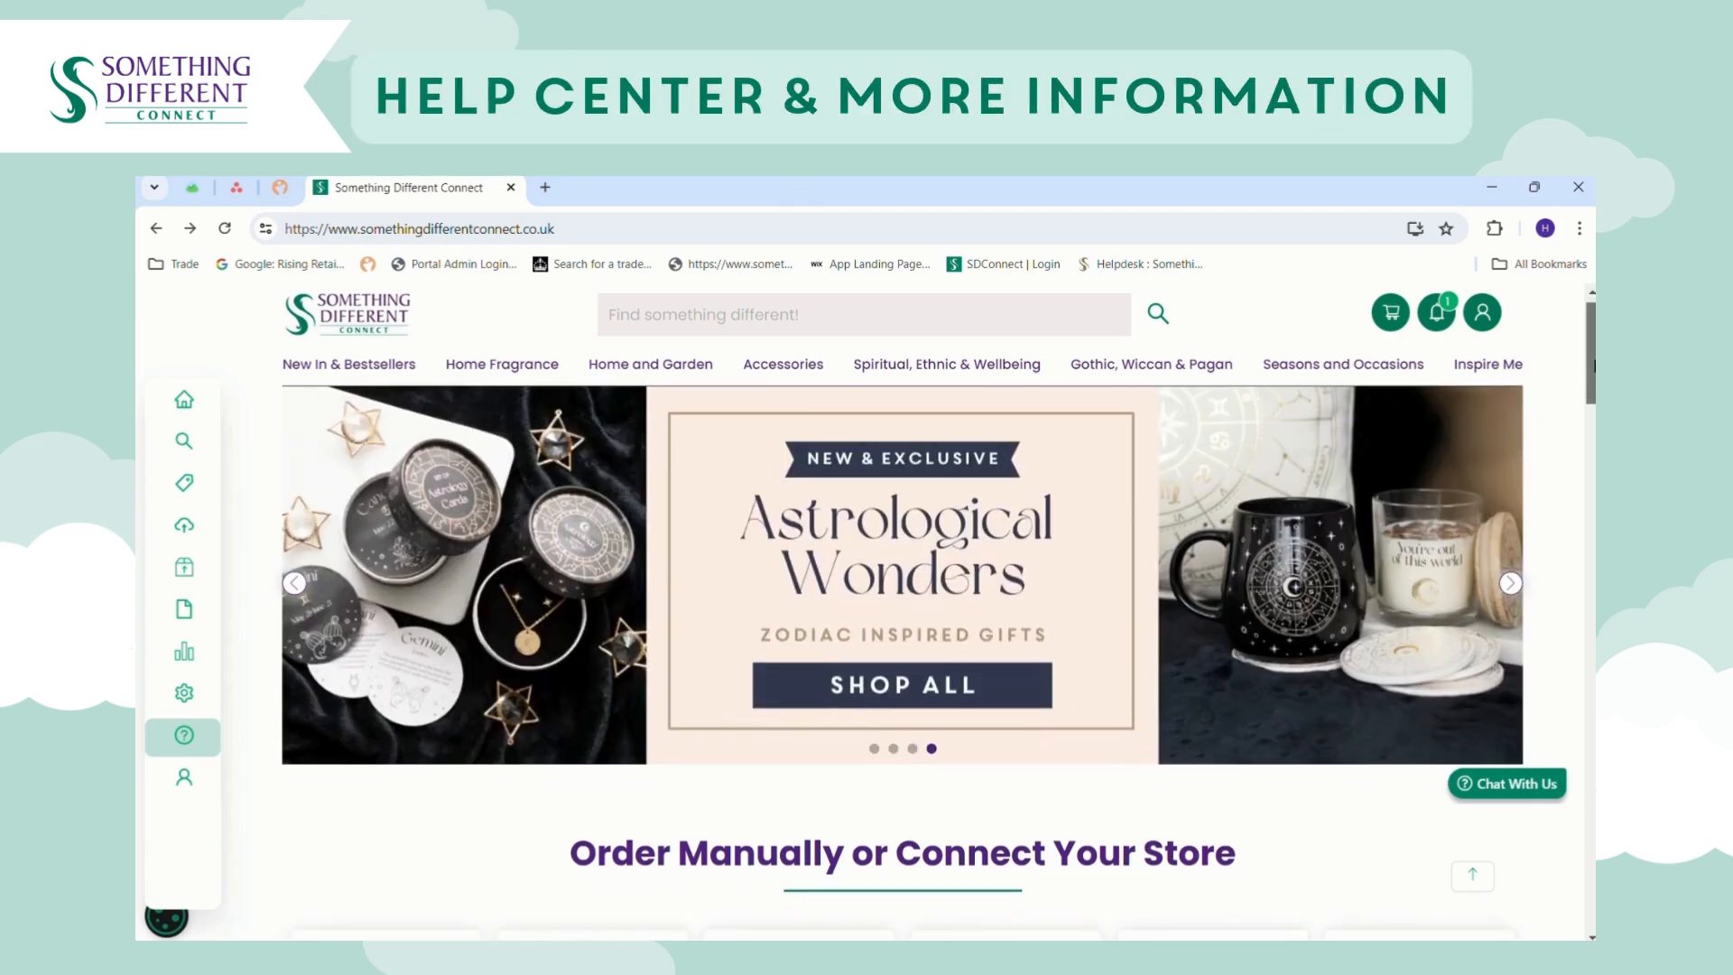
scroll(1591, 372, down, 10)
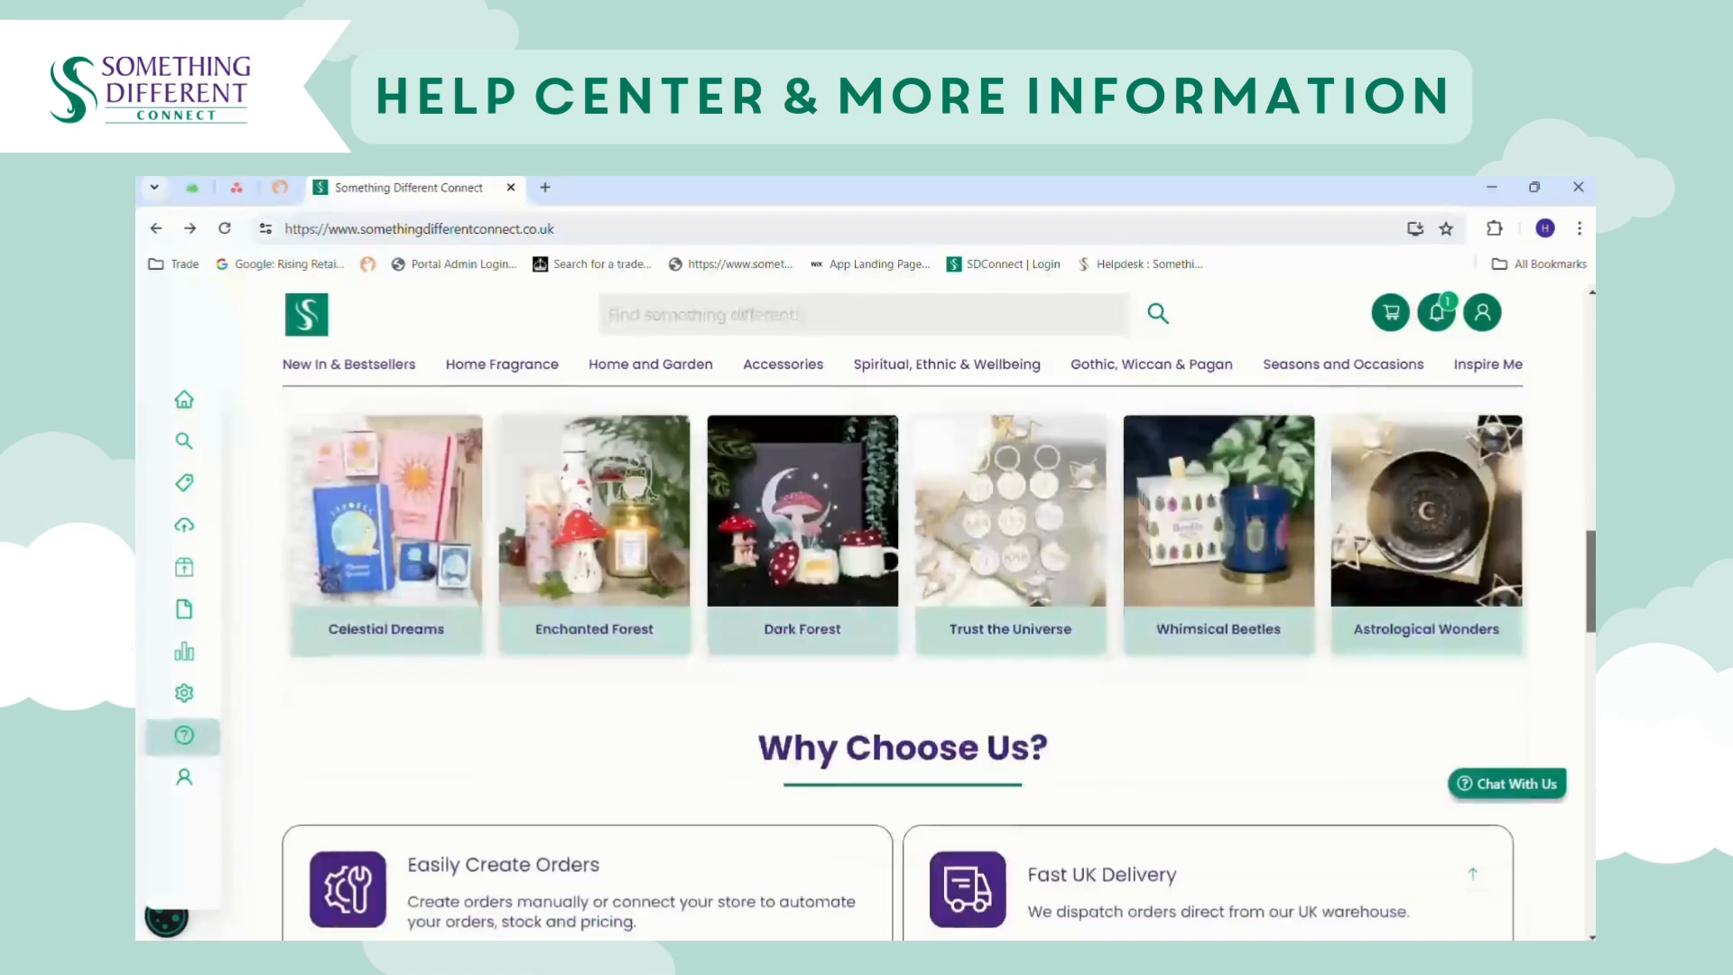
scroll(902, 663, down, 15)
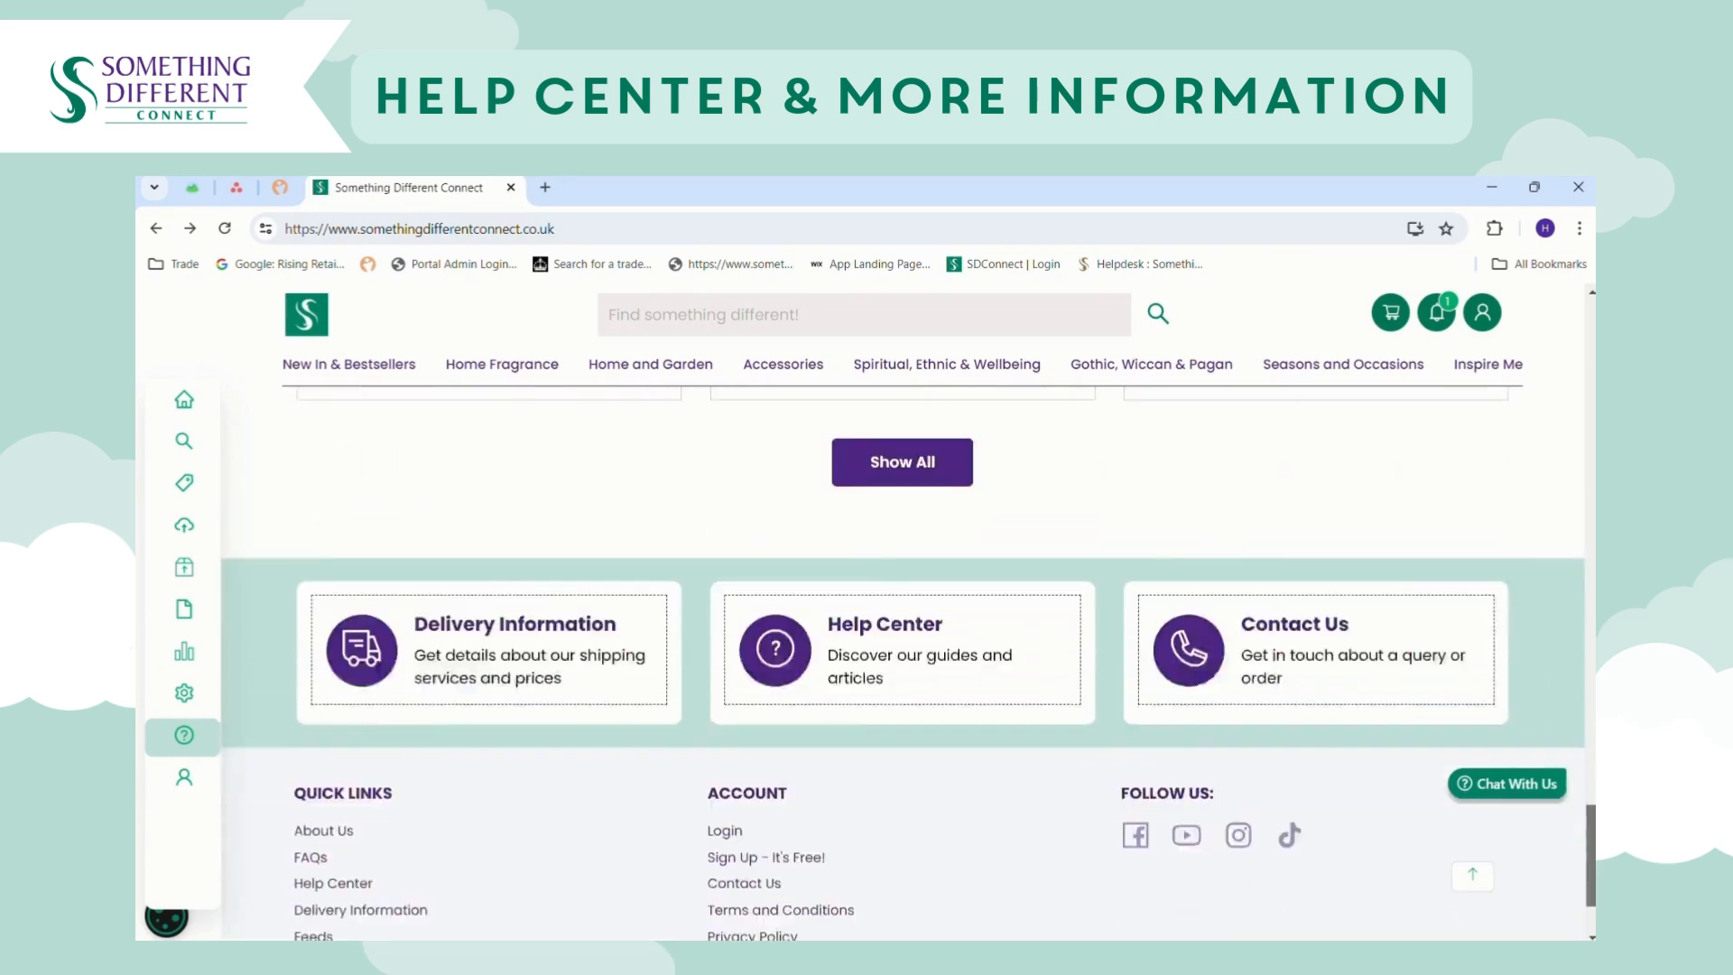